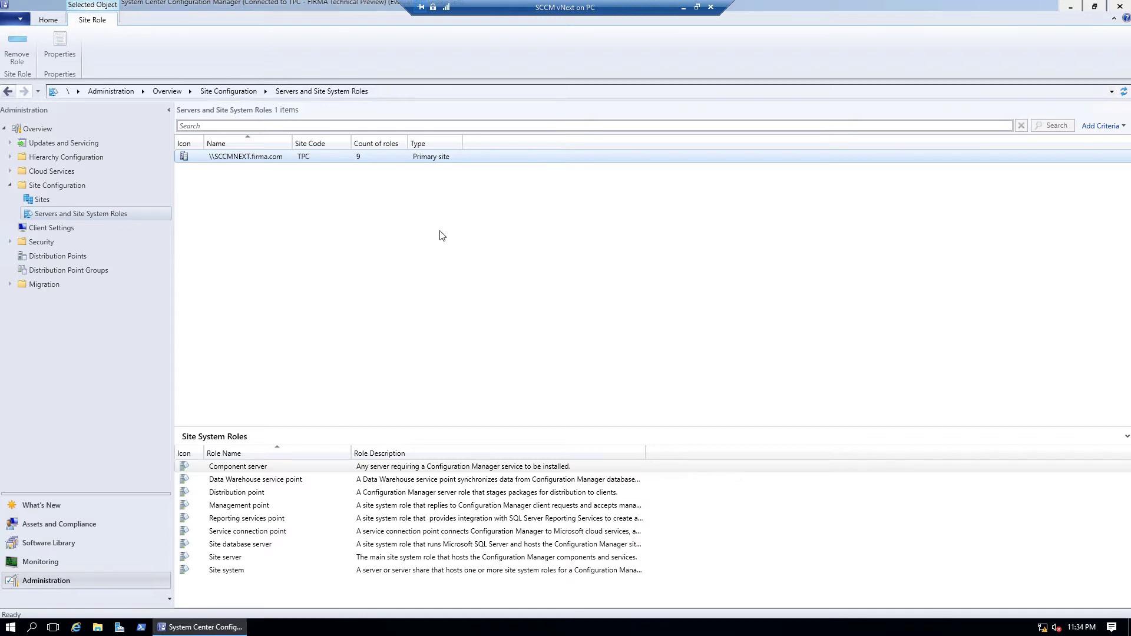
Start adding site system roles to the SCCMNEXT.firma.com server without a proxy, selecting Application Catalog web service point and Application Catalog website point.
right_click(255, 160)
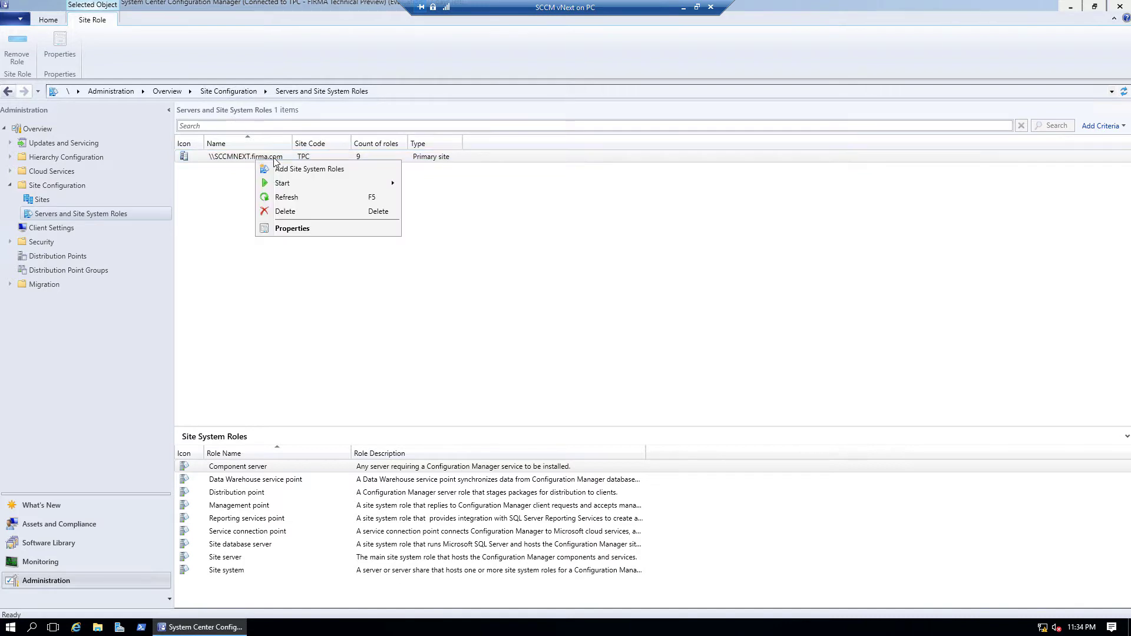
left_click(336, 168)
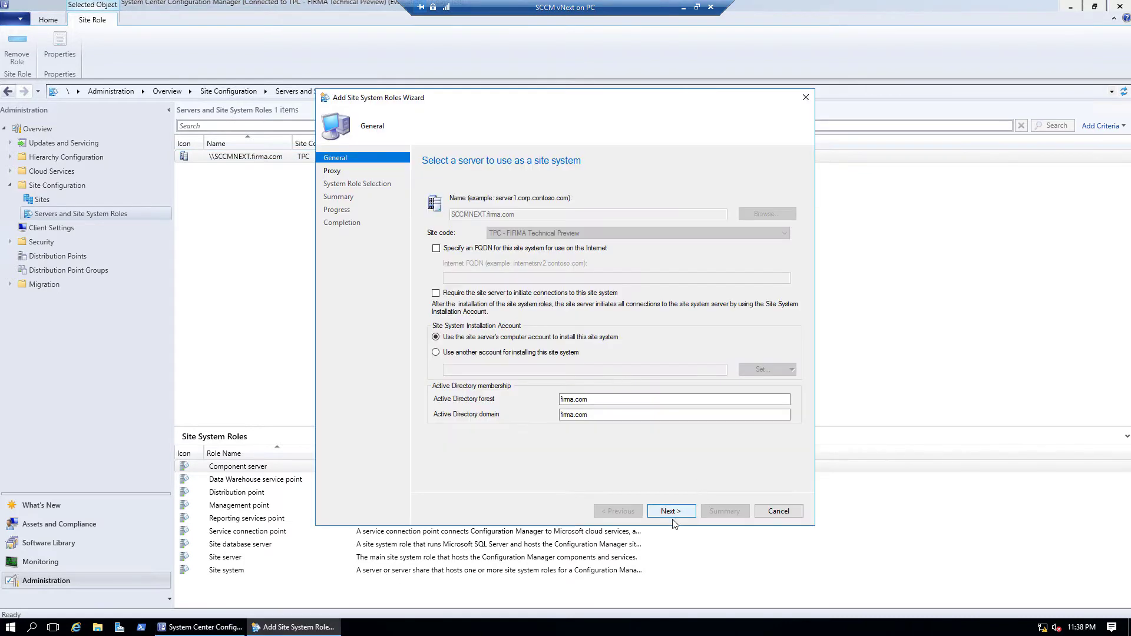
left_click(682, 511)
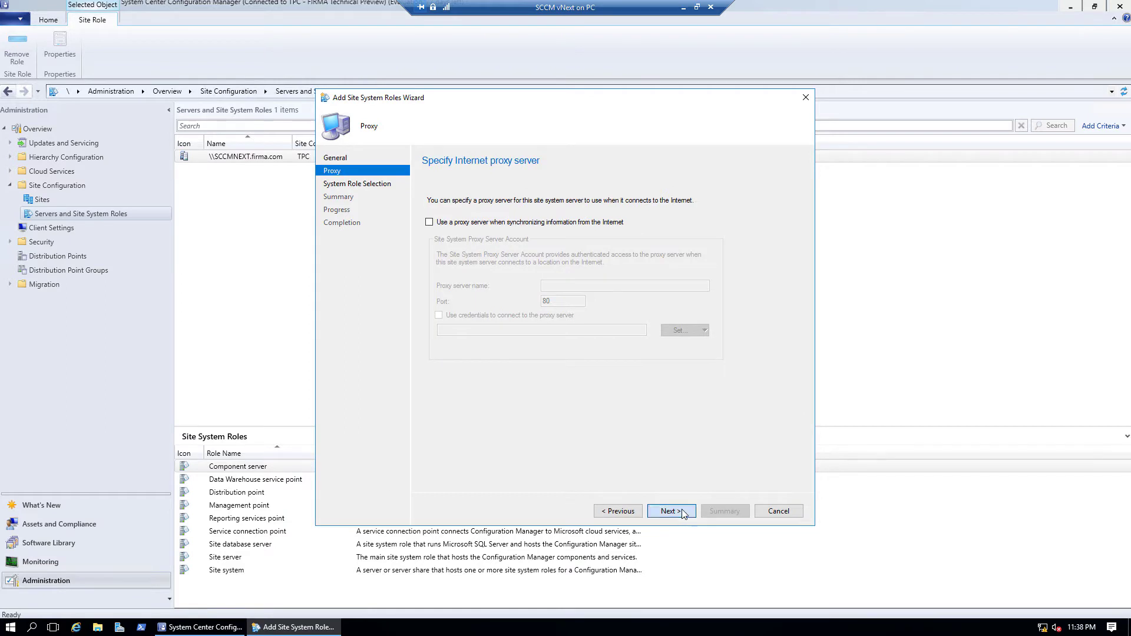
left_click(682, 510)
left_click(432, 213)
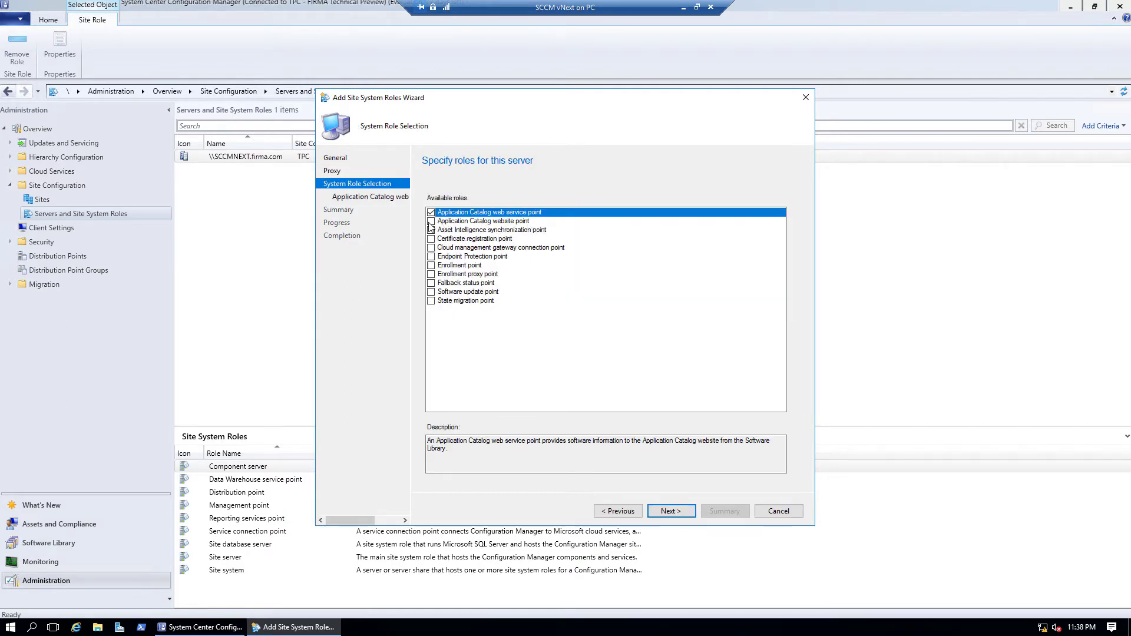
left_click(431, 222)
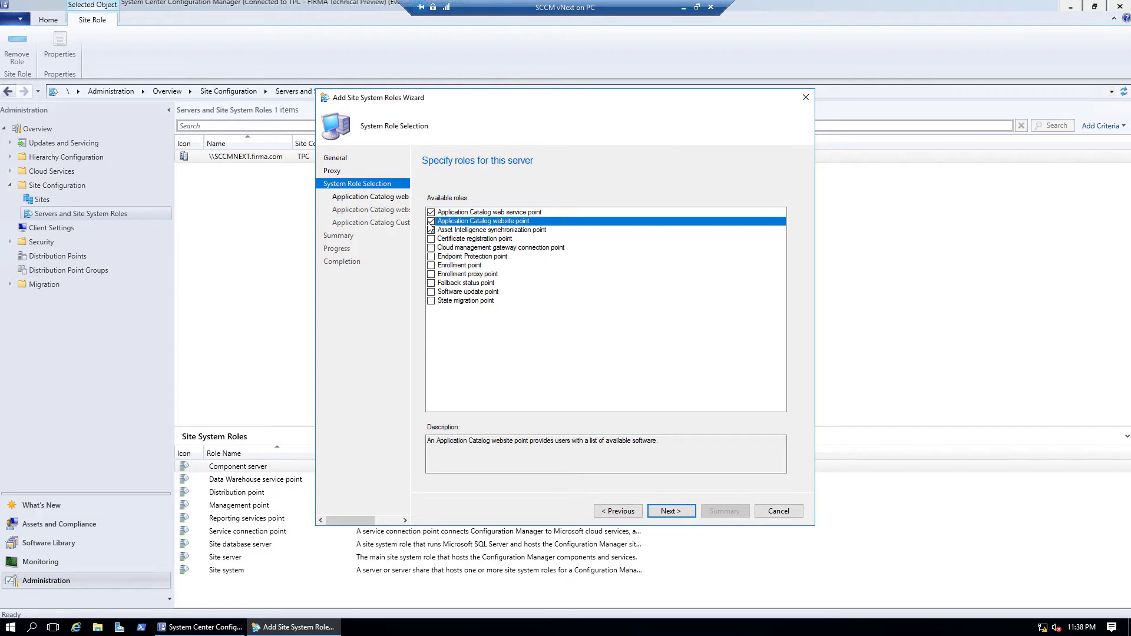
Accept the default IIS website, application name and HTTP port 80 settings for the Application Catalog web service point and website point.
left_click(671, 511)
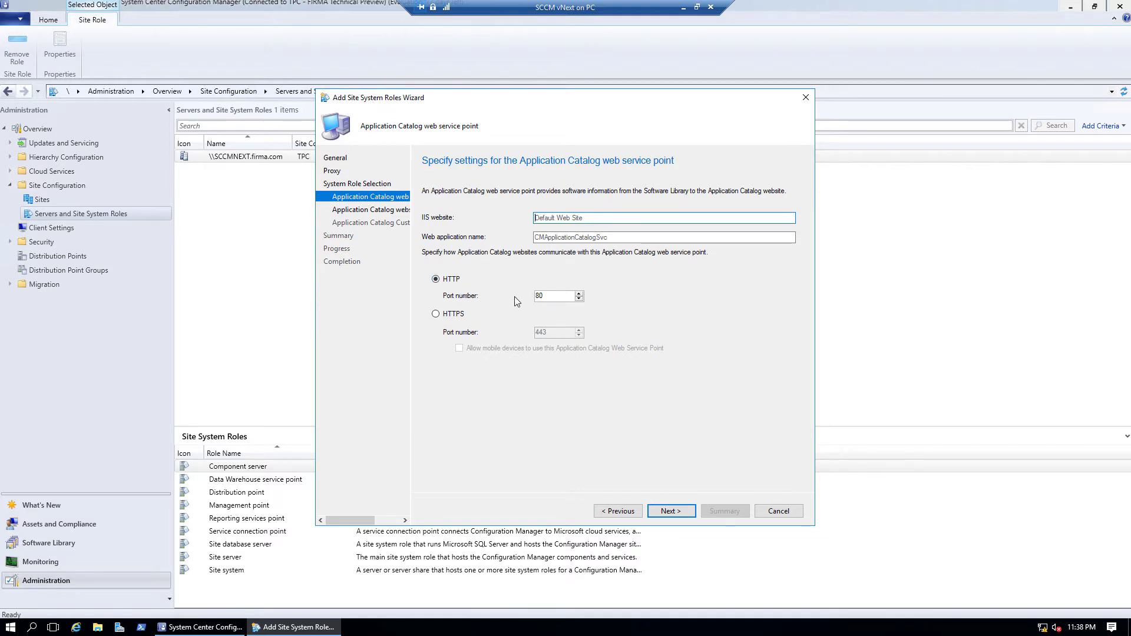
left_click(676, 511)
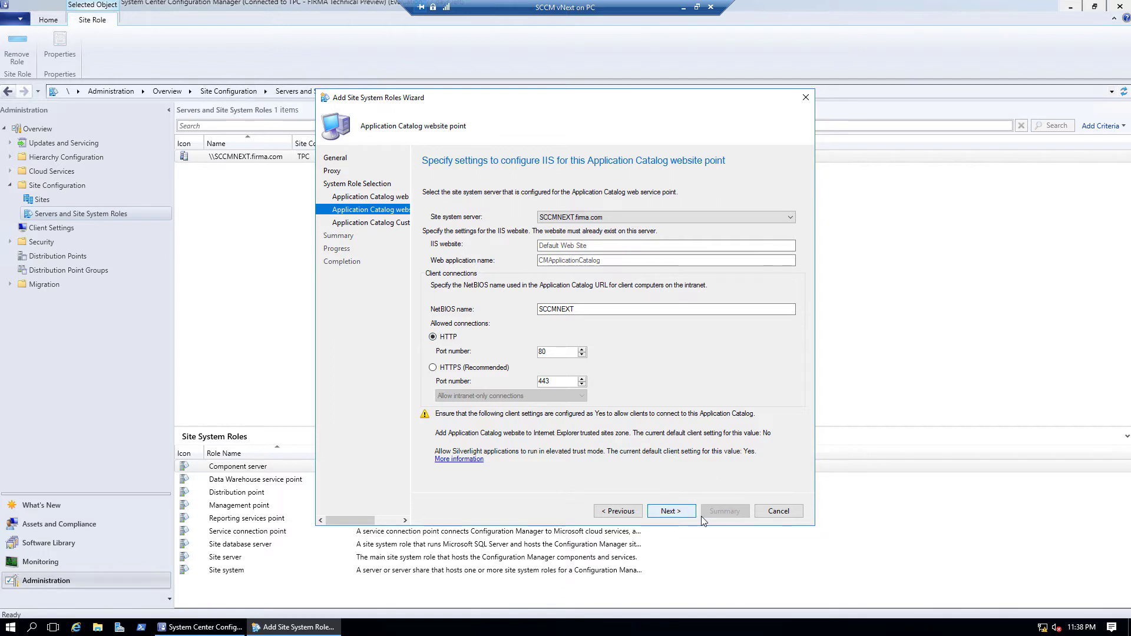
left_click(679, 512)
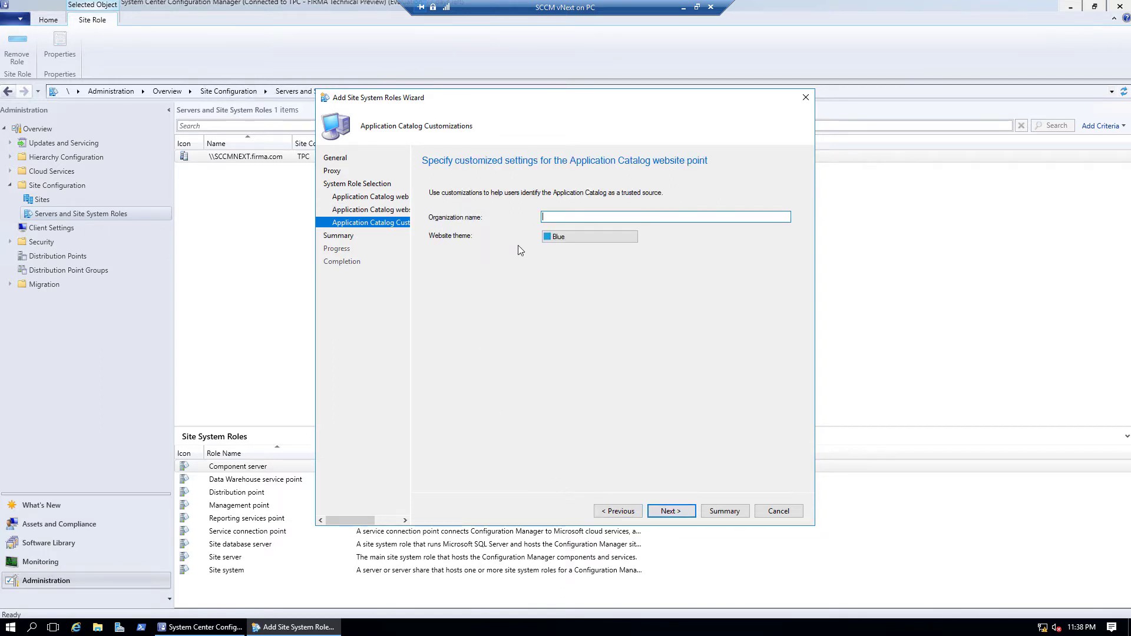
Set the Application Catalog organization name to FIRMA with the Blue website theme, and complete the role installation wizard.
type("FIRMA")
left_click(610, 236)
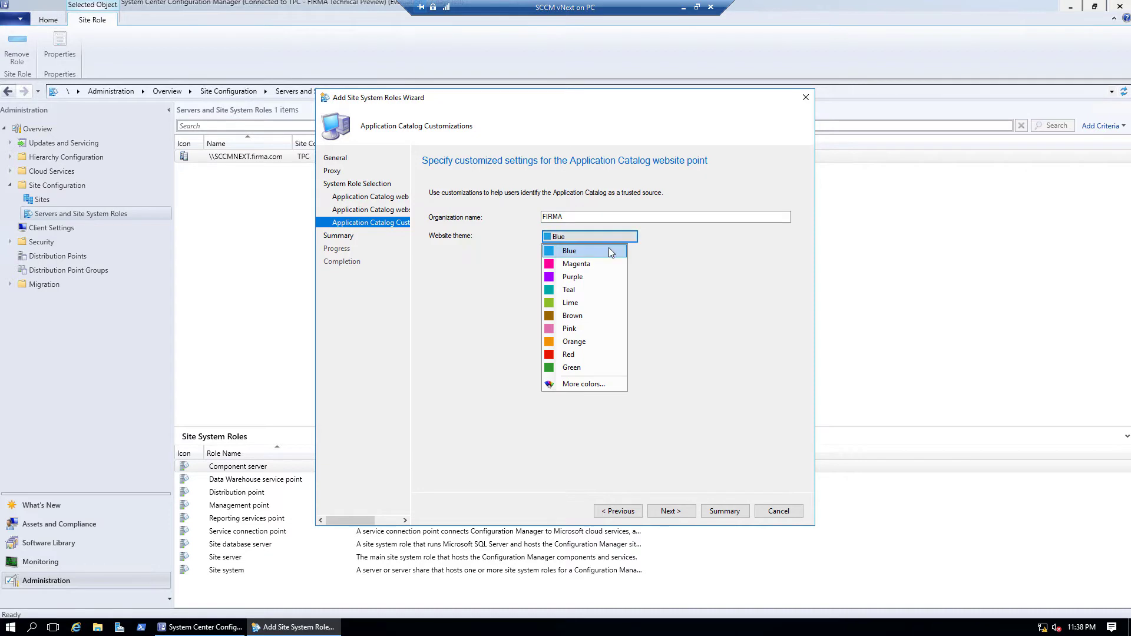
left_click(686, 321)
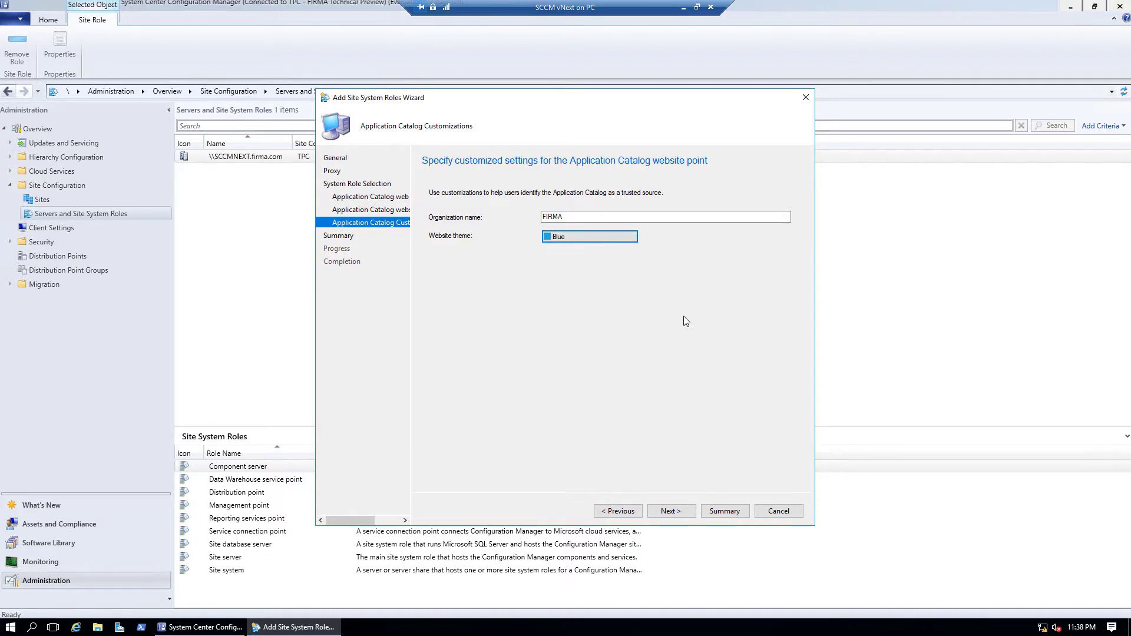
left_click(671, 510)
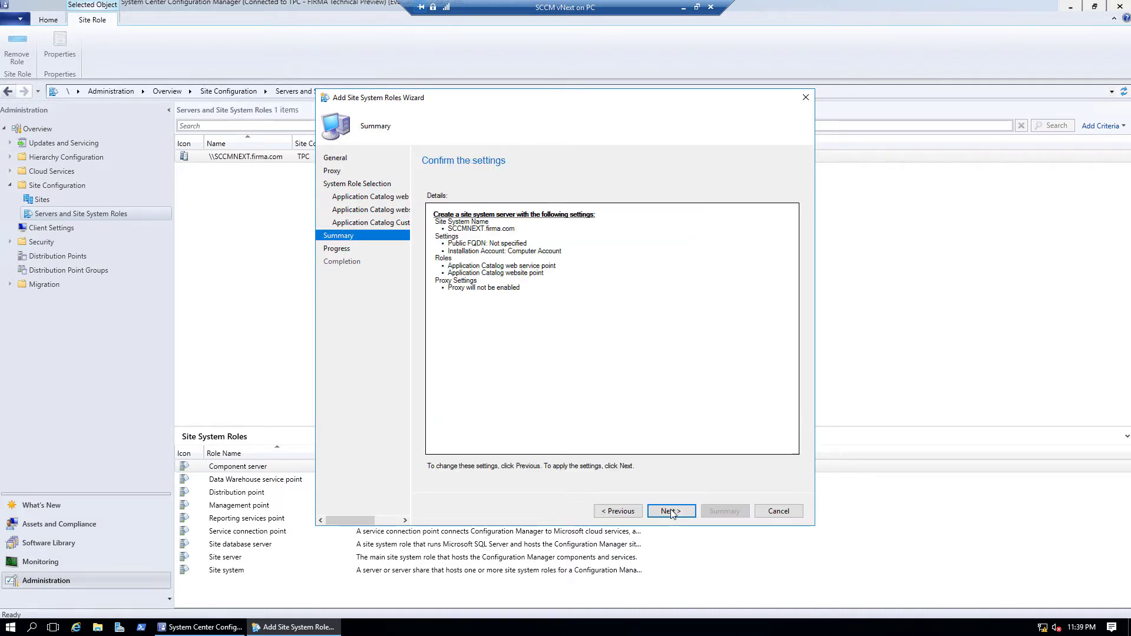
left_click(672, 510)
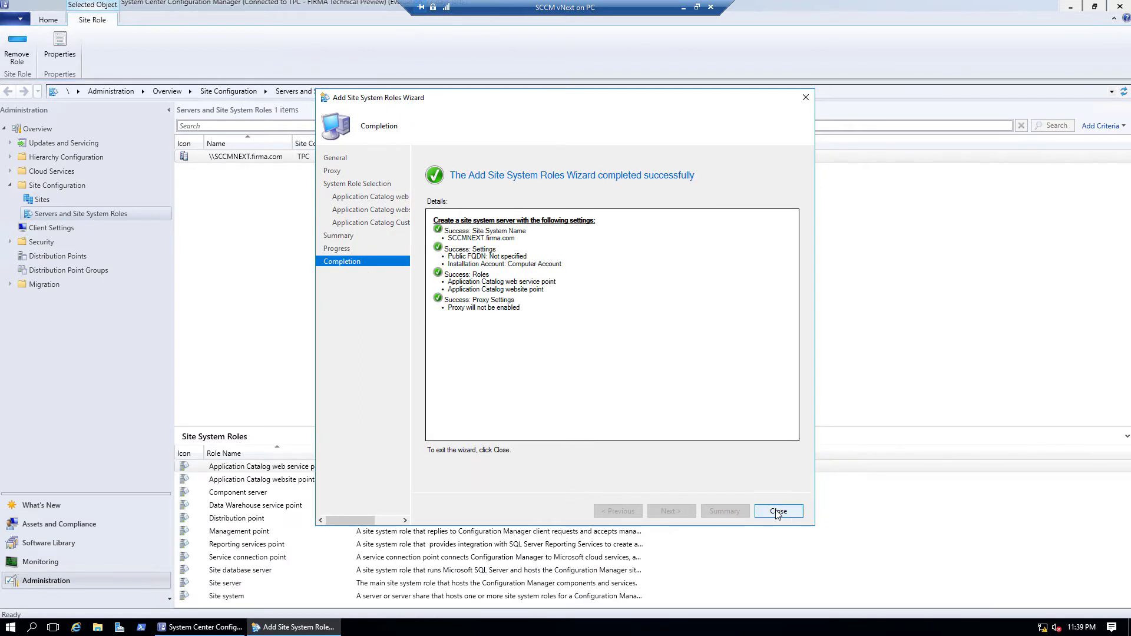
left_click(777, 512)
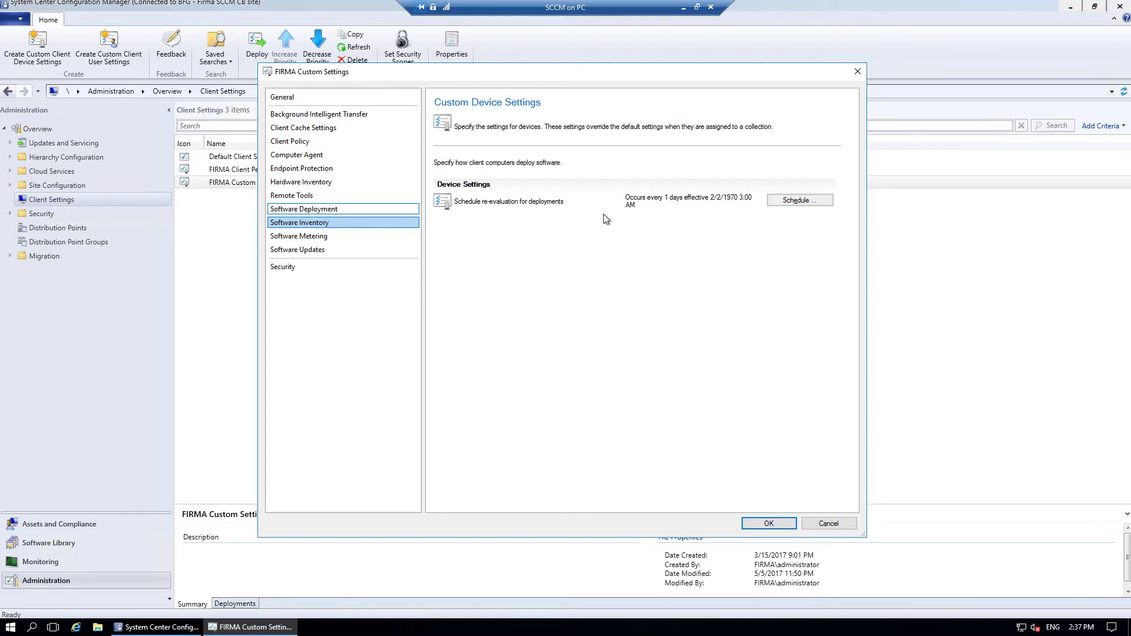
Review the Software Deployment and Computer Agent settings in FIRMA Custom Settings, including the options for the default Application Catalog website point.
left_click(371, 211)
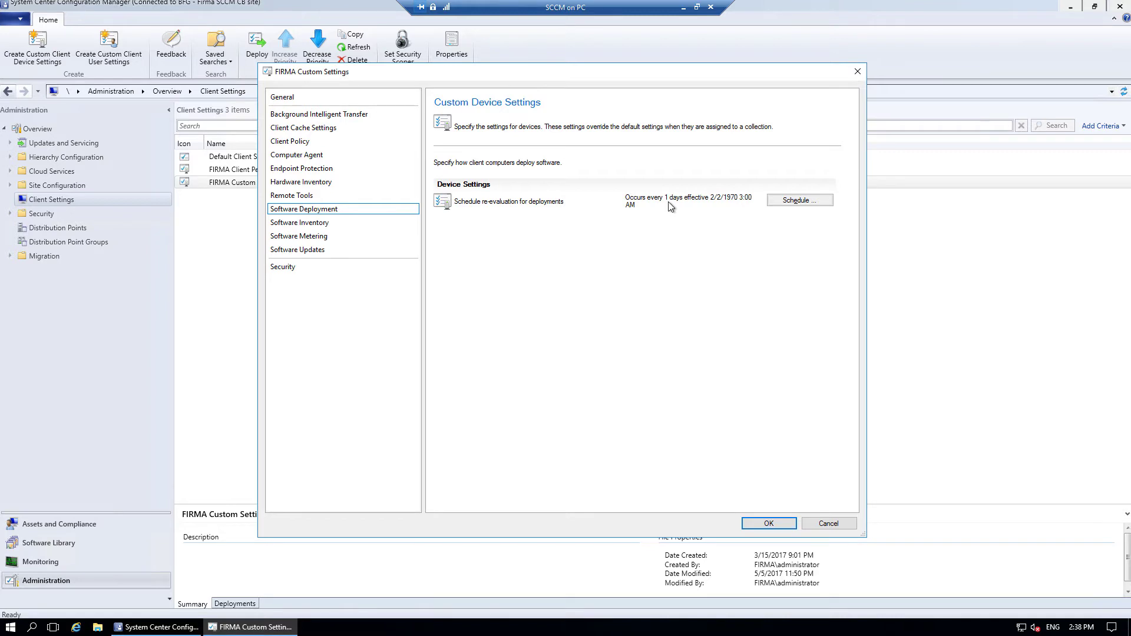
left_click(306, 156)
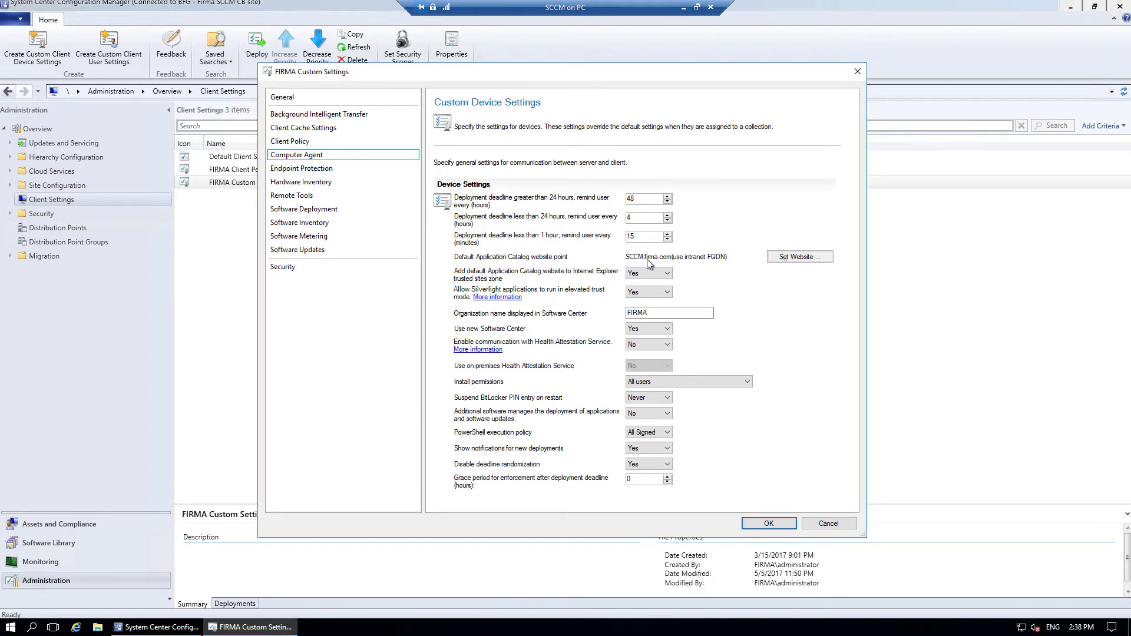
left_click(815, 262)
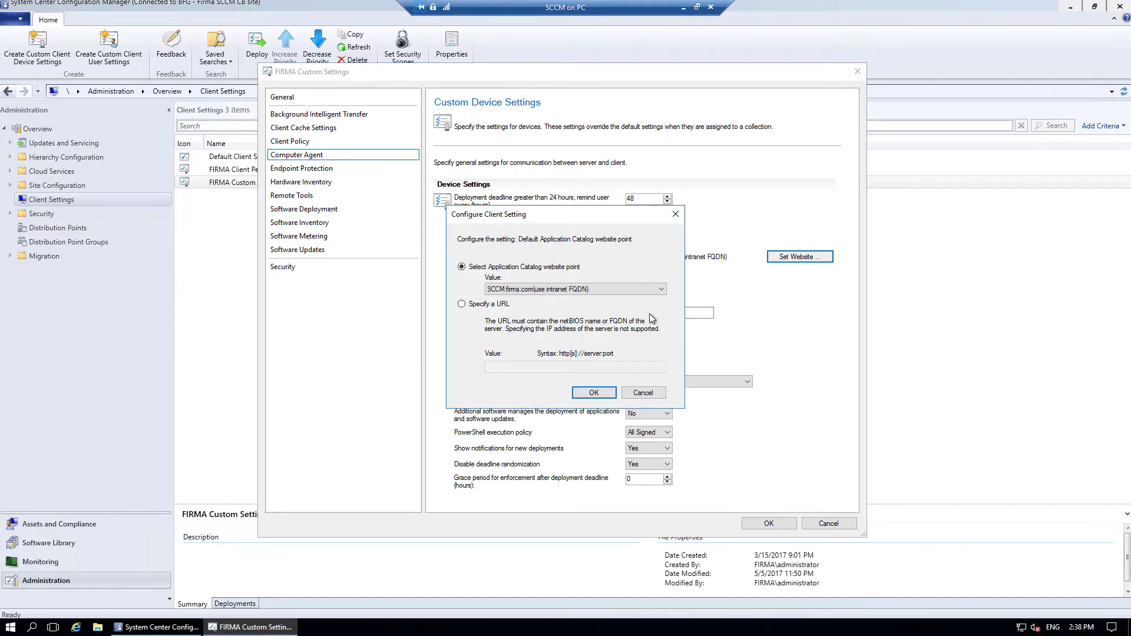
left_click(643, 392)
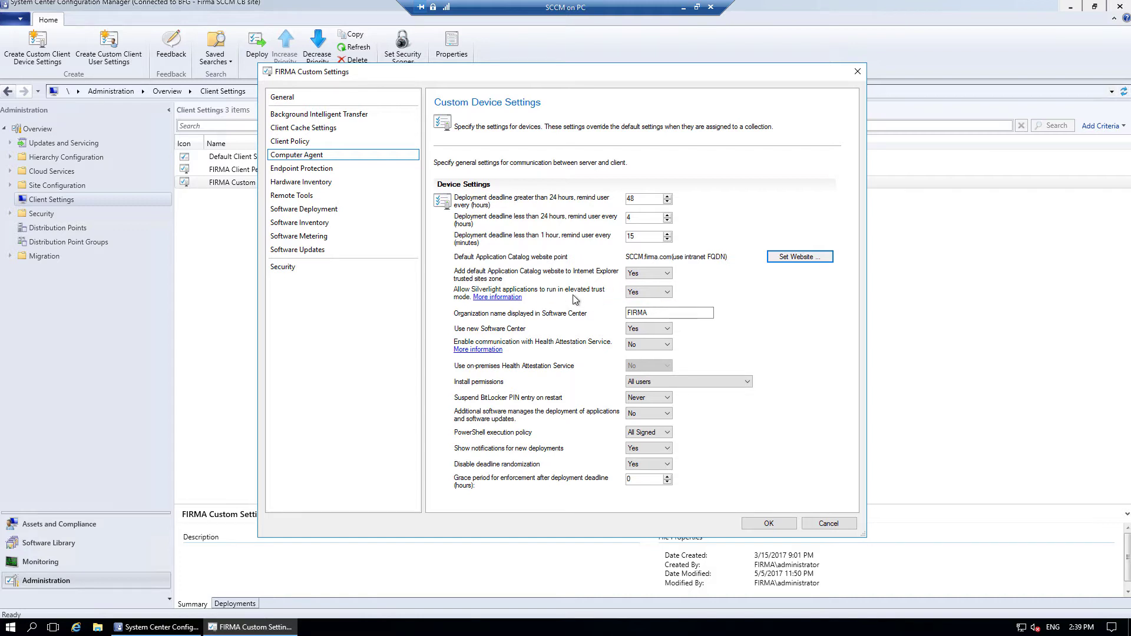
Check the Software Center organization name and the choices for using the new Software Center, and close the client settings without saving.
left_click(660, 313)
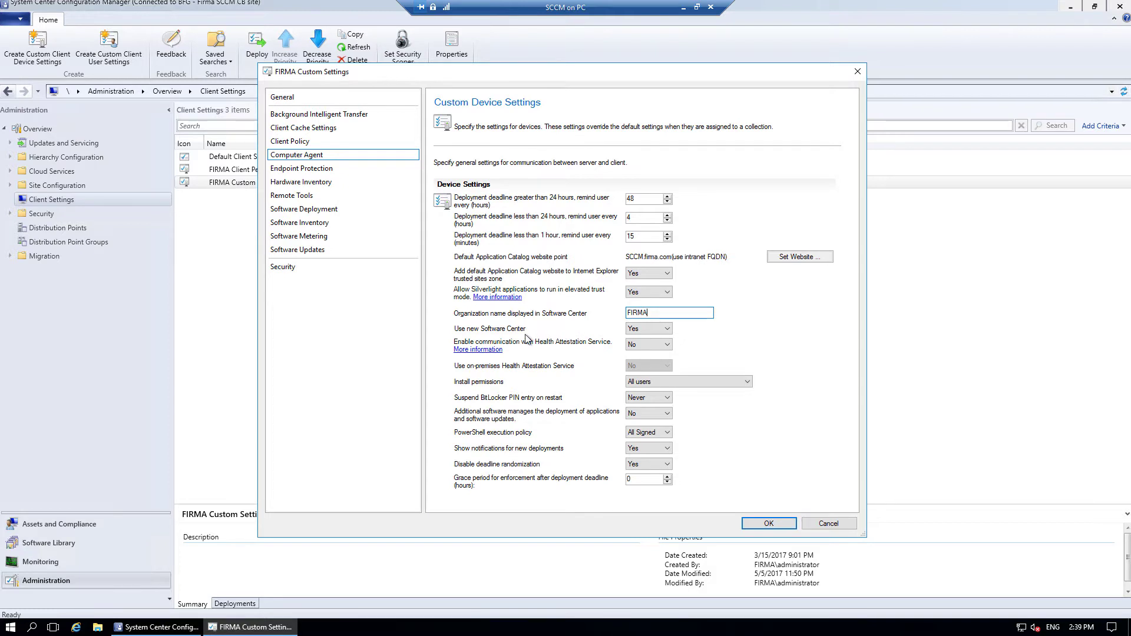
left_click(666, 329)
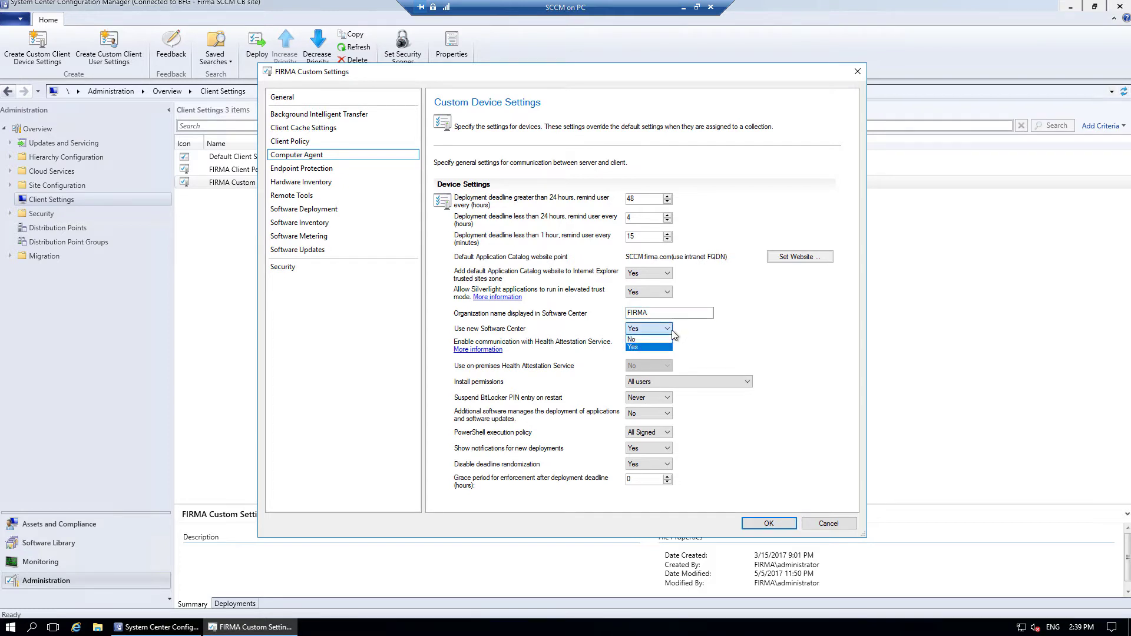
left_click(696, 334)
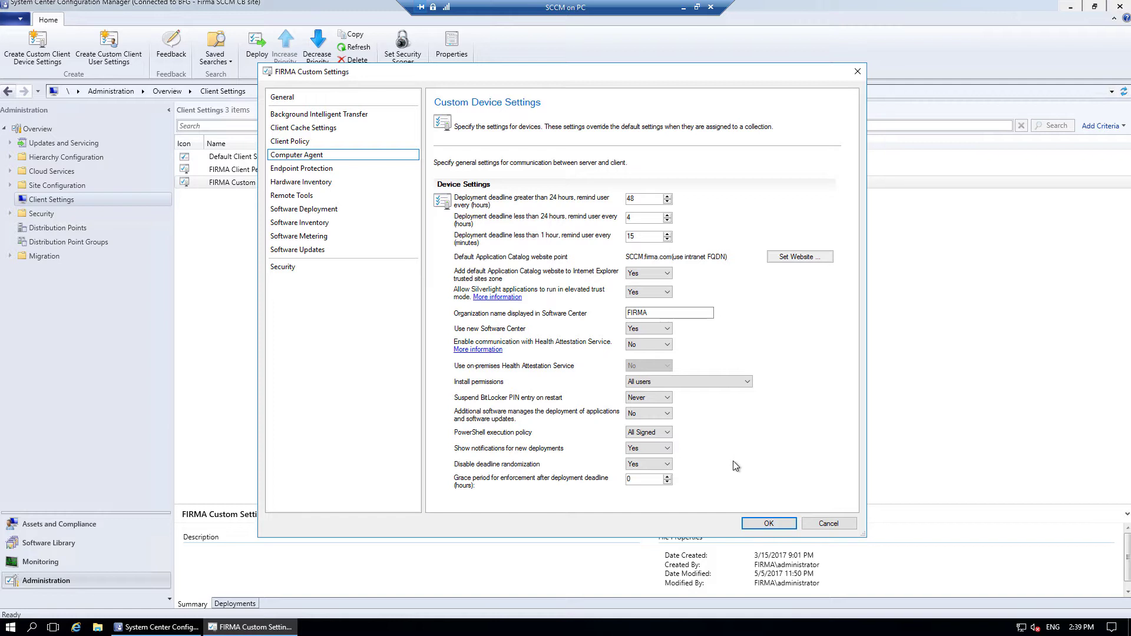
left_click(828, 523)
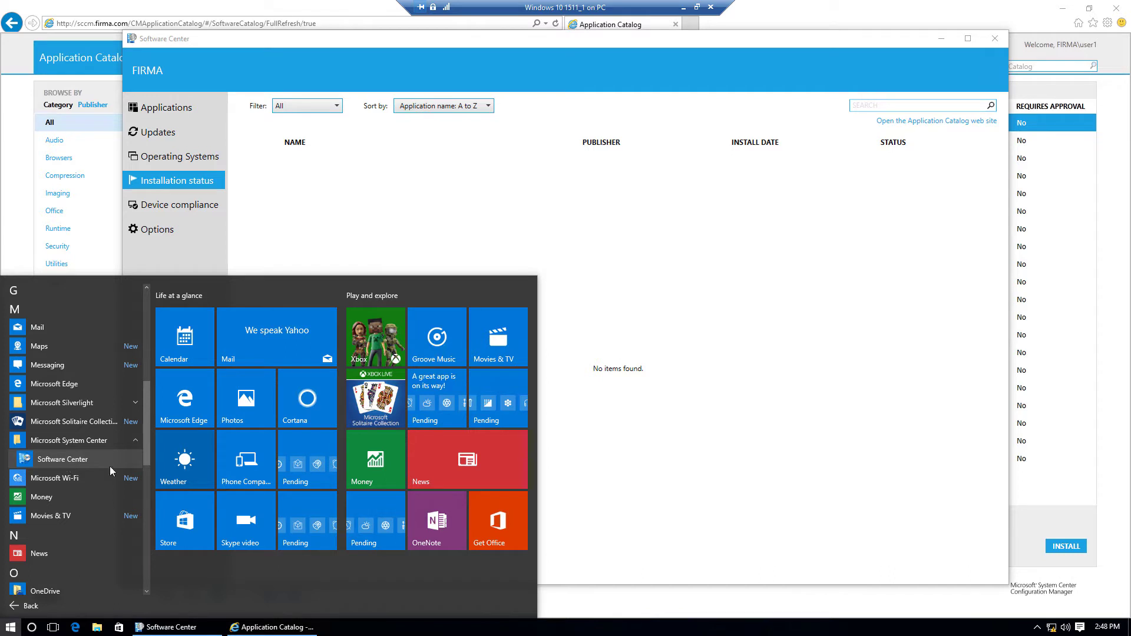
left_click(428, 46)
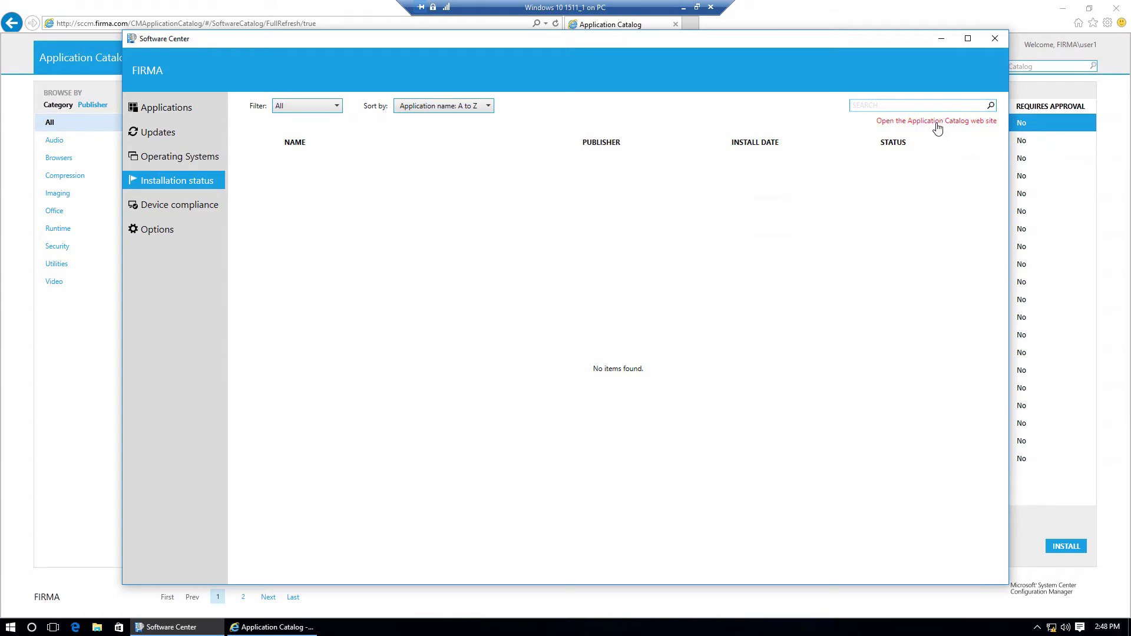
left_click(938, 40)
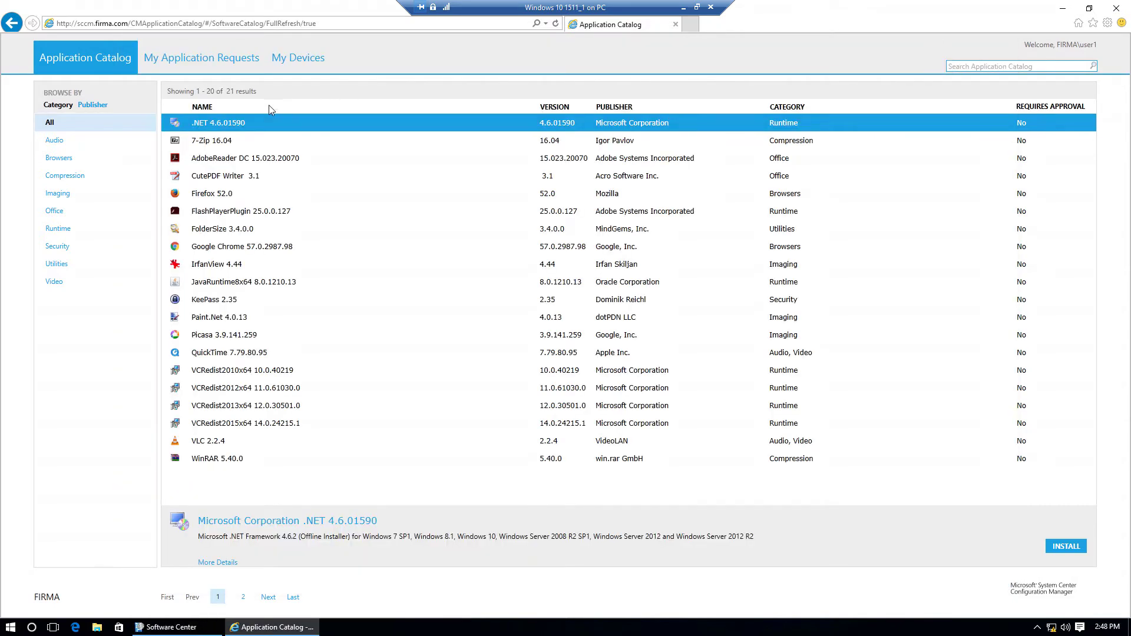
left_click(124, 24)
left_click(129, 23)
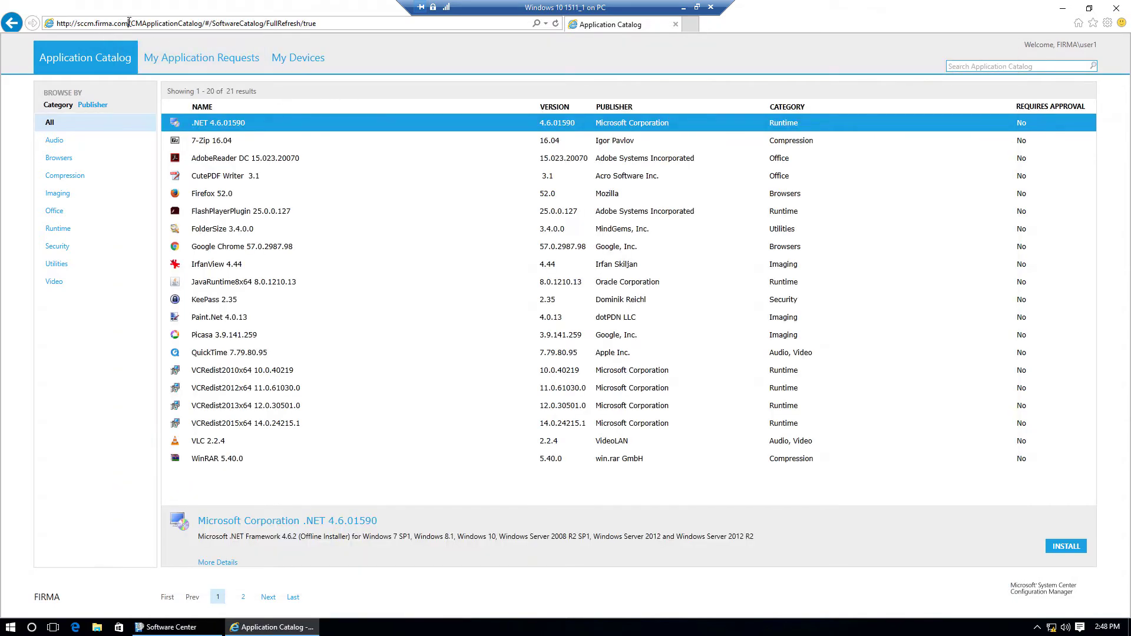
left_click_drag(123, 21, 56, 24)
left_click(146, 24)
left_click(205, 22)
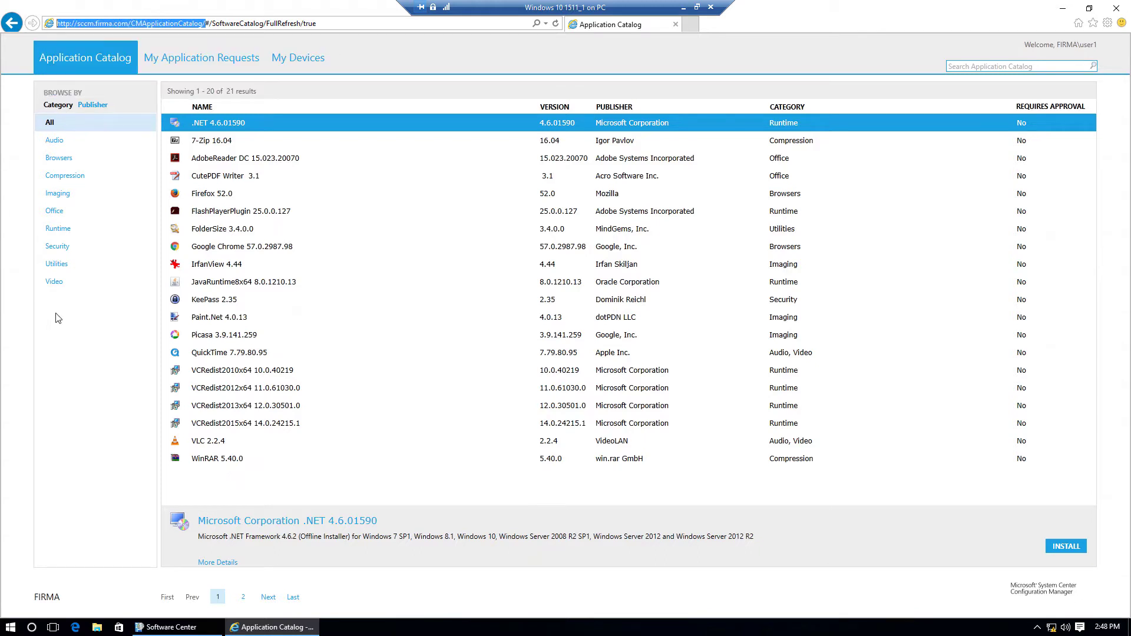
left_click(110, 367)
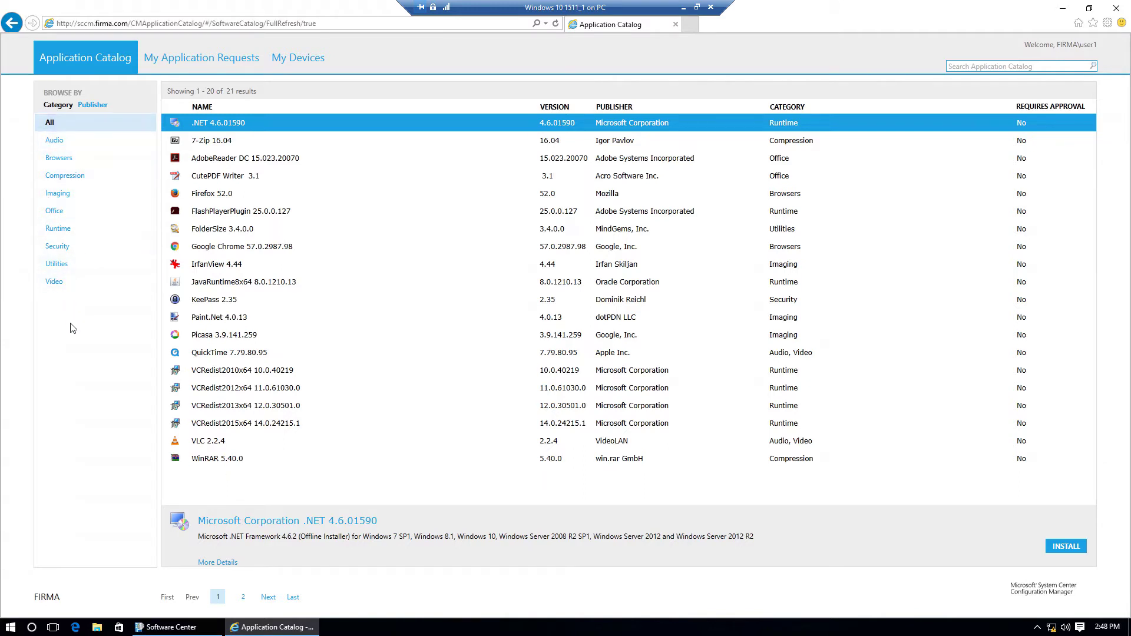
Browse the Application Catalog by publisher and by category, view My Application Requests and My Devices, and return to the catalog.
left_click(93, 107)
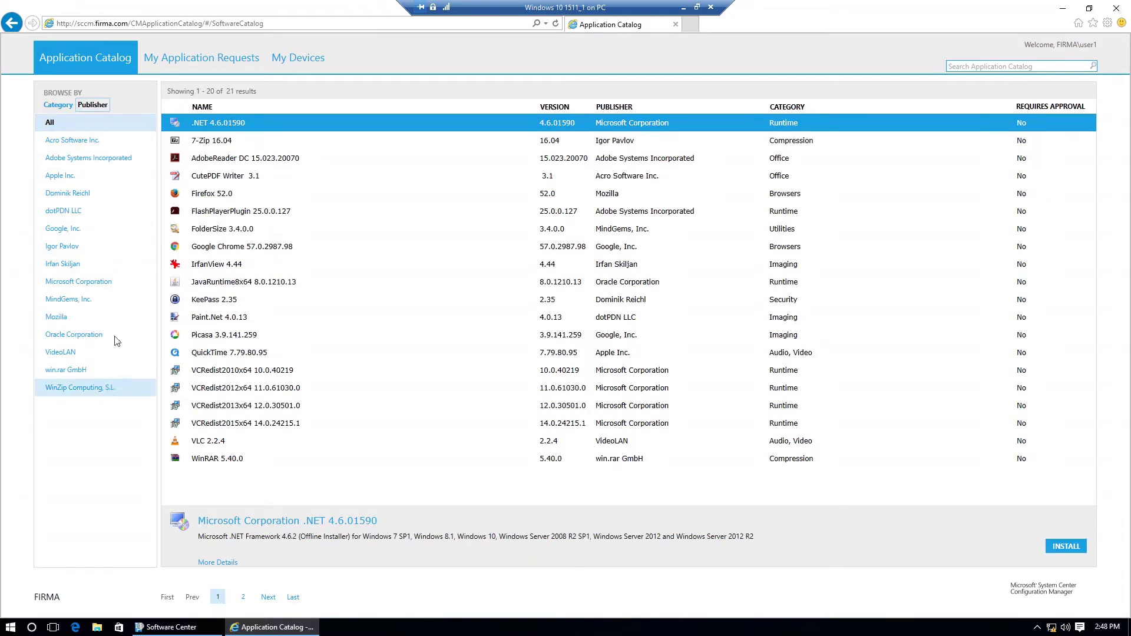
left_click(58, 105)
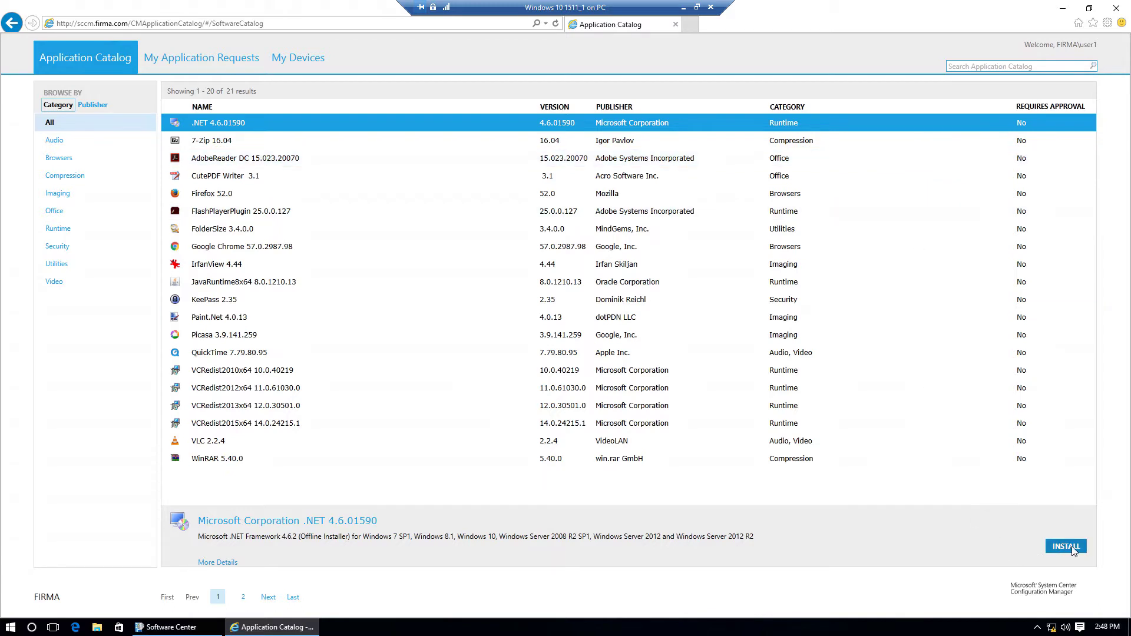
left_click(211, 62)
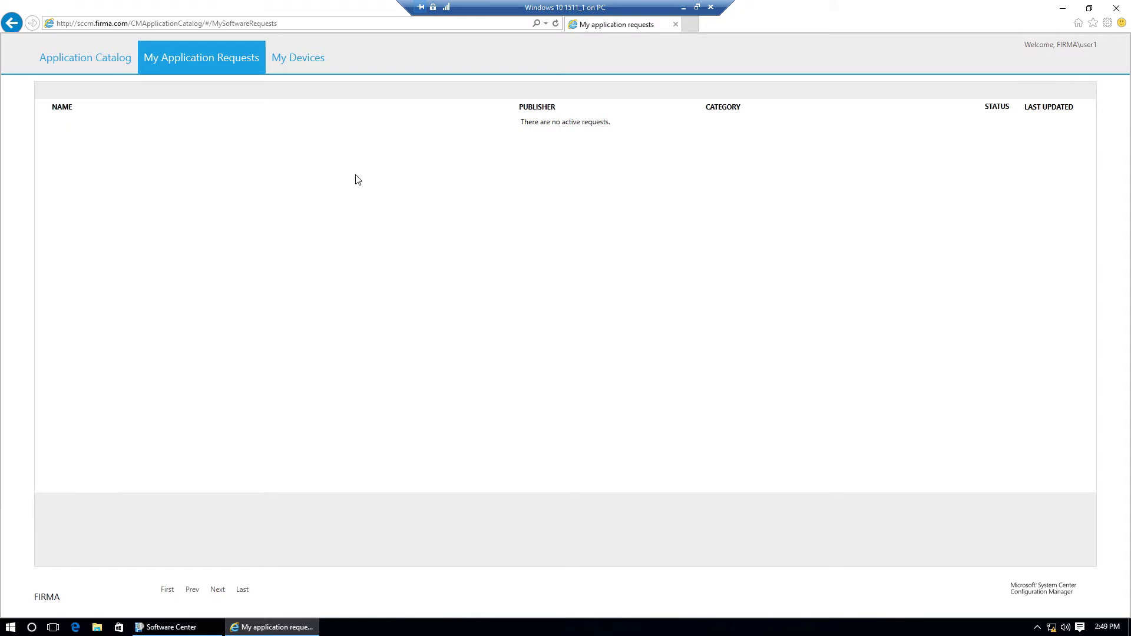
left_click(310, 62)
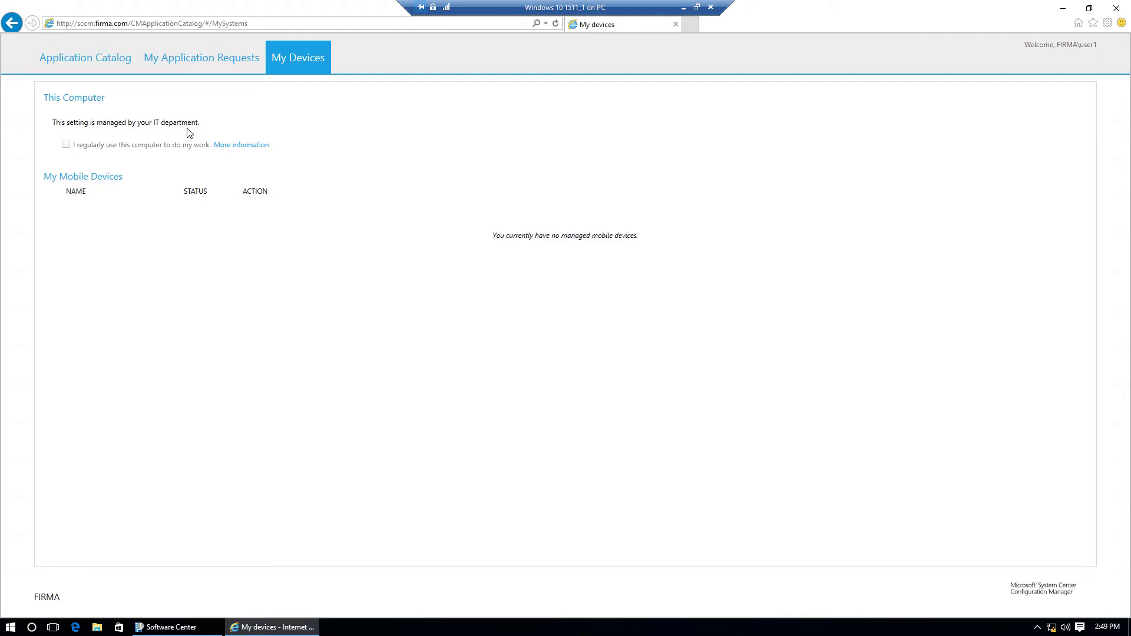
left_click(86, 61)
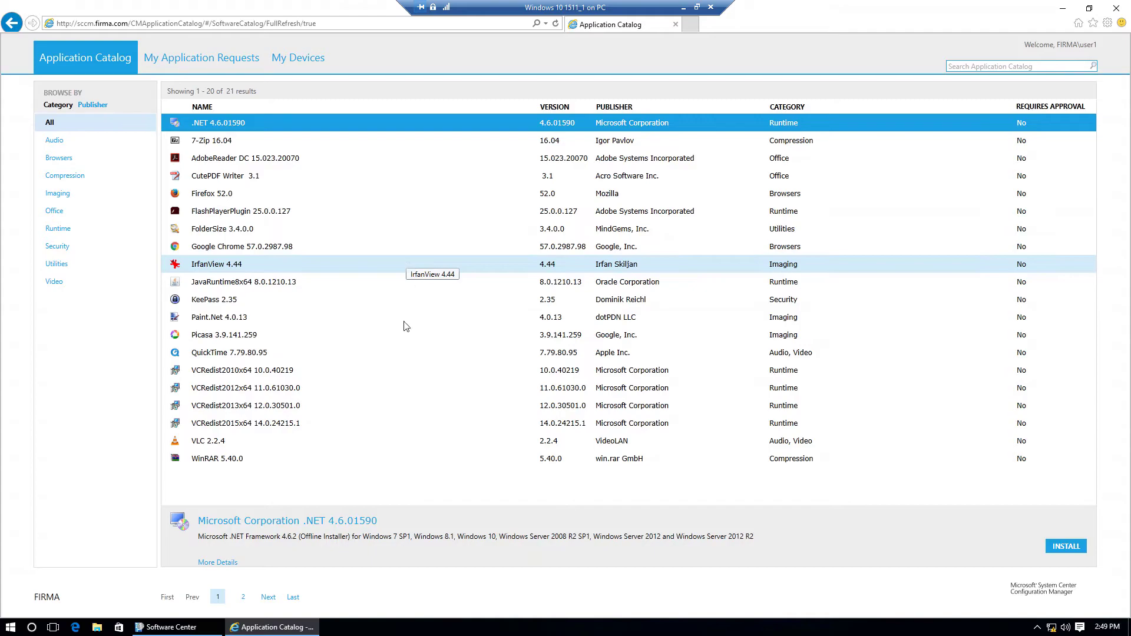
Switch to the Applications list in Software Center and view it as a detailed list and again as tiles.
left_click(270, 627)
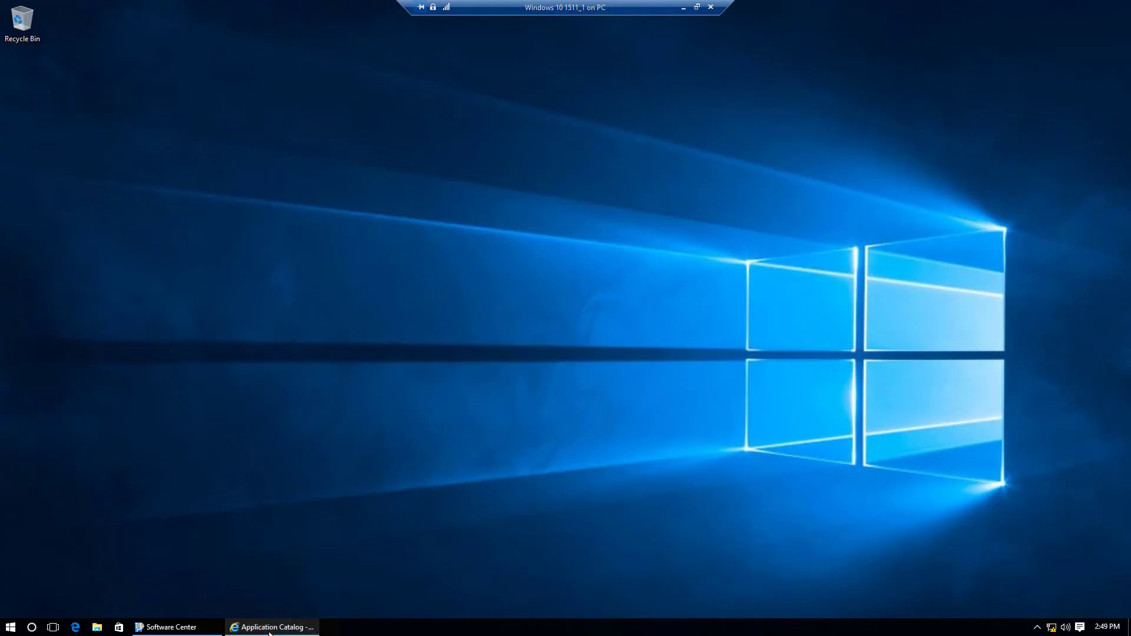
left_click(171, 627)
left_click(165, 112)
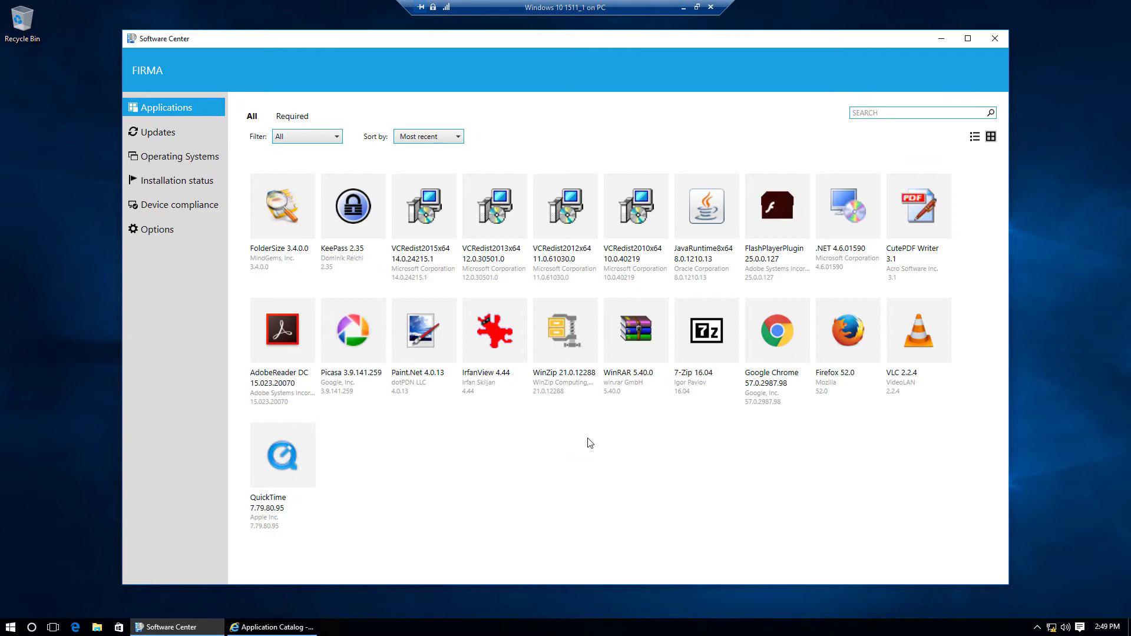
left_click(975, 137)
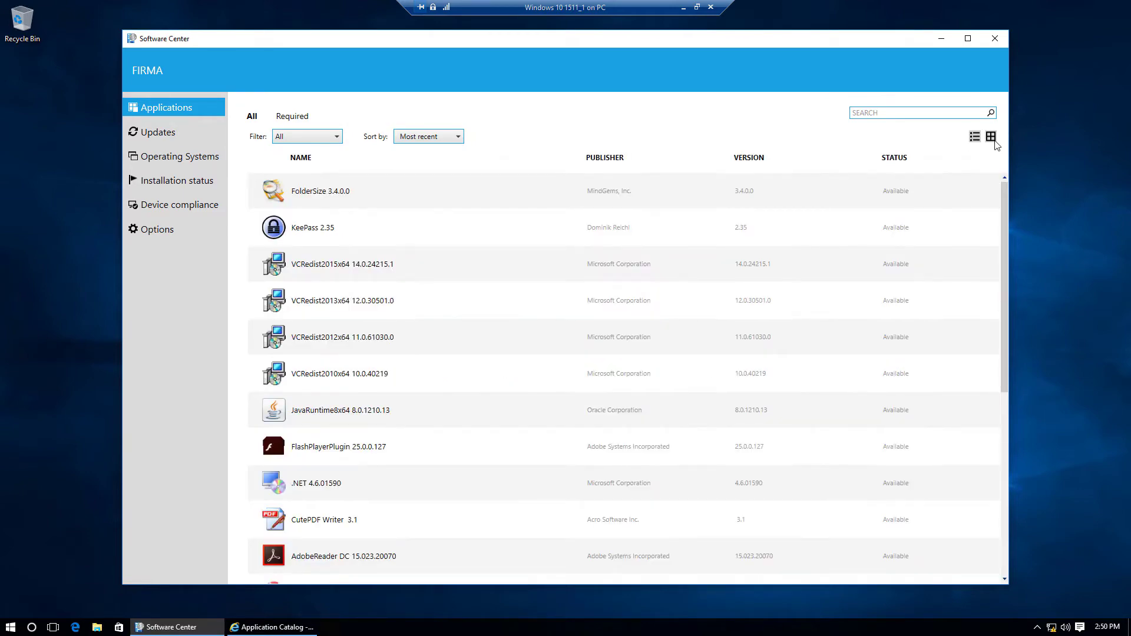
left_click(991, 137)
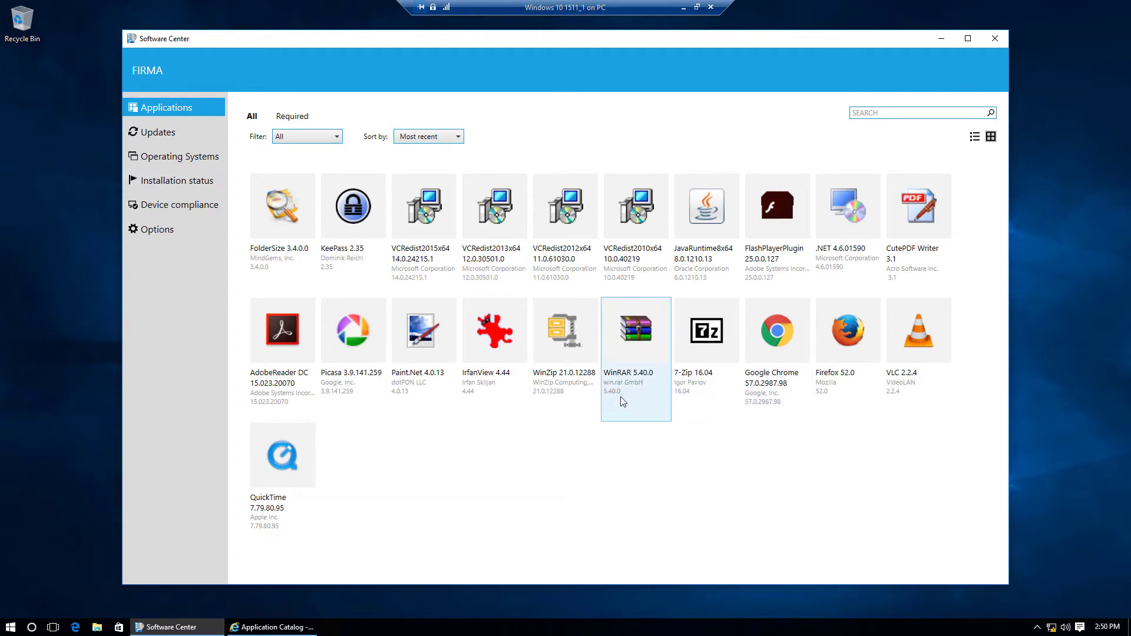
Check the category filters and sort orders of the Applications list, view the required applications, and return to all applications.
left_click(337, 138)
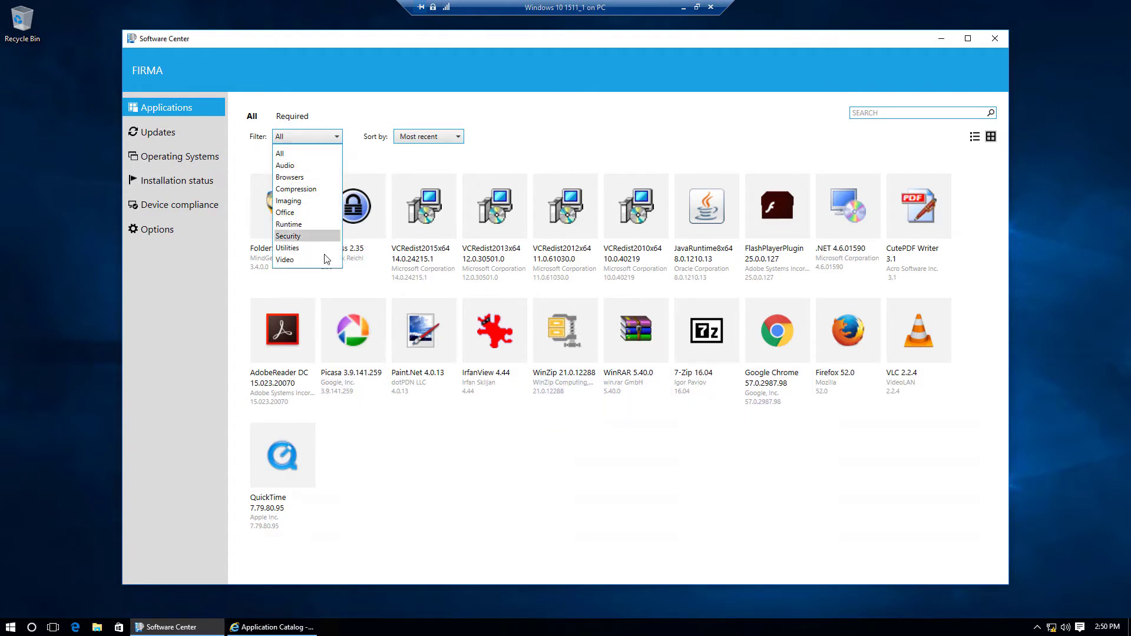
left_click(526, 144)
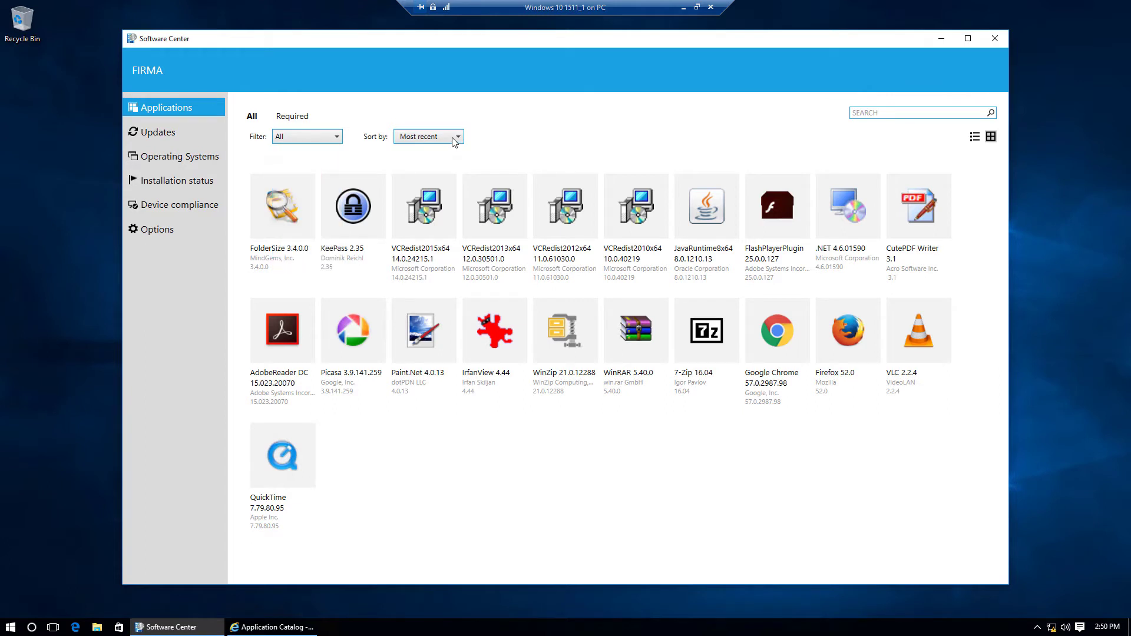
left_click(456, 138)
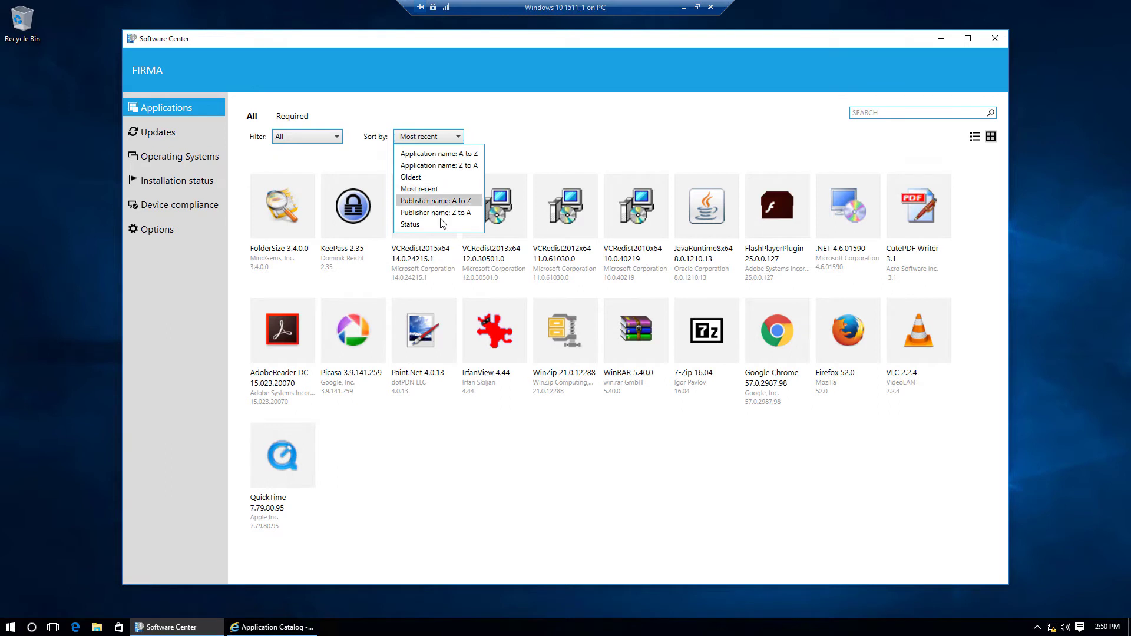
left_click(462, 495)
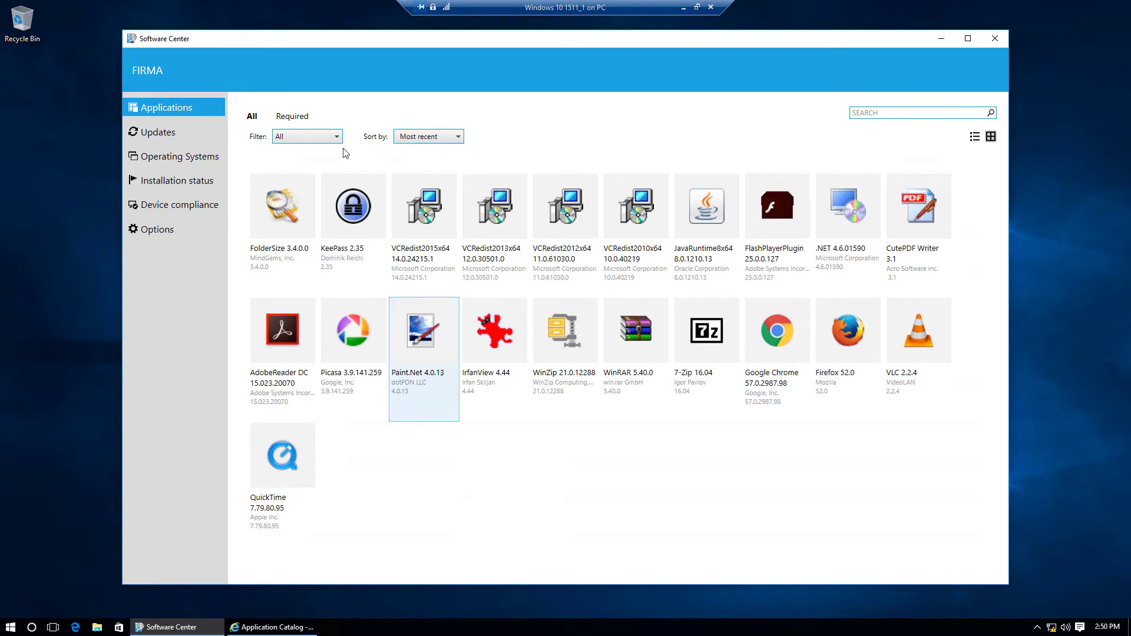
left_click(301, 120)
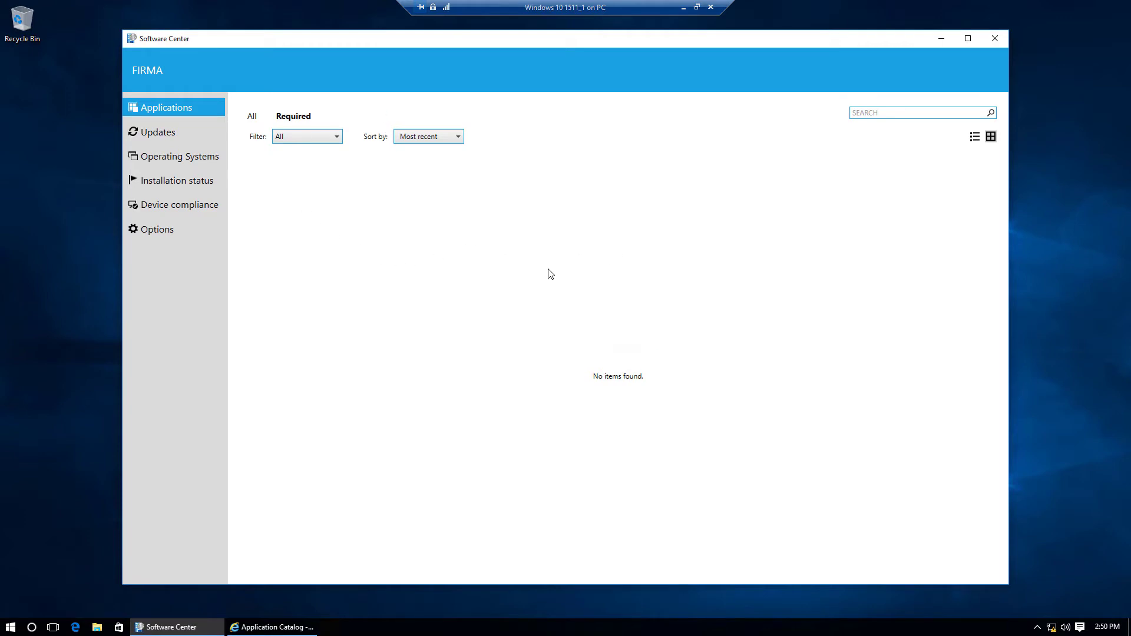
left_click(250, 117)
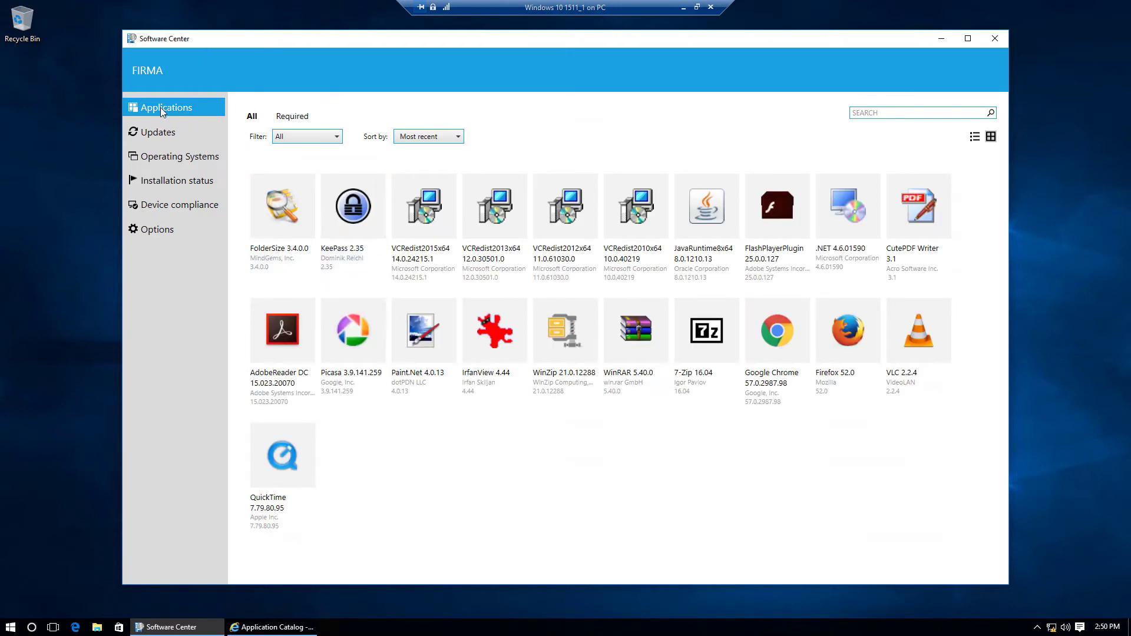
Look through the Updates, Operating Systems and Installation status pages and check the device's compliance.
left_click(166, 133)
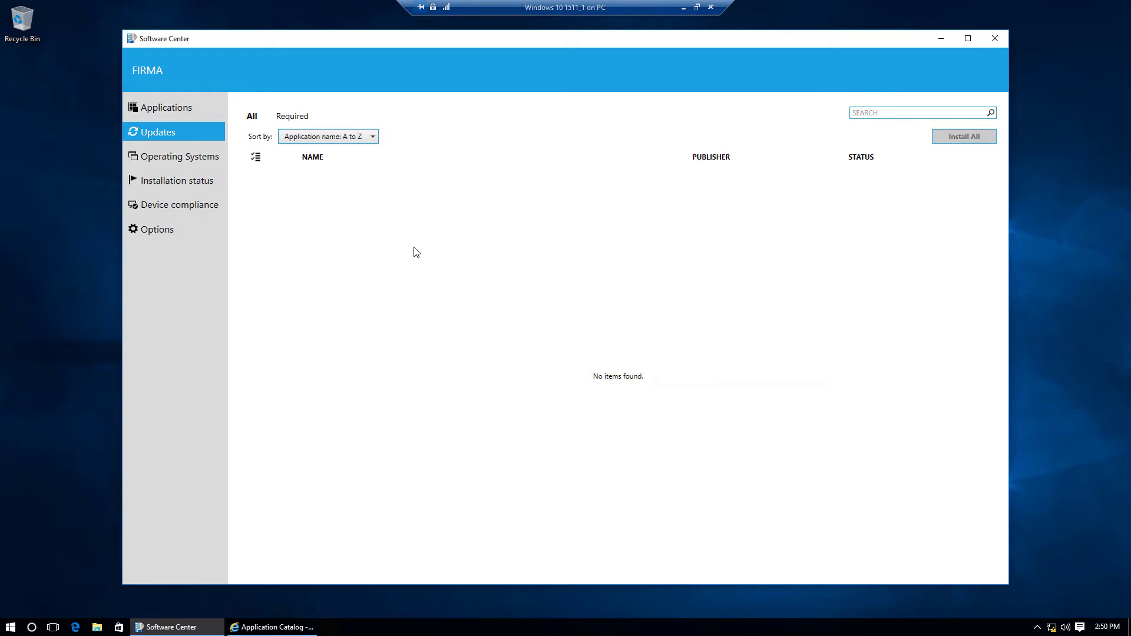
left_click(169, 158)
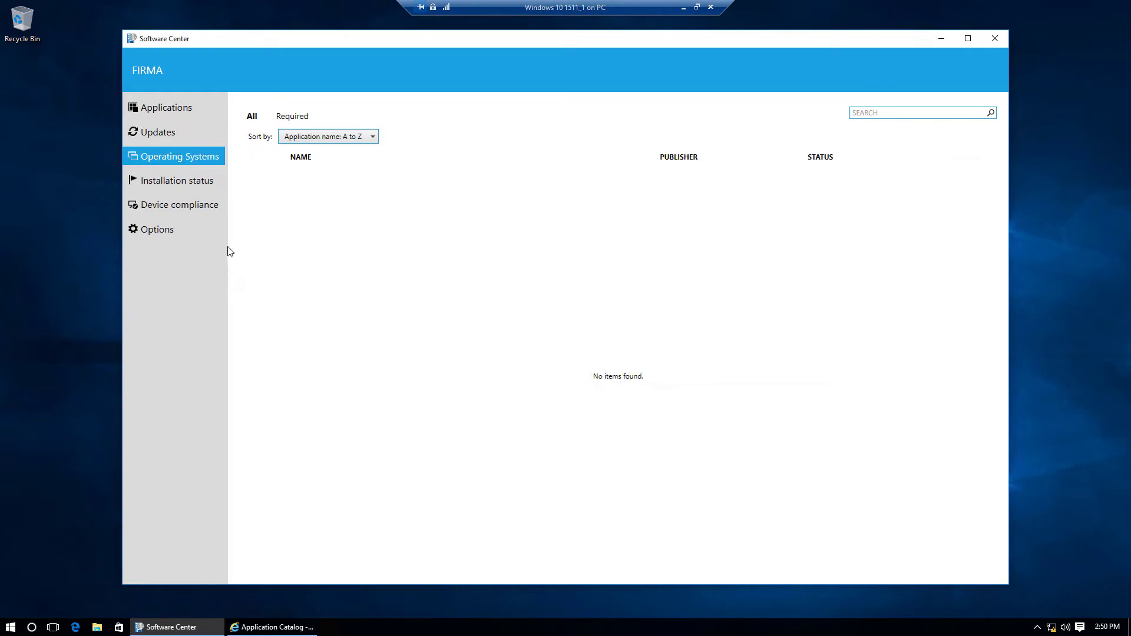
left_click(160, 186)
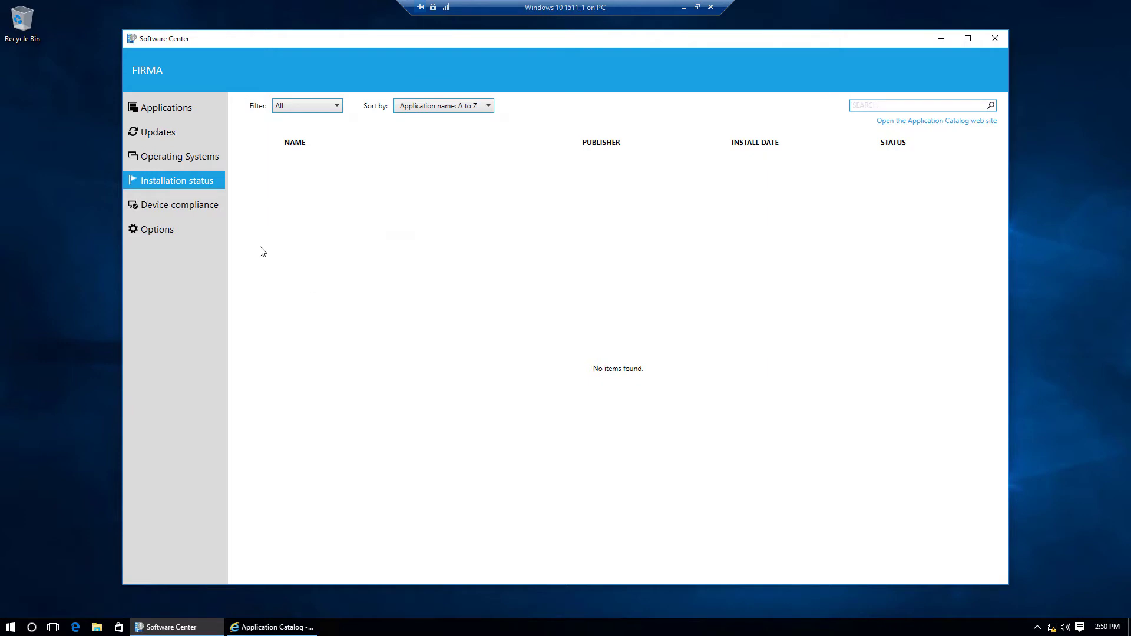
left_click(176, 212)
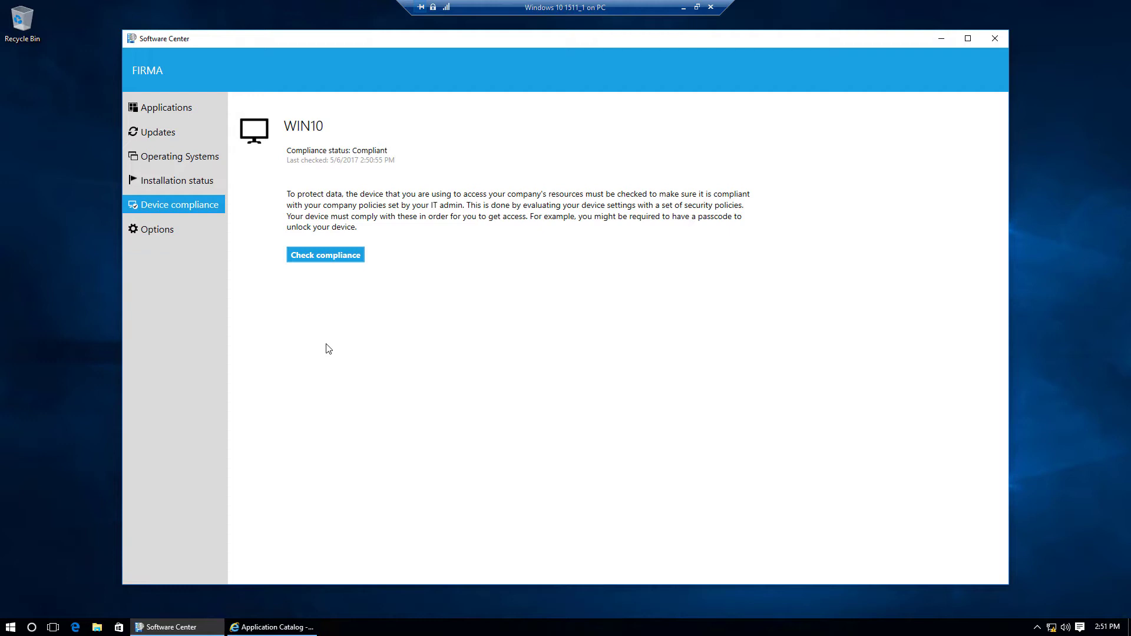
left_click(336, 257)
Open the Software Center options and expand the Power management, Computer maintenance and Remote control sections.
left_click(156, 230)
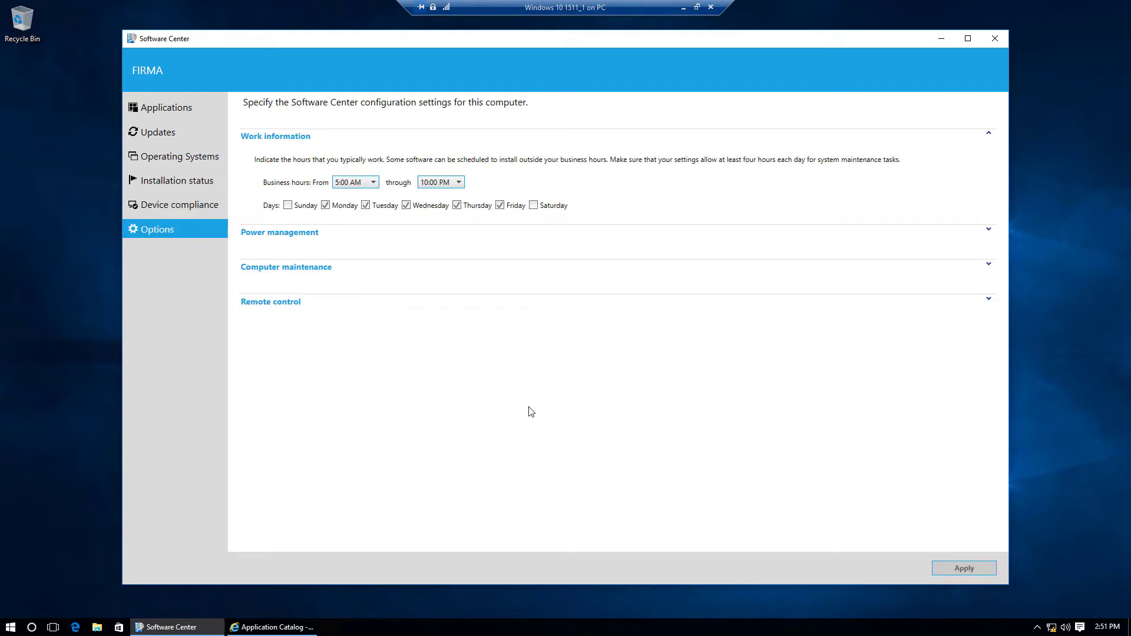
left_click(987, 299)
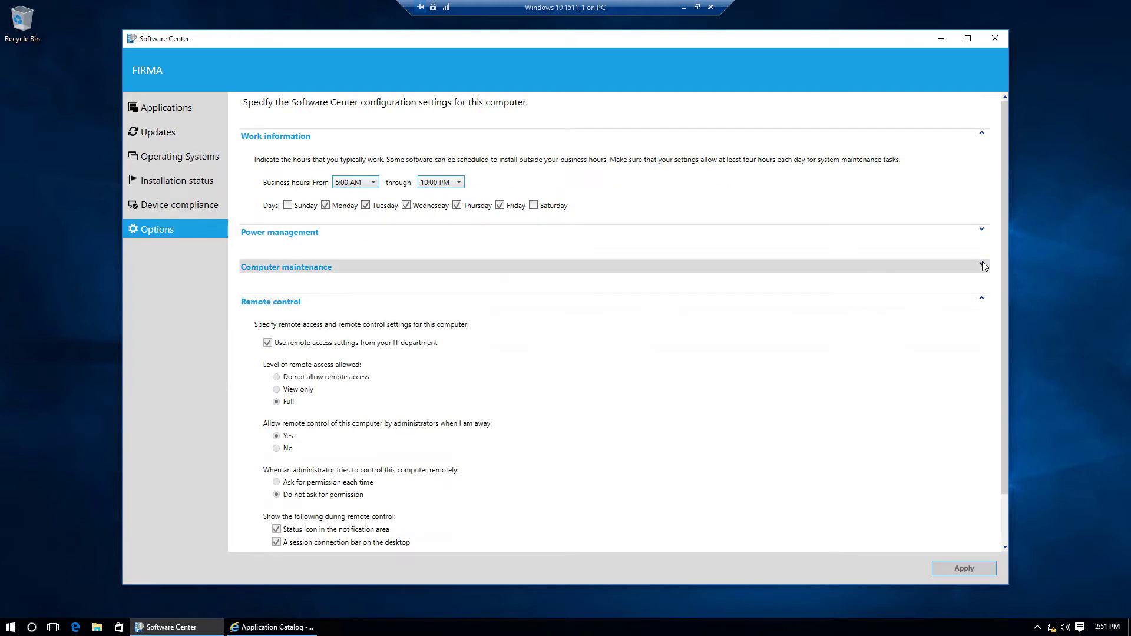
left_click(983, 303)
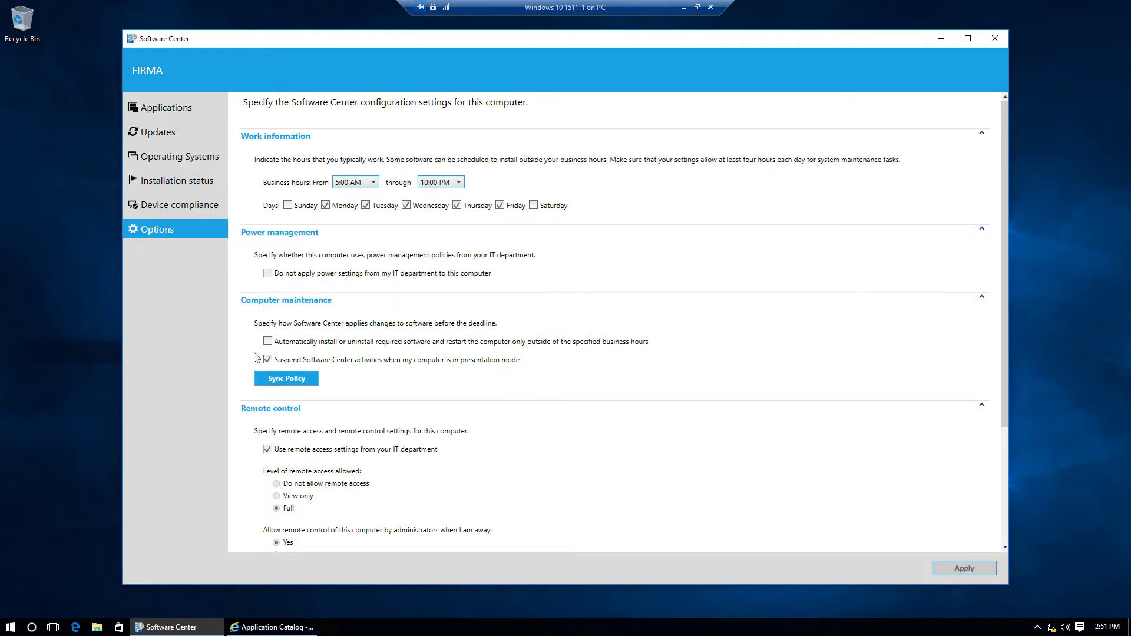
Sync the computer's policy and try the option to install required software and restart only outside business hours, without applying it.
left_click(311, 381)
left_click(268, 342)
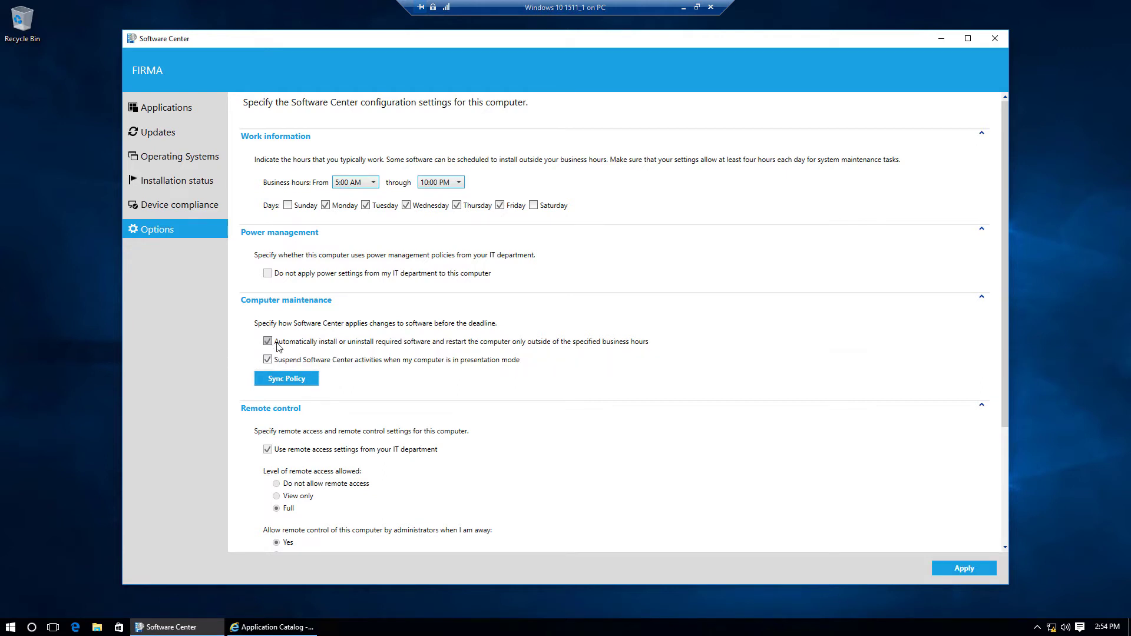
left_click(268, 342)
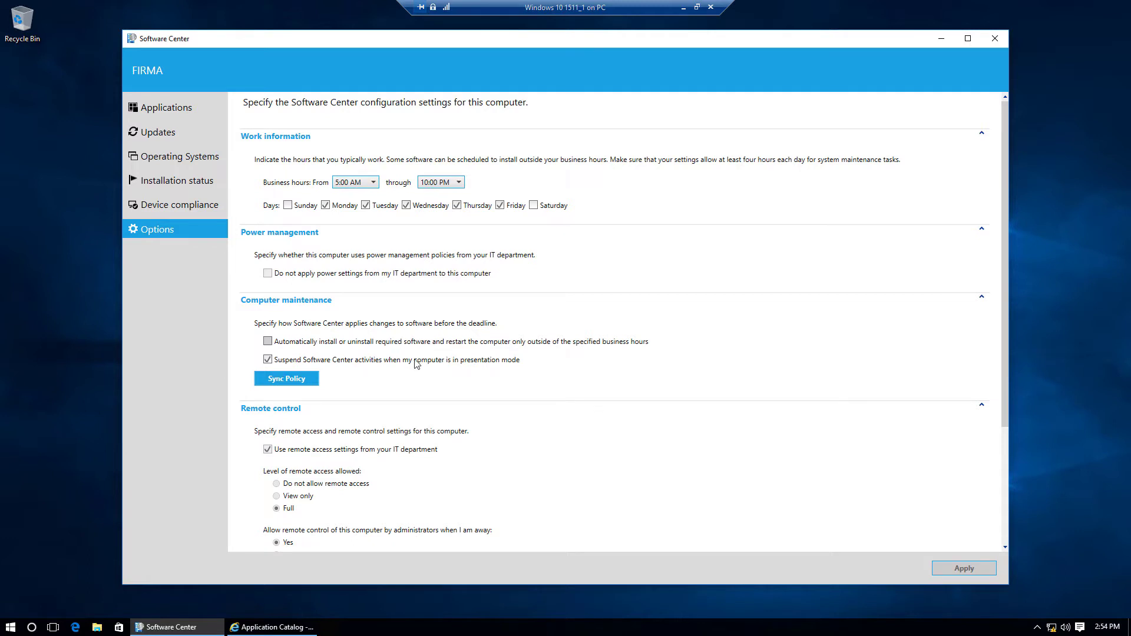
mouse_move(416, 363)
mouse_move(500, 345)
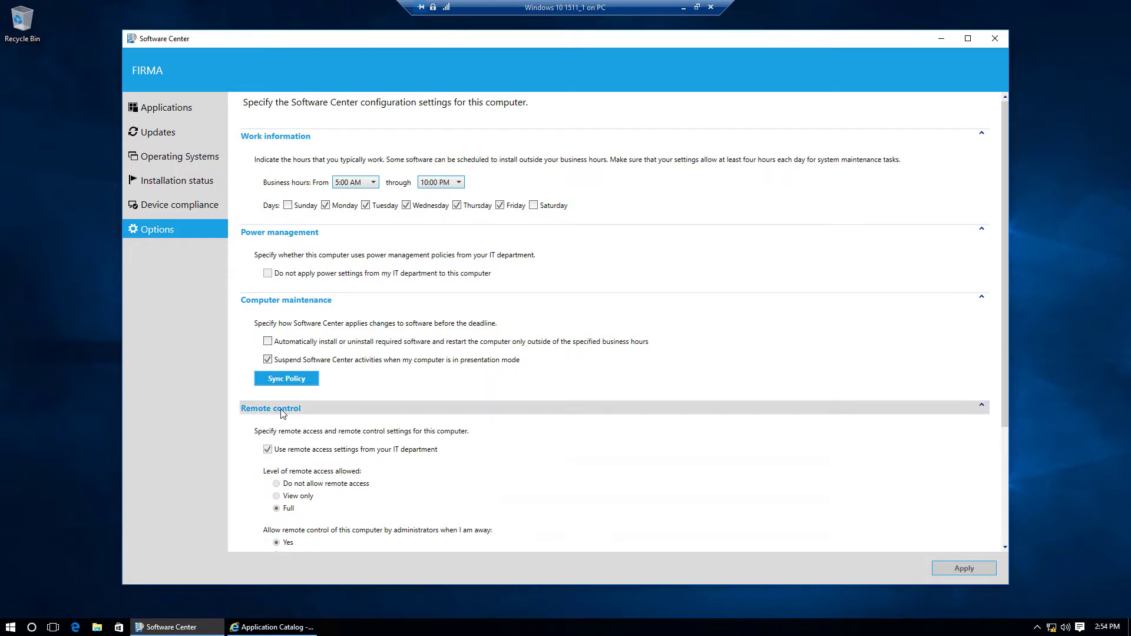
scroll(515, 444, "down", 3)
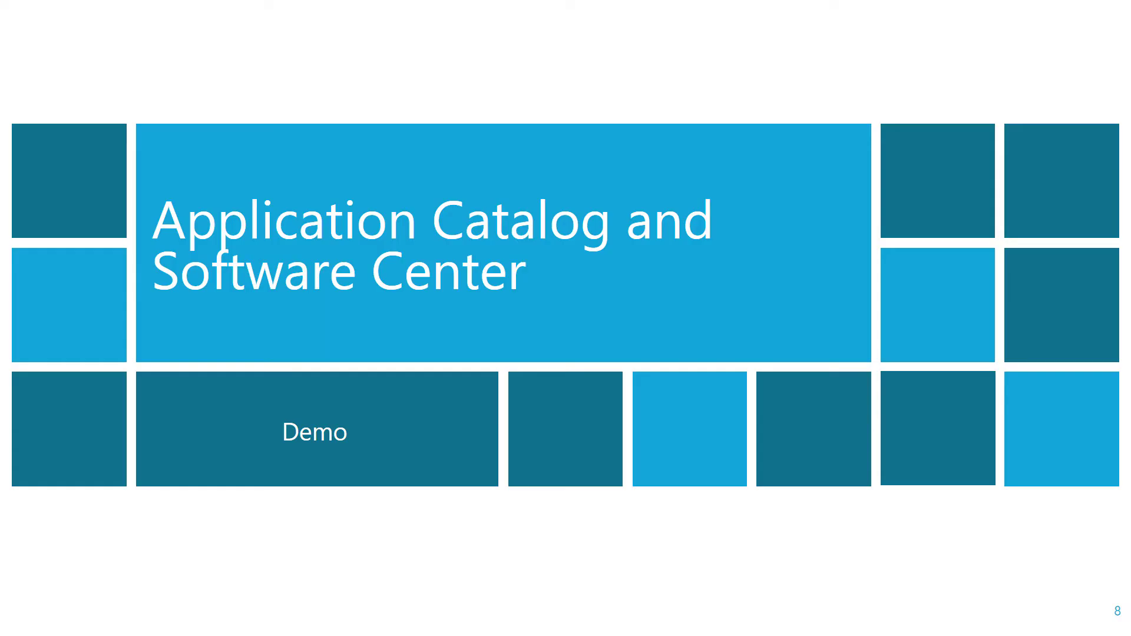
key("Right")
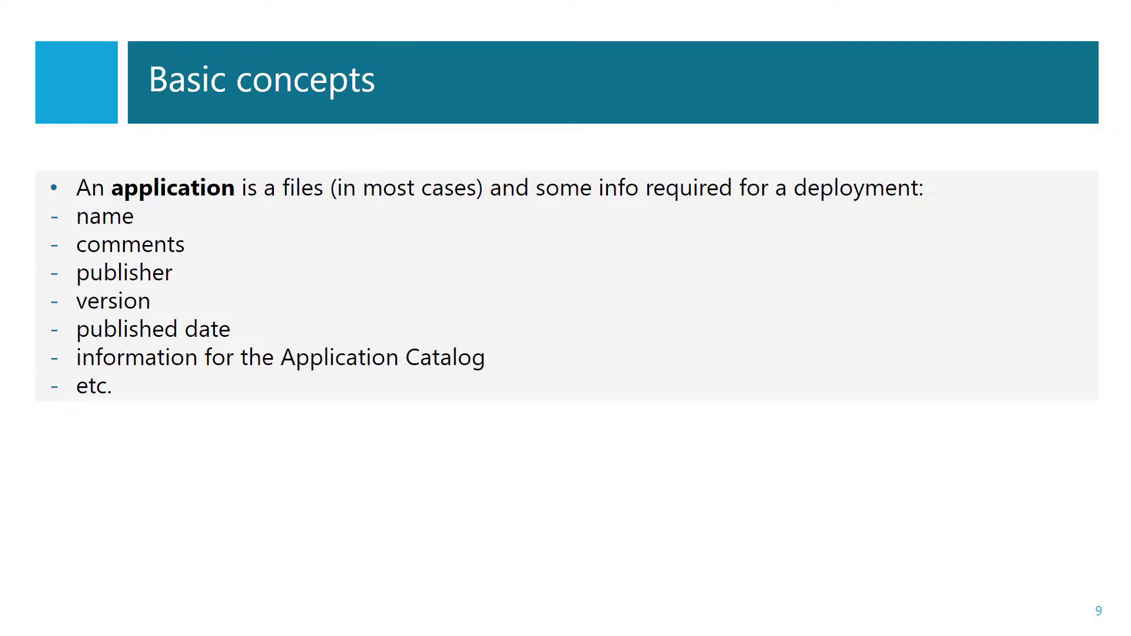
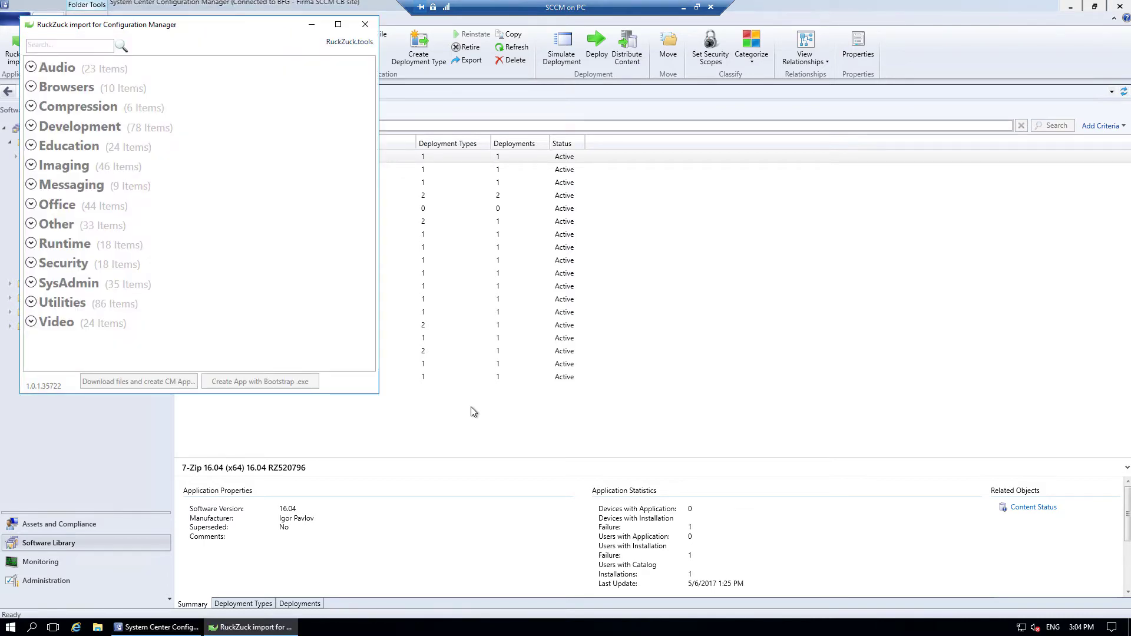
Browse the Audio and Browsers categories in the RuckZuck import tool for Configuration Manager, select Firefox 53.0.2, and close the tool without importing.
left_click_drag(215, 33, 570, 124)
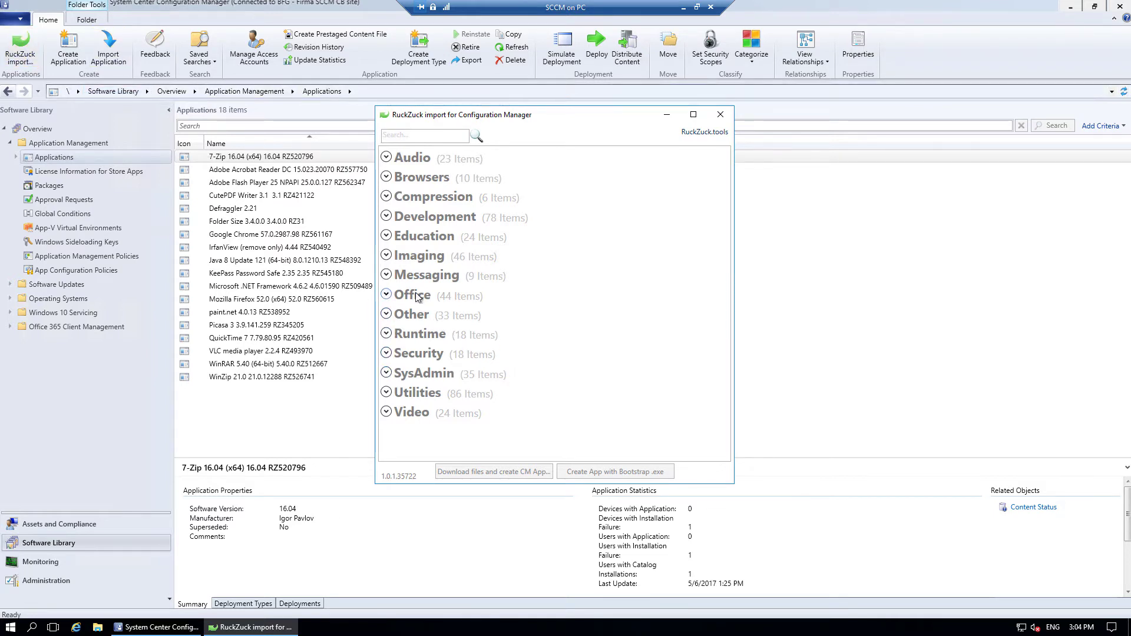
left_click(386, 177)
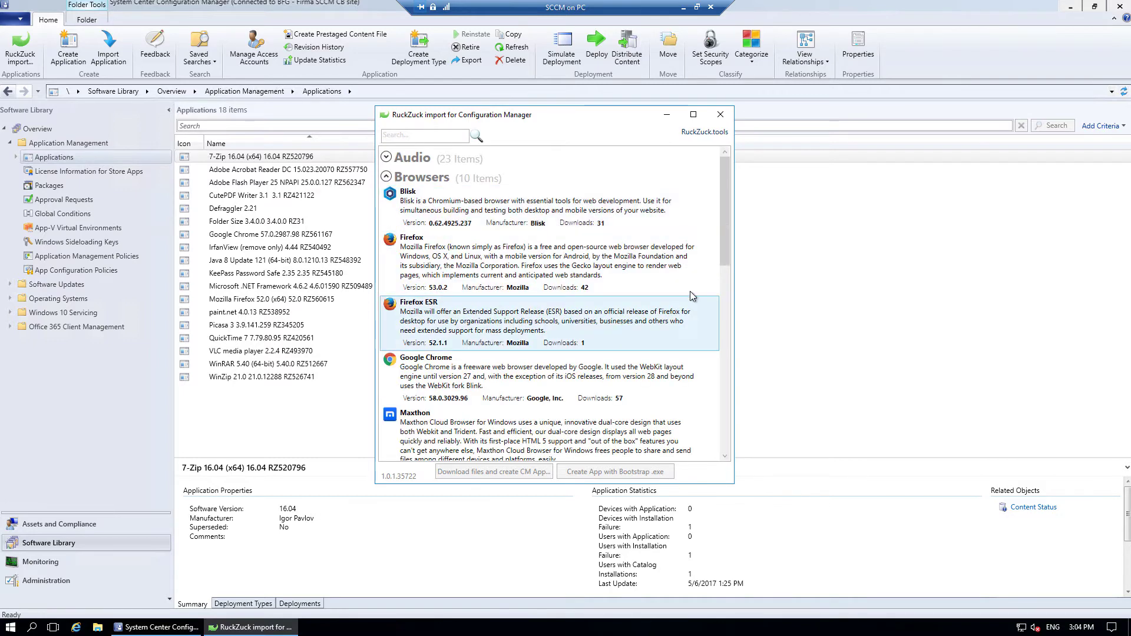
left_click(498, 270)
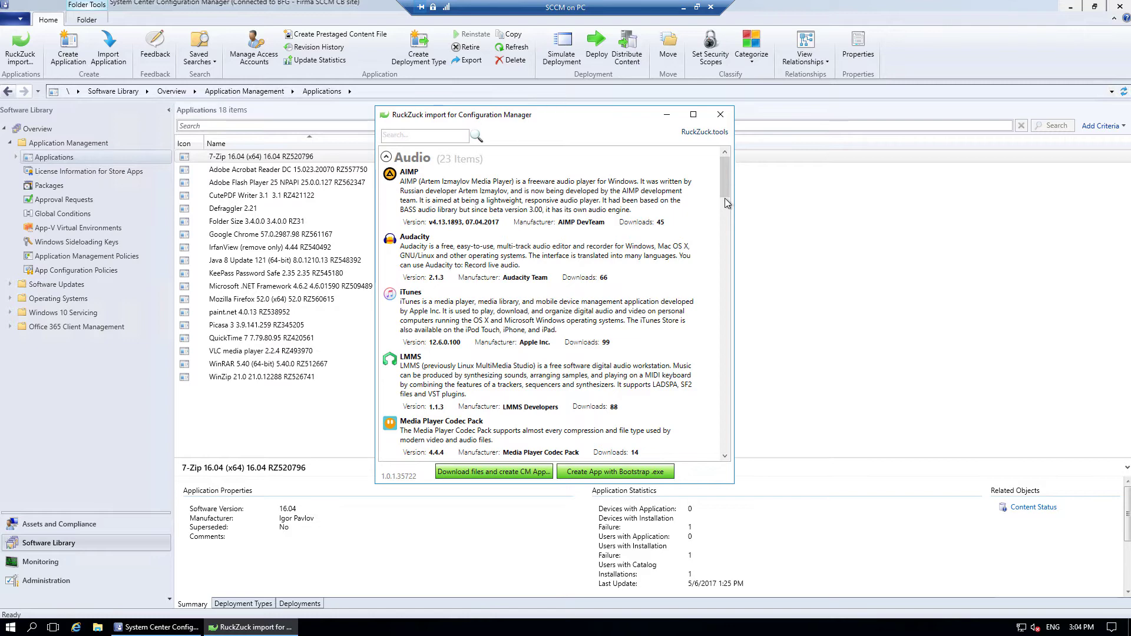
scroll(726, 218, "down", 7)
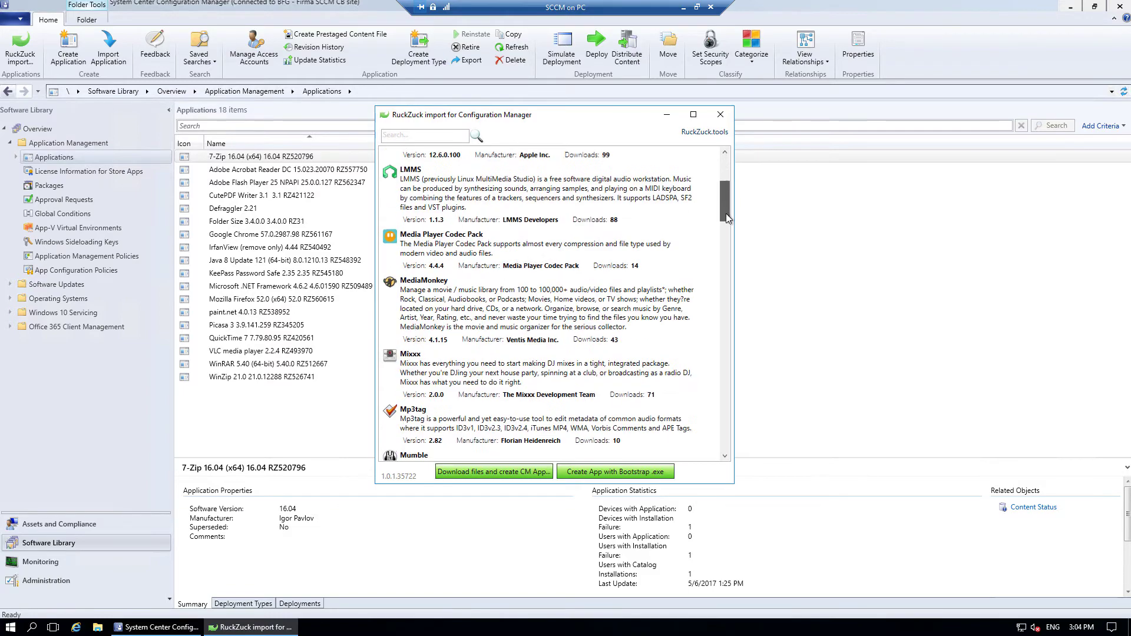
left_click_drag(726, 218, 729, 362)
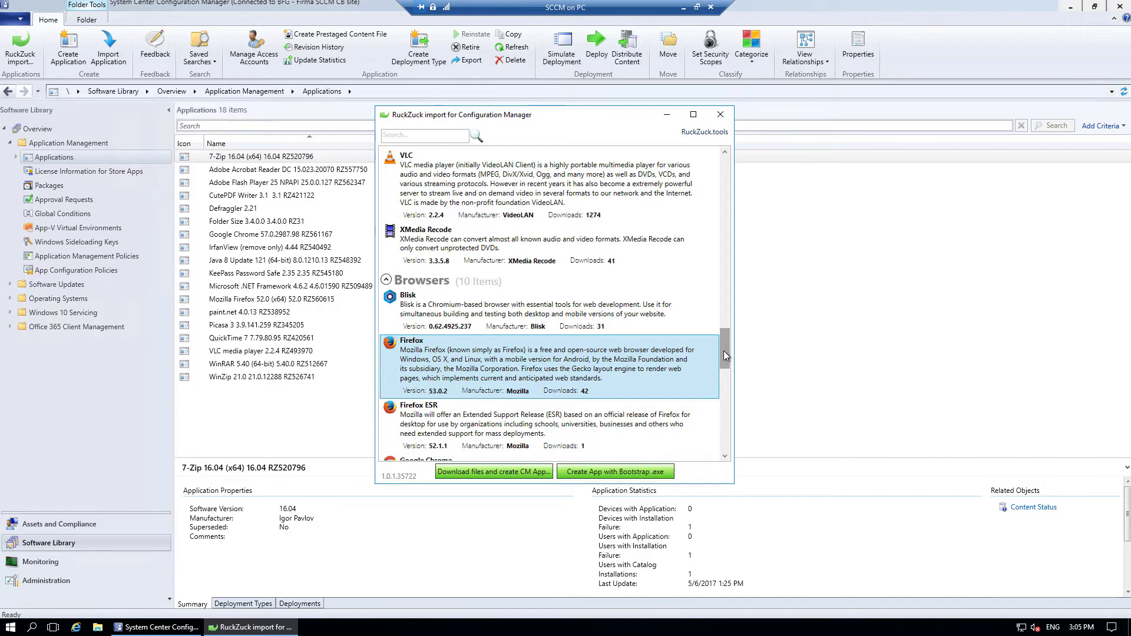
left_click_drag(723, 348, 729, 431)
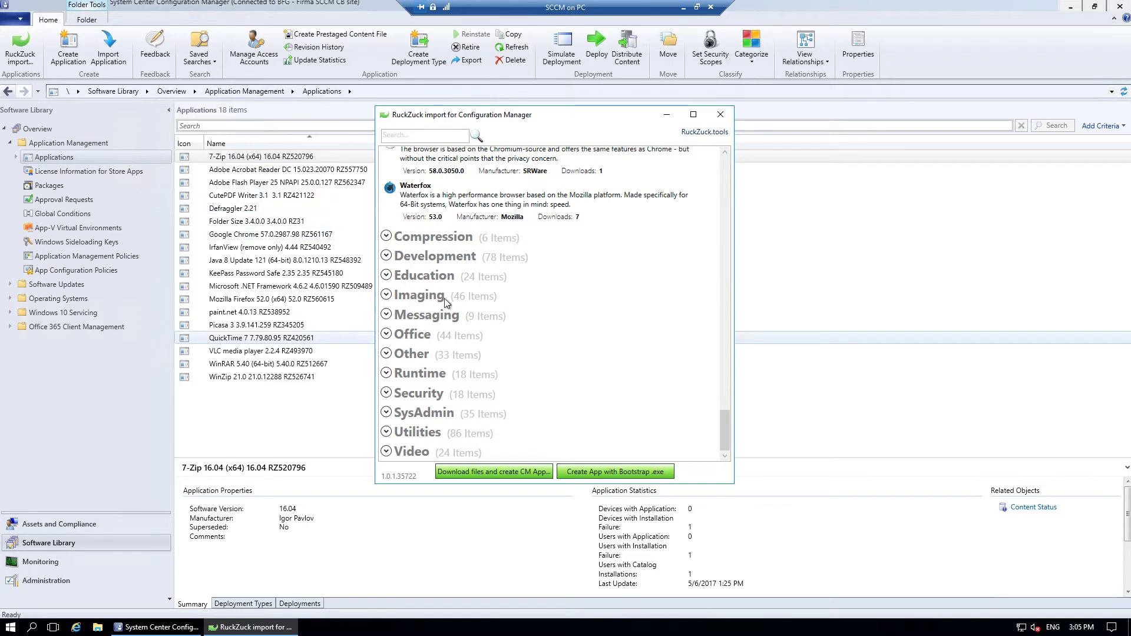
left_click(722, 120)
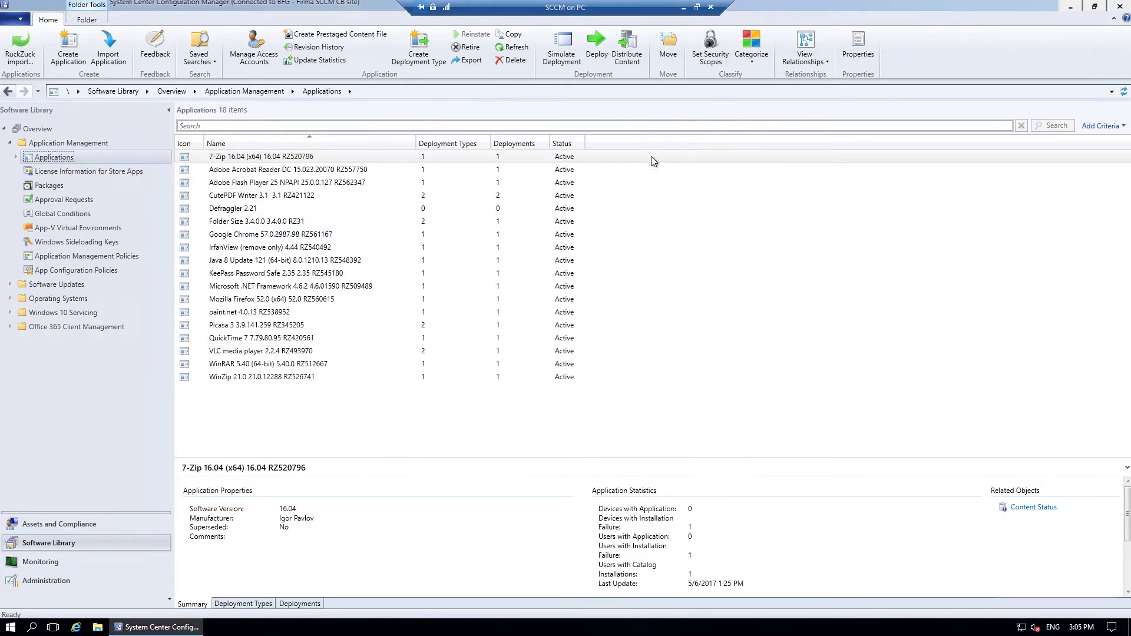
Start creating an application from a Windows Installer file and browse the shares on \\sccm for its location.
left_click(81, 45)
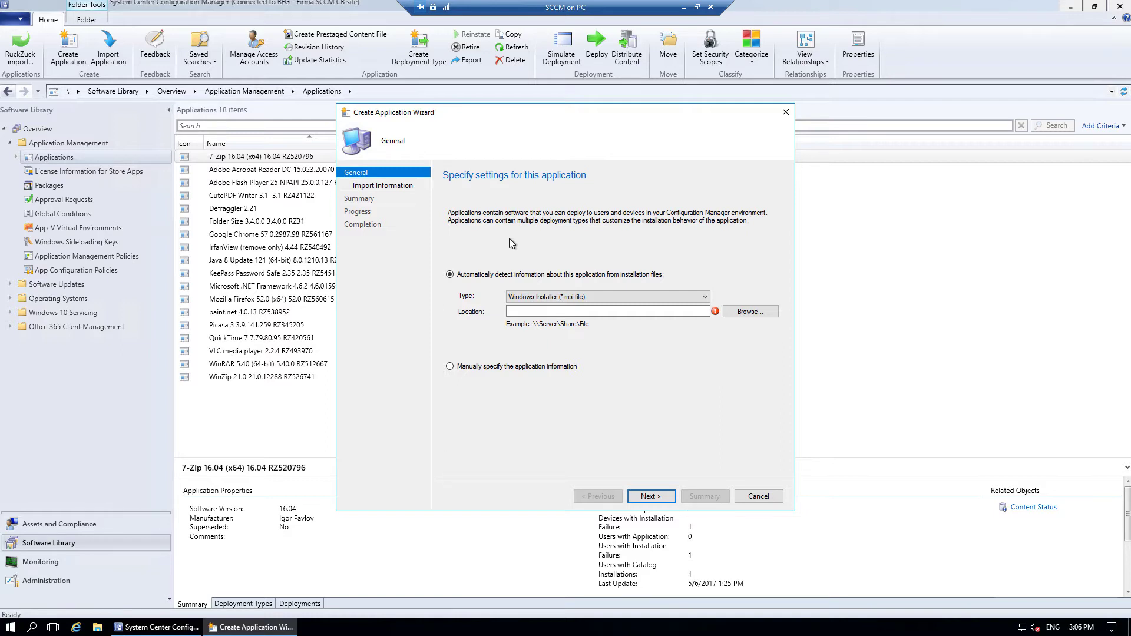
left_click(747, 312)
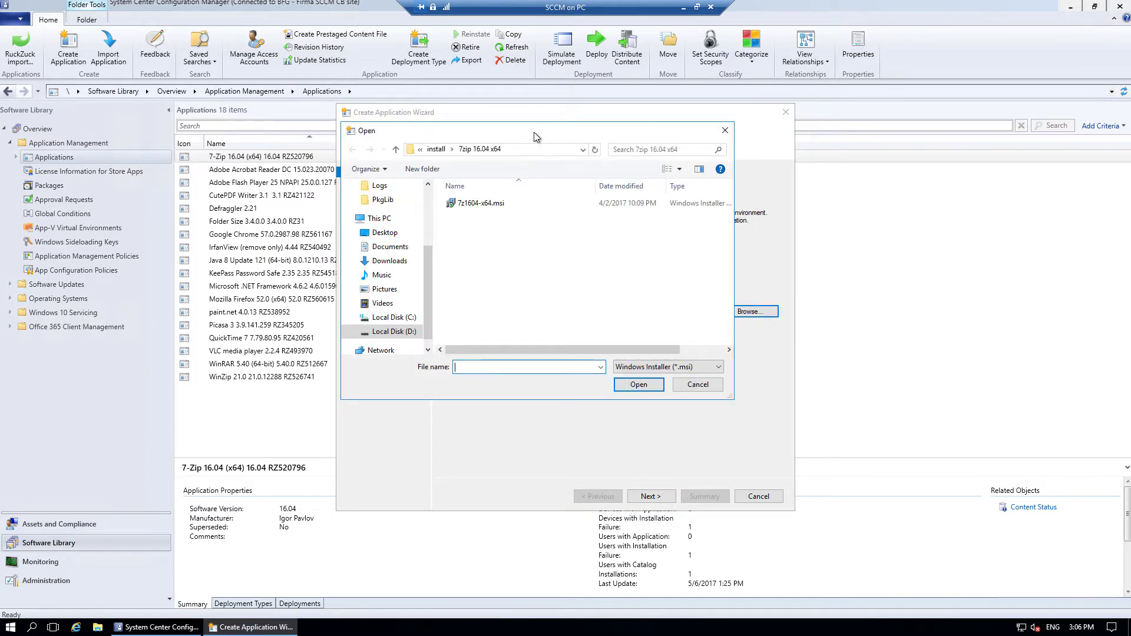
type("\\")
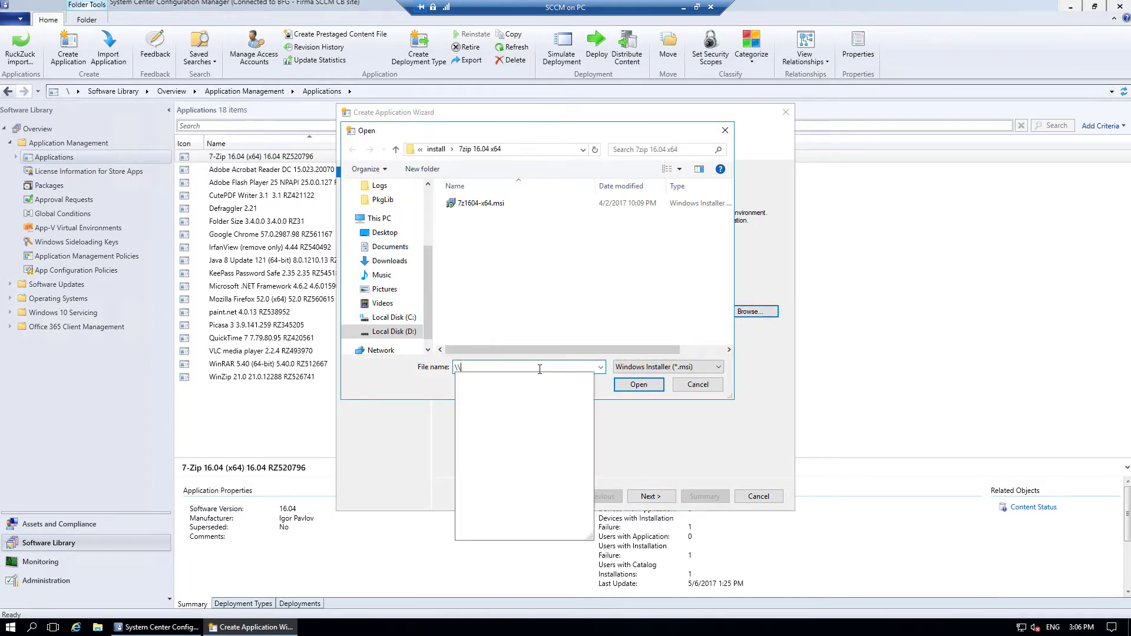
type("sccm\\")
key("Return")
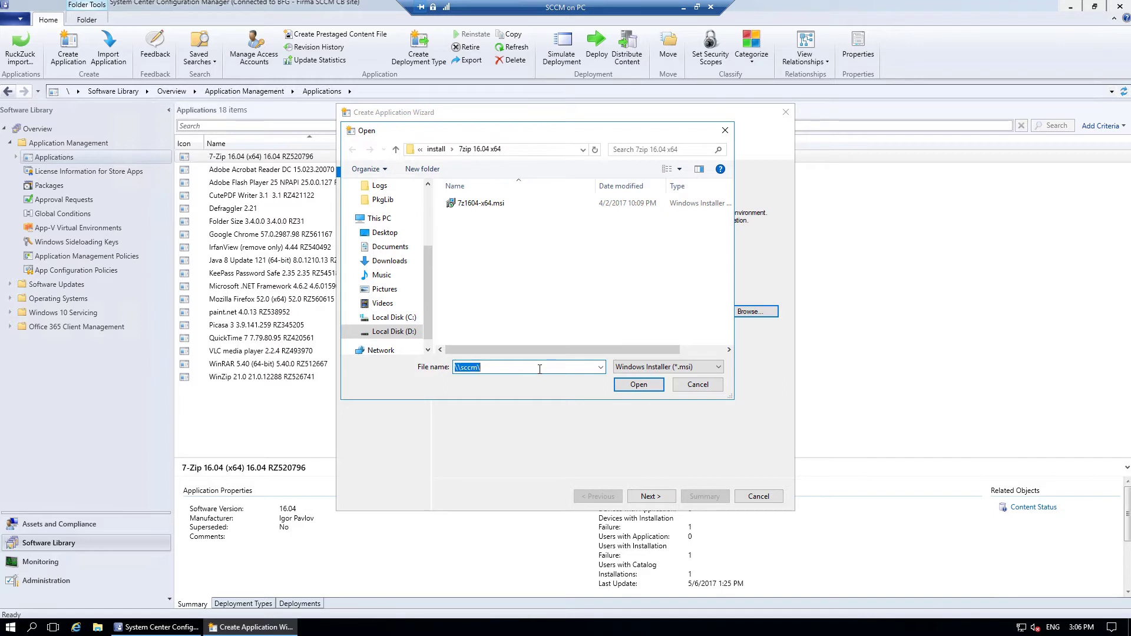
scroll(570, 301, "down", 1)
scroll(570, 302, "down", 3)
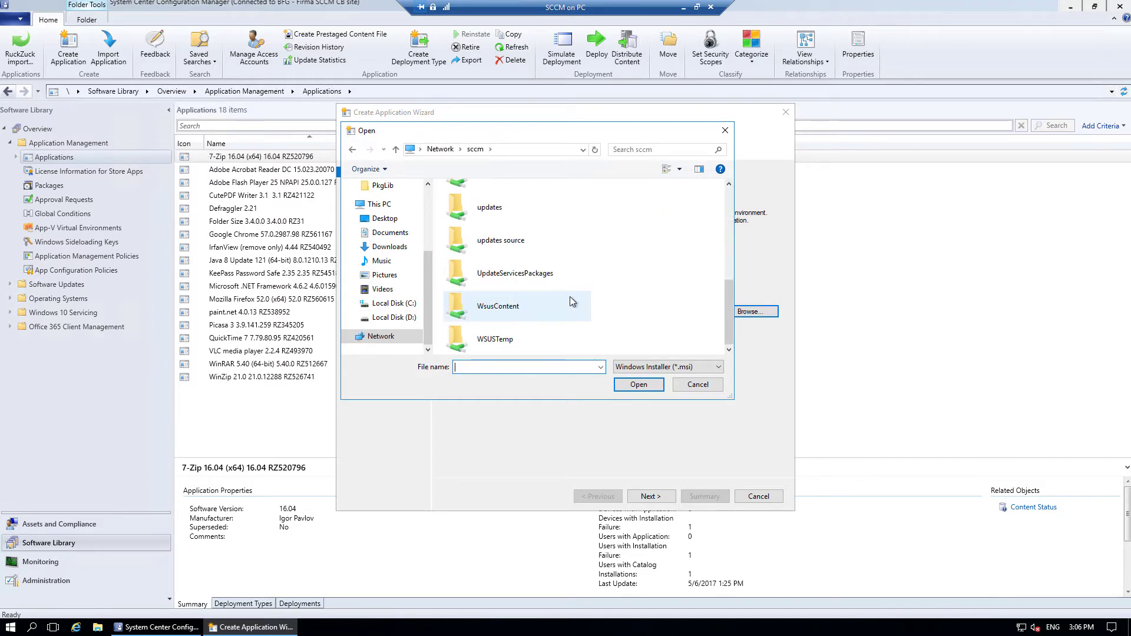
Choose 7z920-x64.msi from \\sccm\d$\install\7zip 9.20 x64 as the application's installer location.
left_click(531, 153)
left_click(531, 152)
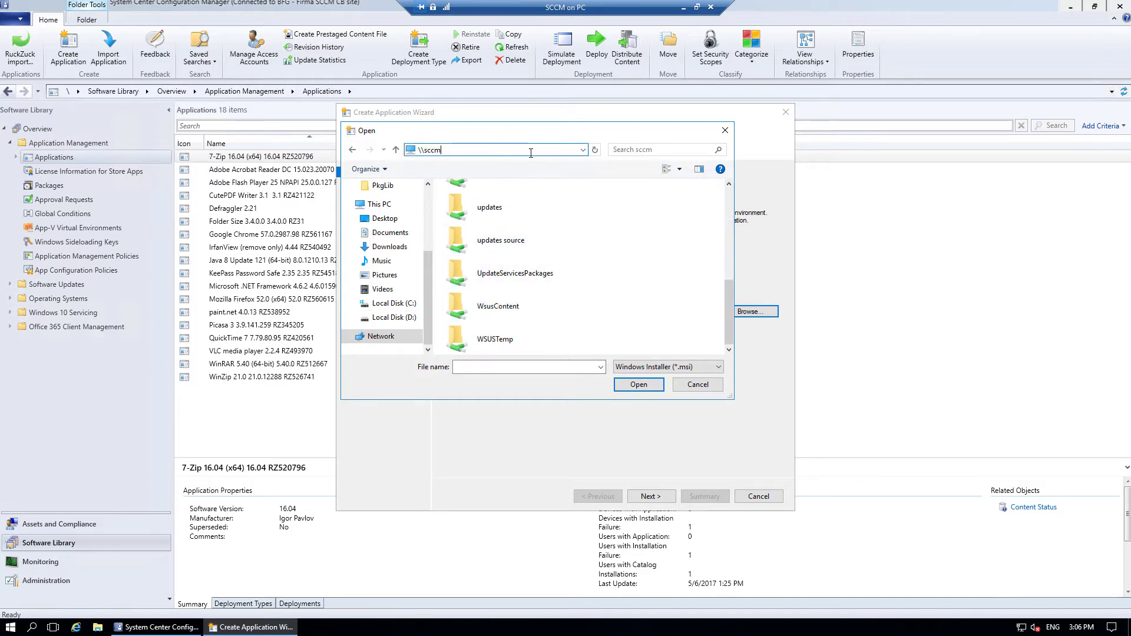
type("\\d$")
key("Return")
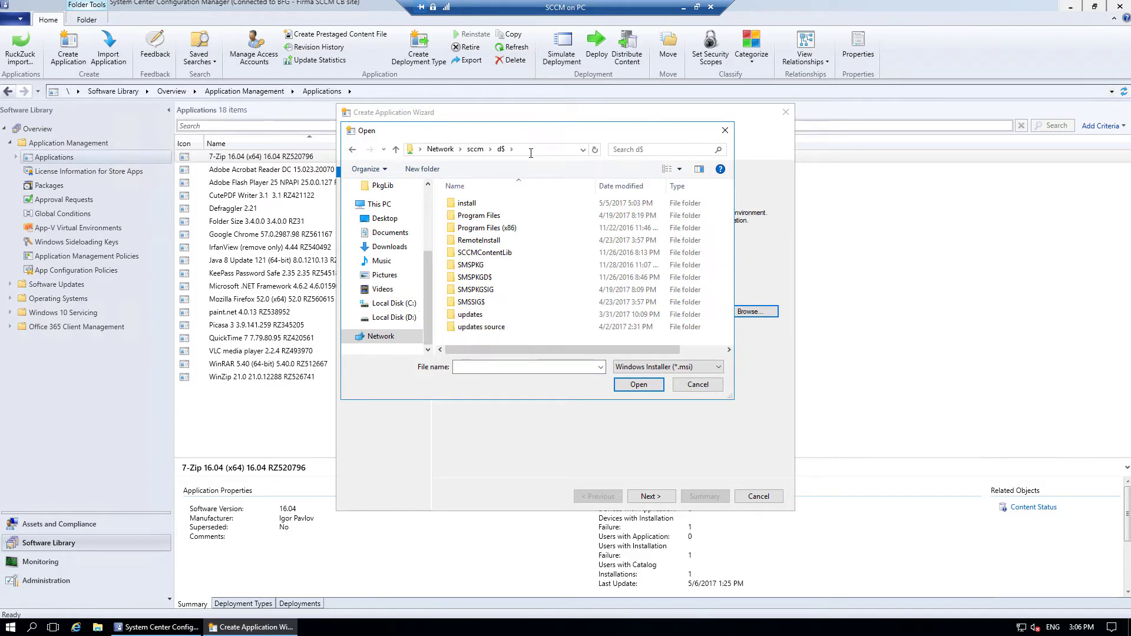
double_click(482, 203)
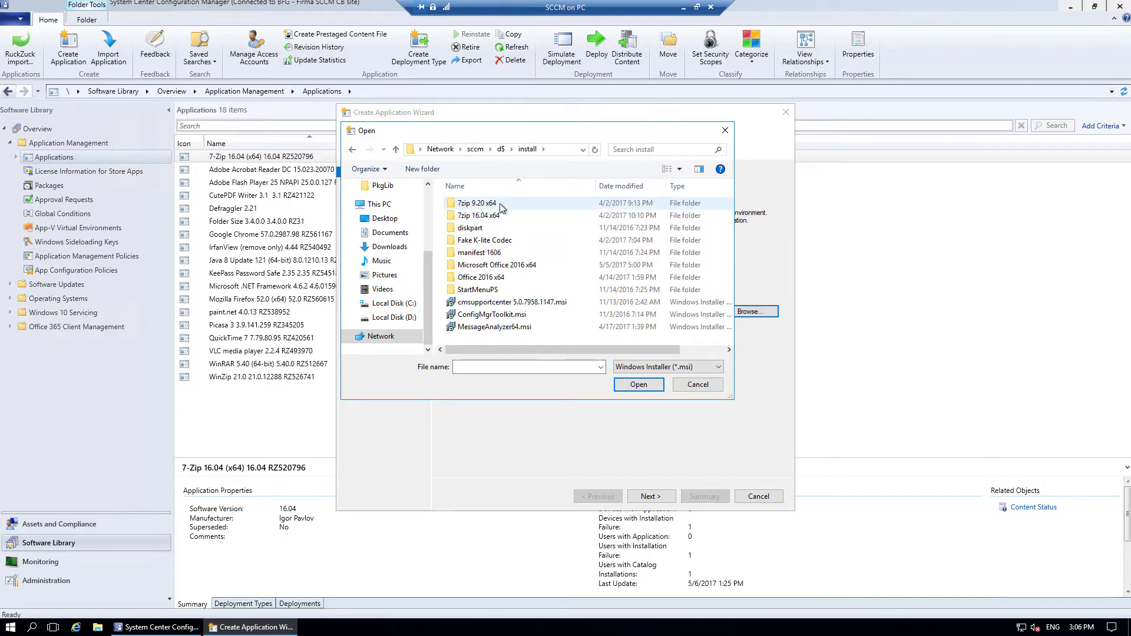
double_click(499, 204)
left_click(474, 203)
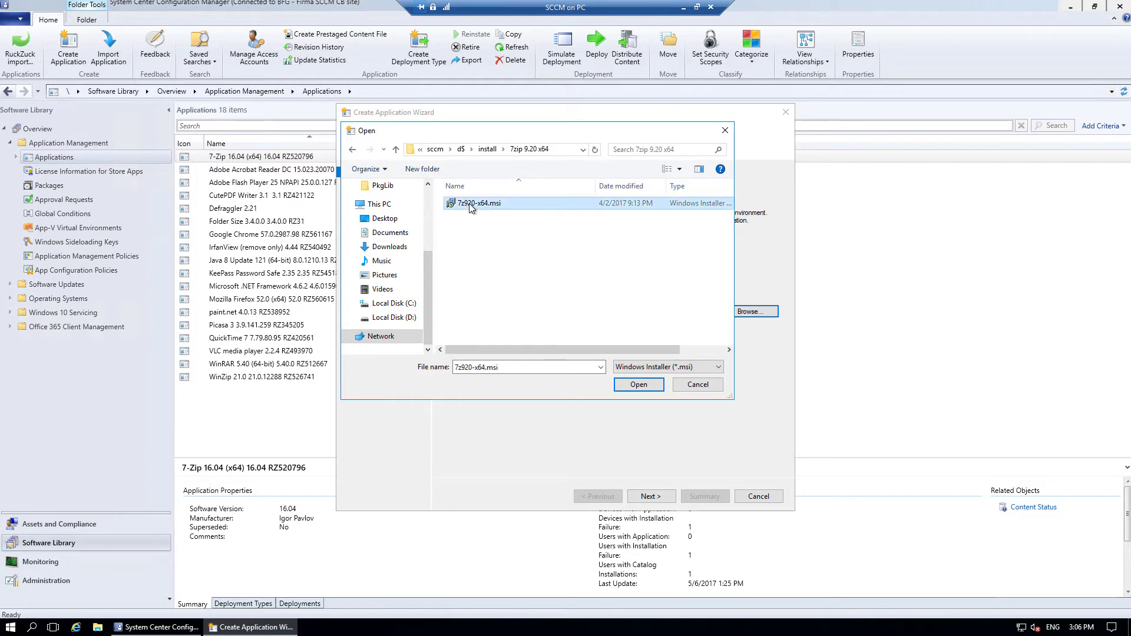
left_click(642, 384)
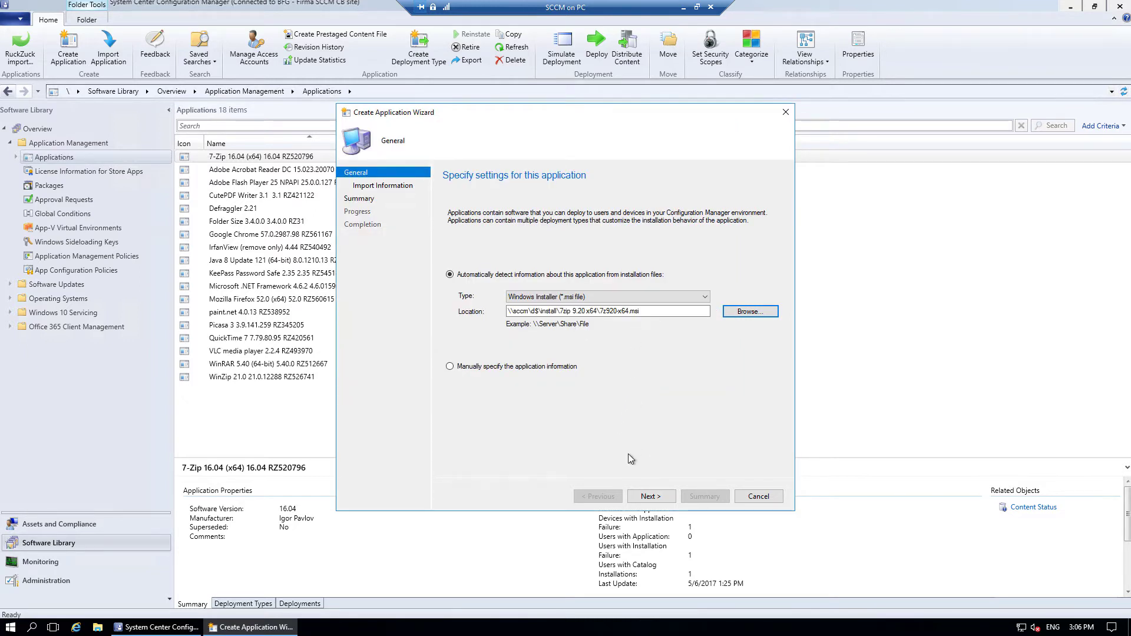
Import the application information from the 7-Zip MSI despite its unverified publisher and proceed to the general information.
left_click(650, 495)
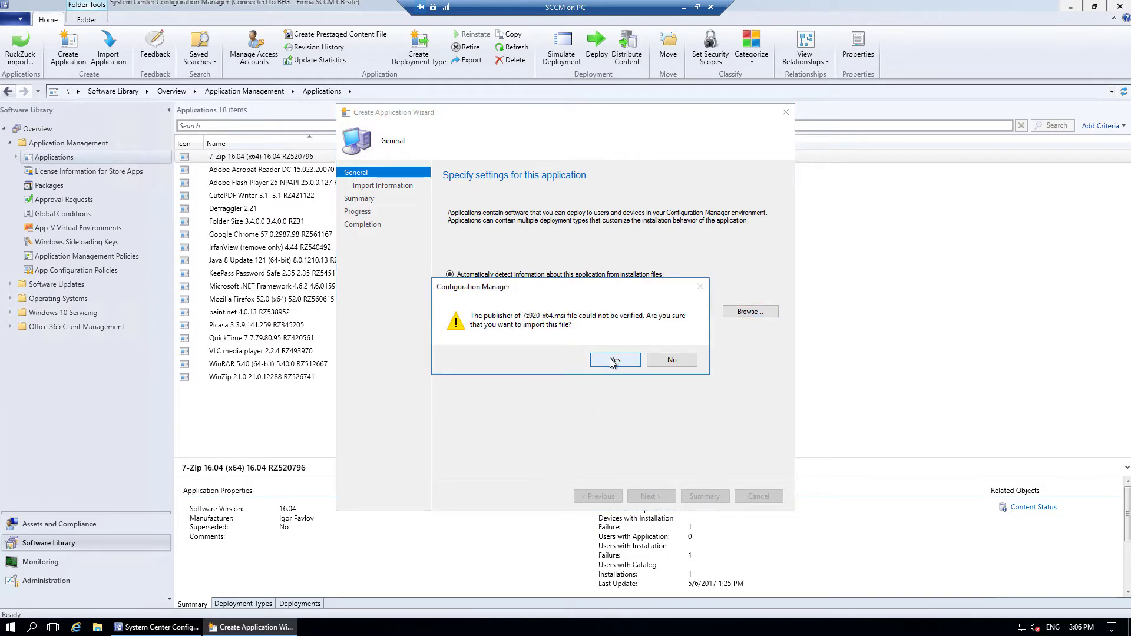
left_click(611, 360)
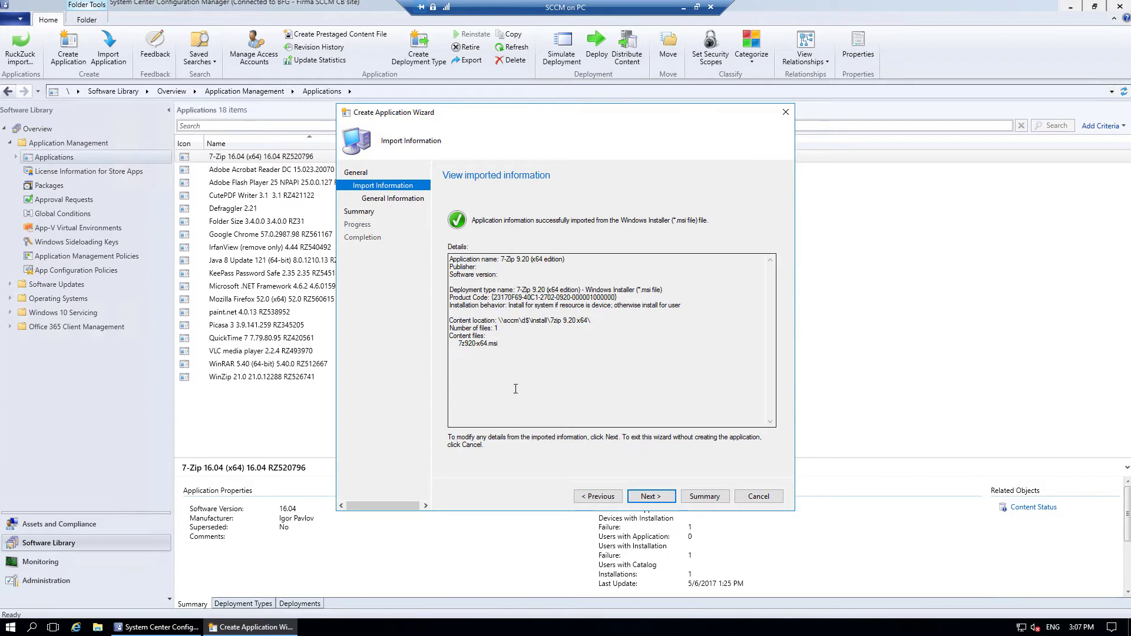
left_click(651, 495)
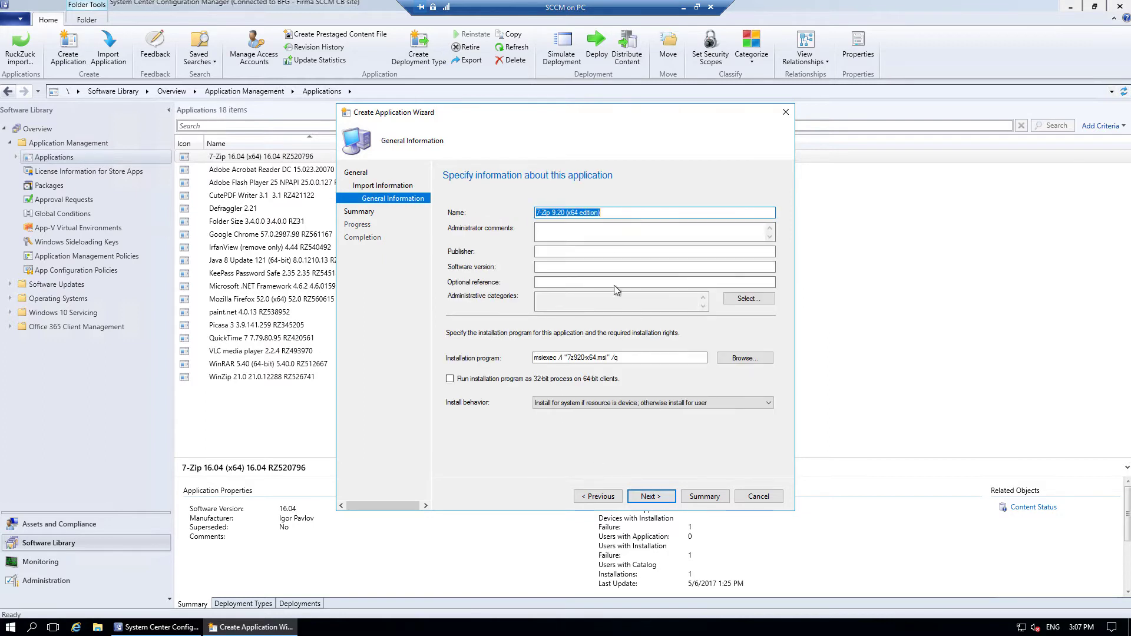
Create the 7-Zip 9.20 (x64 edition) application with its imported name and installation command, and close the wizard.
left_click(628, 212)
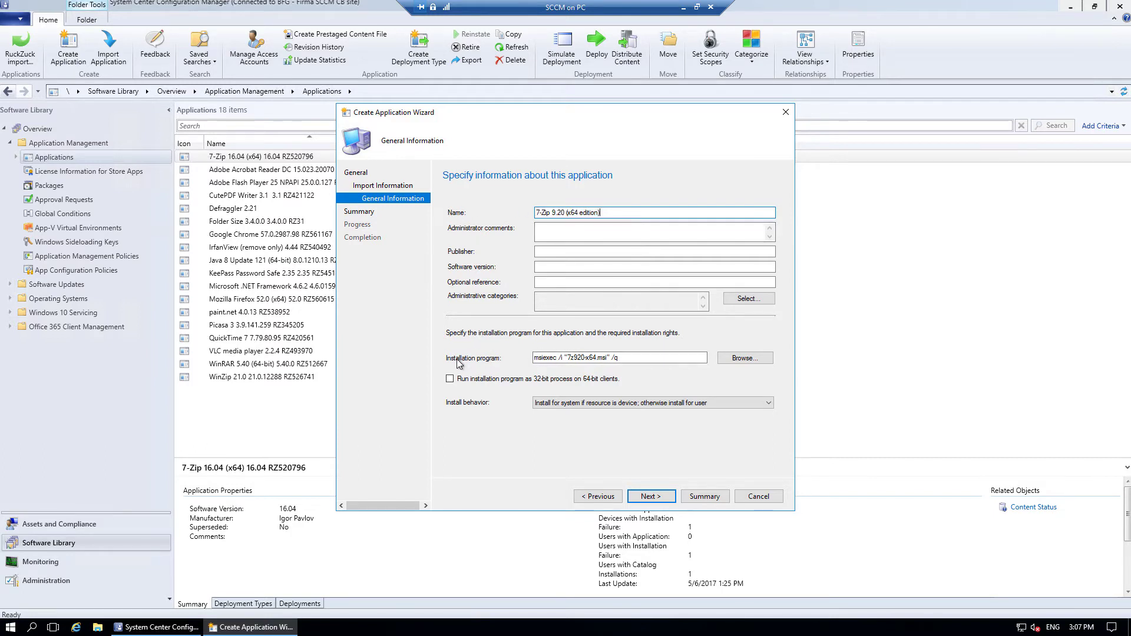
left_click(561, 360)
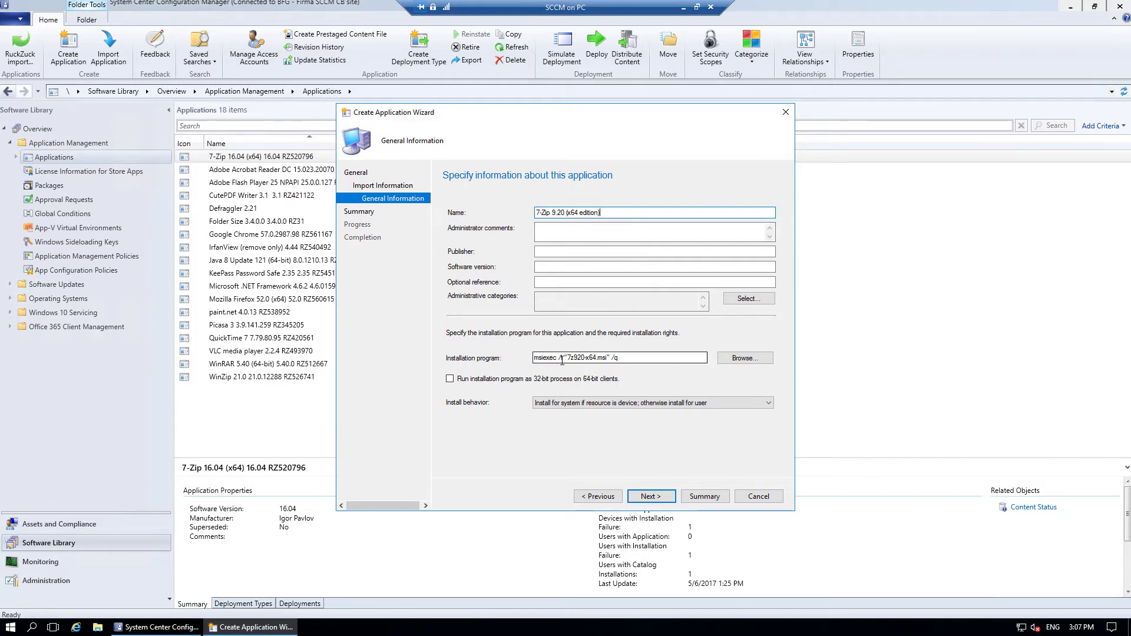
left_click(630, 360)
left_click(629, 357)
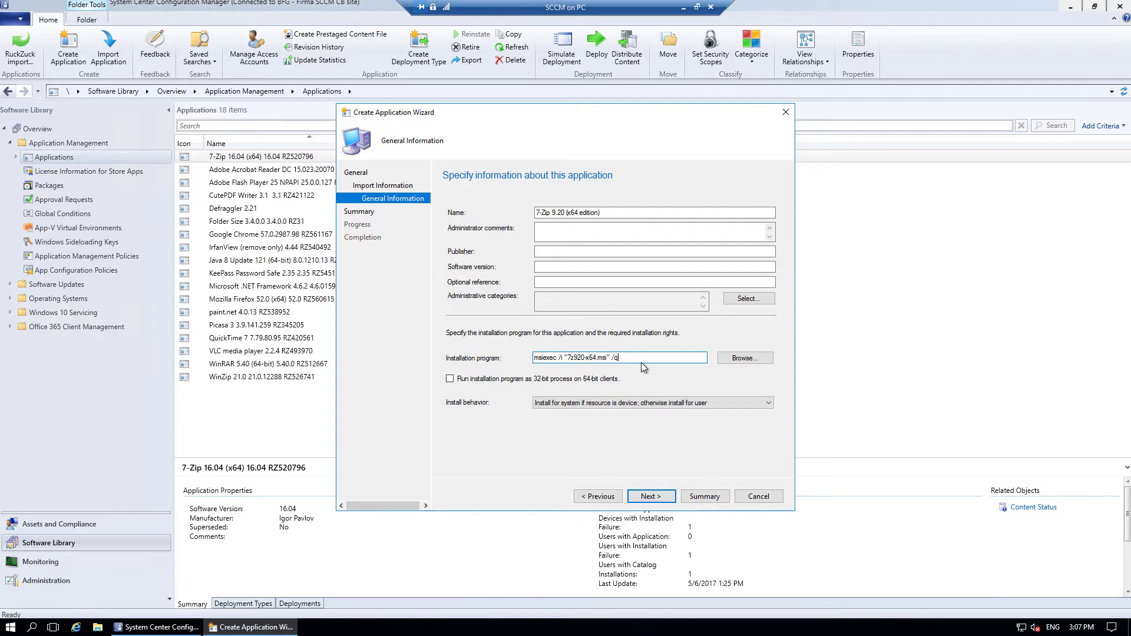
left_click(656, 495)
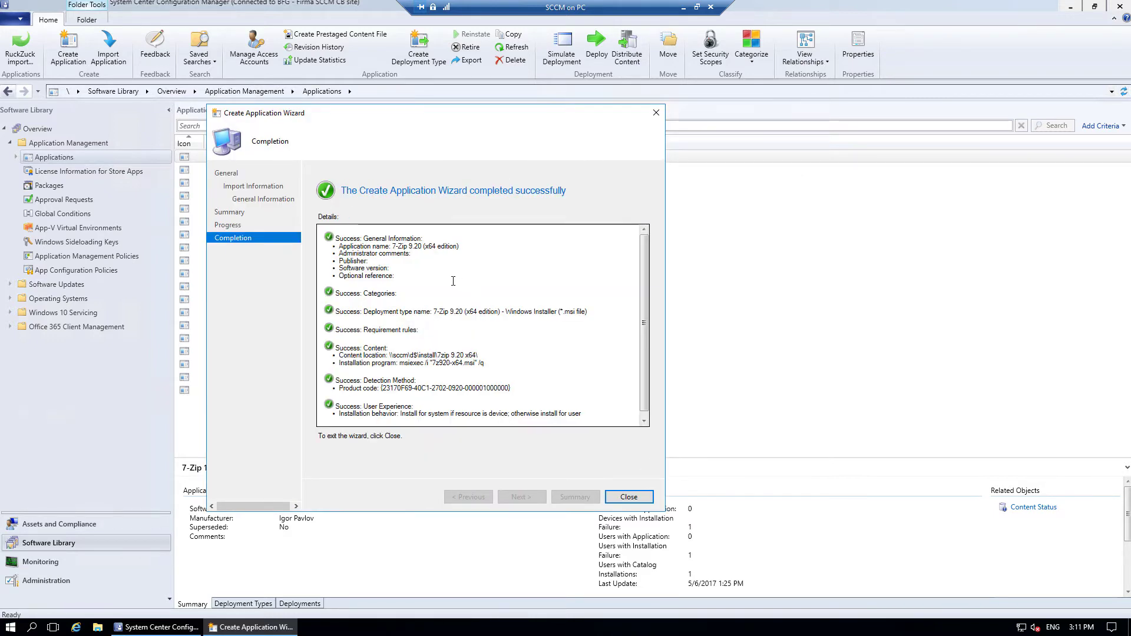
left_click(628, 498)
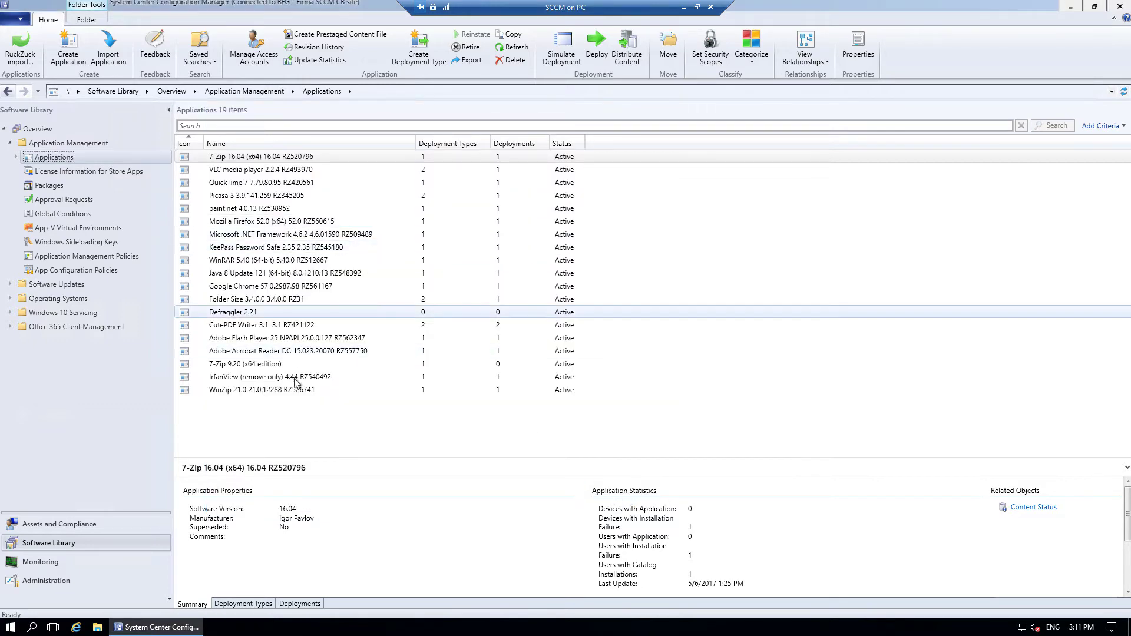
Sort the applications by name and review the deployment types and summary of 7-Zip 9.20 (x64 edition).
left_click(247, 363)
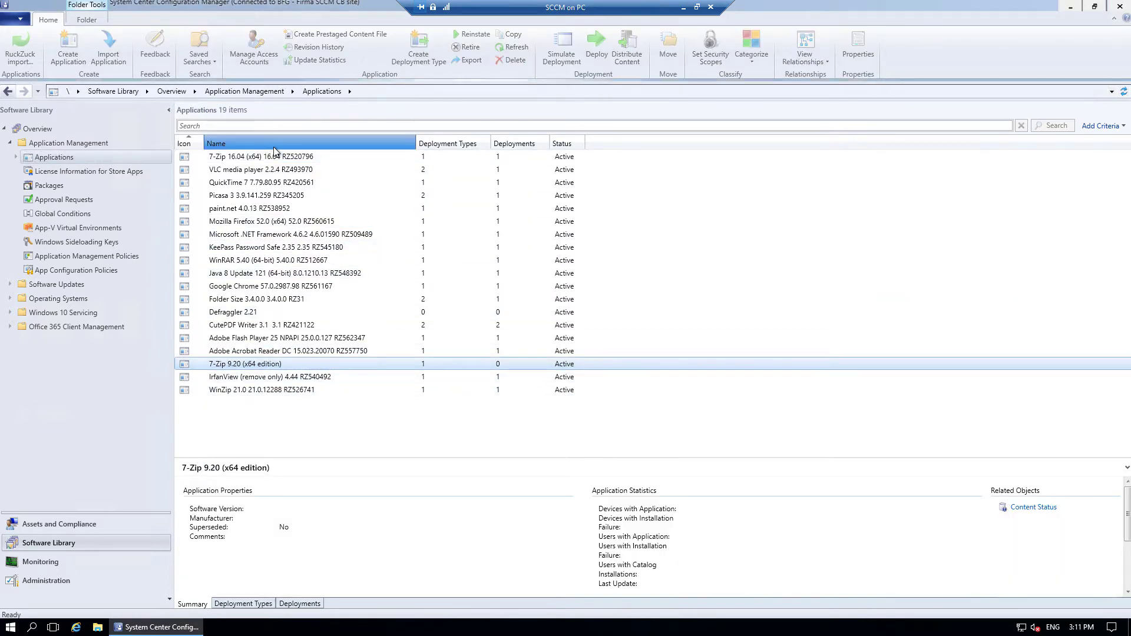
left_click(294, 143)
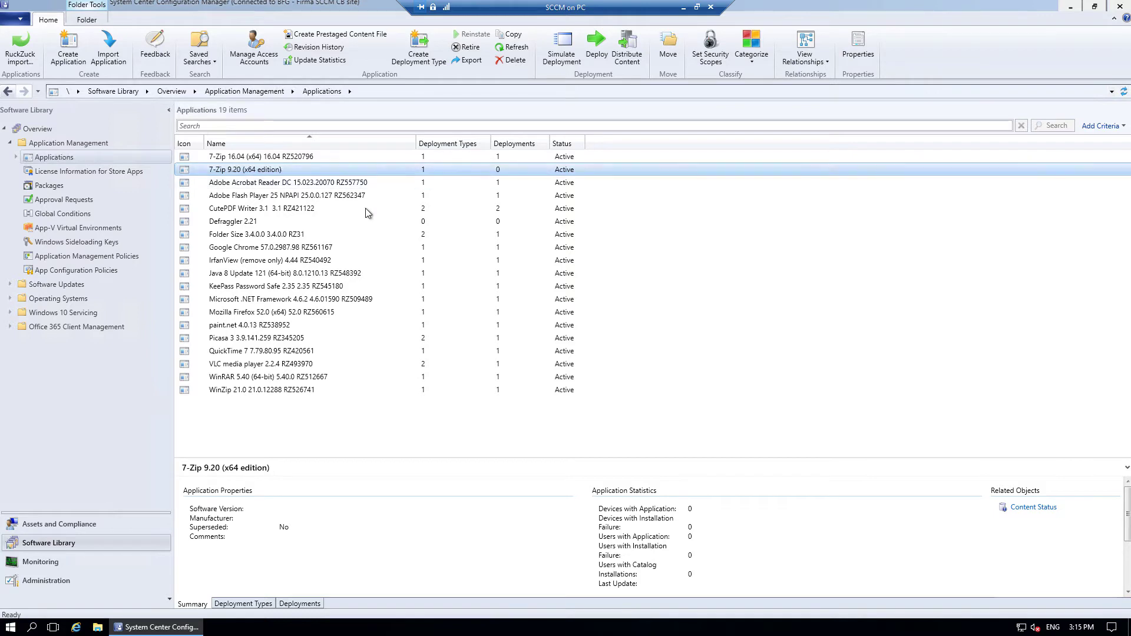
left_click(265, 600)
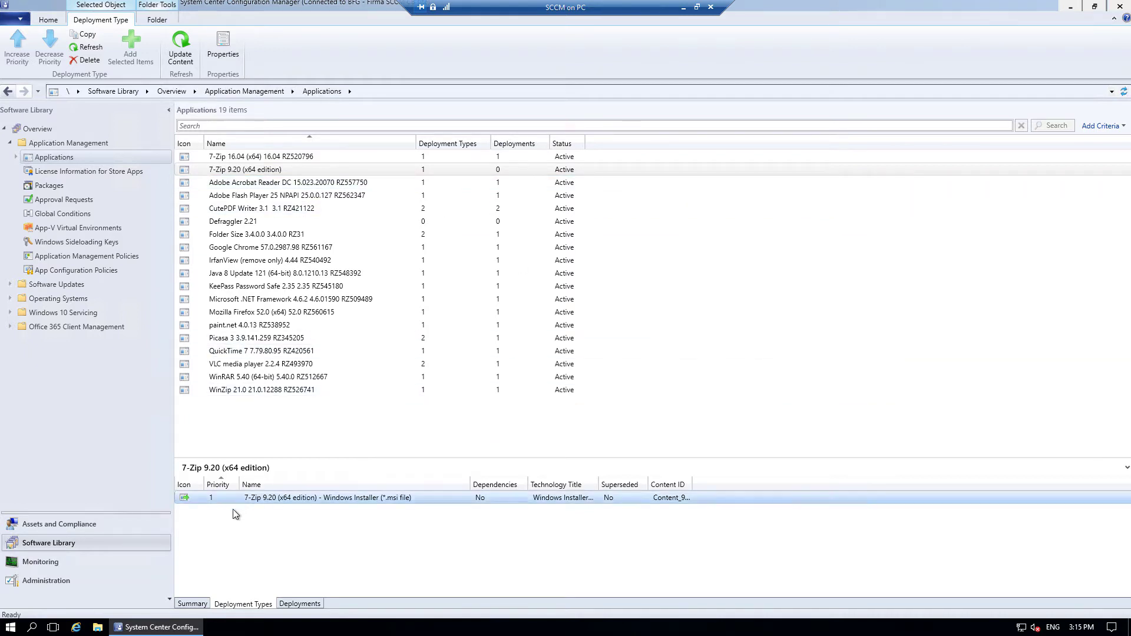
left_click(193, 605)
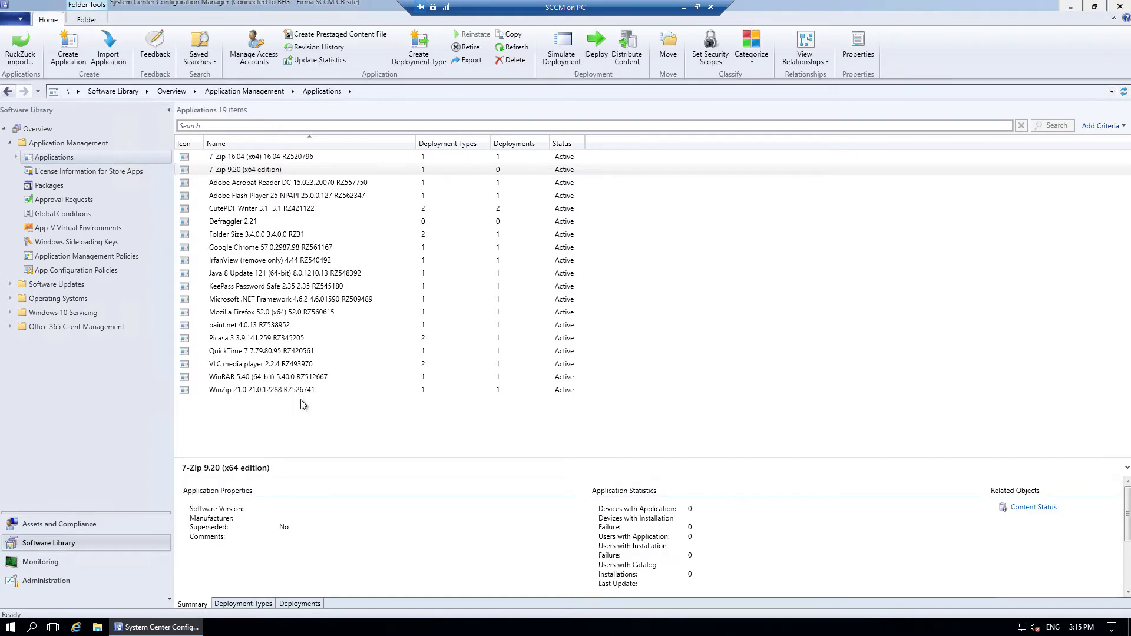
Start another new application and choose to specify its information manually instead of detecting it from installation files.
left_click(68, 50)
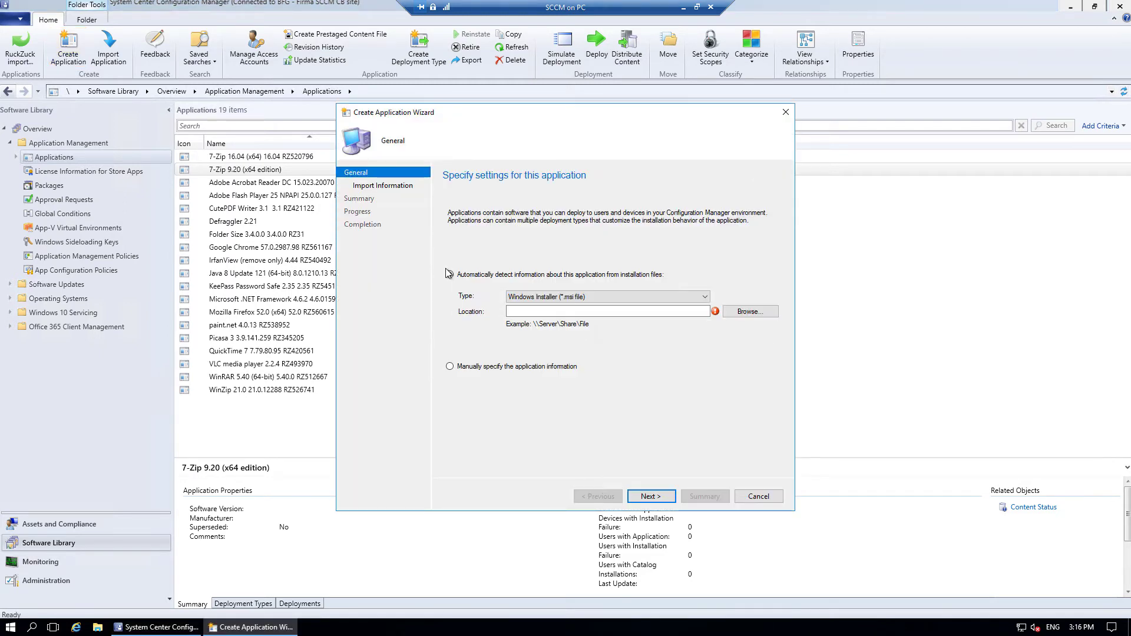
left_click(688, 298)
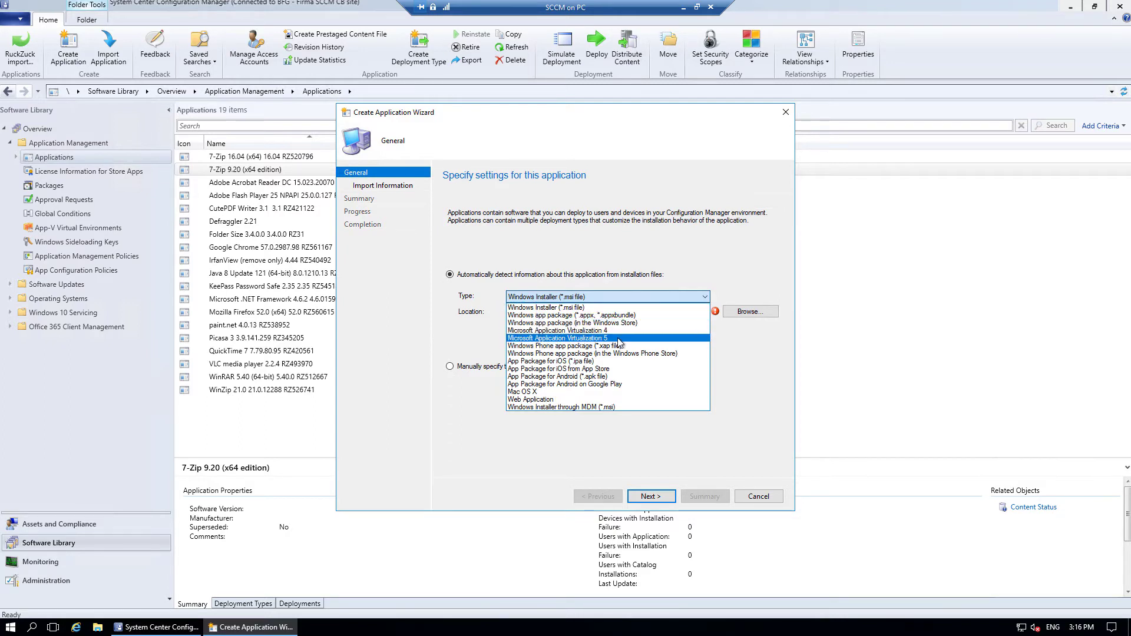
left_click(470, 369)
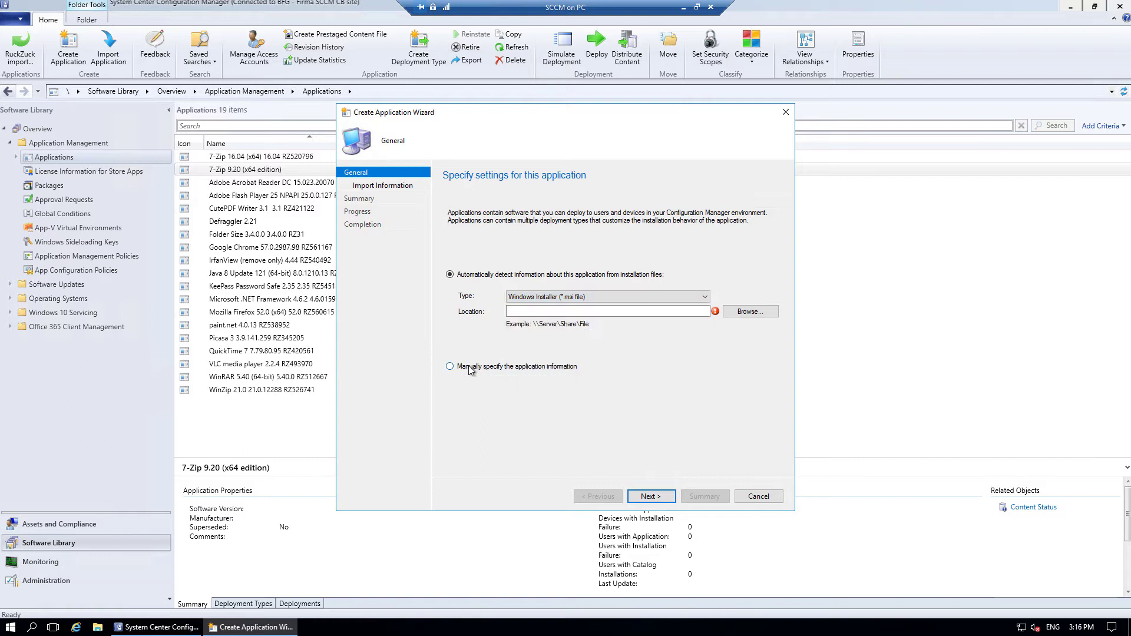
left_click(451, 368)
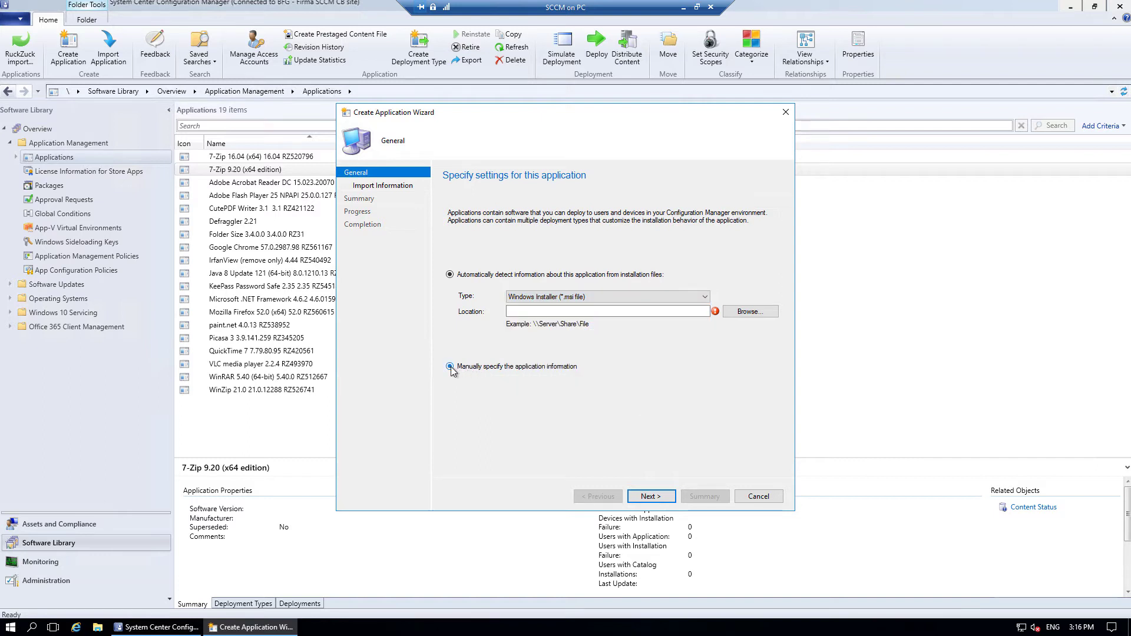
left_click(643, 498)
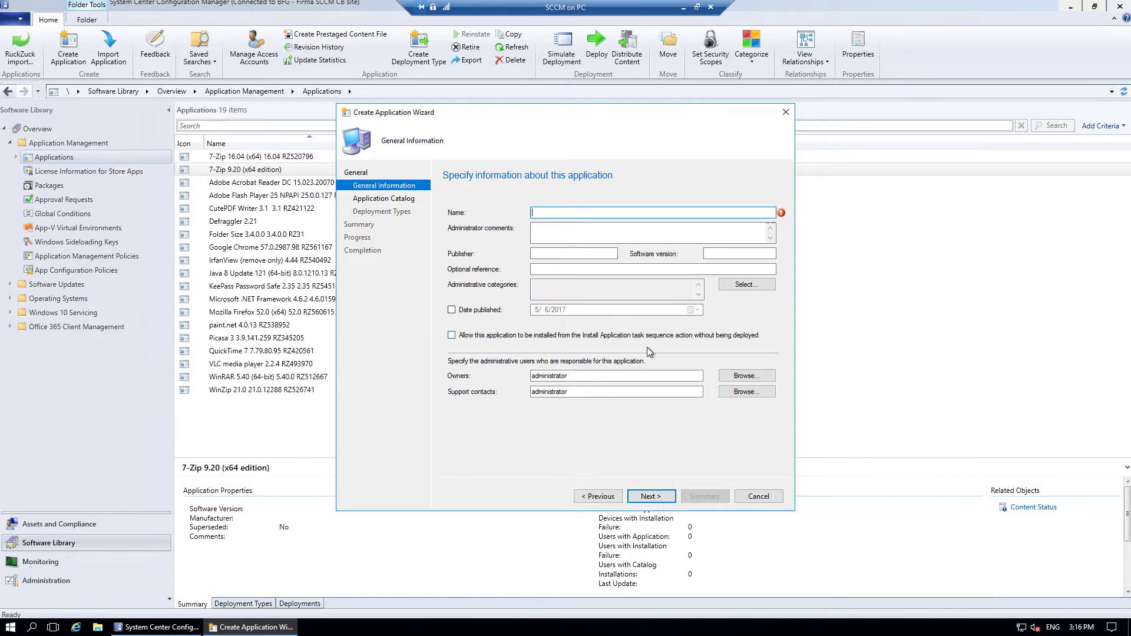
Name the application Office 2016 and accept the default Application Catalog entry.
type("Ofi")
type("ice 2016")
left_click(653, 498)
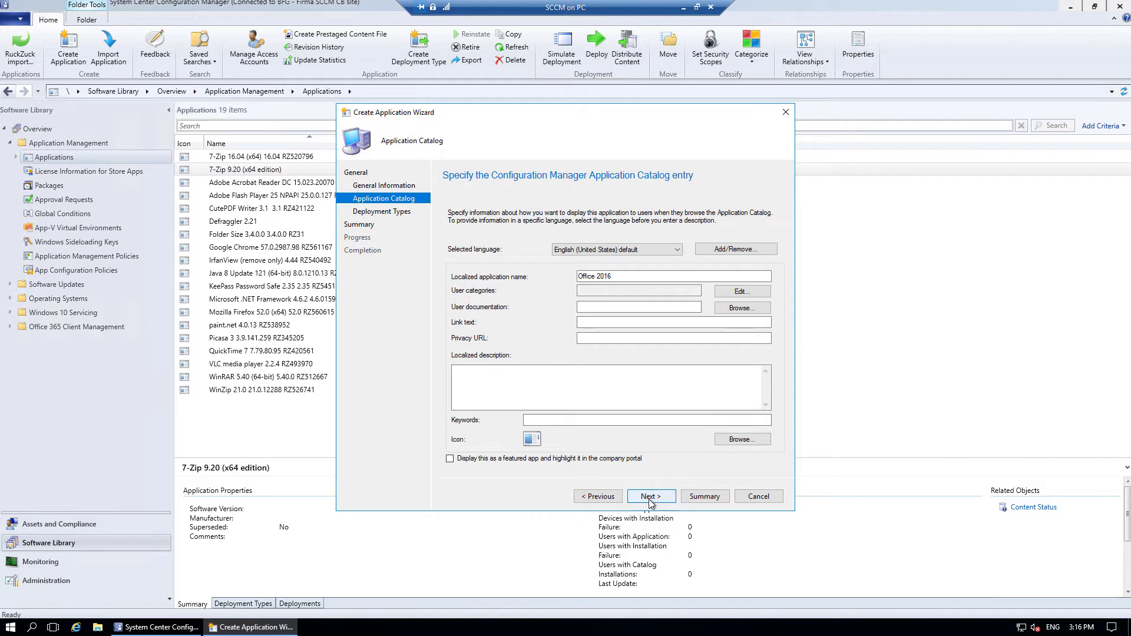
left_click(650, 496)
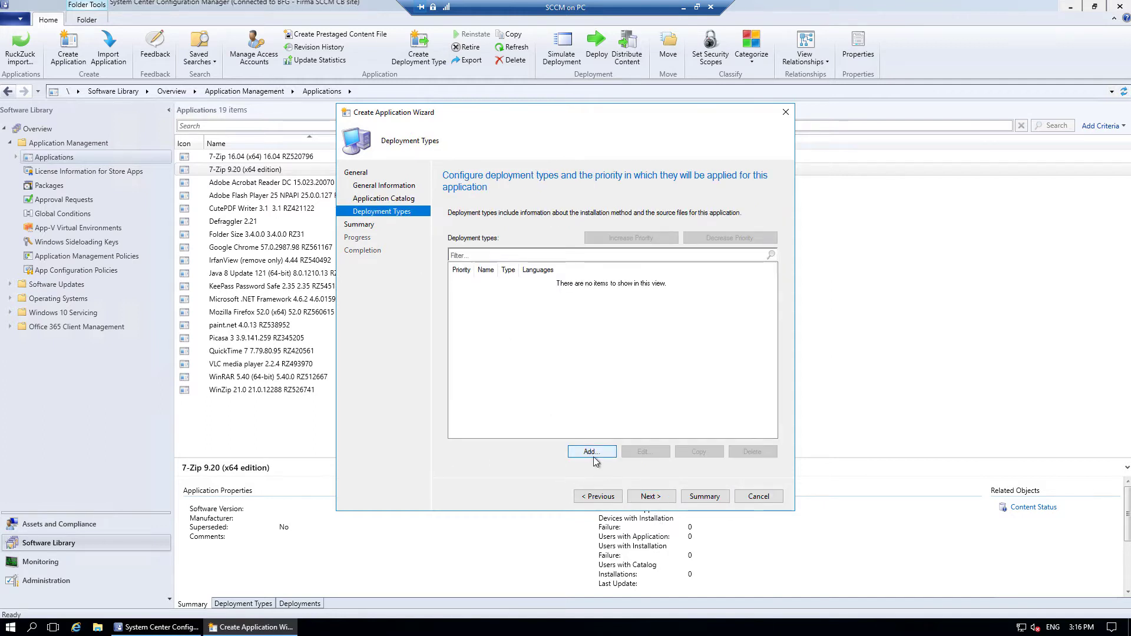
Start adding a deployment type to the Office 2016 application and pick a different installer type for it.
left_click(594, 459)
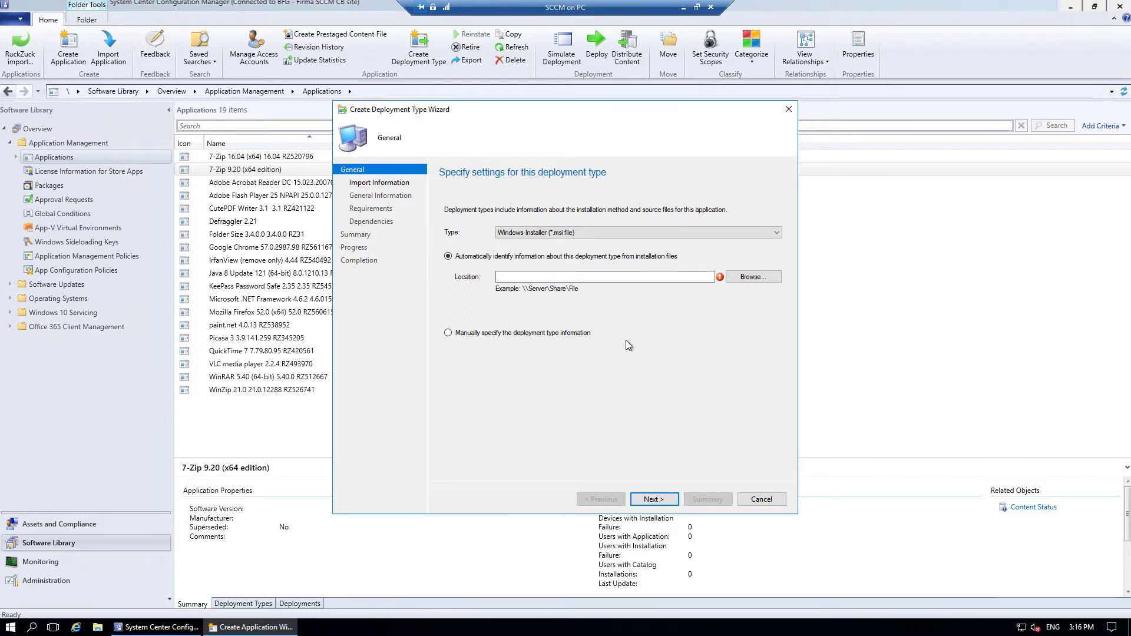
left_click(605, 234)
left_click(547, 269)
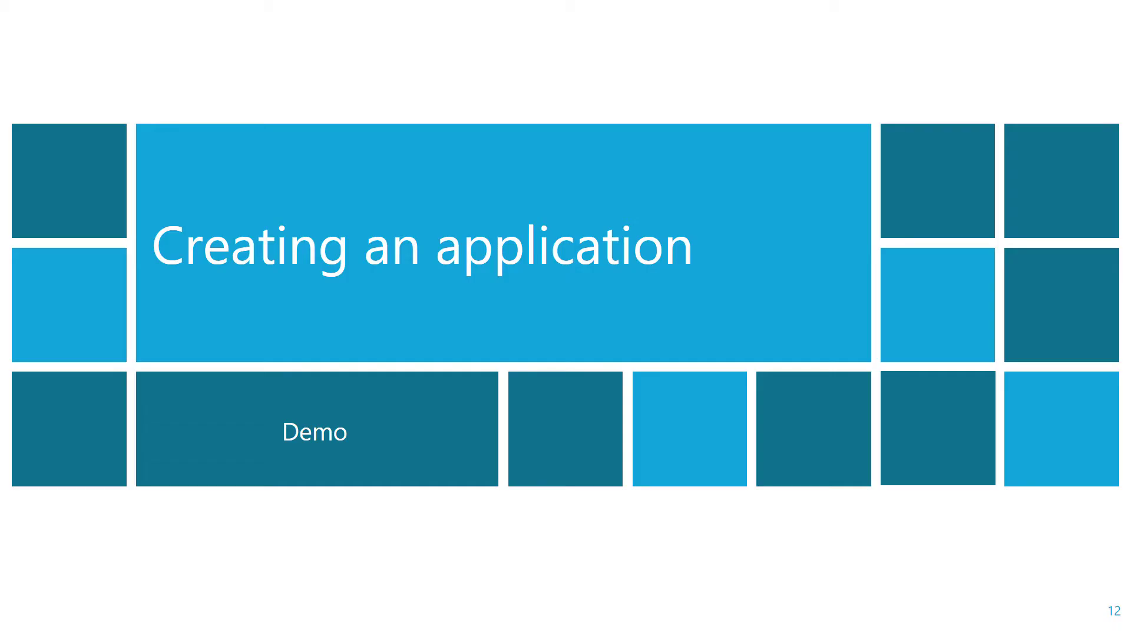
key("Right")
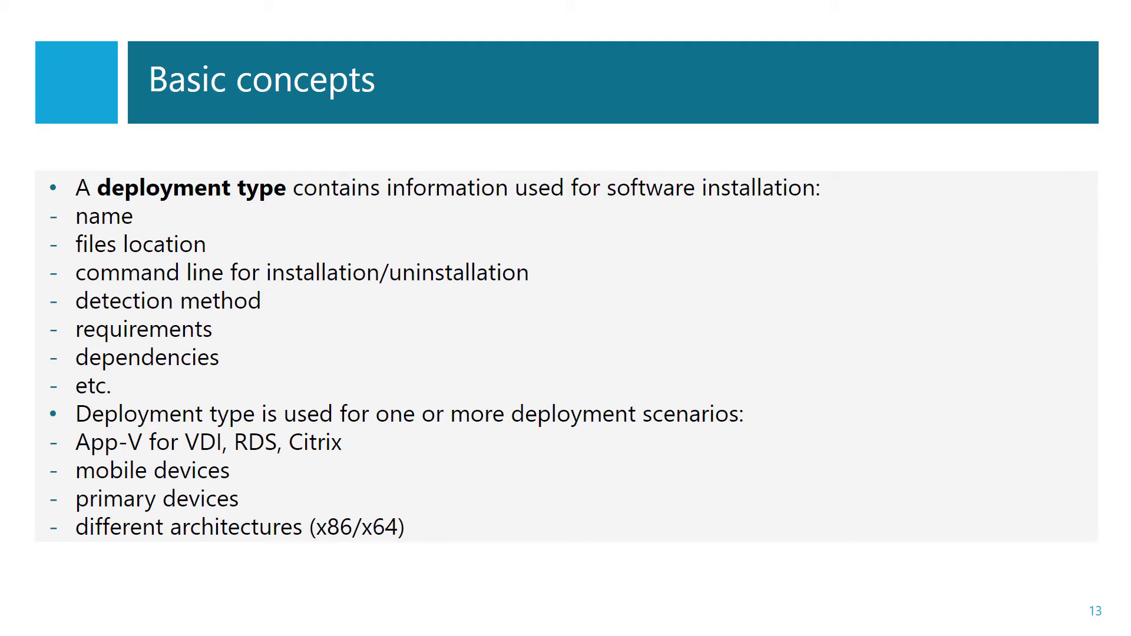
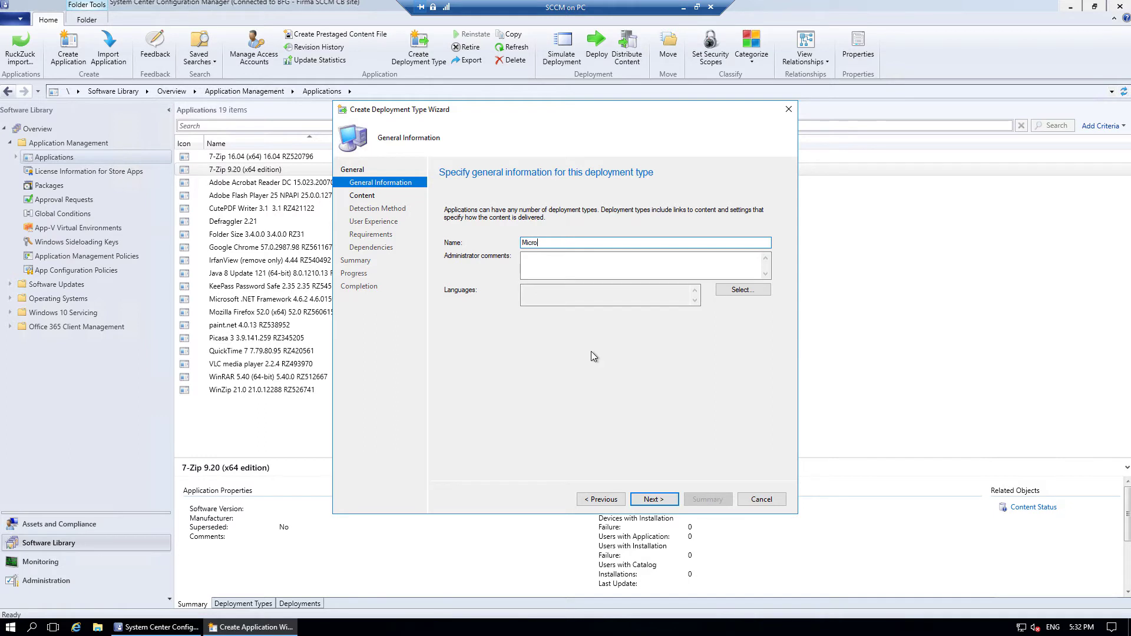
Name the deployment type Microsoft Office 2016 and set its content location to \\sccm\d$\install\Office 2016 x64.
type("Office 2016")
left_click(653, 499)
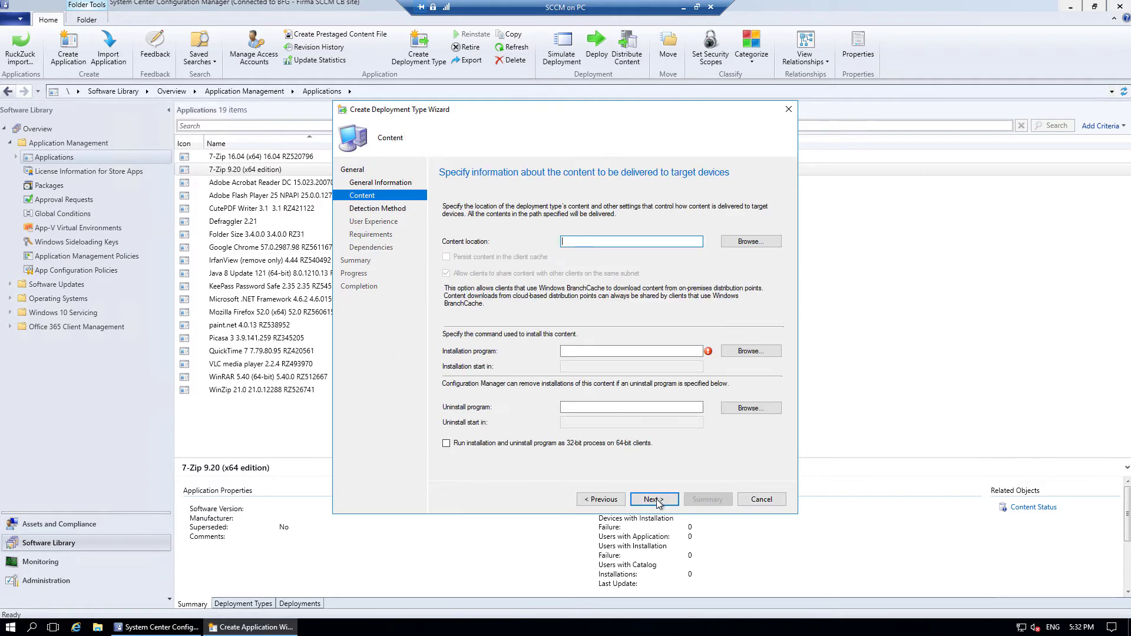
left_click(753, 243)
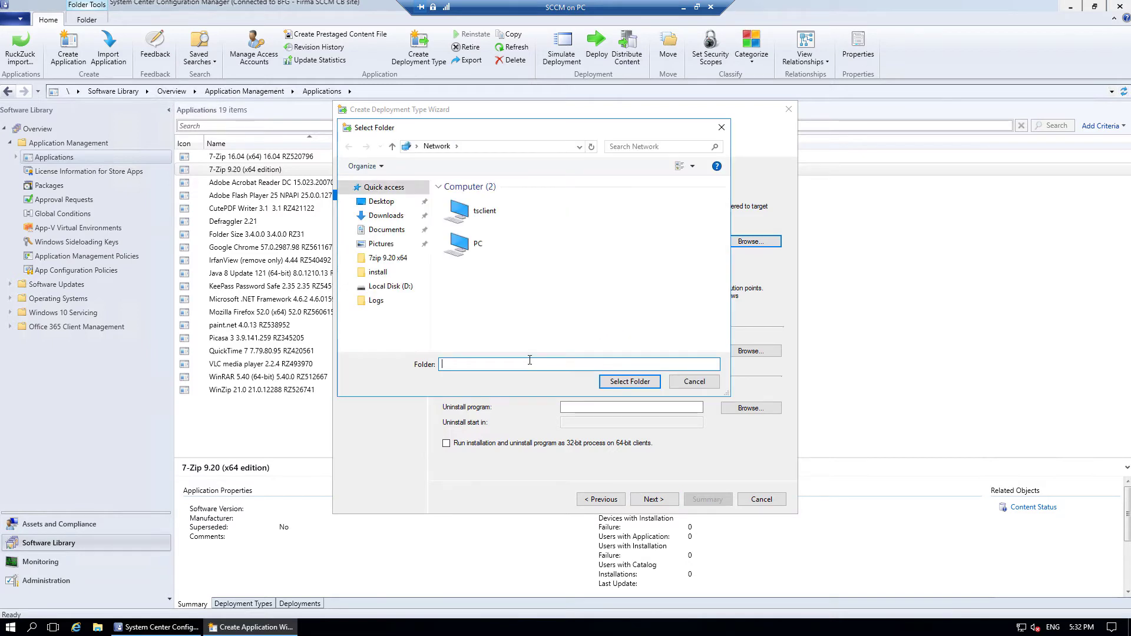
type("\\\\sccm\\d$")
key("Return")
double_click(462, 200)
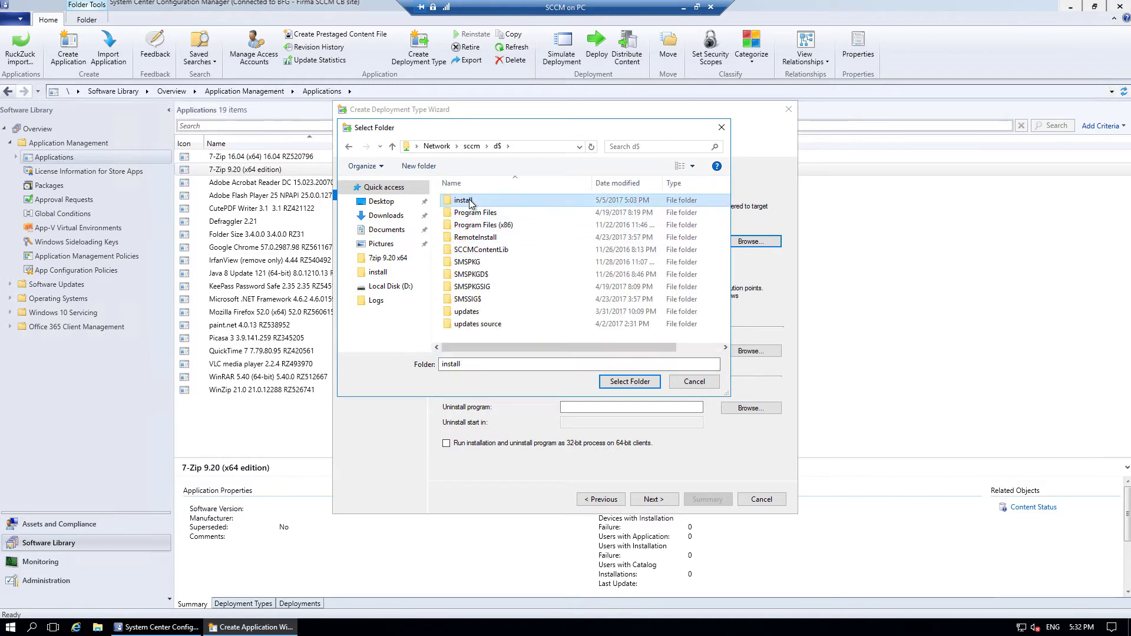
double_click(500, 273)
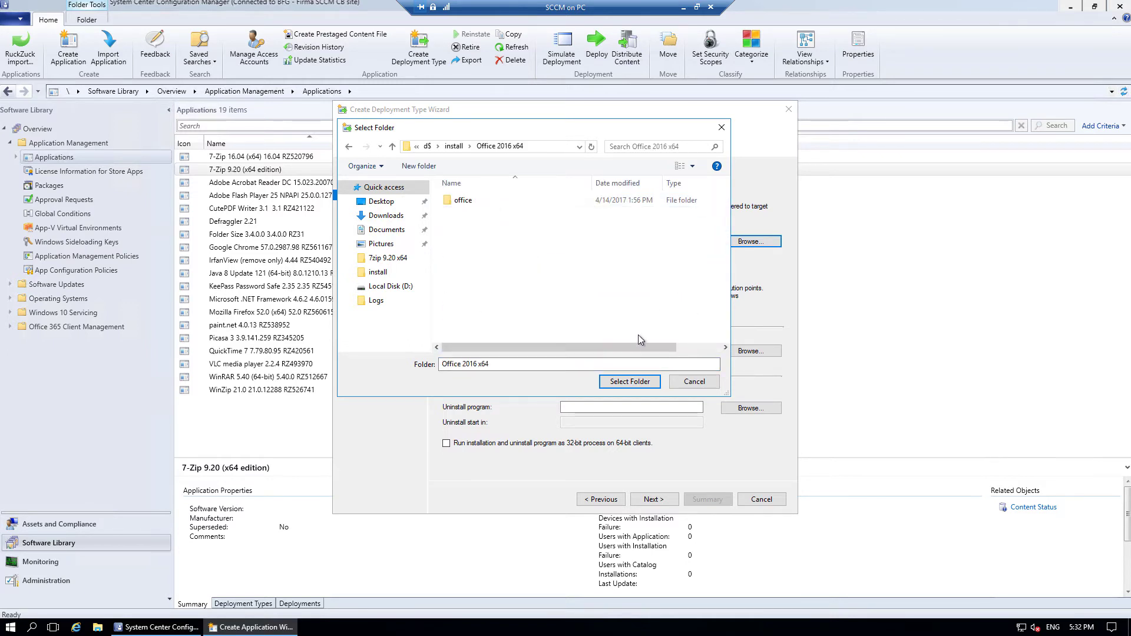
left_click(629, 382)
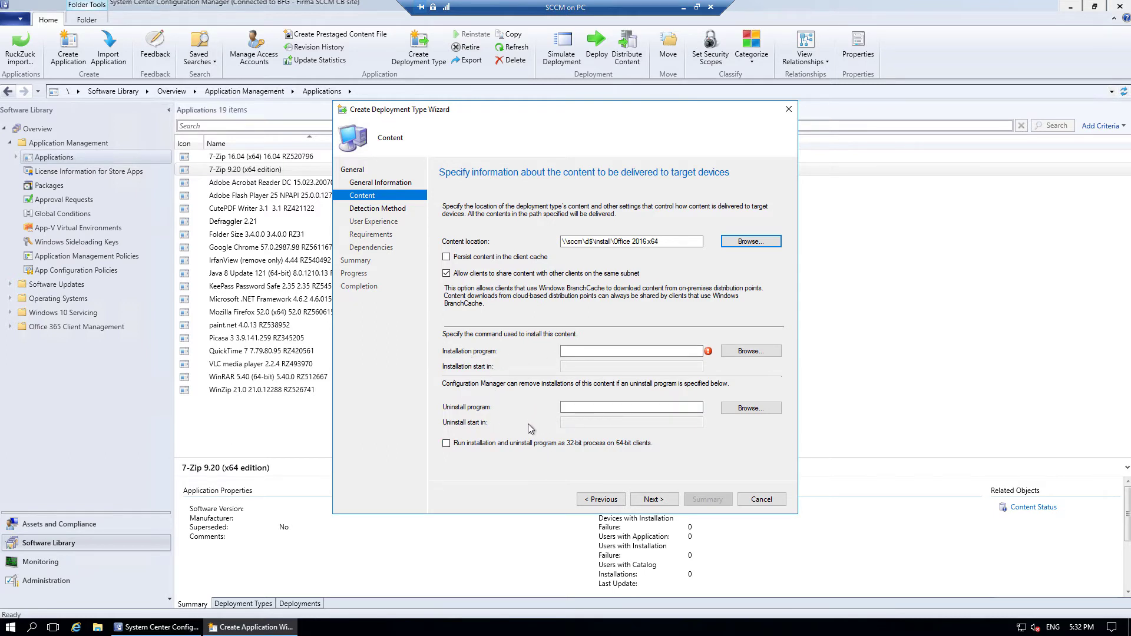
Choose setup.exe from the Office 2016 x64 folder as the deployment type's installation program.
left_click(751, 351)
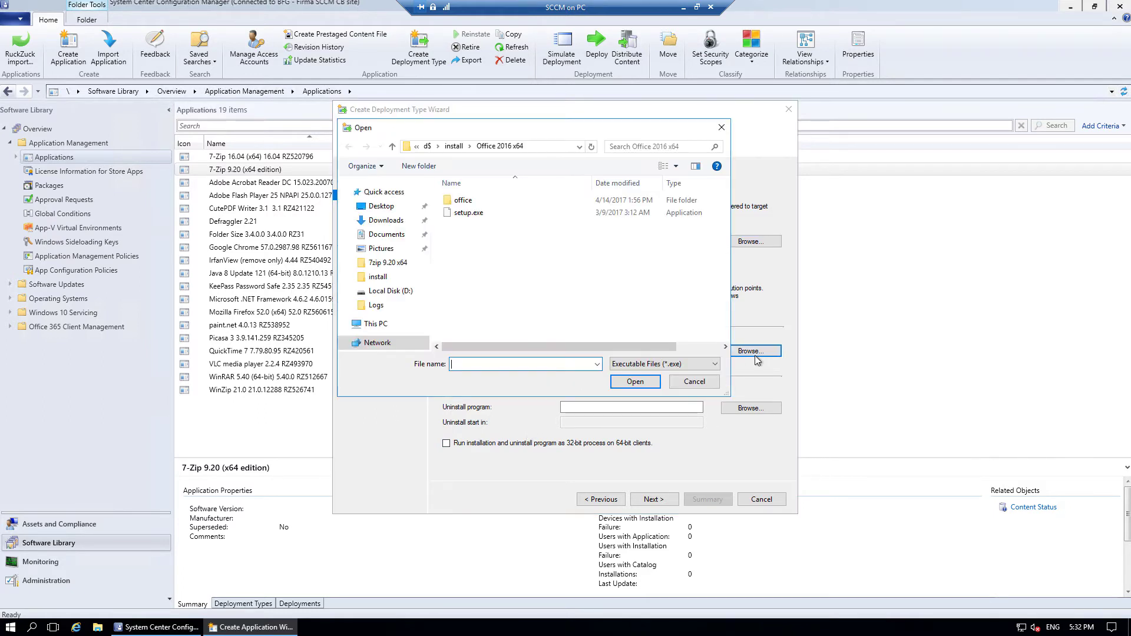
double_click(457, 215)
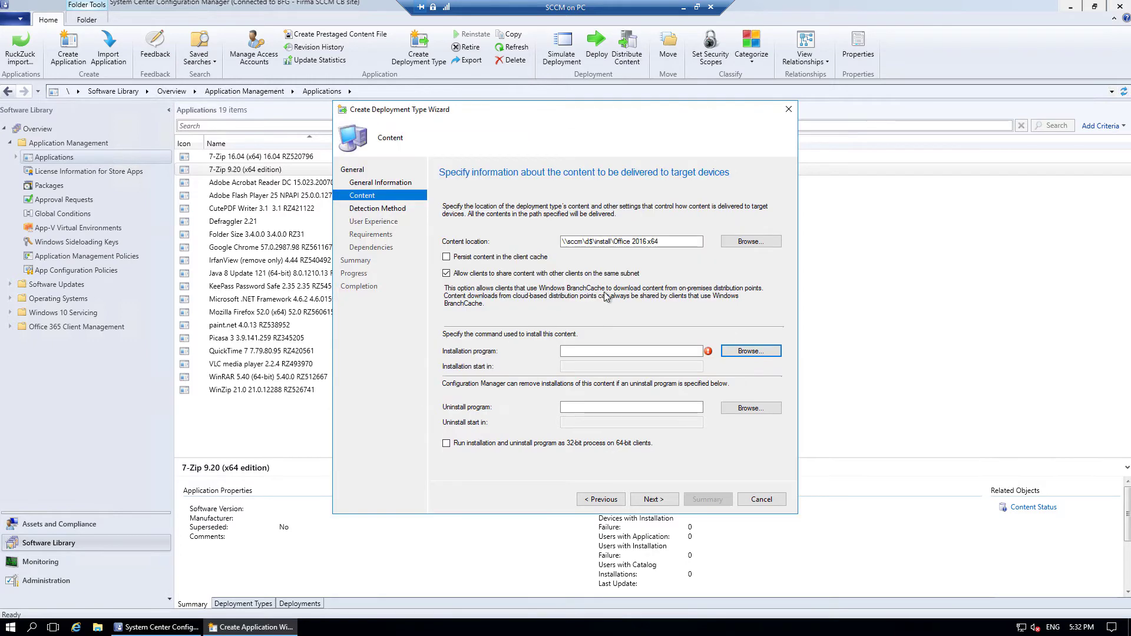
Append /configure configuration64.xml to the setup.exe installation program and proceed to the detection method.
left_click(627, 351)
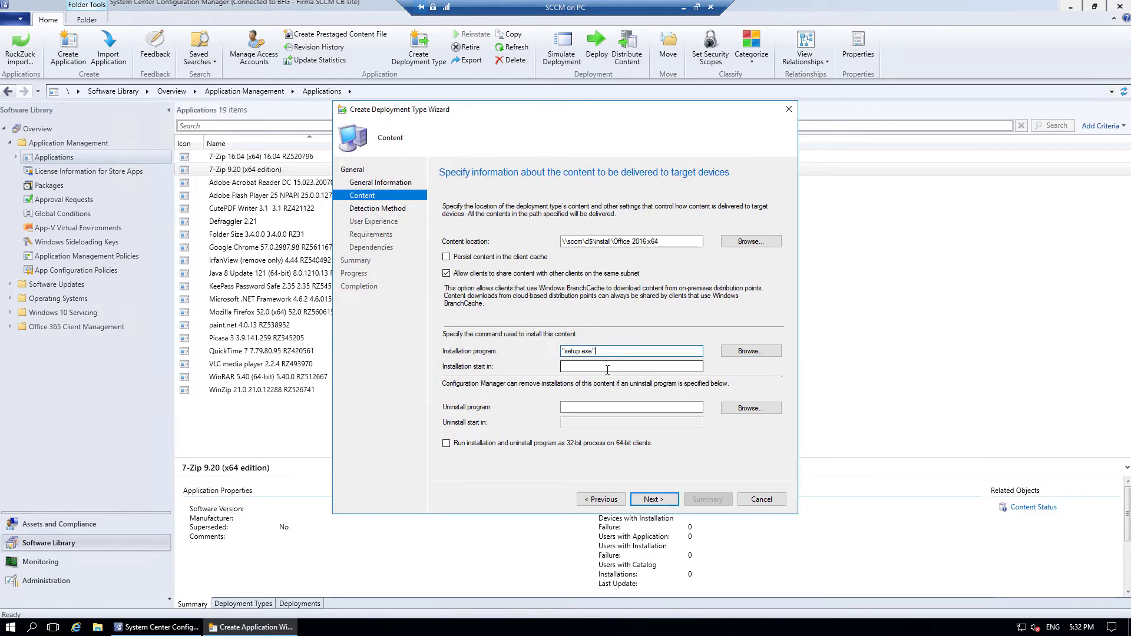
type("/configure configuration64.xml")
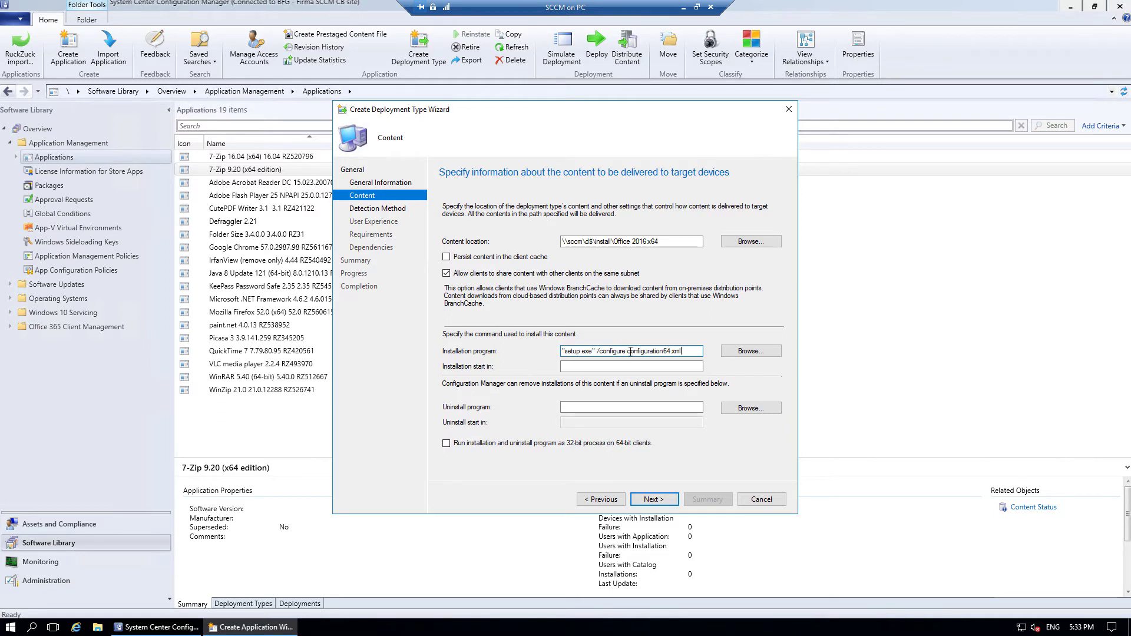
left_click_drag(628, 351, 684, 352)
left_click(691, 354)
left_click(665, 501)
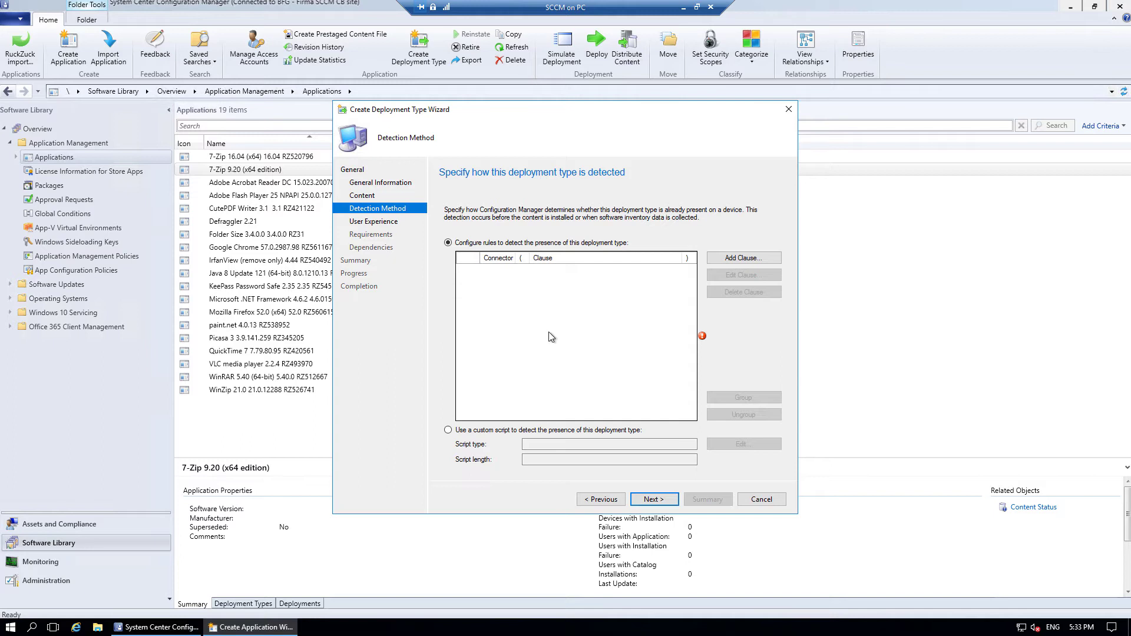
Add a registry detection rule for the HKEY_LOCAL_MACHINE key SOFTWARE\Microsoft\Office\16.0.
left_click(751, 263)
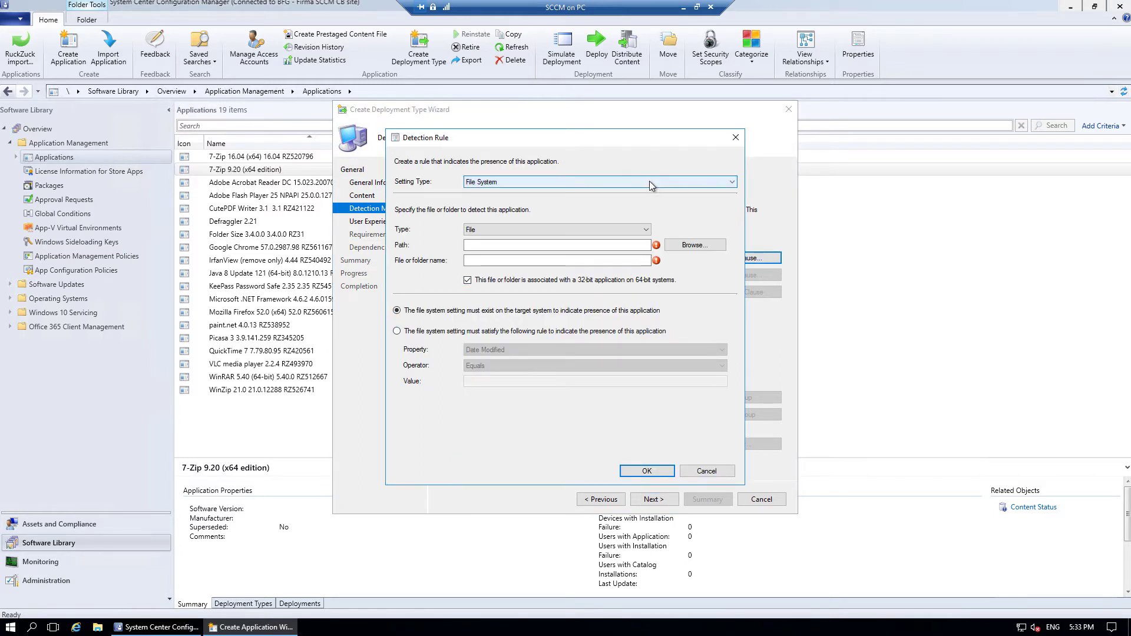
left_click(649, 182)
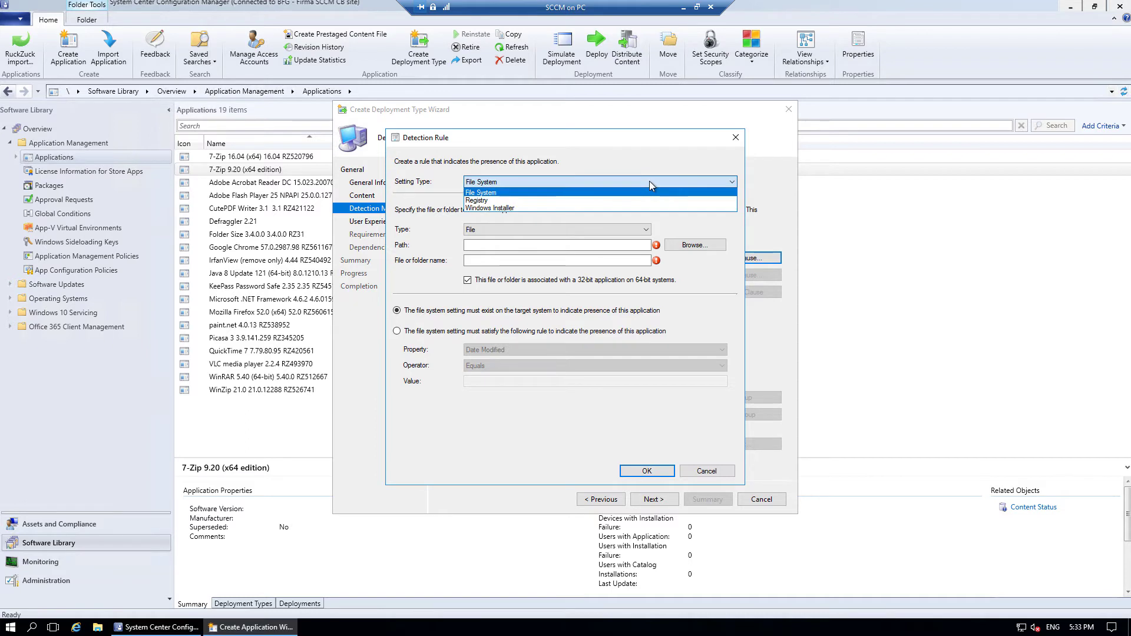
left_click(522, 206)
left_click(578, 182)
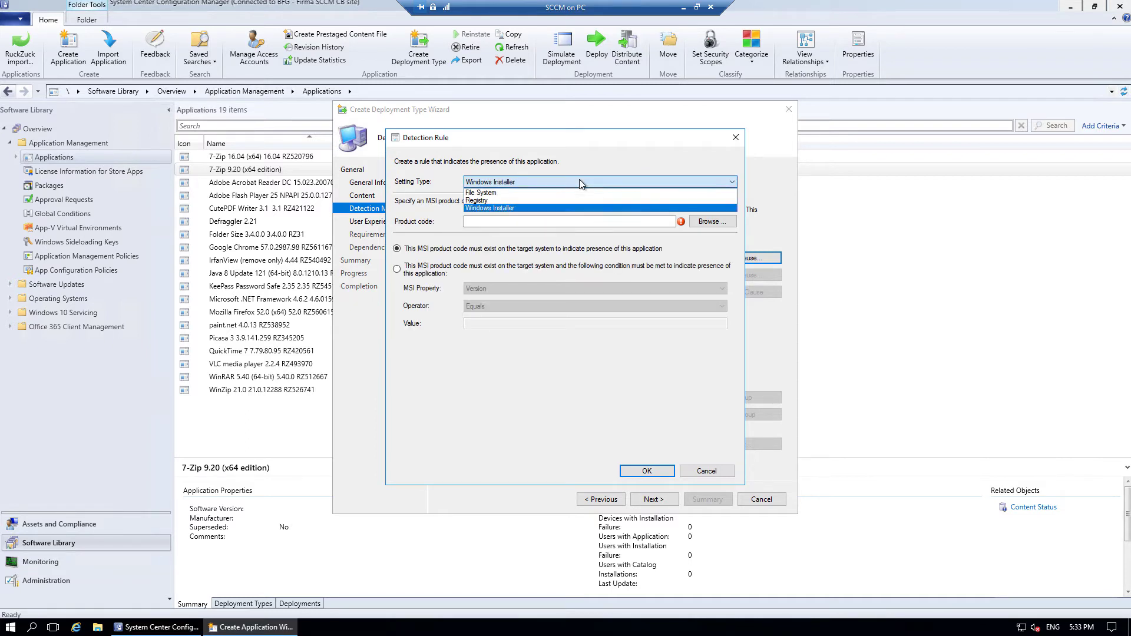
left_click(520, 201)
left_click(537, 182)
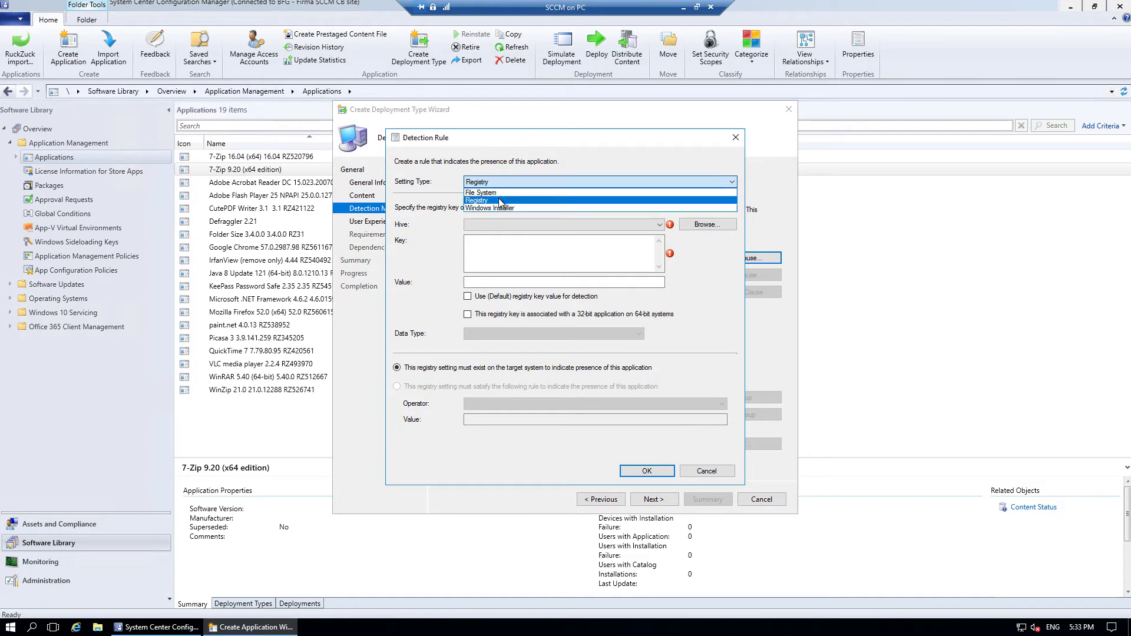
left_click(501, 192)
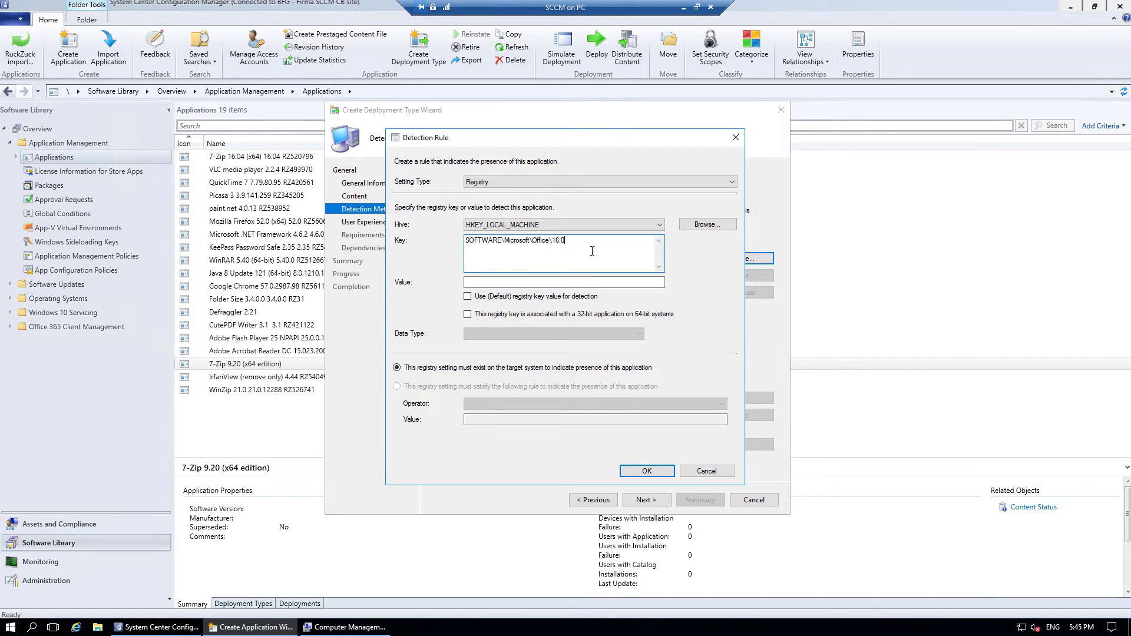
left_click(644, 471)
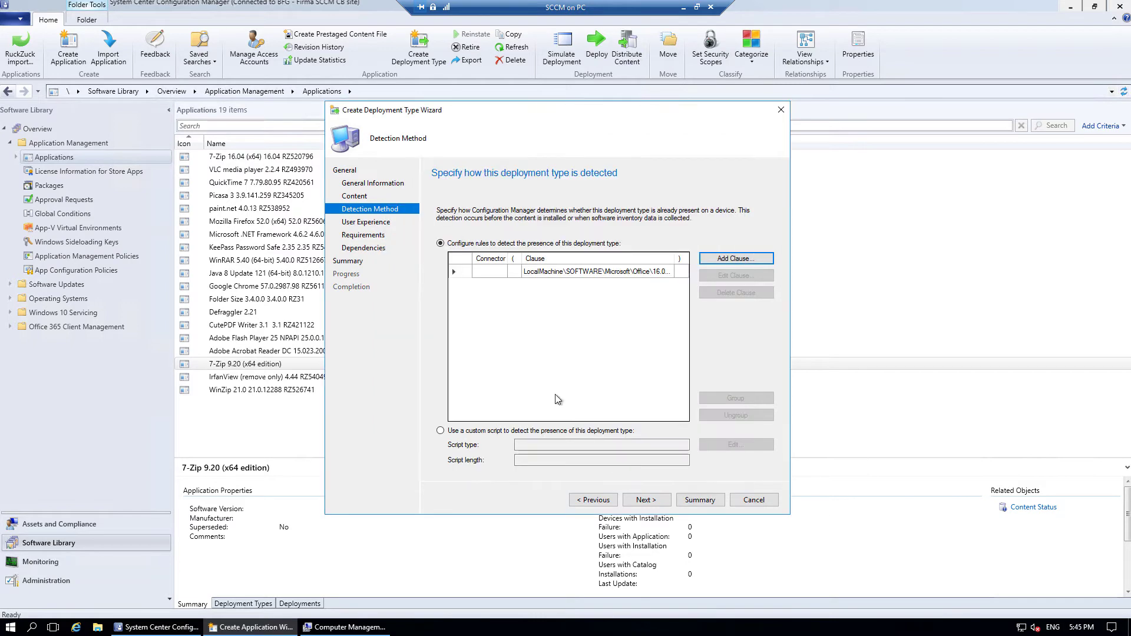
left_click(728, 259)
left_click(536, 179)
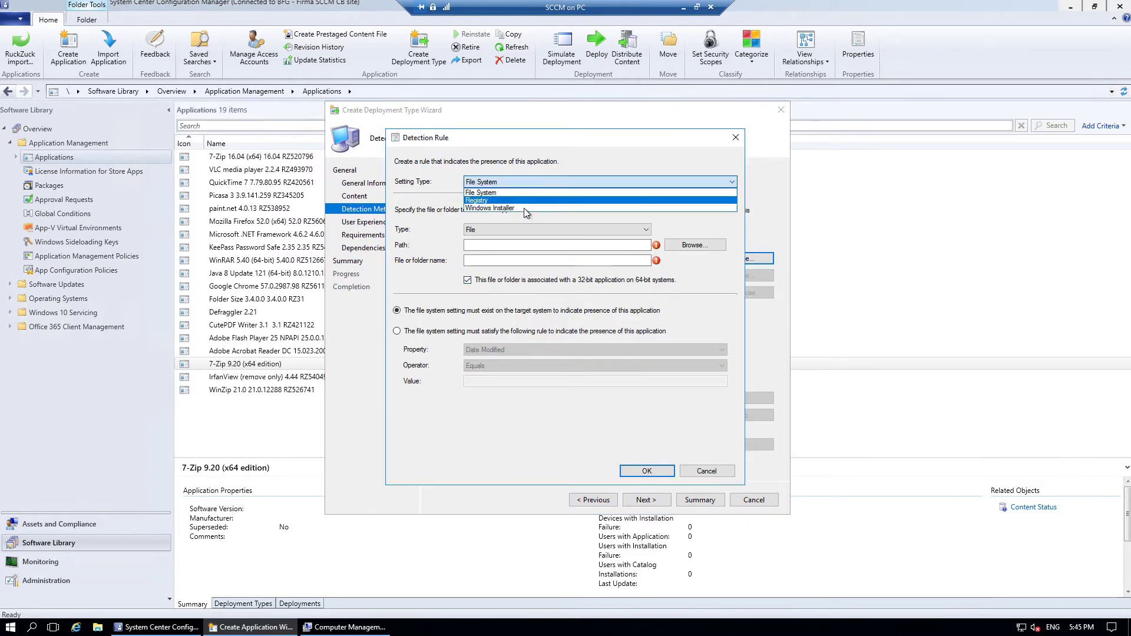
left_click(524, 208)
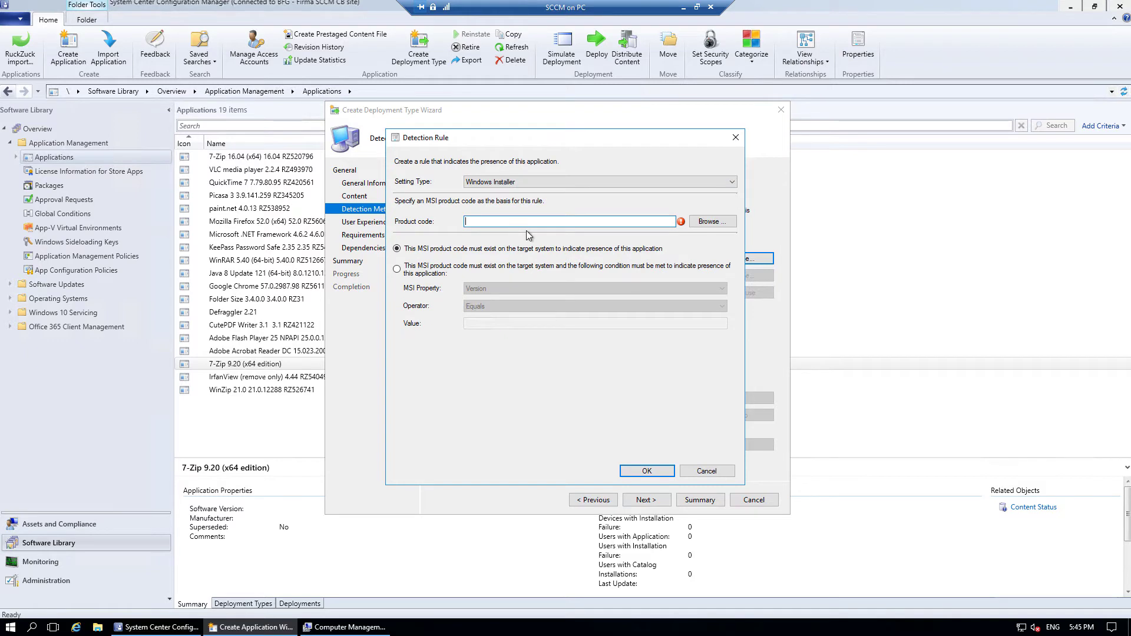
key("ctrl+v")
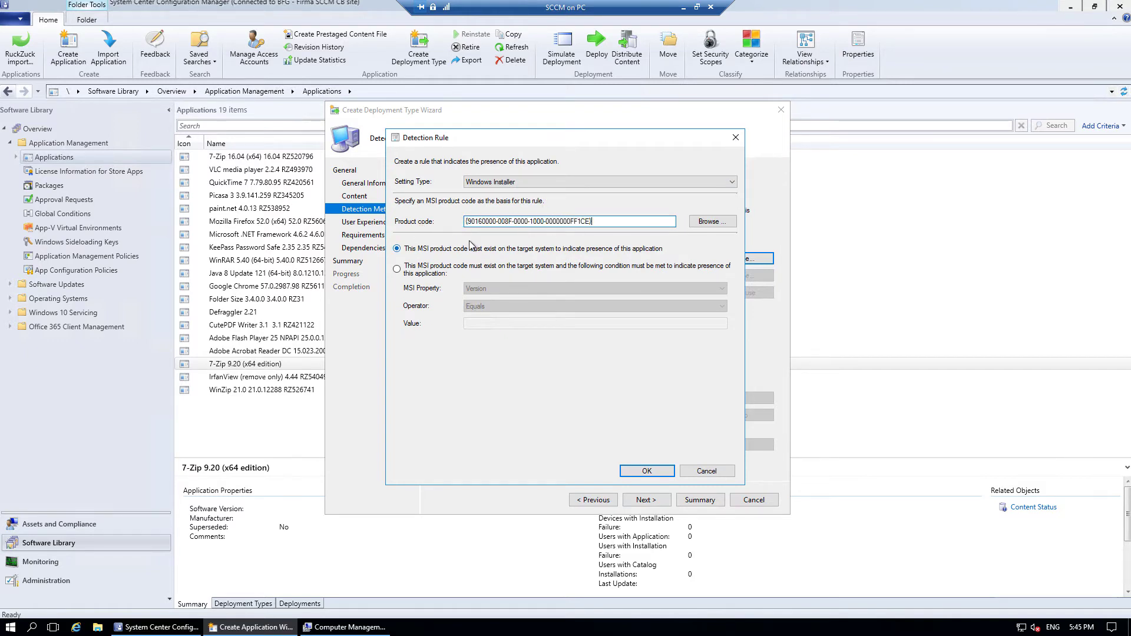
left_click(646, 471)
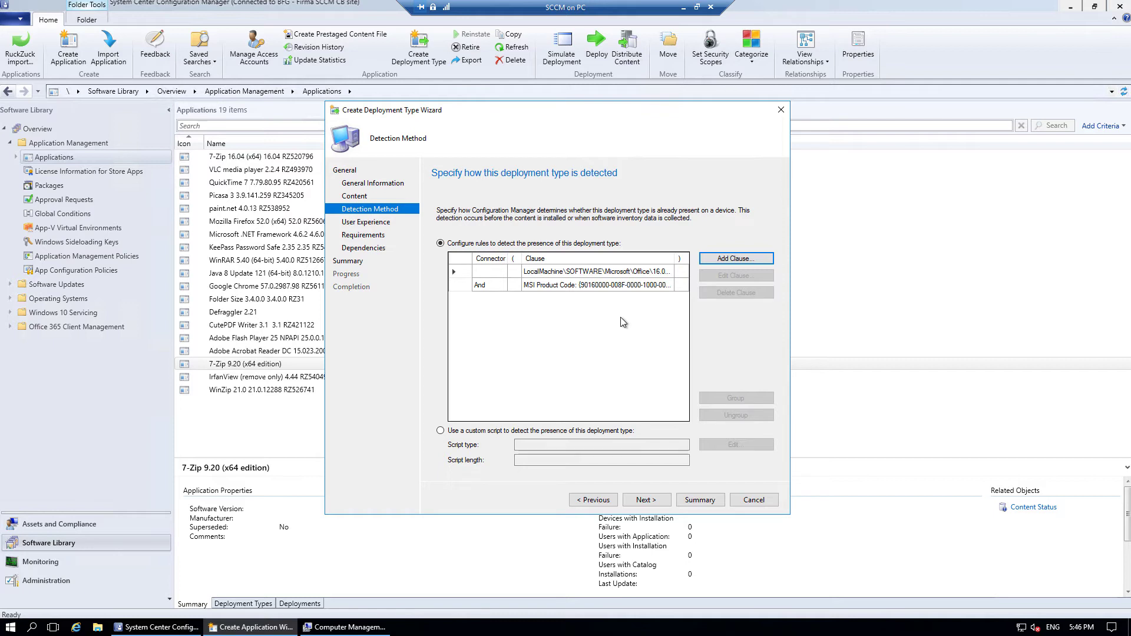
Switch the connector of the MSI product code clause to Or and back to And.
left_click(492, 286)
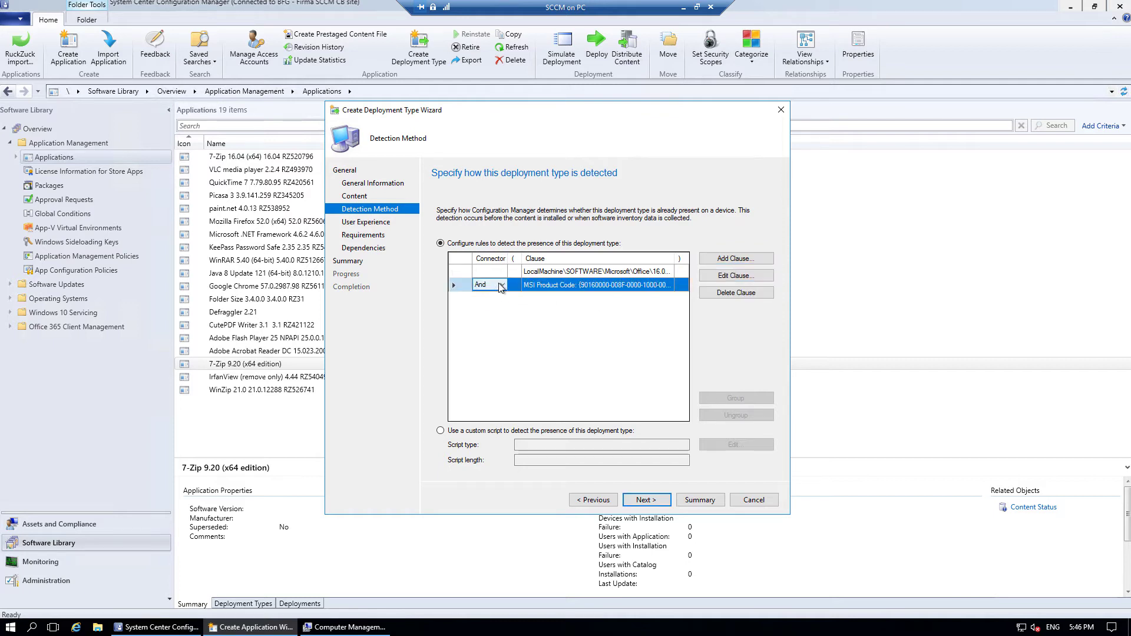
left_click(500, 285)
left_click(507, 296)
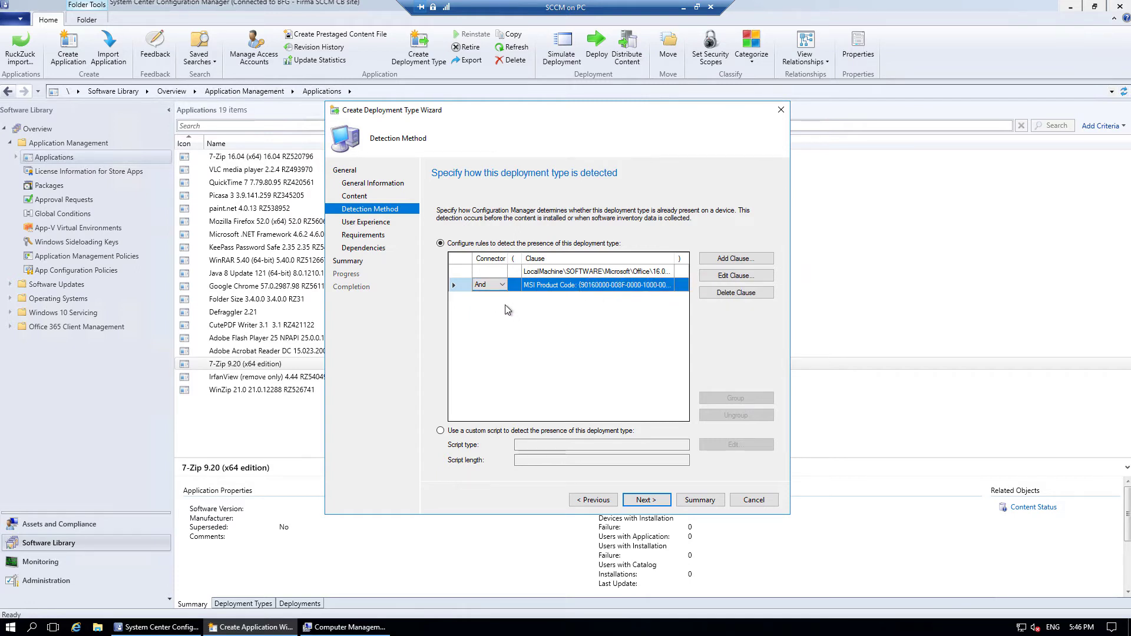
left_click(501, 285)
left_click(489, 305)
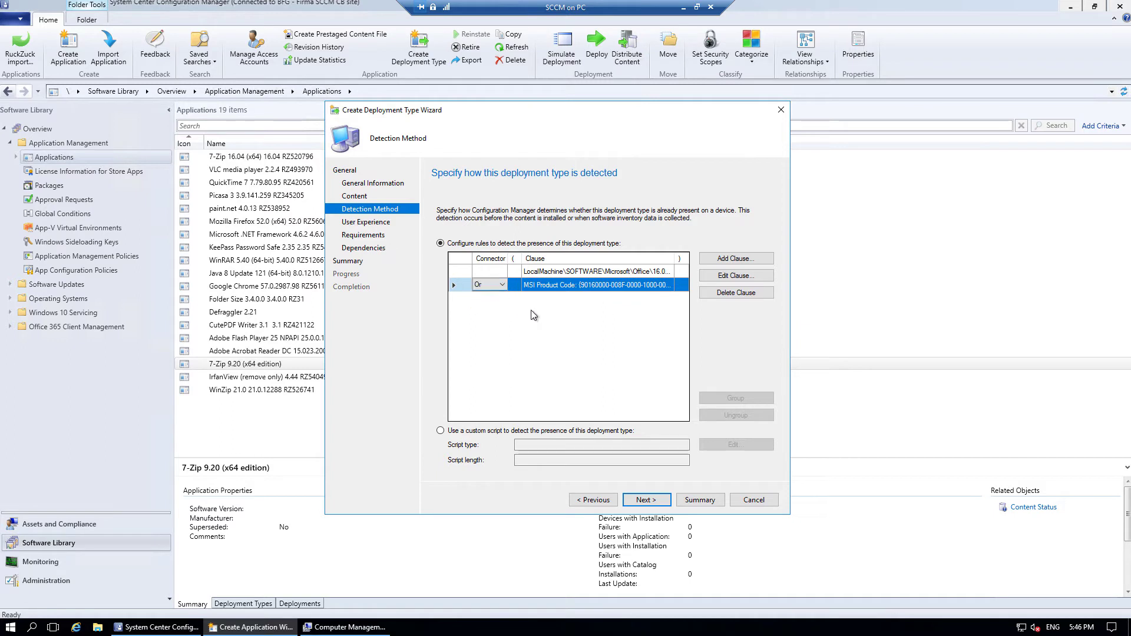
left_click(501, 285)
left_click(489, 295)
Examine the script types offered for custom script detection, and return to rule-based detection without adding a script.
left_click(468, 431)
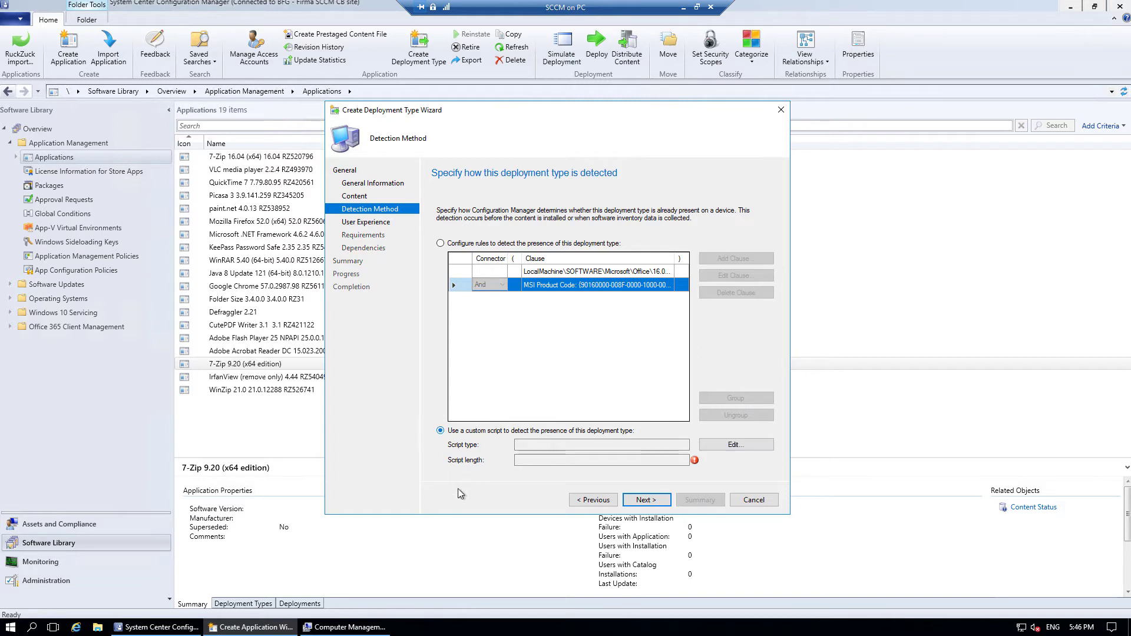
left_click(746, 446)
left_click(550, 244)
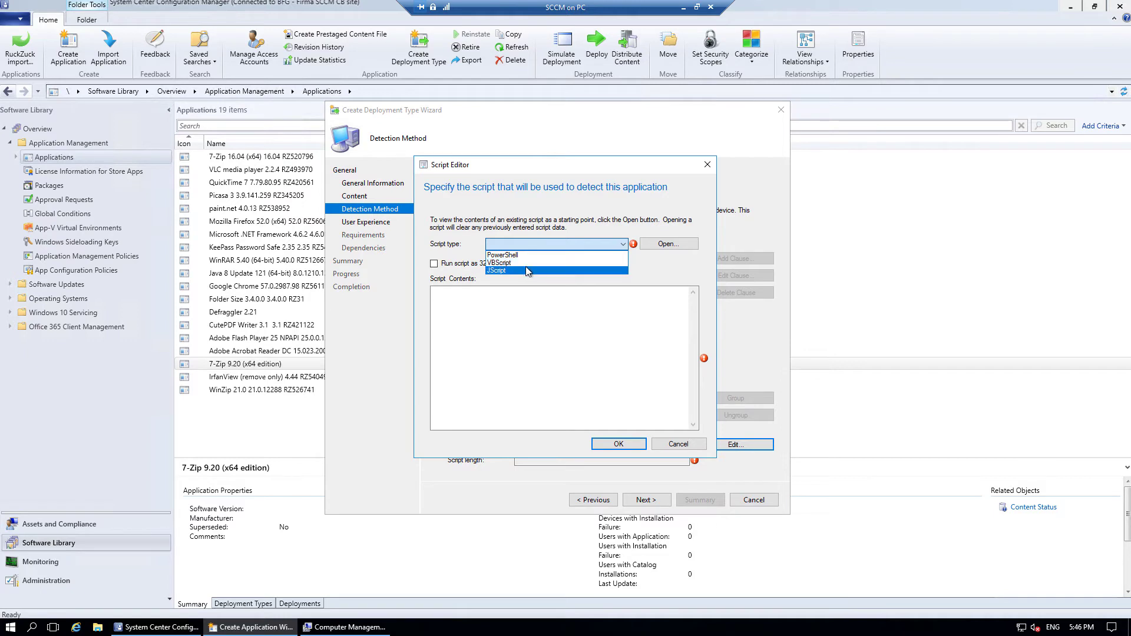
left_click(645, 267)
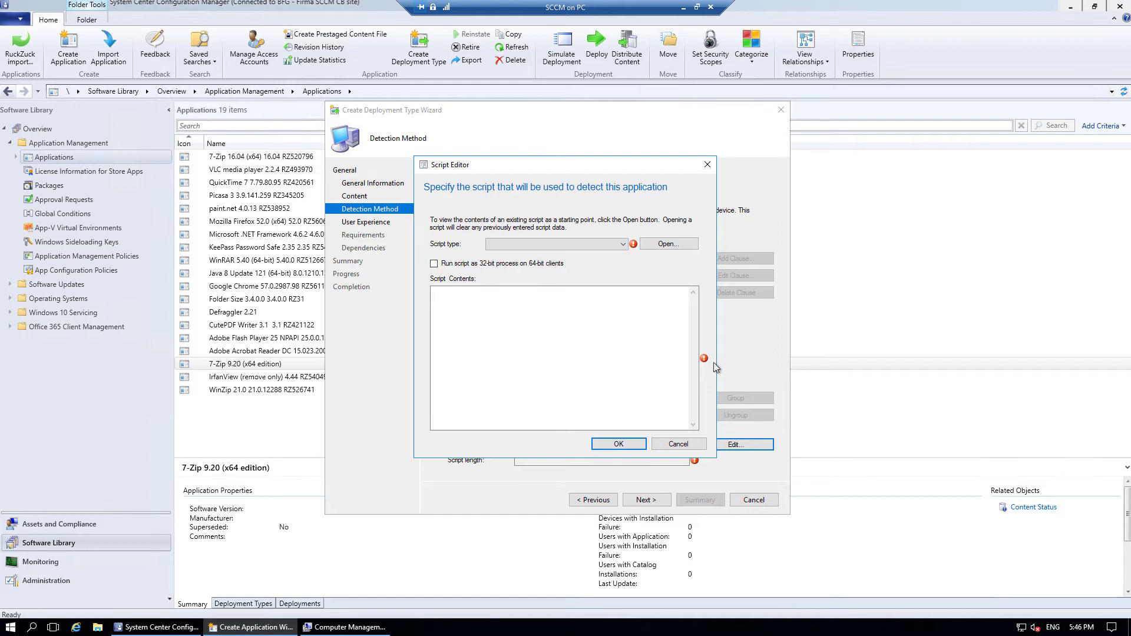
left_click(682, 445)
left_click(459, 244)
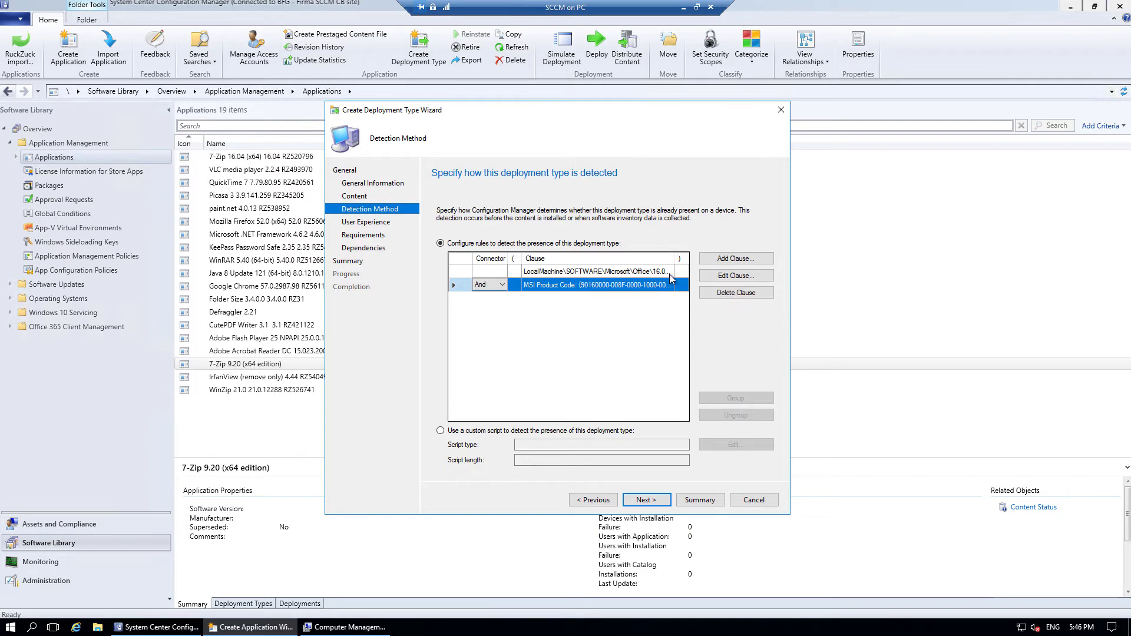
In the user experience settings, keep the installation behavior as Install for user and set the installation program visibility to Hidden.
left_click(645, 500)
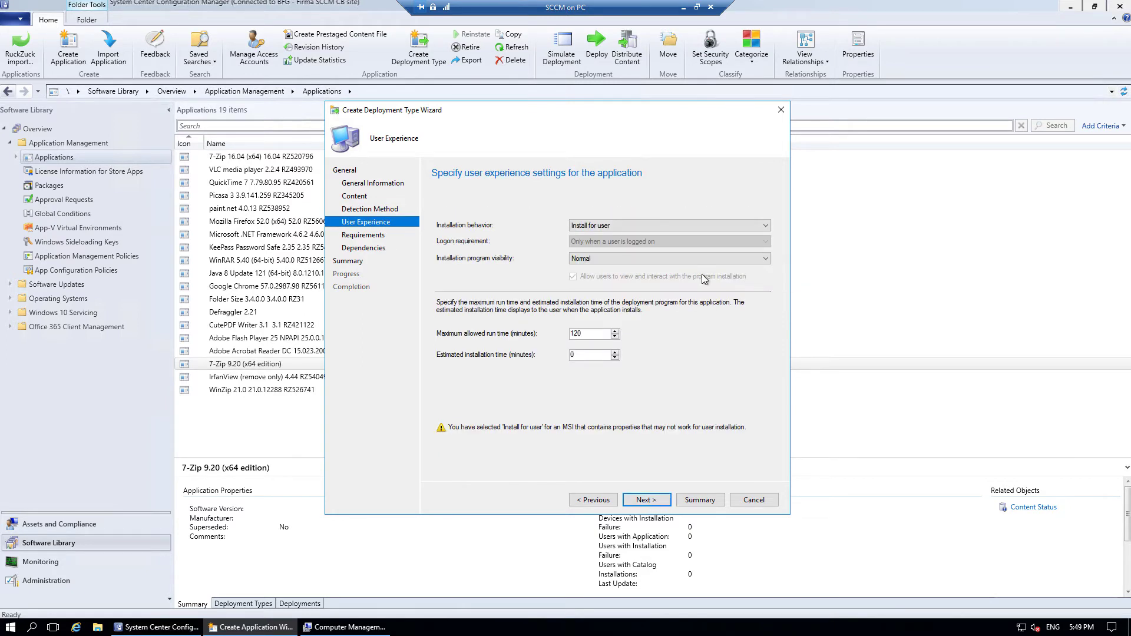
left_click(748, 227)
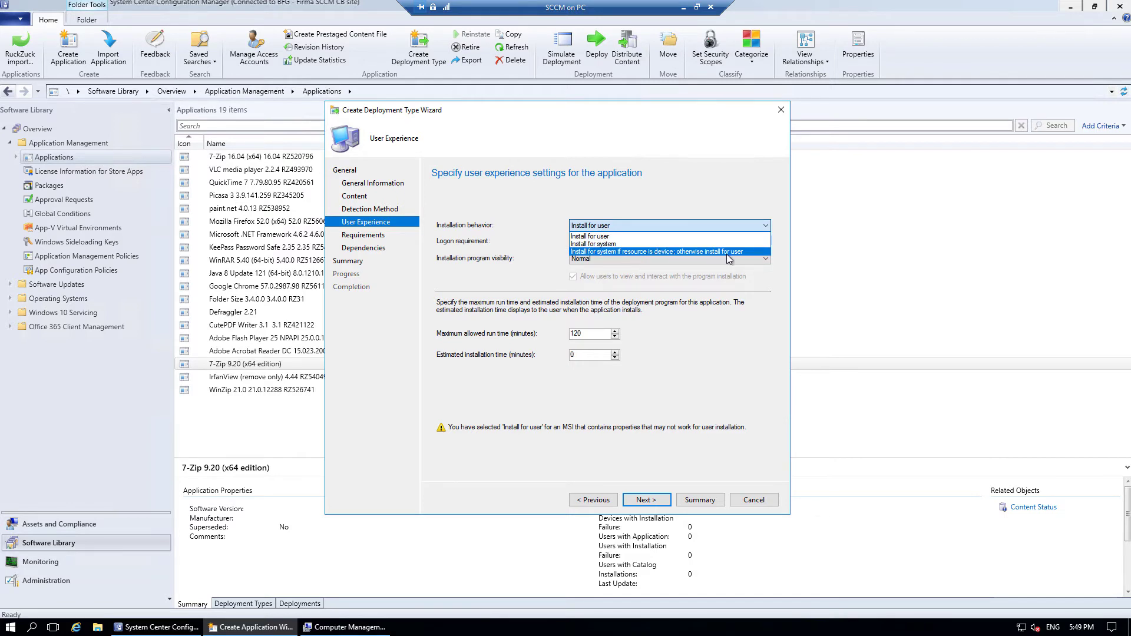
left_click(767, 289)
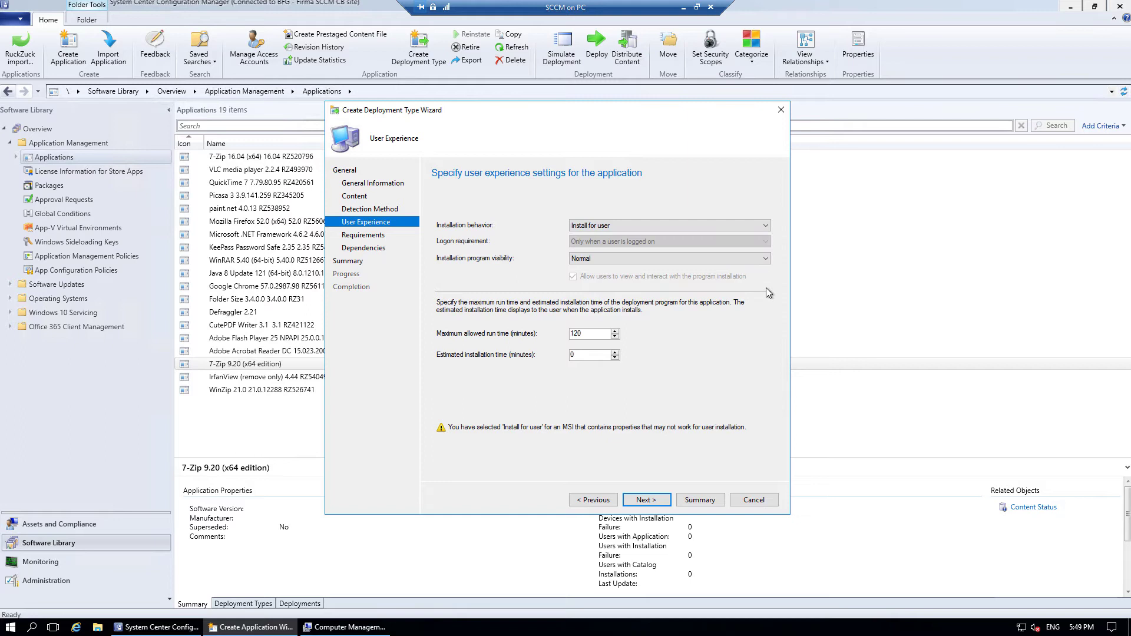
left_click(683, 260)
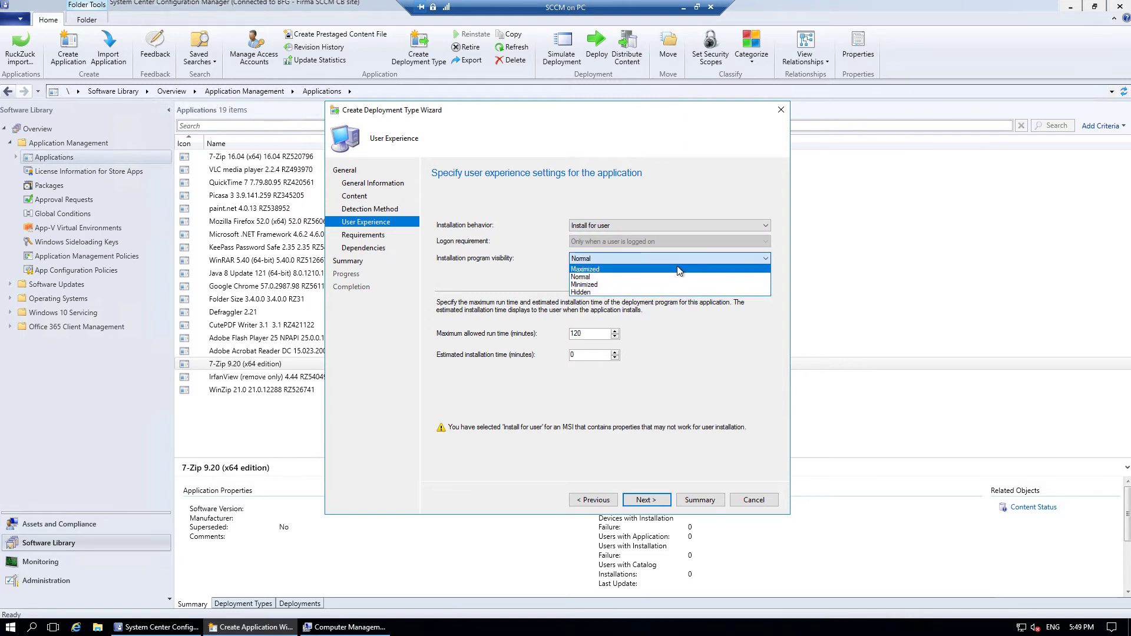
left_click(691, 292)
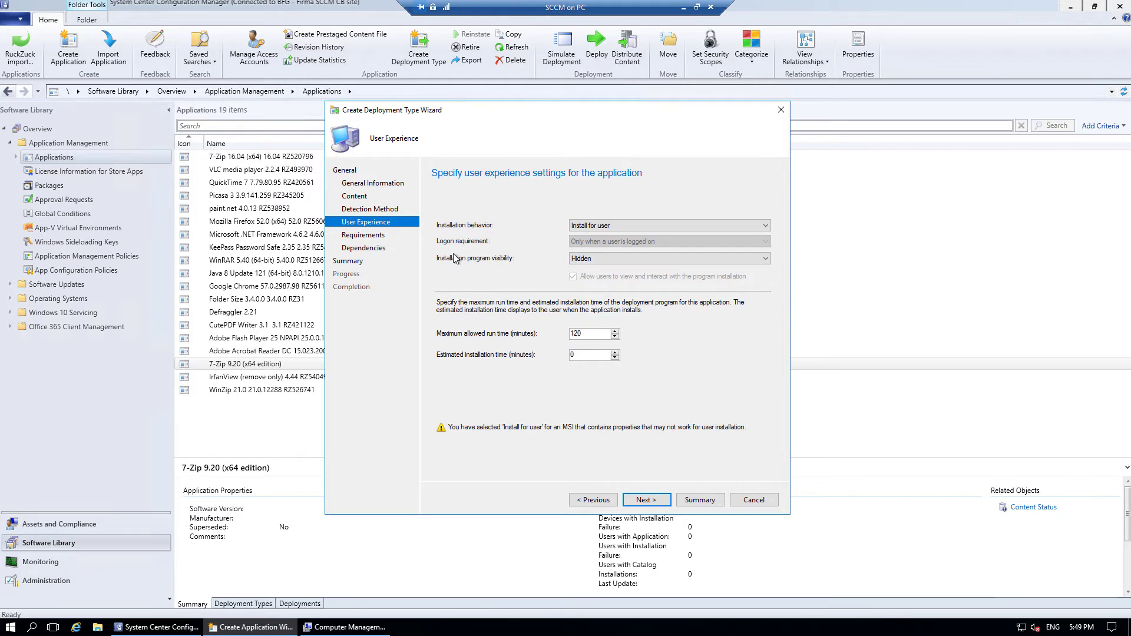
left_click(612, 263)
left_click(646, 500)
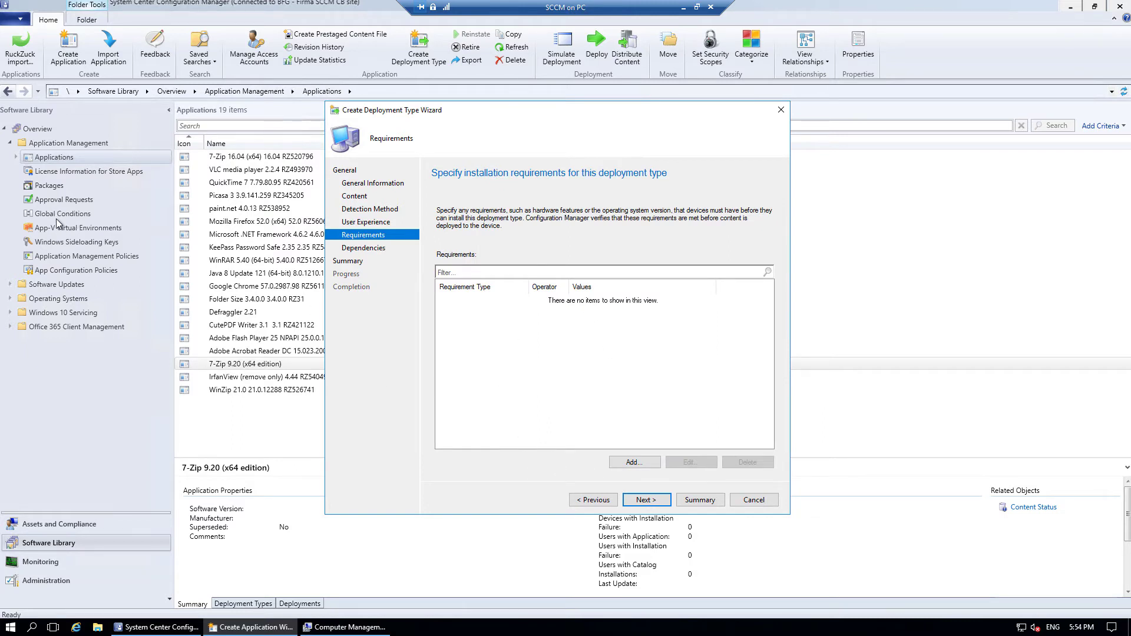
Finish creating the Microsoft Office 2016 deployment type without requirements or dependencies.
left_click(647, 501)
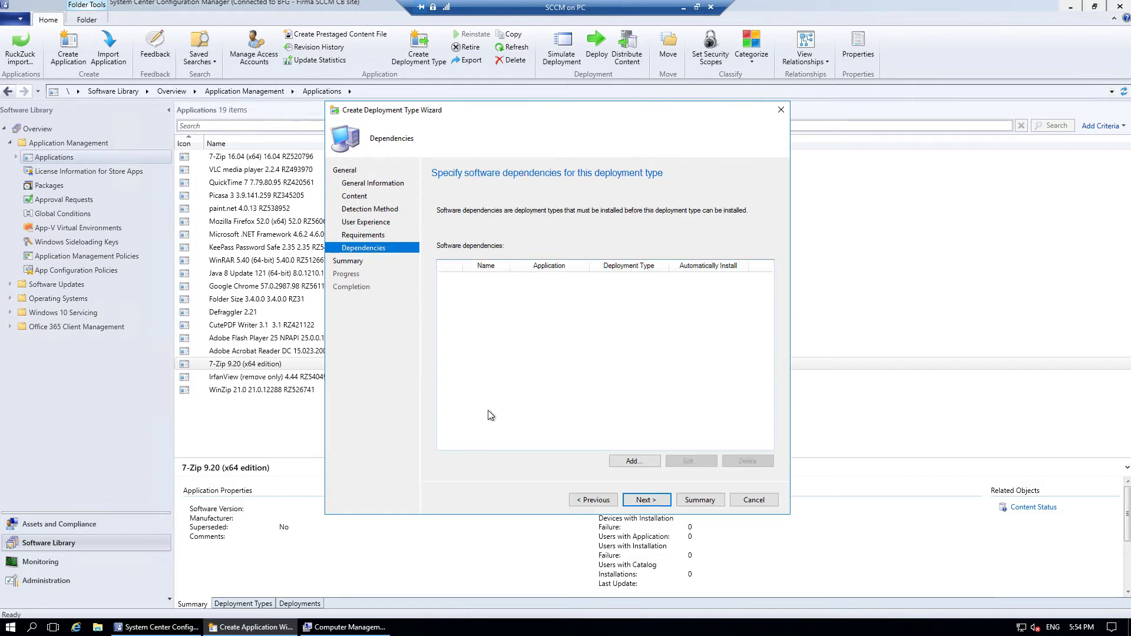
left_click(648, 500)
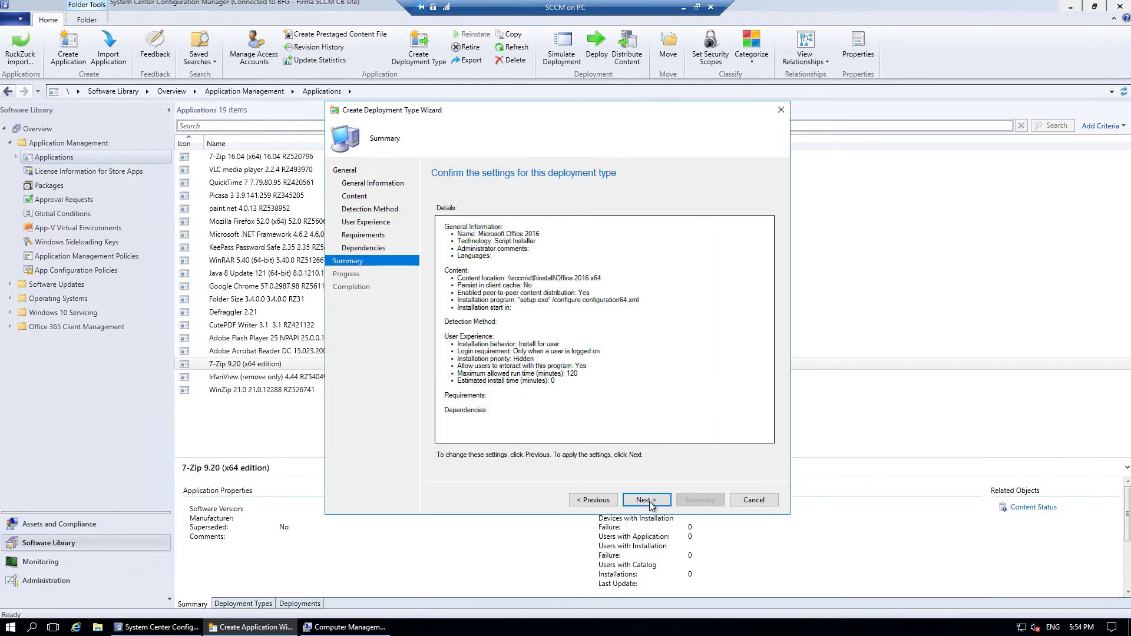
left_click(648, 500)
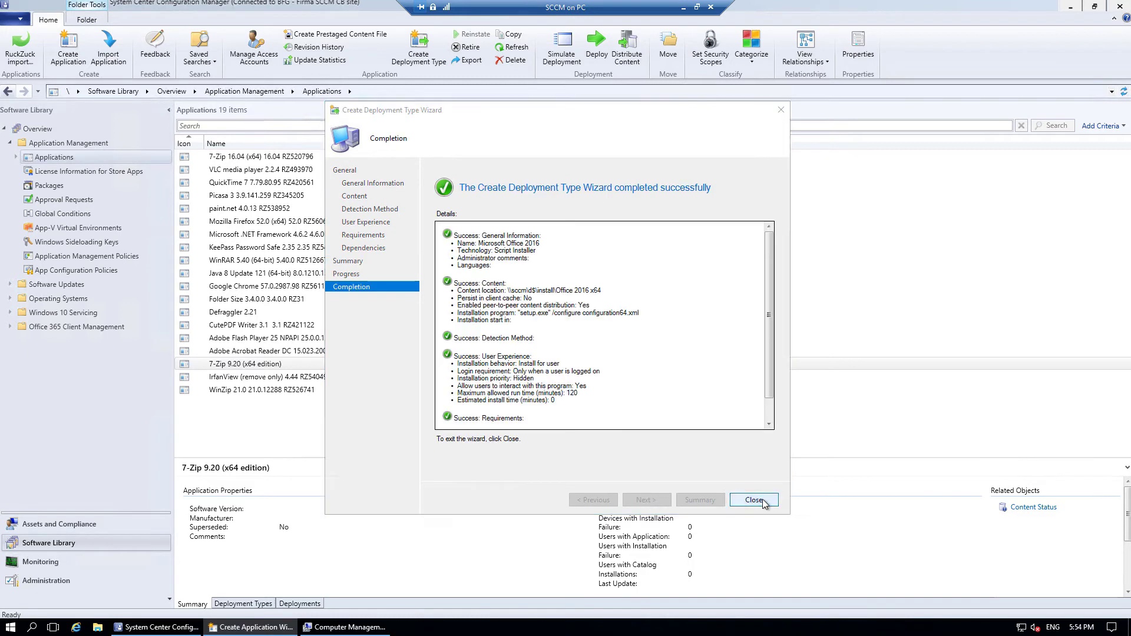
left_click(749, 500)
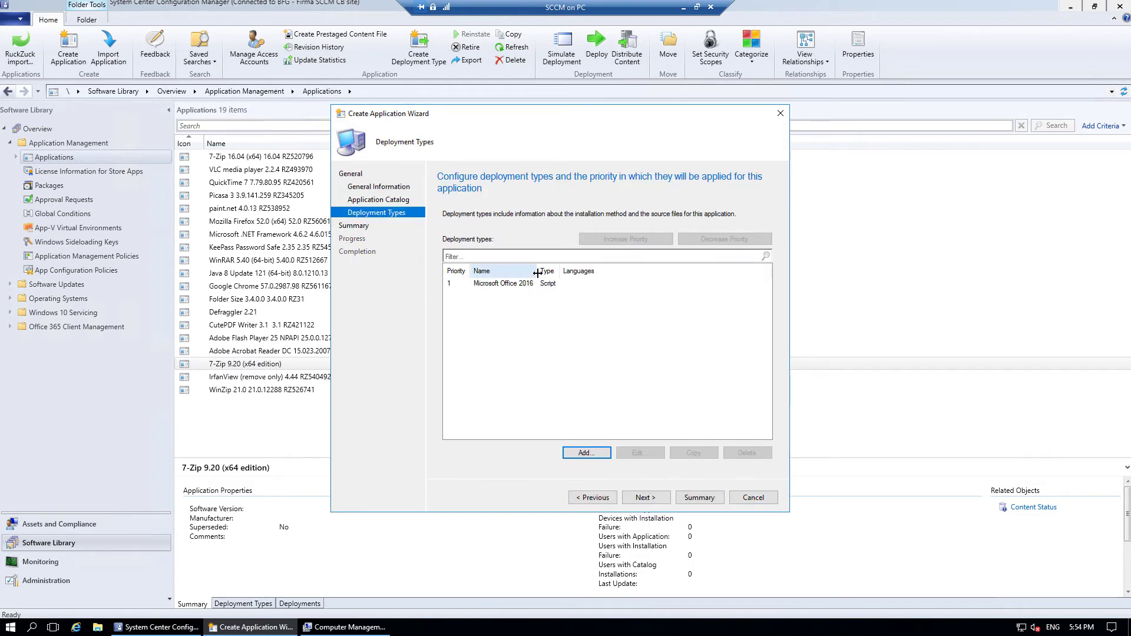
Examine the installer types available for a second deployment type, and leave without adding one.
left_click_drag(537, 273, 556, 273)
left_click(566, 286)
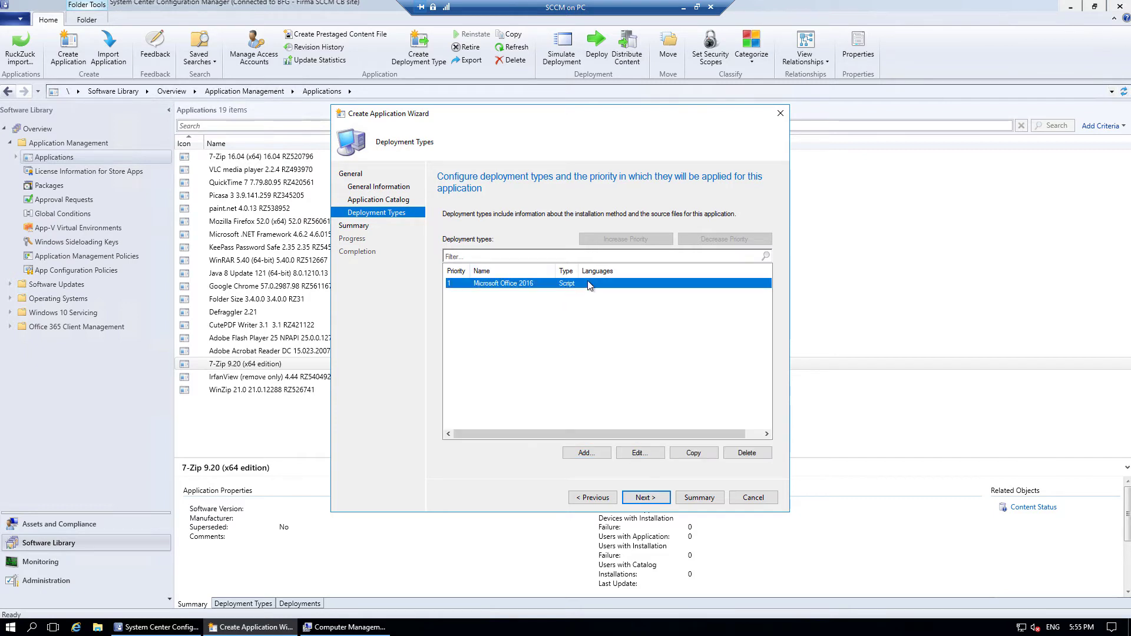
left_click(588, 453)
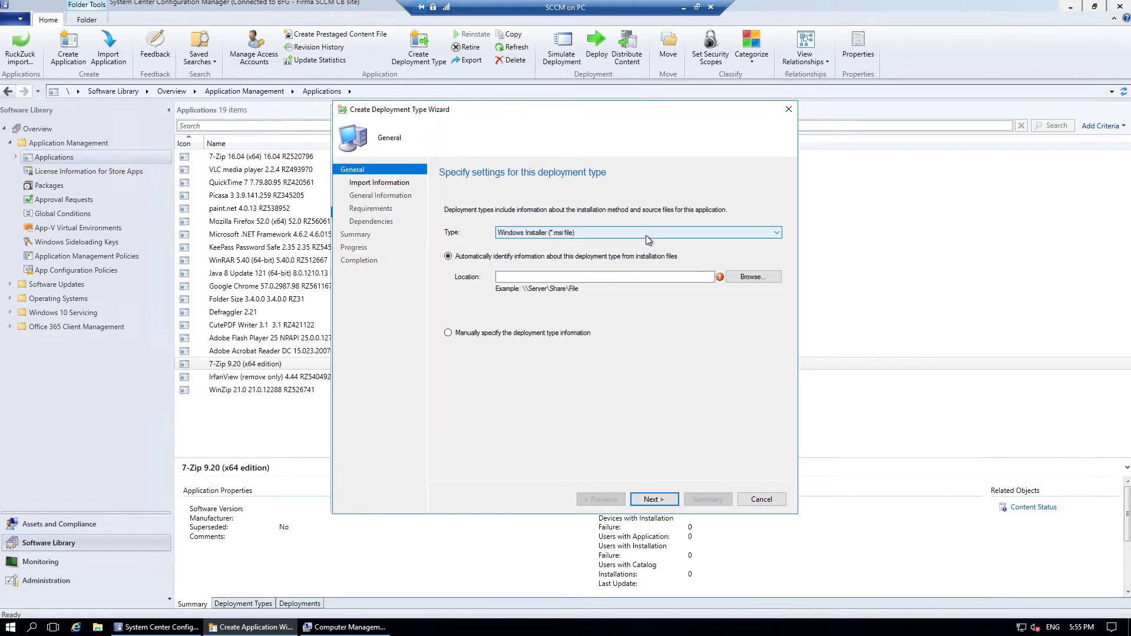
left_click(655, 233)
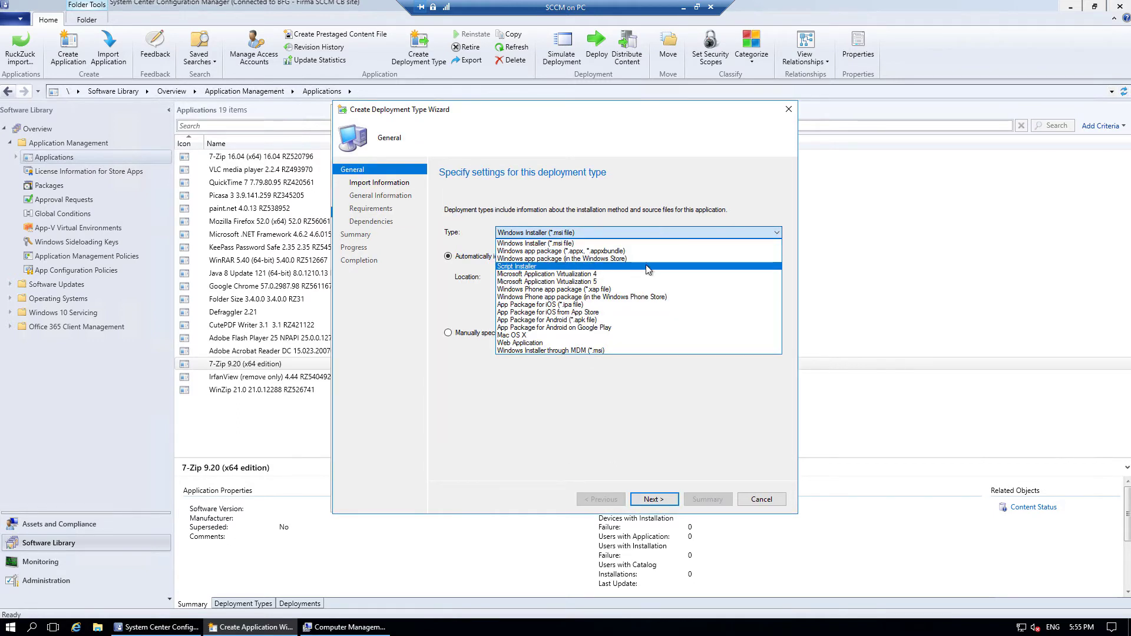
left_click(609, 409)
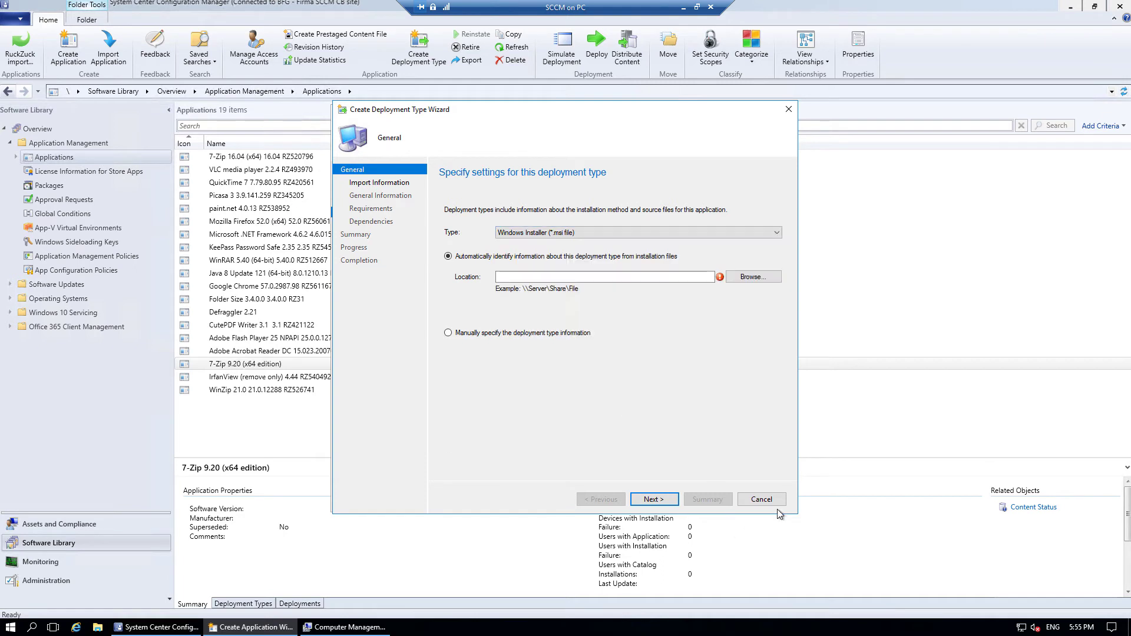
left_click(762, 499)
left_click(589, 361)
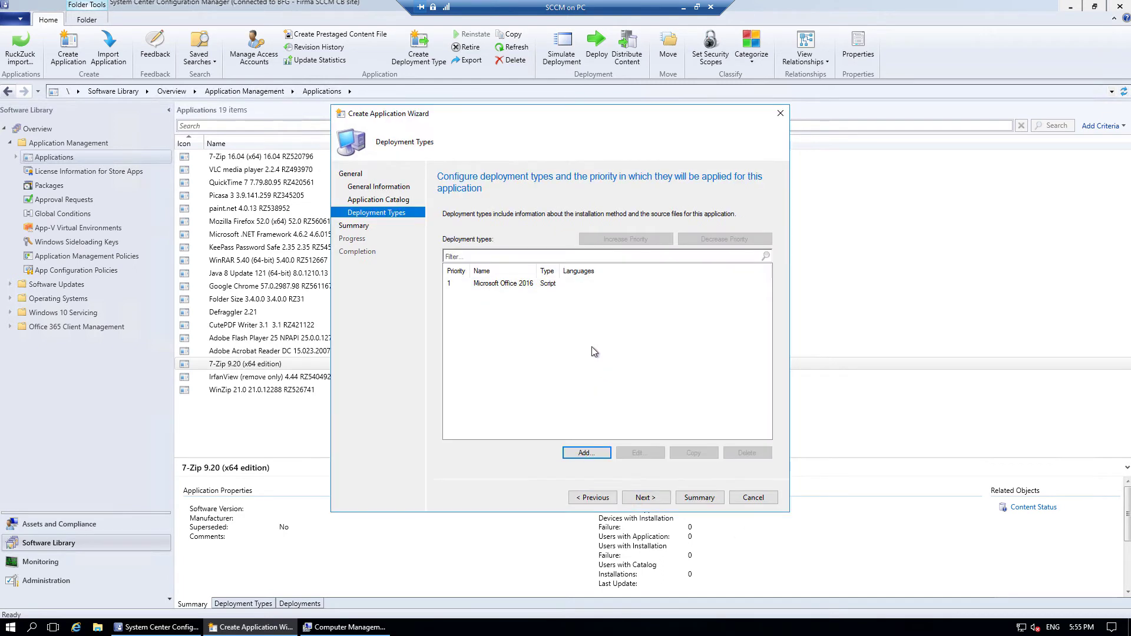
Confirm the summary and finish creating the Office 2016 application.
left_click(652, 499)
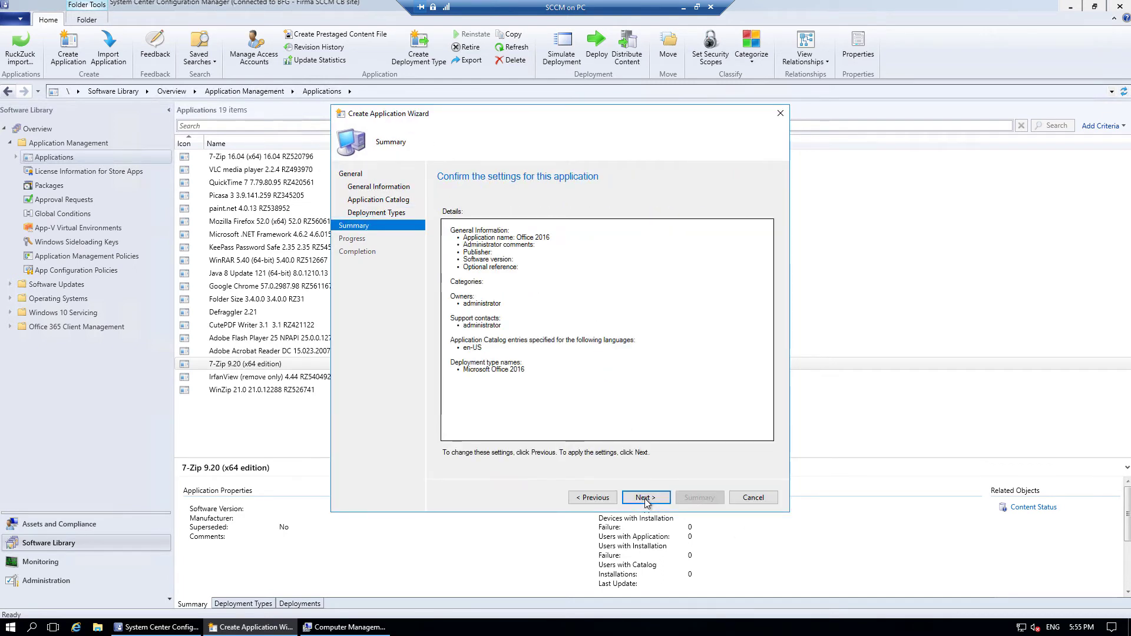
left_click(652, 498)
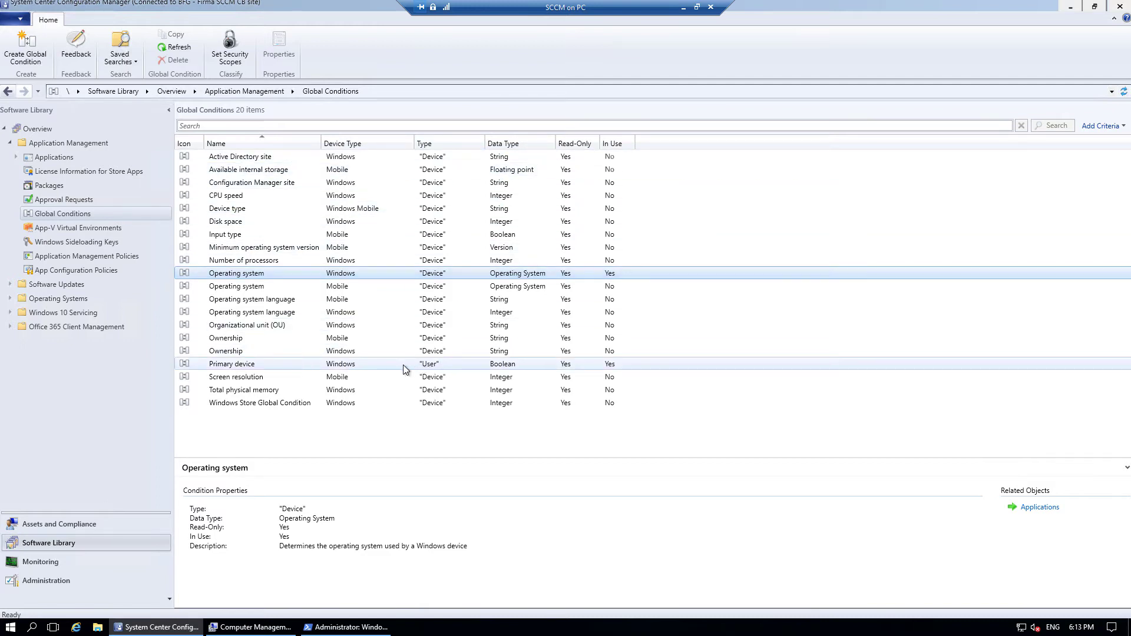
Examine the details of the Windows Operating system and Primary device global conditions.
left_click(434, 364)
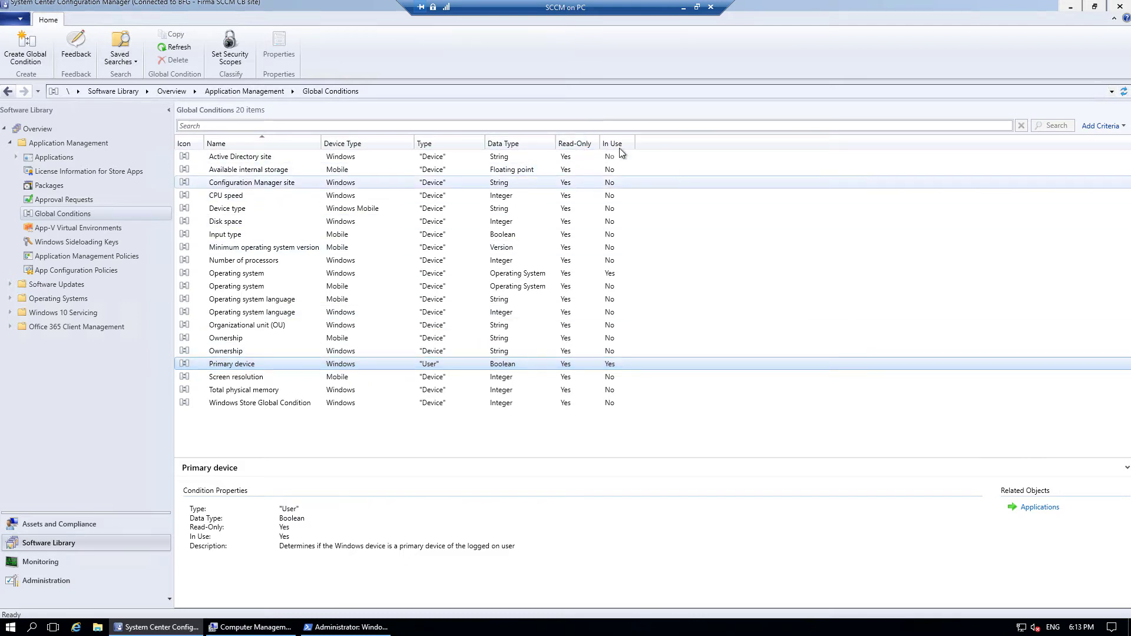
left_click(618, 275)
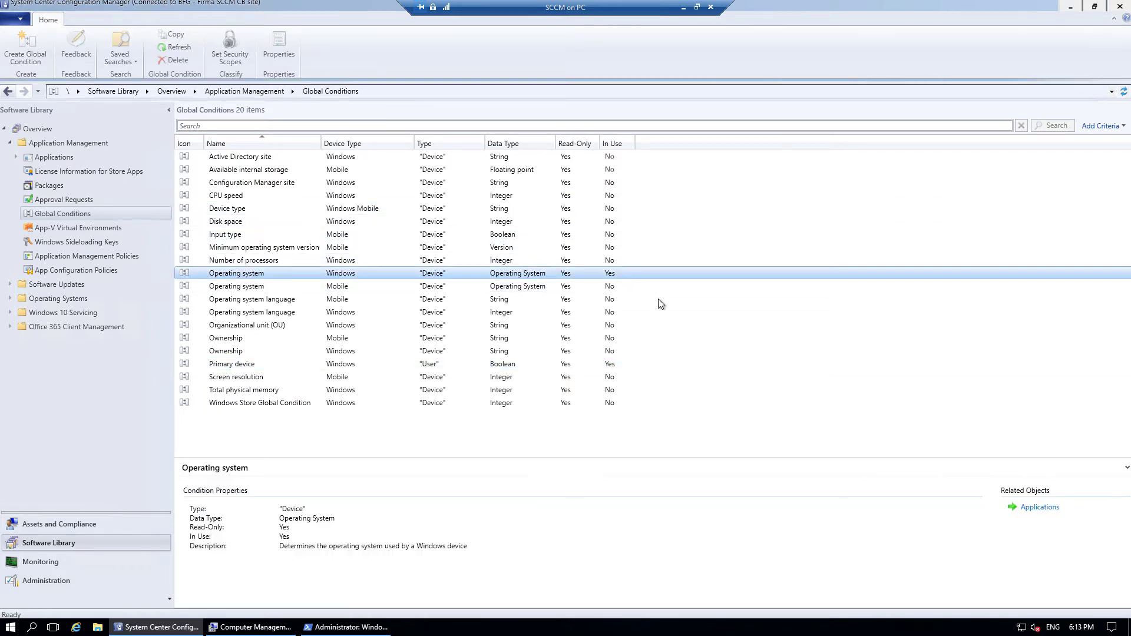
left_click(627, 365)
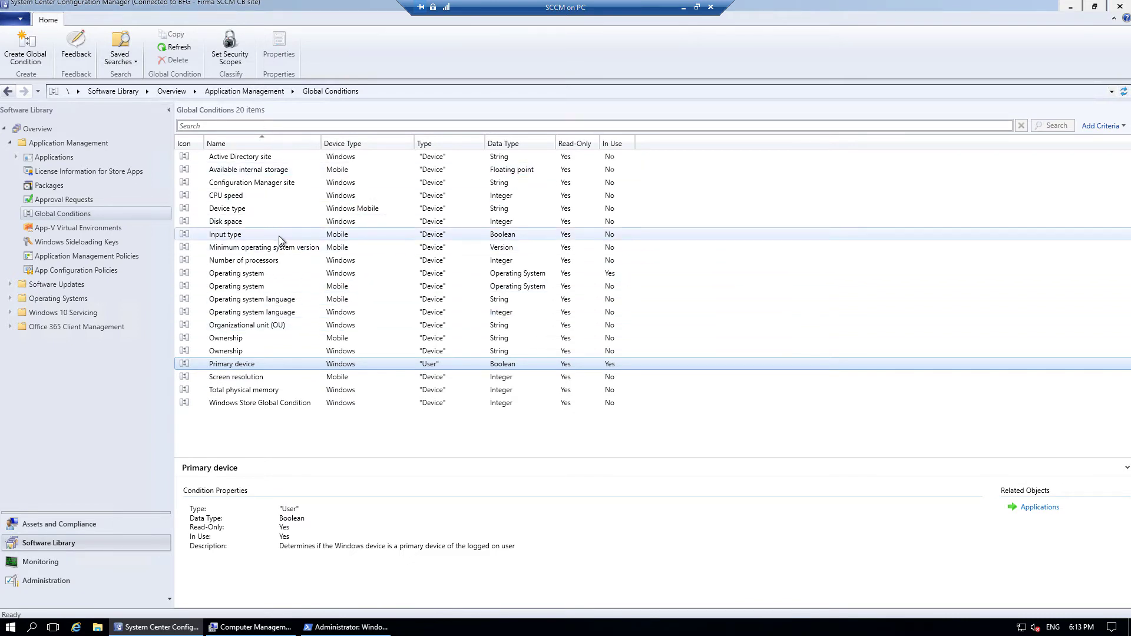
Start a new Windows global condition named Computer Model with WQL query as its setting type.
left_click(36, 49)
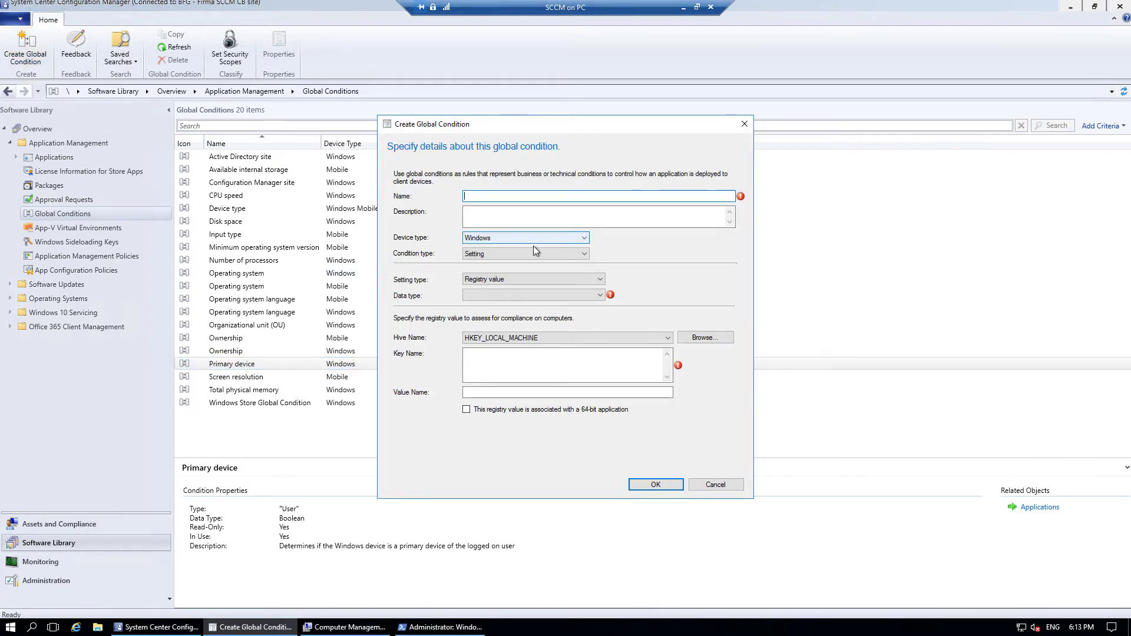
left_click(589, 280)
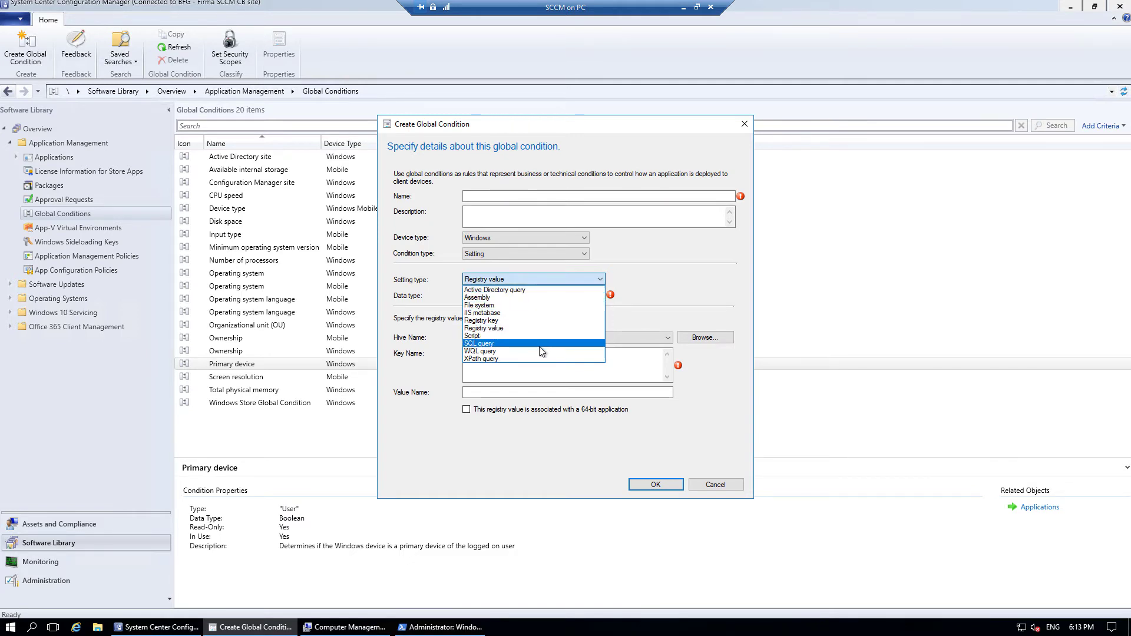
left_click(659, 295)
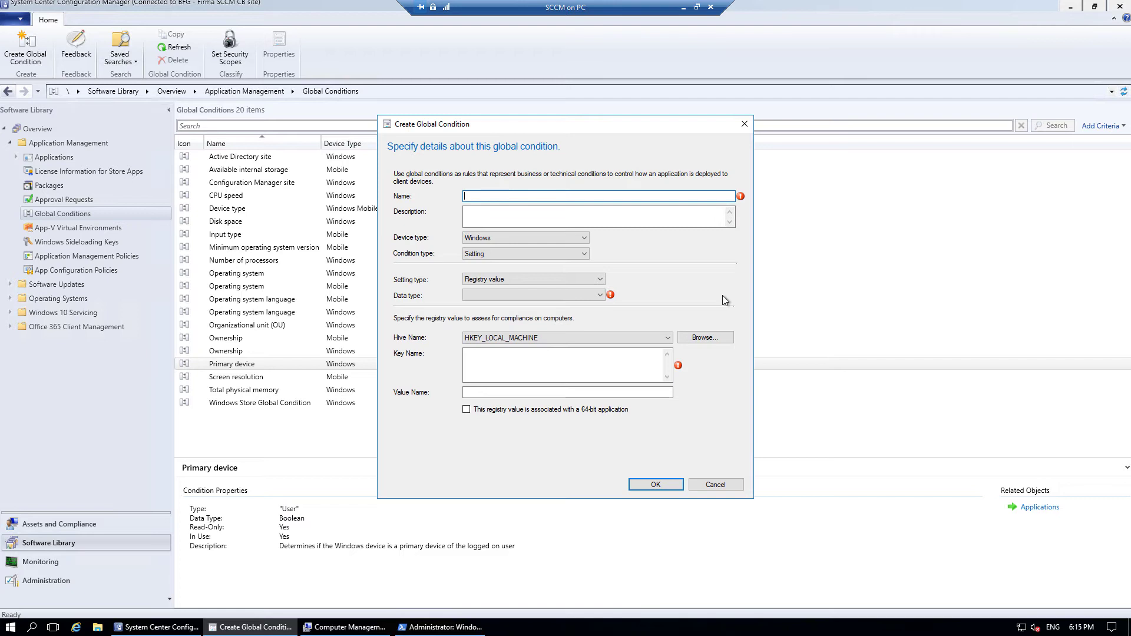
type("Computer Model")
left_click(569, 281)
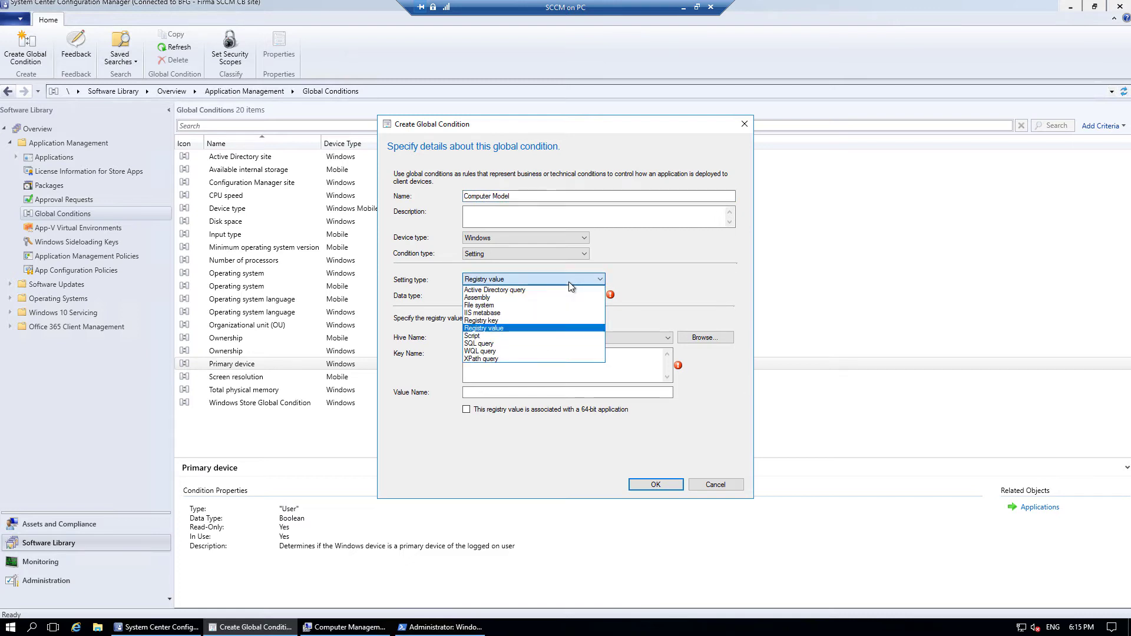
left_click(495, 351)
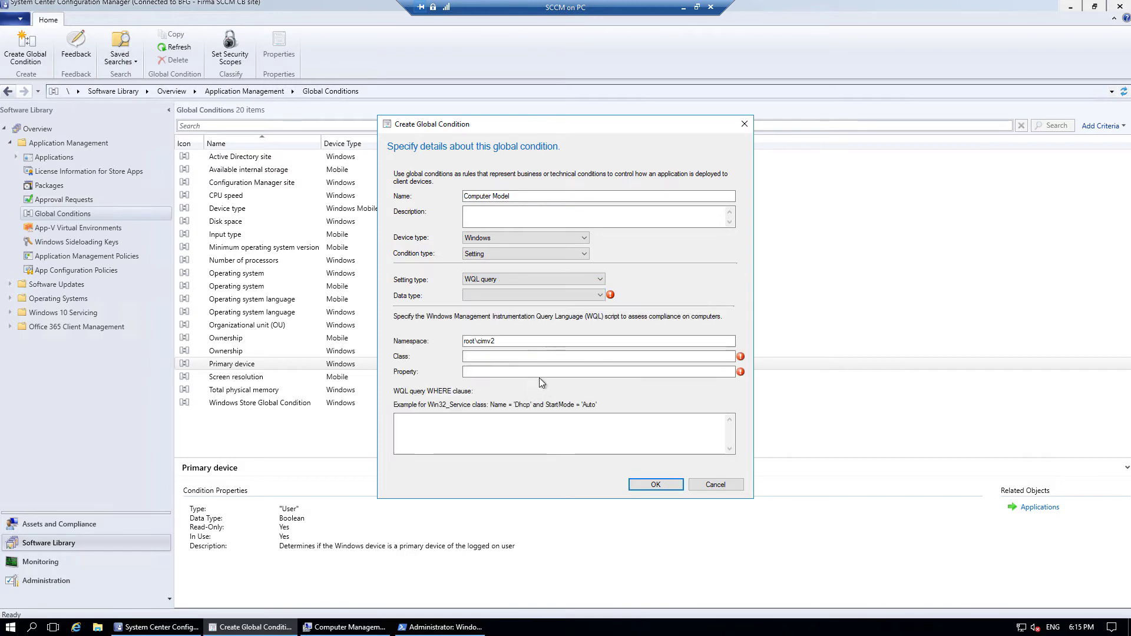
Point the Computer Model WQL query at class Win32_ComputerSystem and property Model.
left_click(492, 356)
type("Win32_ComputerSystem")
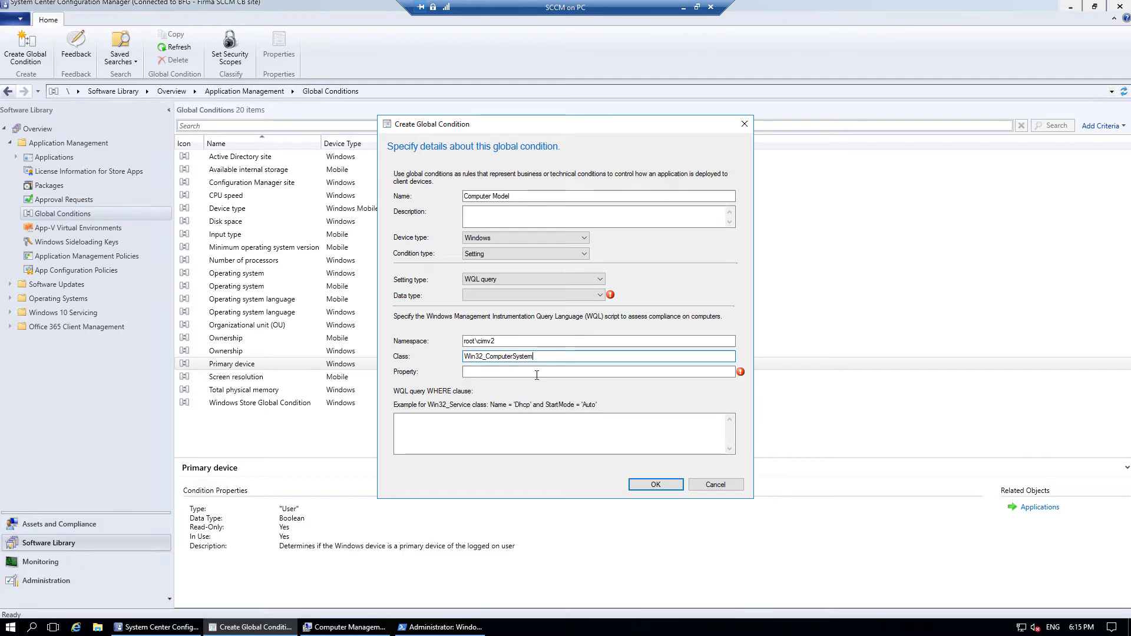
left_click(516, 369)
type("Model")
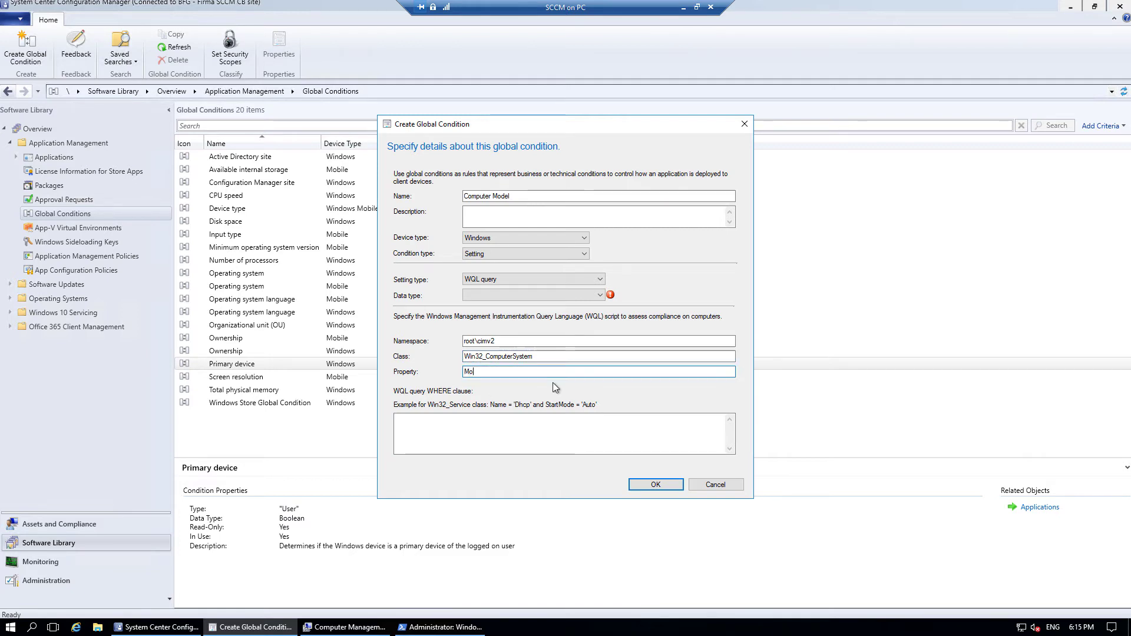
Switch to PowerShell and query the Win32_ComputerSystem class with Get-WmiObject to examine its Model property.
left_click(442, 627)
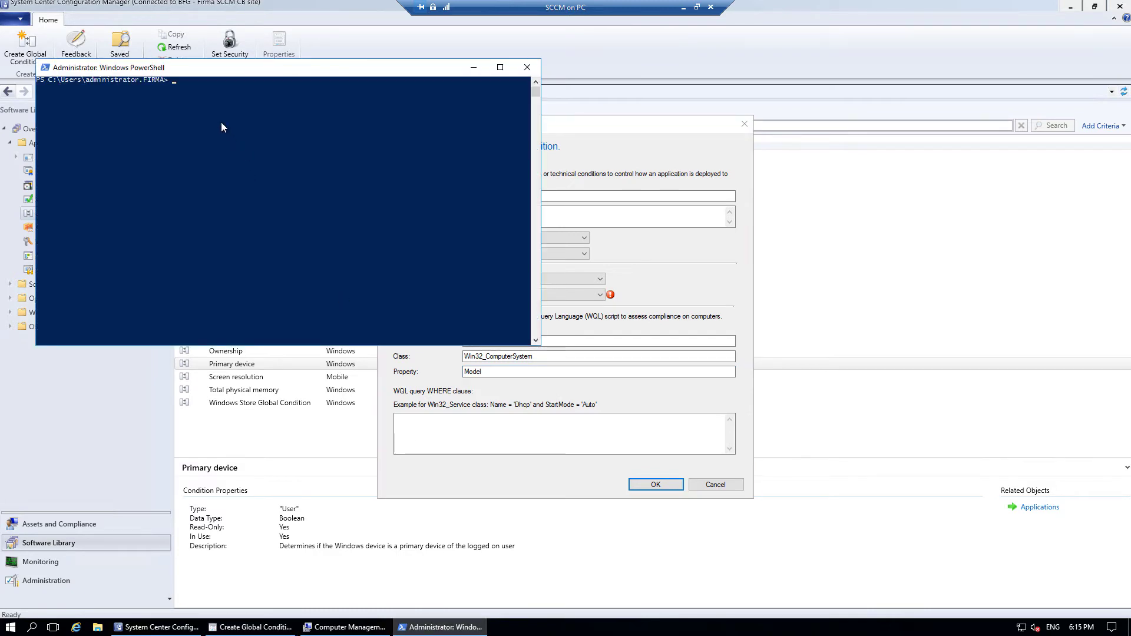
type("get-wmi")
key("Tab")
type("Win32_ComputerSystem")
key("Return")
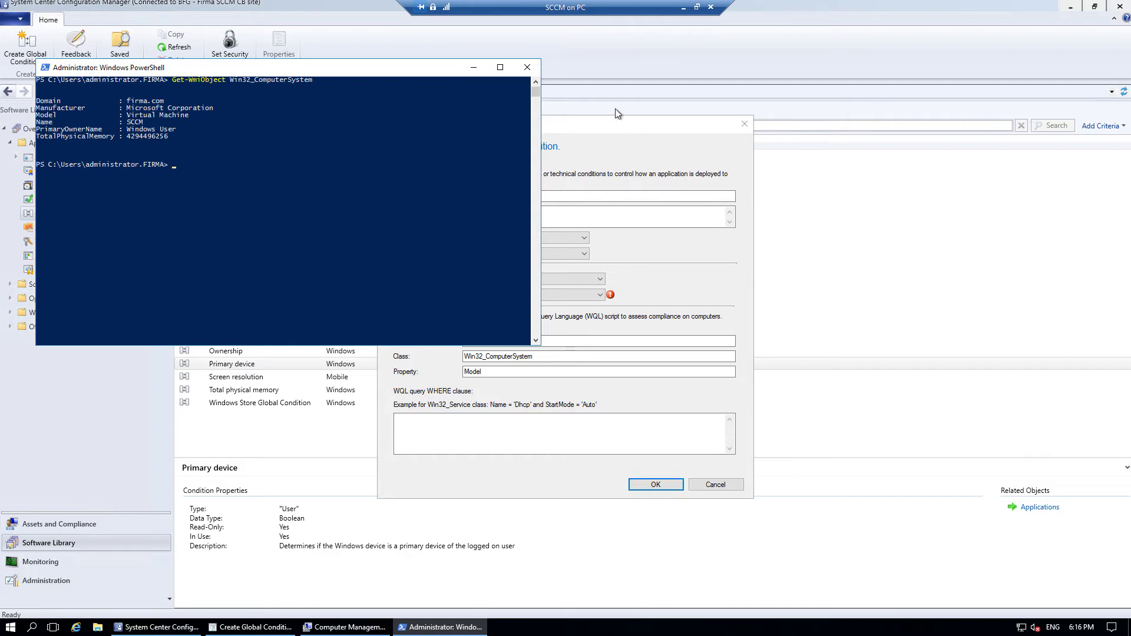
Return to the Computer Model condition, set its data type to String, create it, and minimize PowerShell.
left_click(595, 128)
left_click(601, 295)
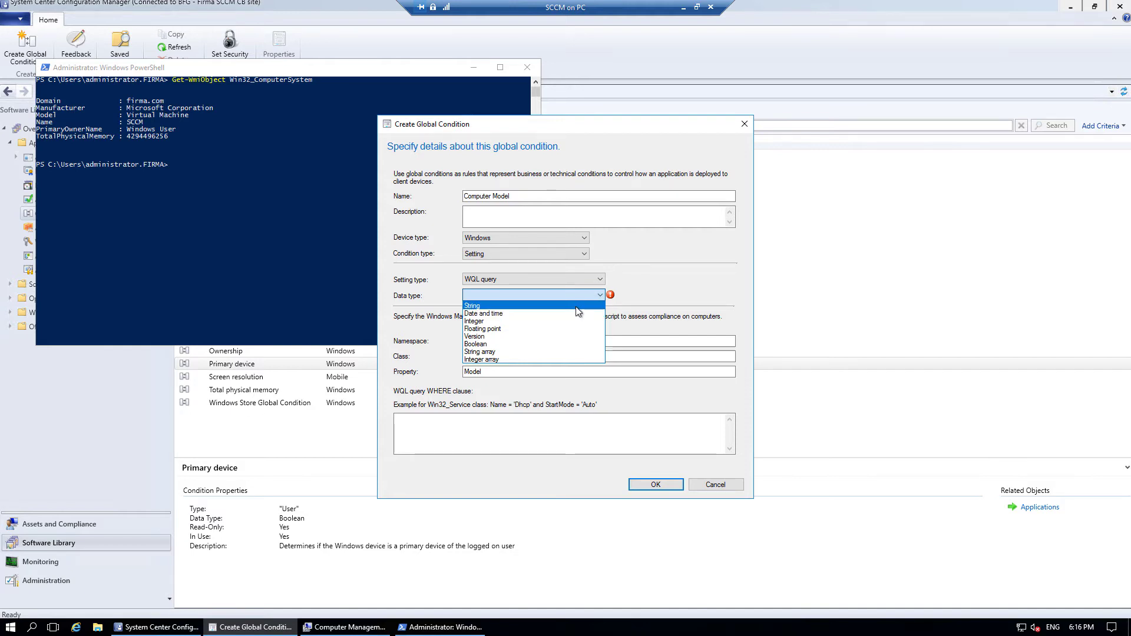
left_click(579, 305)
left_click(658, 486)
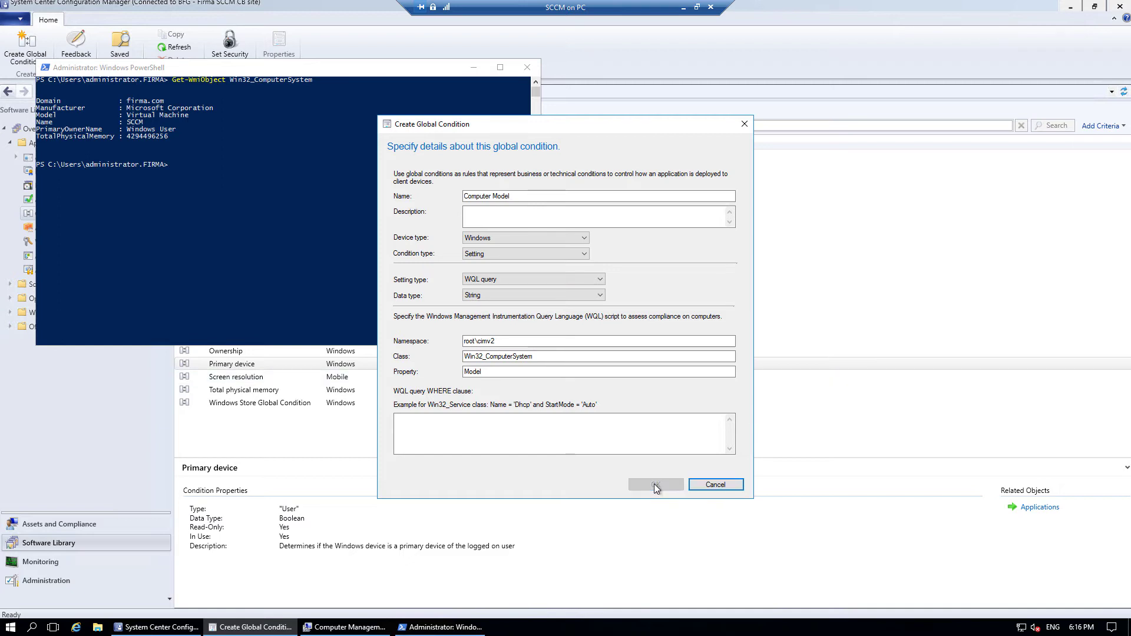
left_click(472, 68)
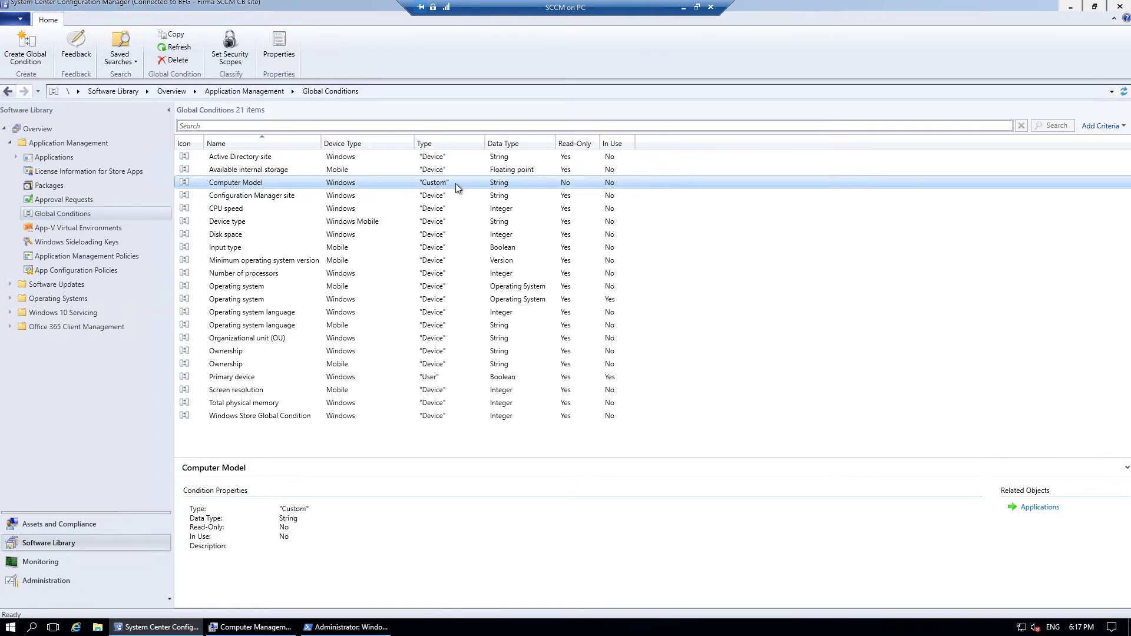
Start another global condition named DHCP service with setting type WQL query and data type String.
left_click(276, 54)
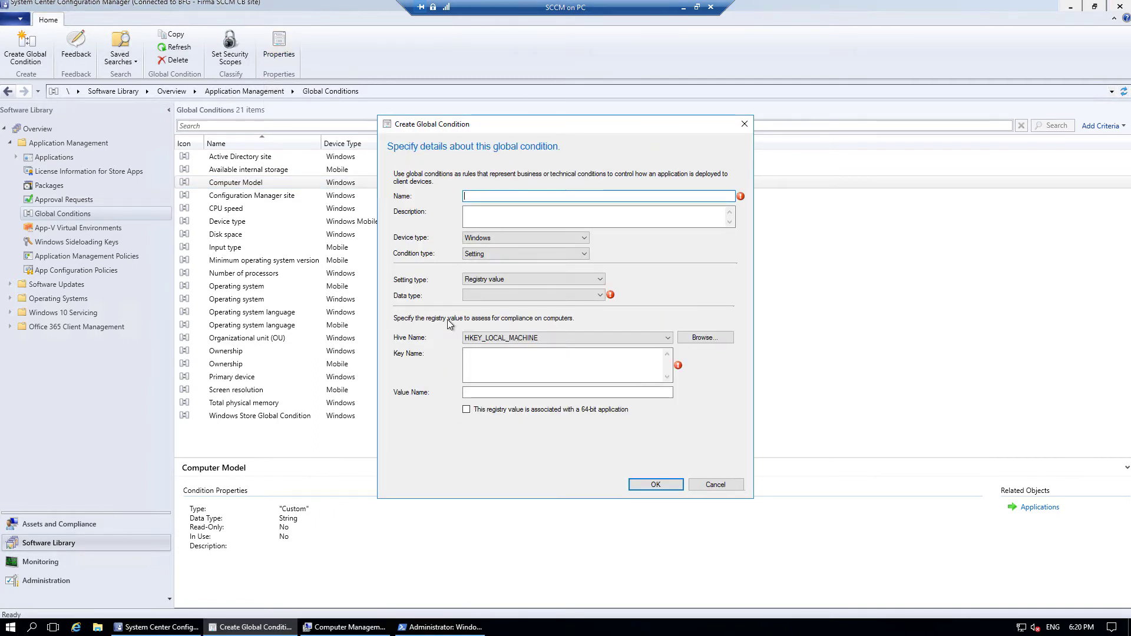
type("DHCP ")
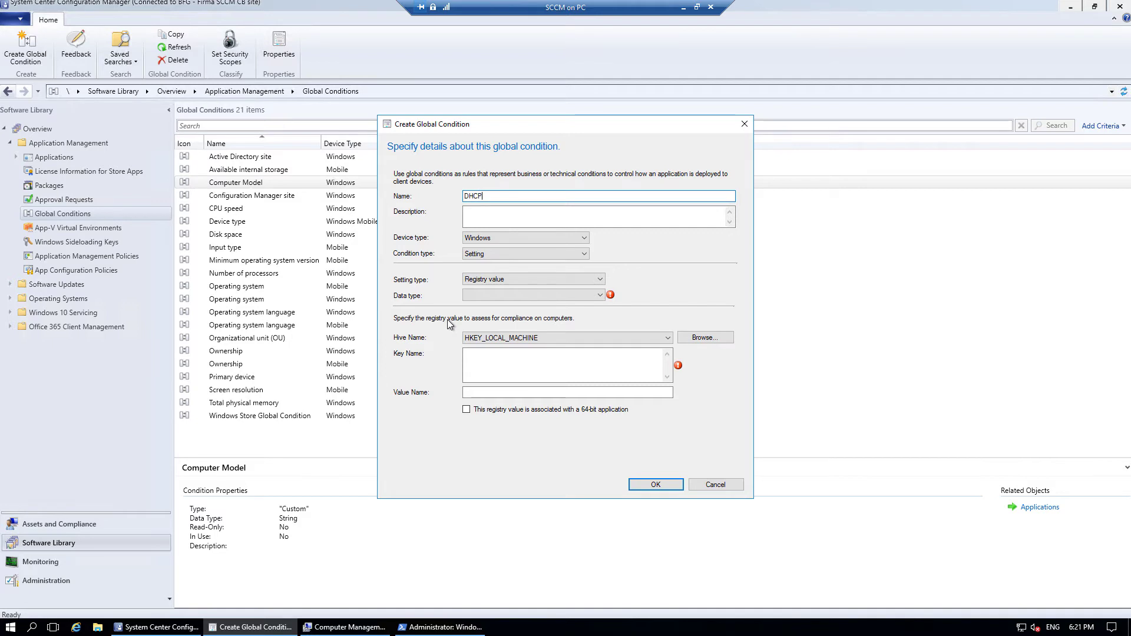
type("service")
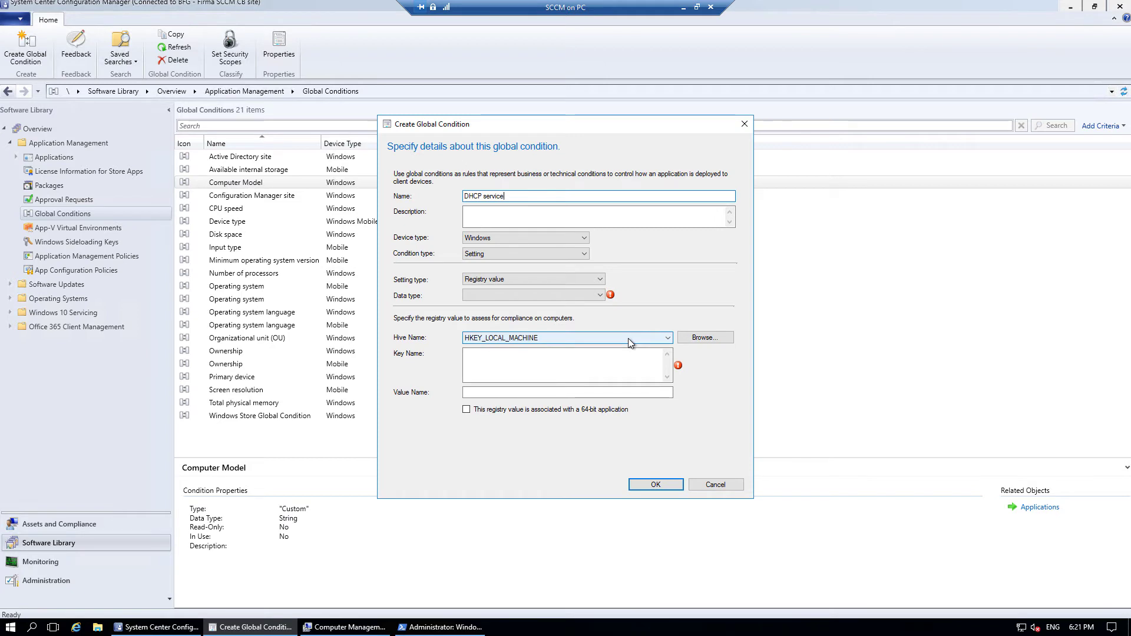
left_click(589, 277)
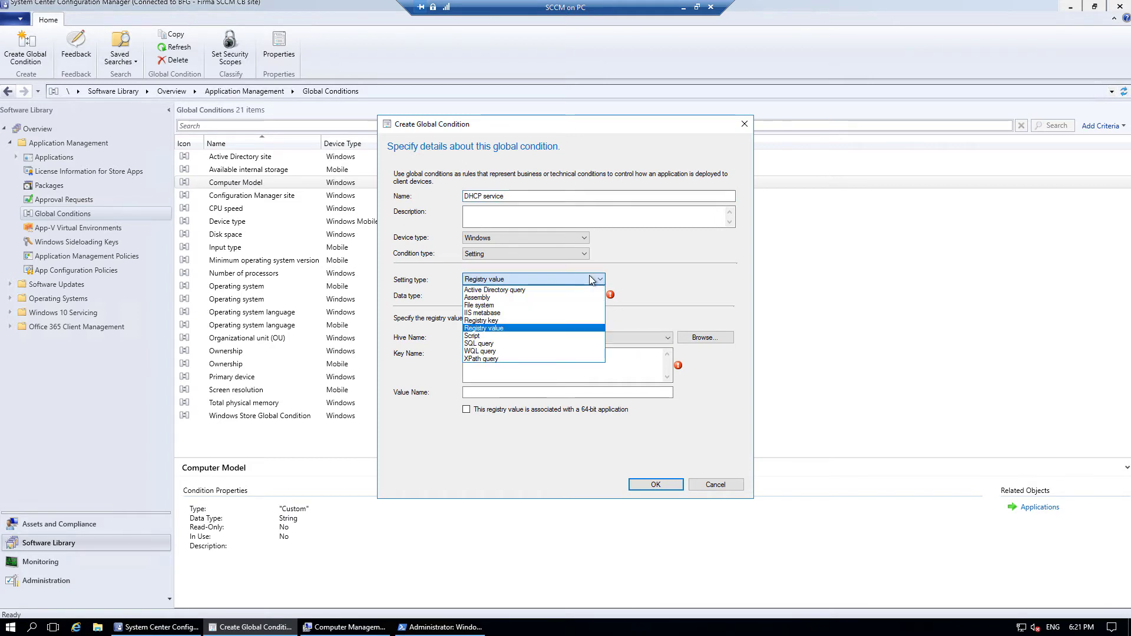
left_click(500, 351)
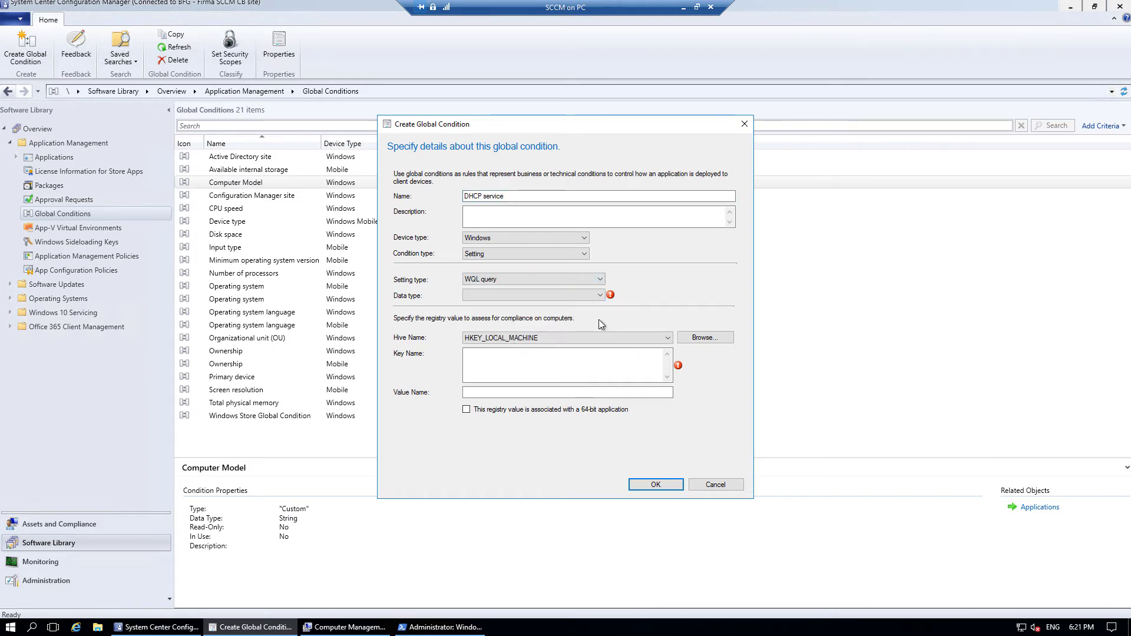
left_click(598, 295)
left_click(559, 302)
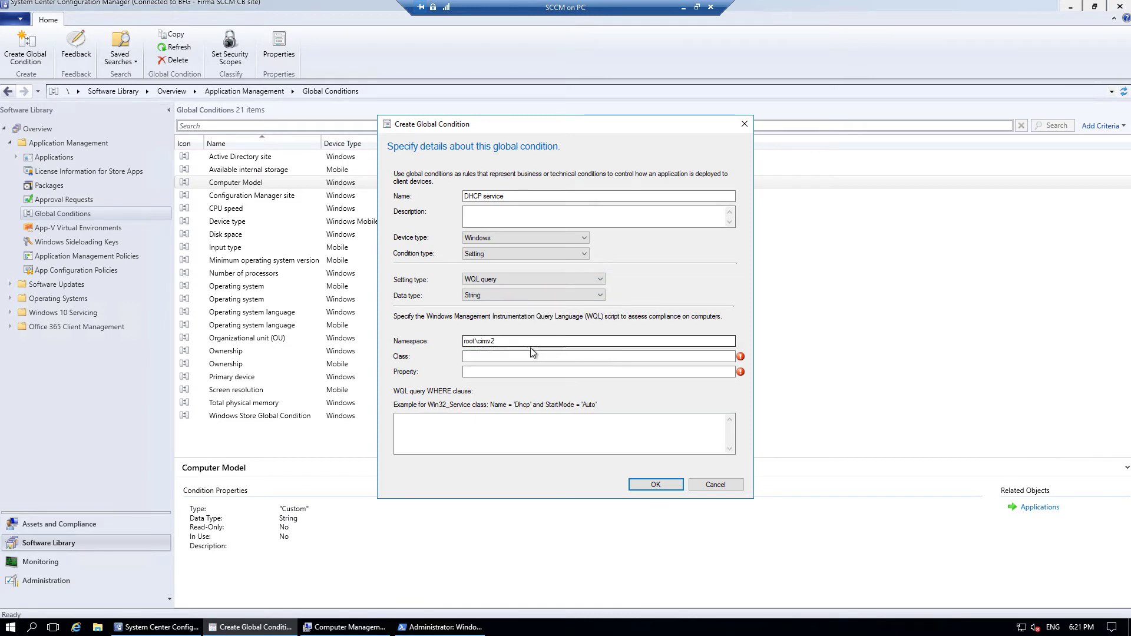
Set the query class to Win32_Service, property to State and WHERE clause to Name="Dhcp", and create the DHCP service condition.
left_click(531, 354)
type("Win32_Service")
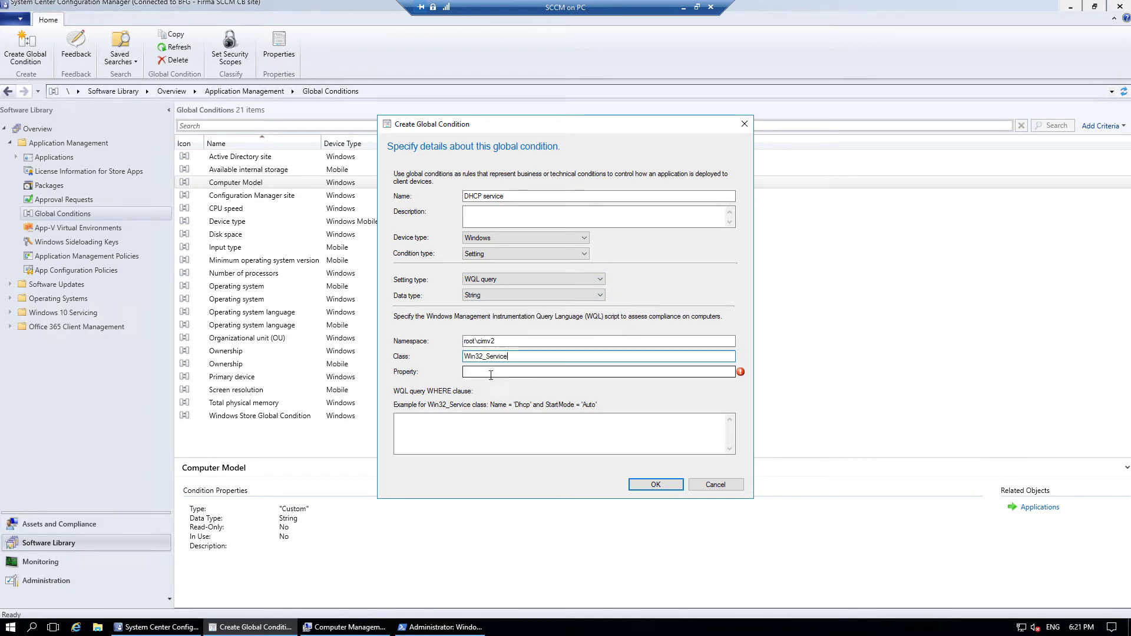
left_click(490, 373)
type("State")
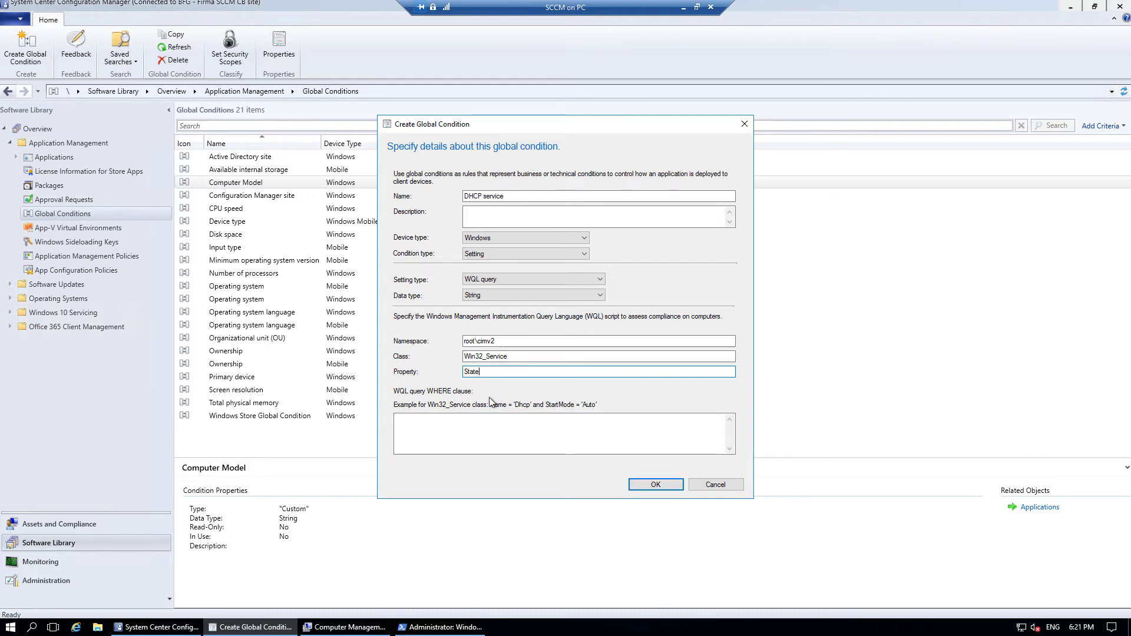
left_click(477, 450)
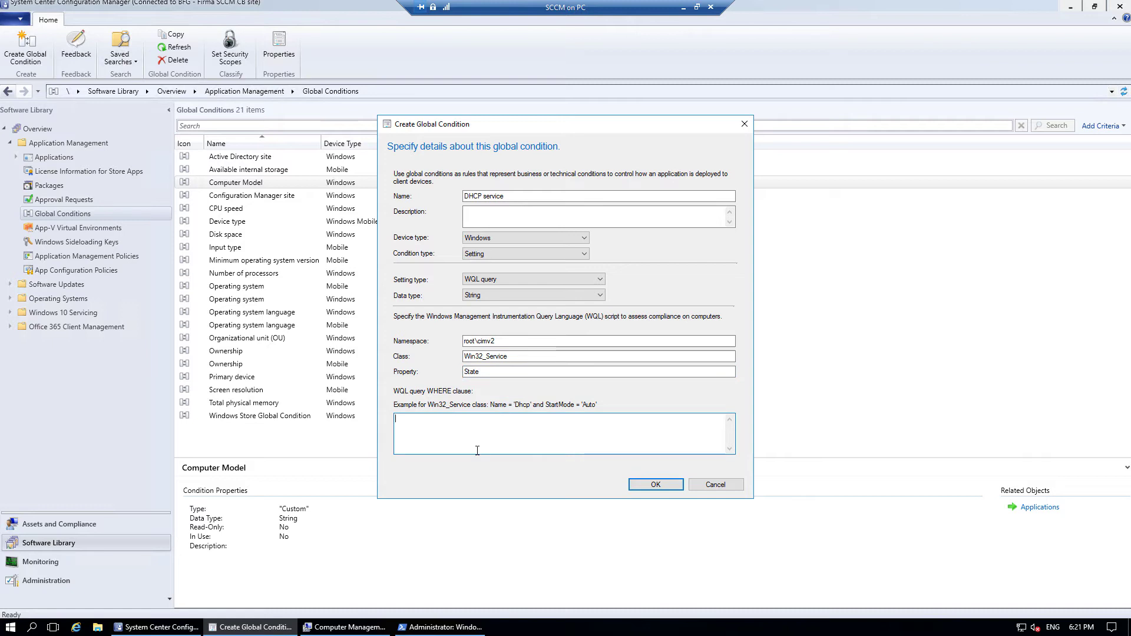
type("Name=\"Dhcp")
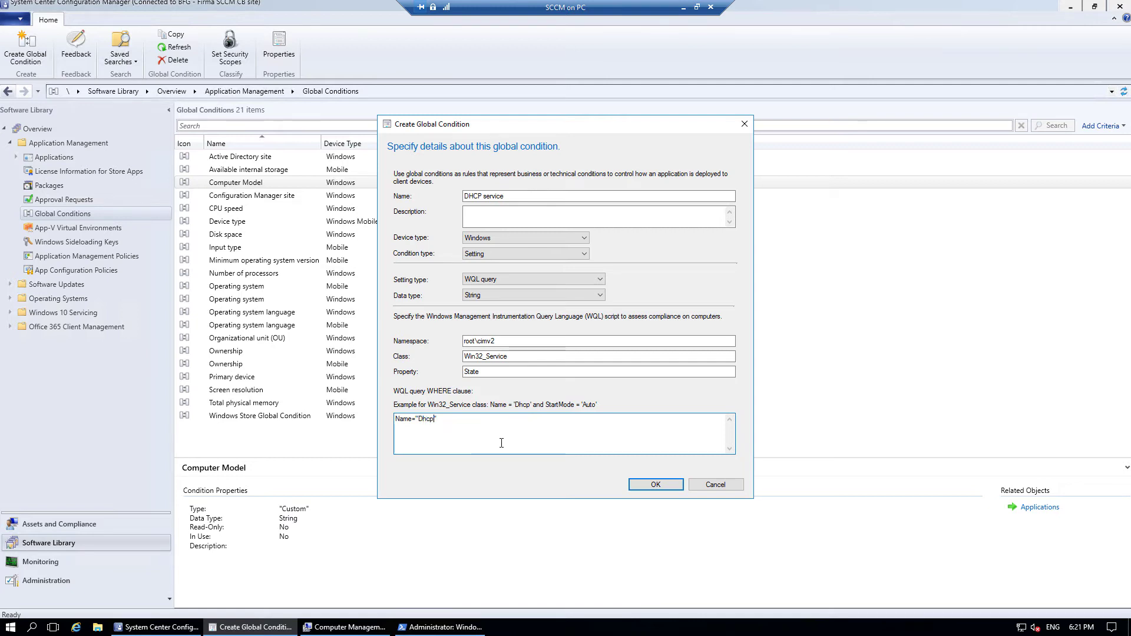
left_click(654, 486)
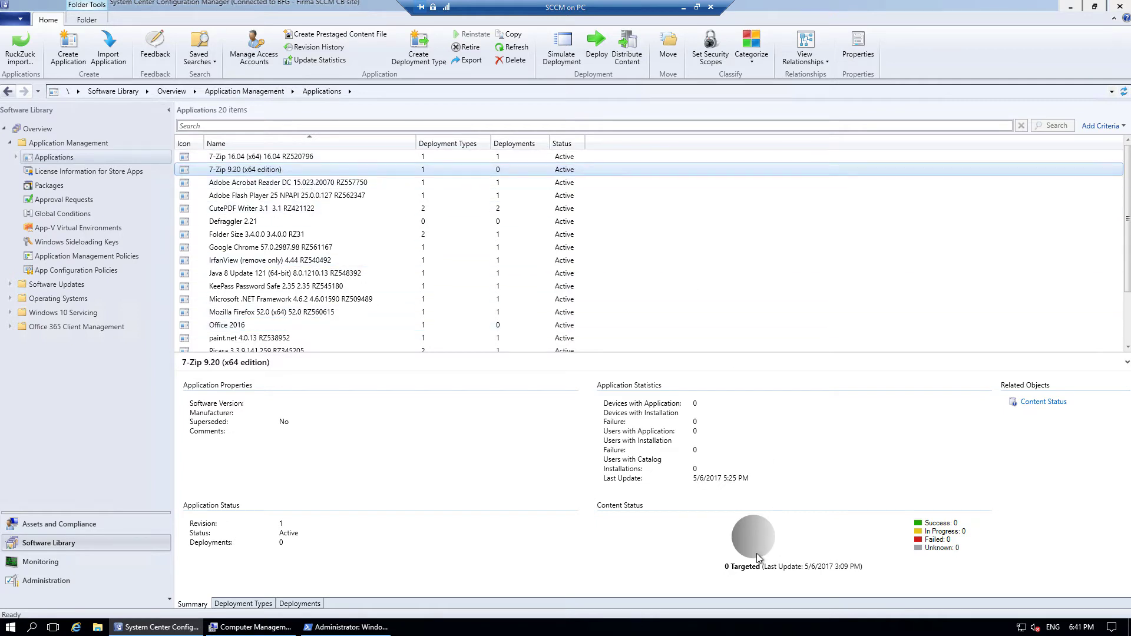
Distribute the 7-Zip 9.20 (x64 edition) application content to the SCCM.FIRMA.COM distribution point.
left_click(629, 52)
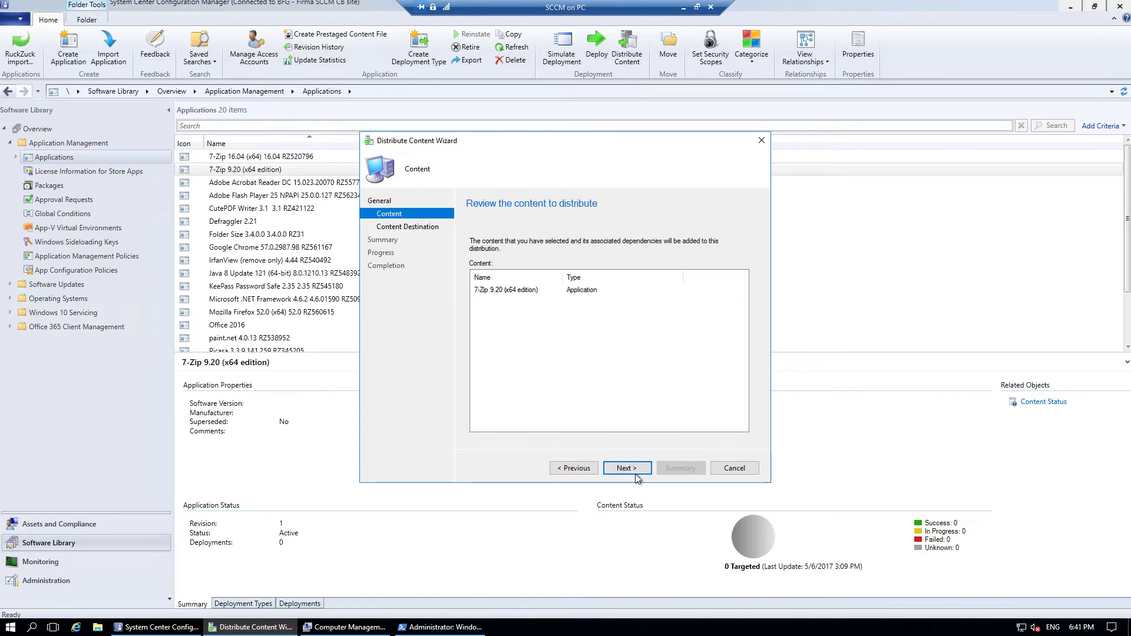
left_click(623, 468)
left_click(736, 290)
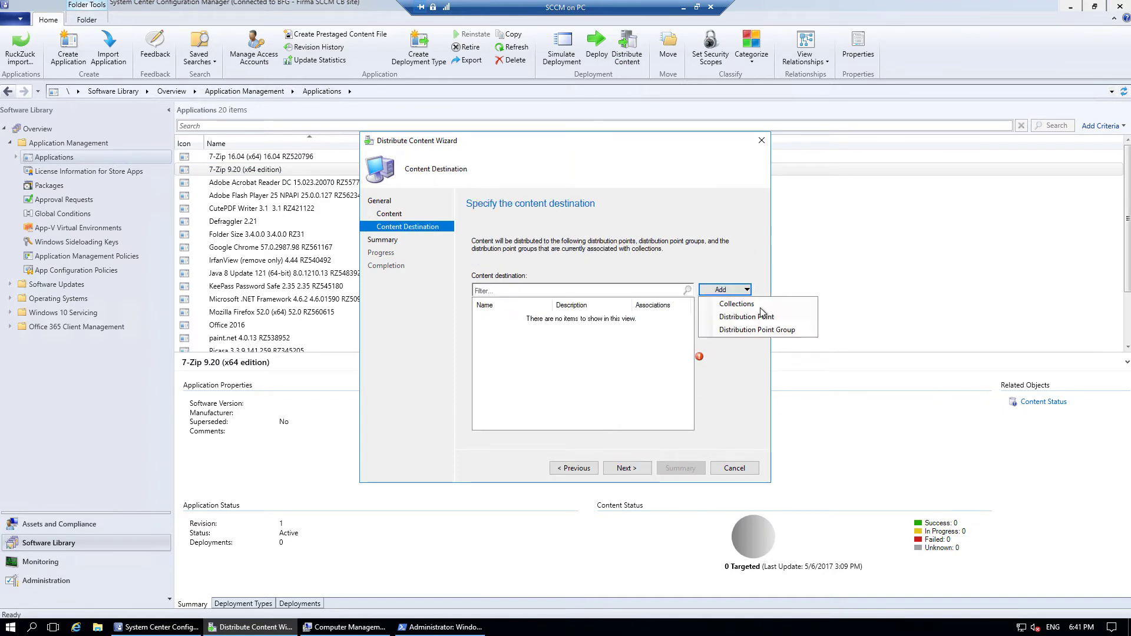
left_click(762, 318)
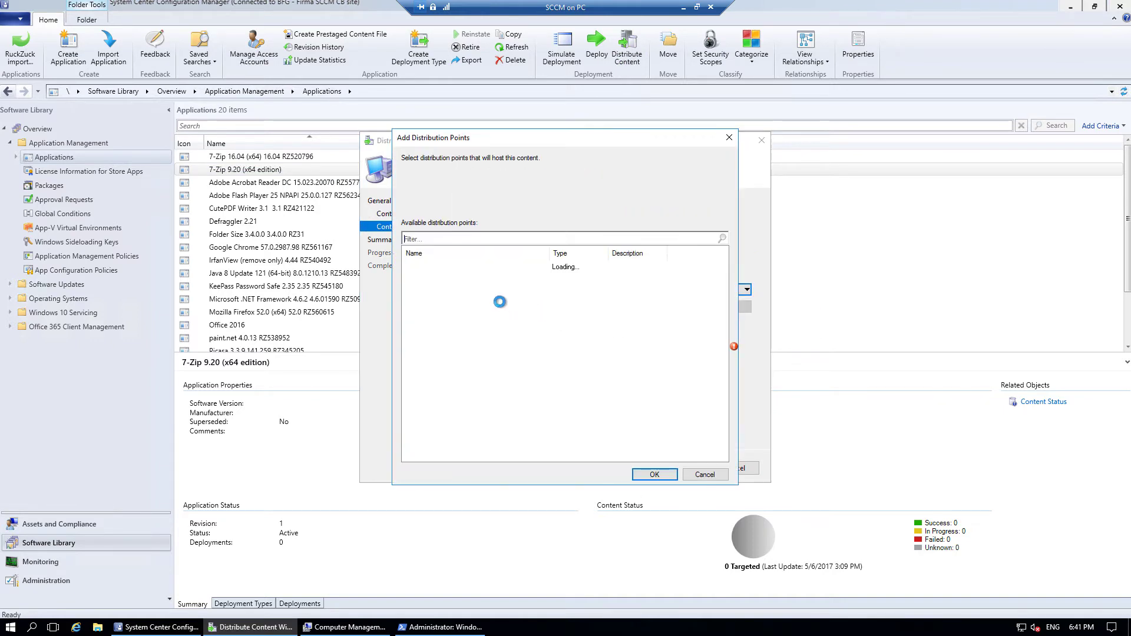
left_click(408, 266)
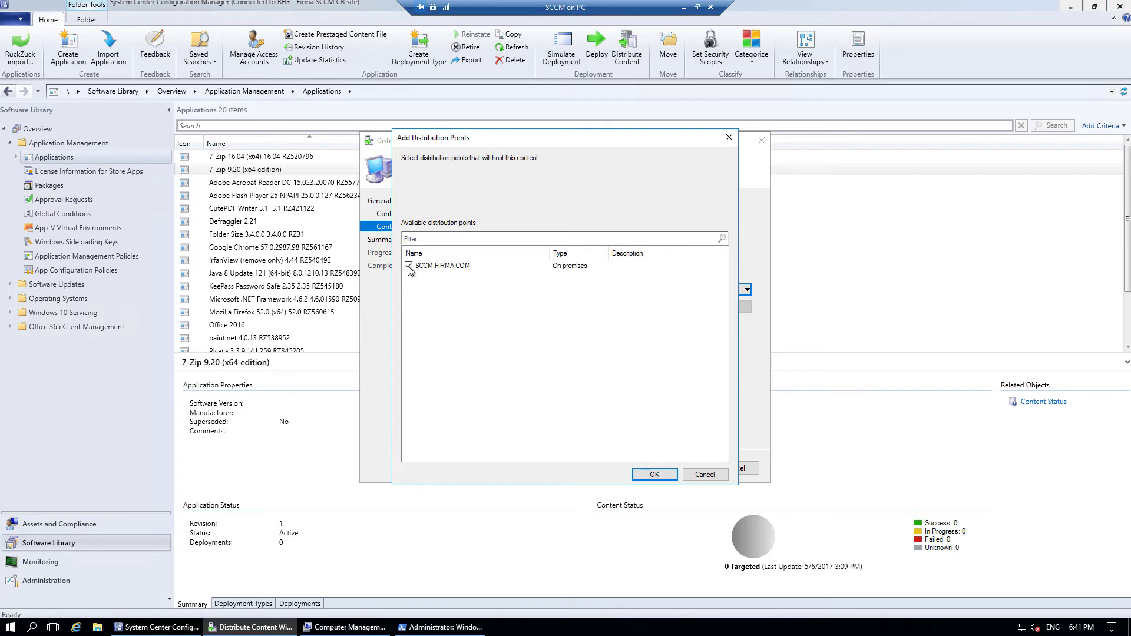
left_click(654, 474)
left_click(627, 469)
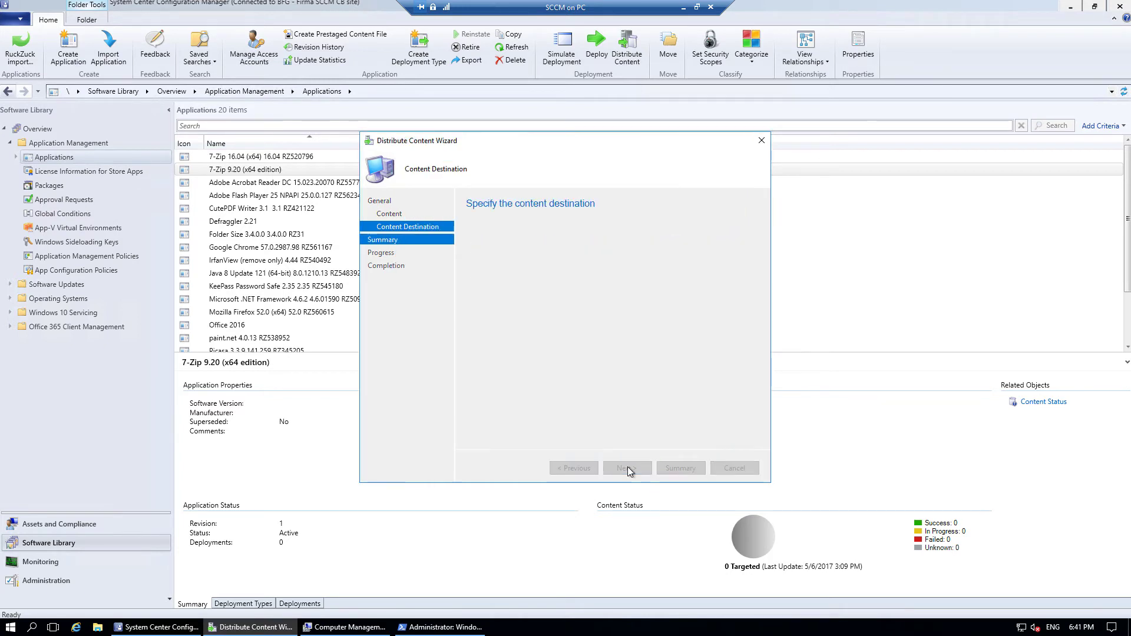
left_click(627, 468)
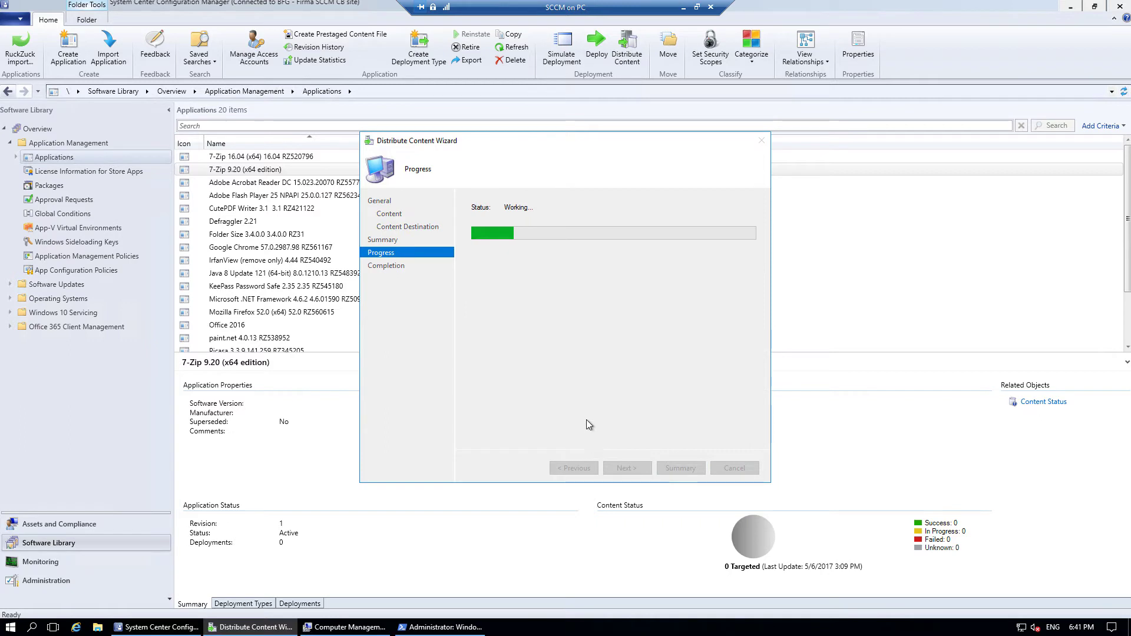
left_click(733, 468)
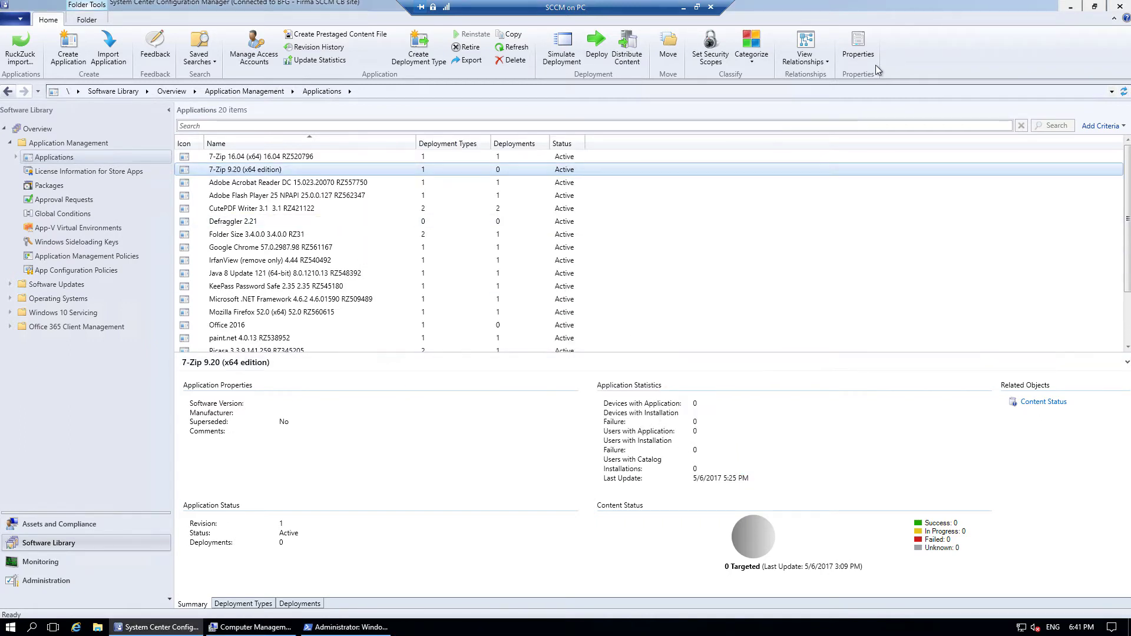
Open the properties of the 7-Zip 9.20 (x64 edition) application and fill in the publisher with the developer's name.
left_click(857, 43)
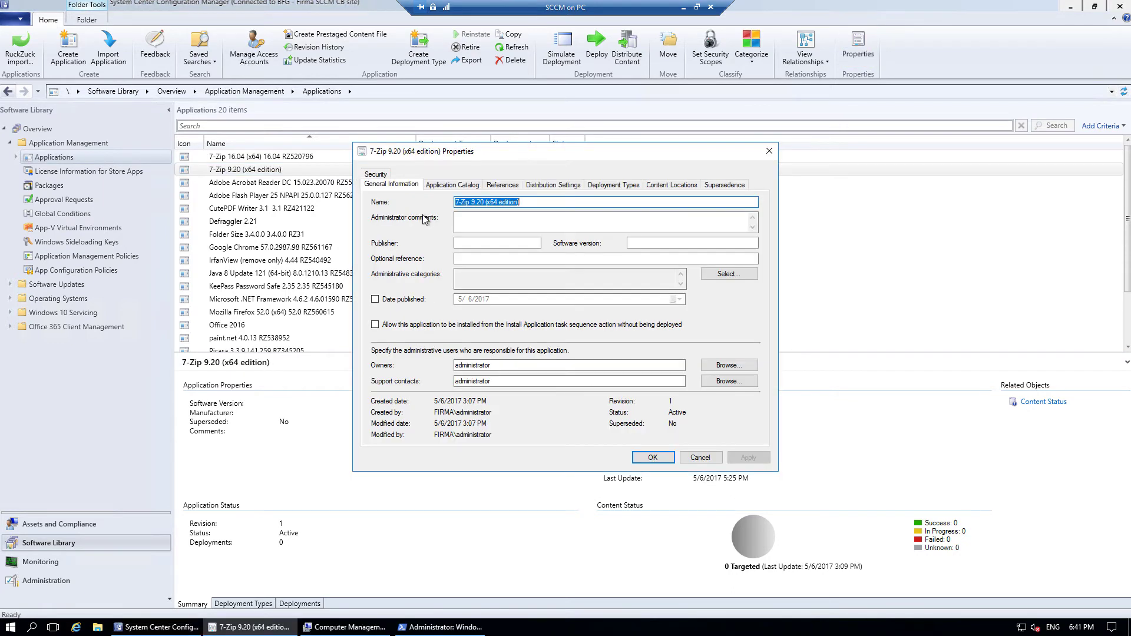
left_click(542, 204)
left_click(475, 221)
left_click(478, 244)
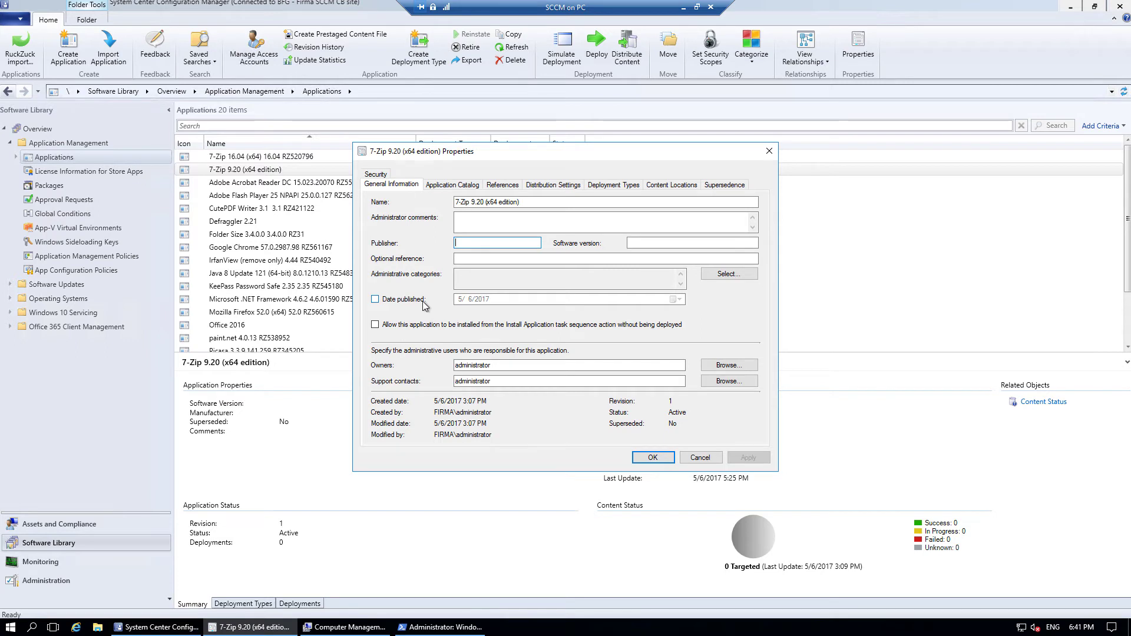
type("Igor Pavlov")
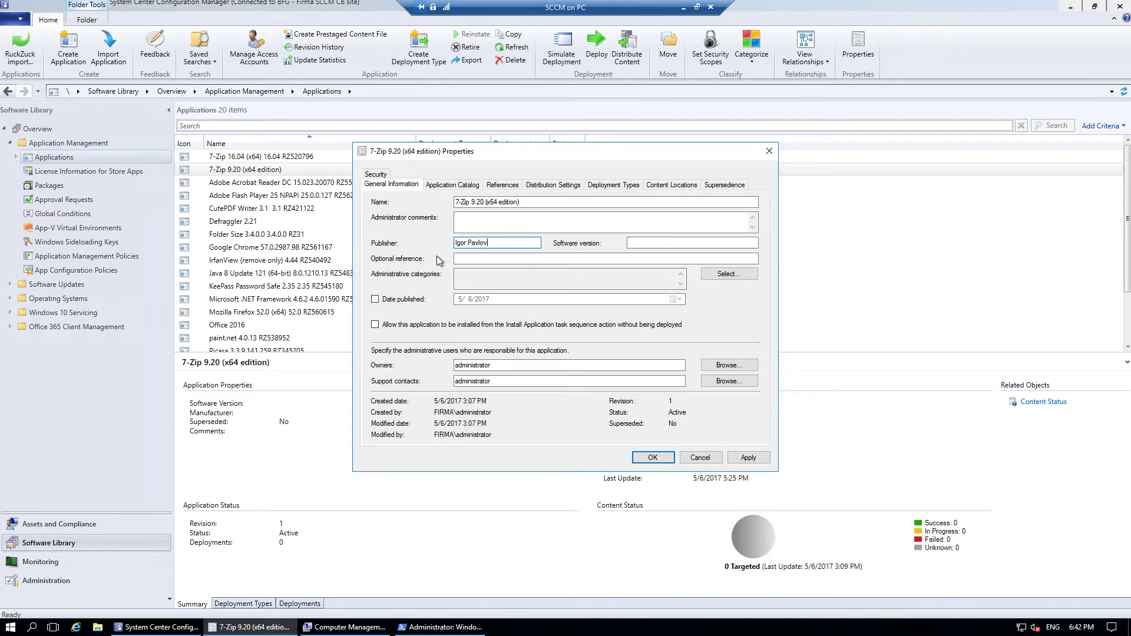
left_click(725, 277)
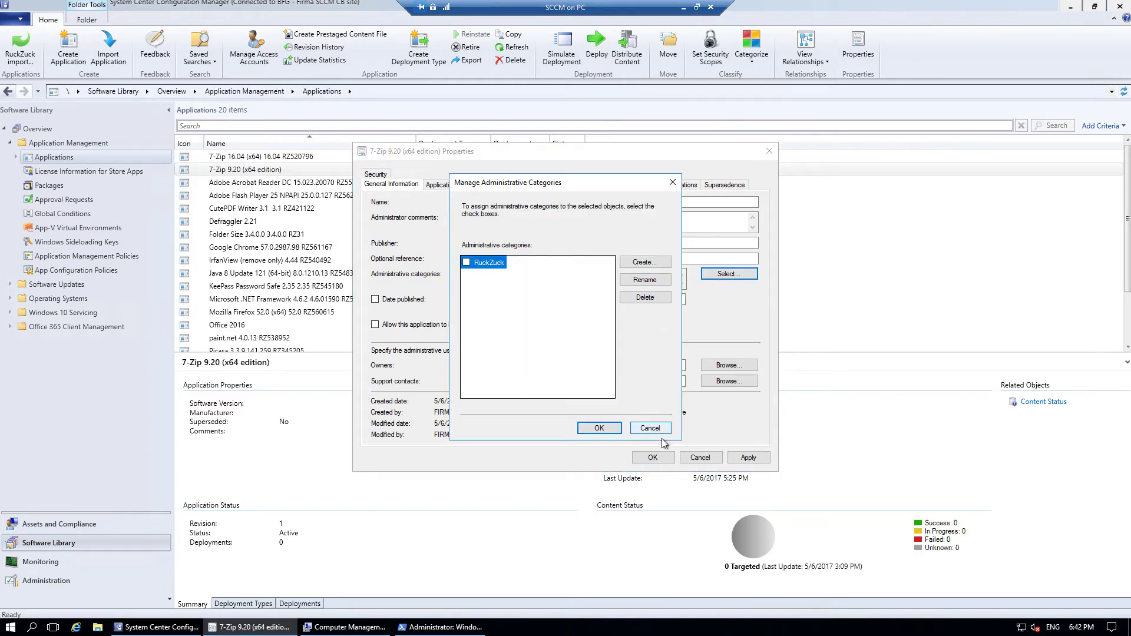
left_click(658, 430)
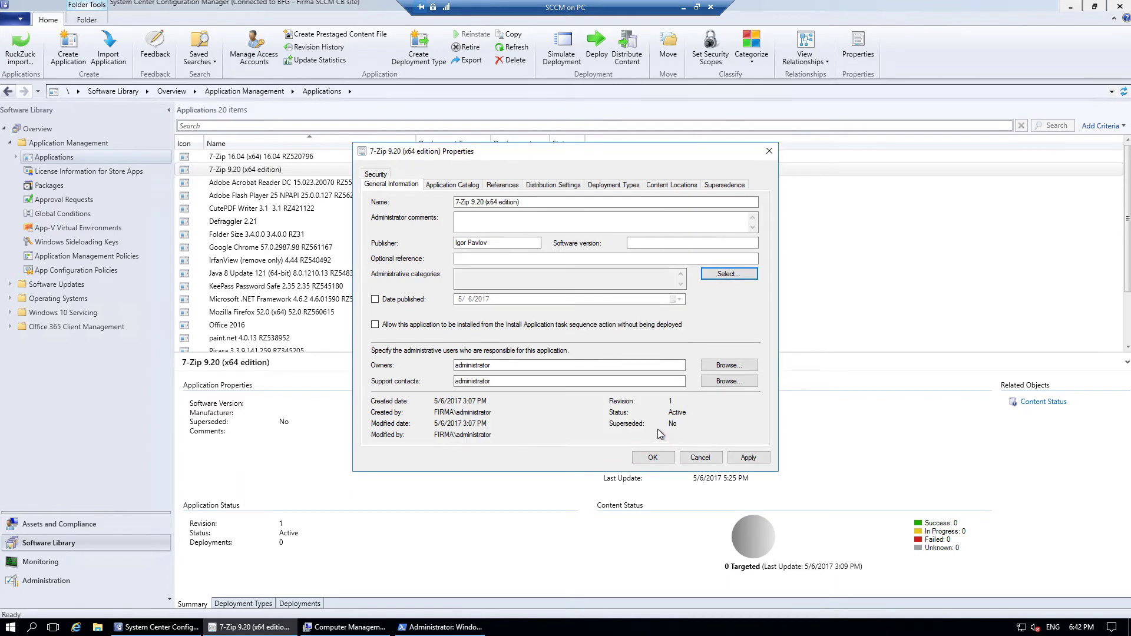
left_click(378, 327)
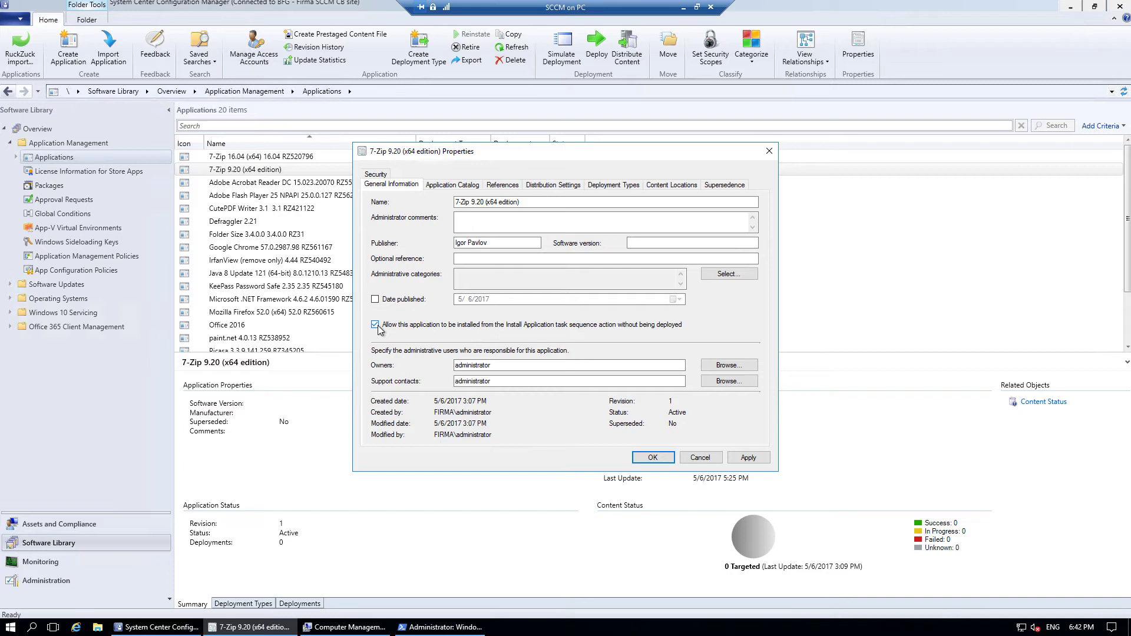
left_click(377, 327)
Assign the Compression user category to the application in its Application Catalog settings, keeping English (United States) as the language.
left_click(459, 187)
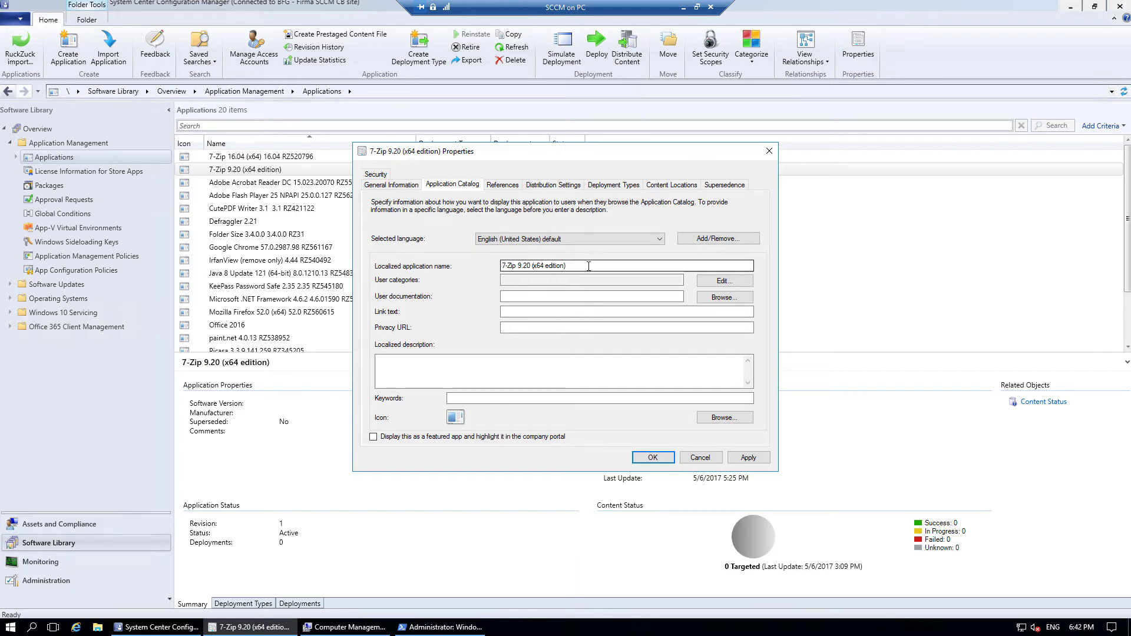
left_click(626, 240)
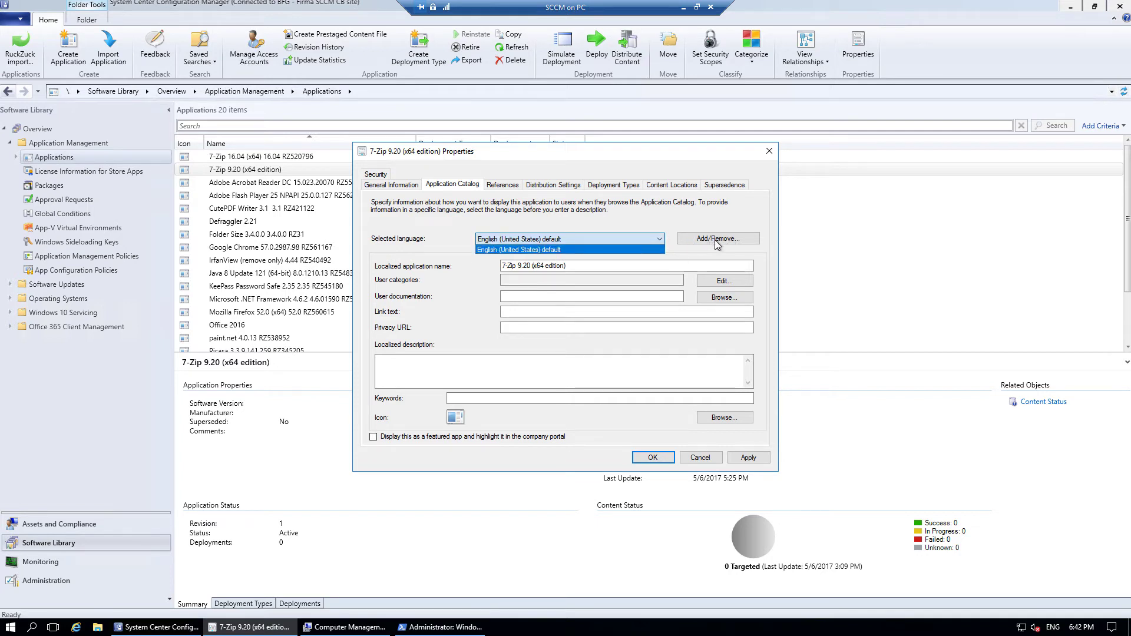
left_click(530, 249)
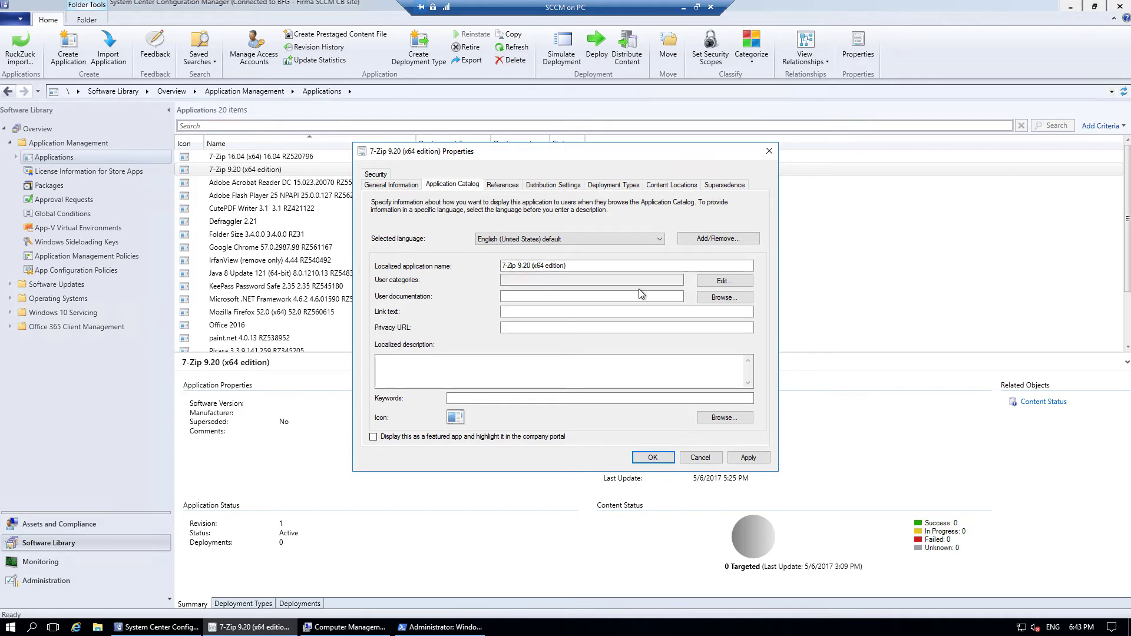
left_click(707, 283)
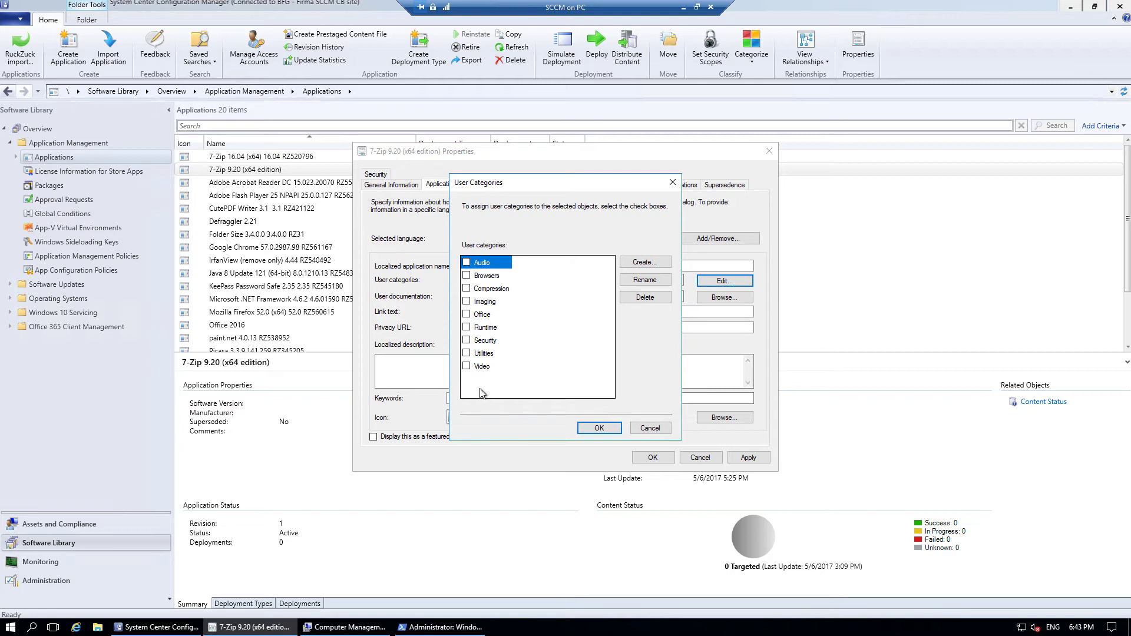
left_click(466, 288)
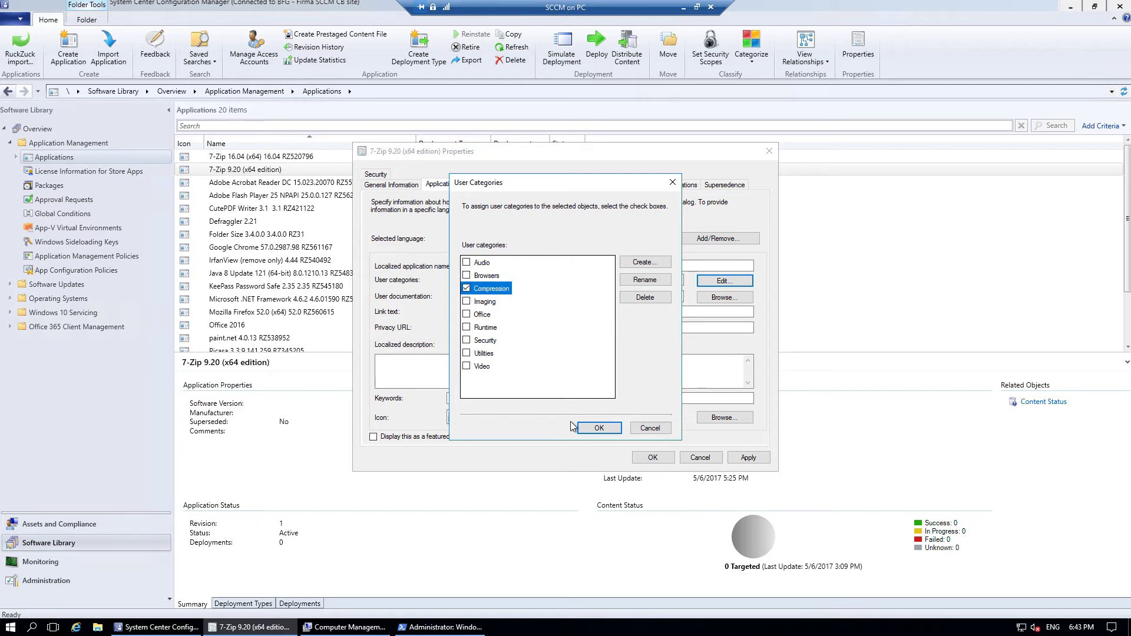
left_click(592, 427)
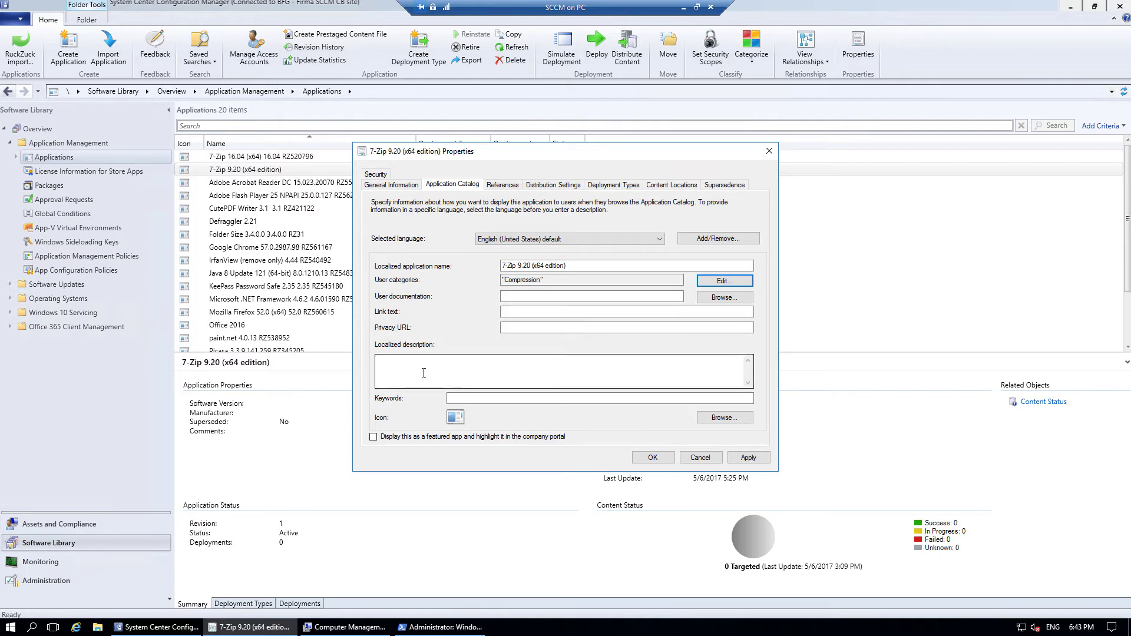
Set the catalog icon to the 7z icon from 7zFM.exe in \\WIN10\c$\Program Files\7-Zip and apply the application changes.
left_click(706, 422)
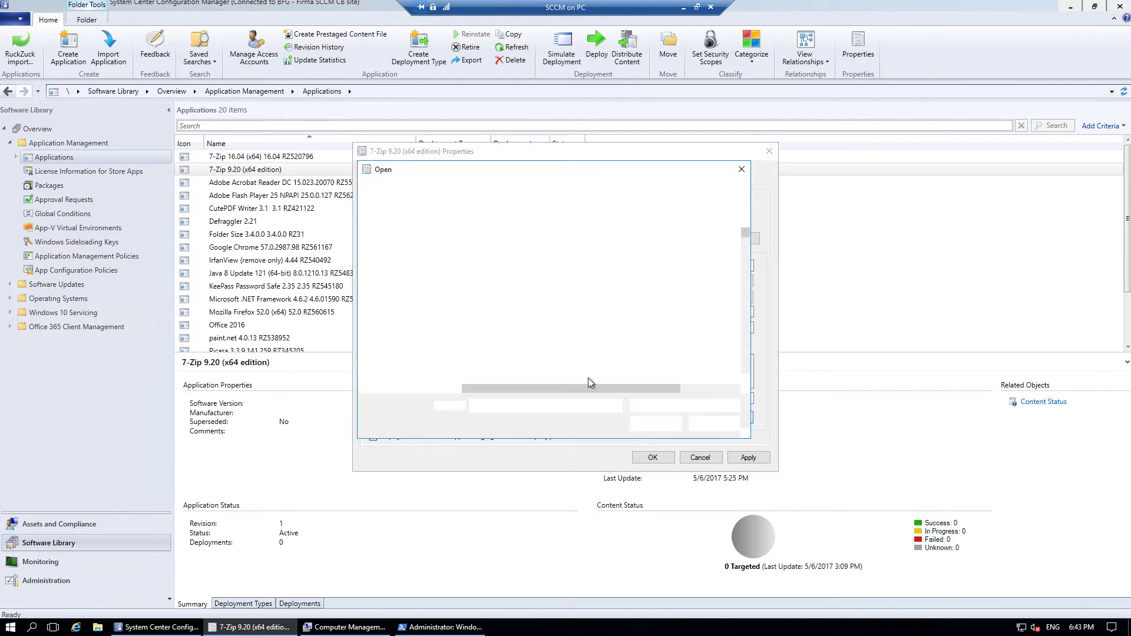
type("\\\\win")
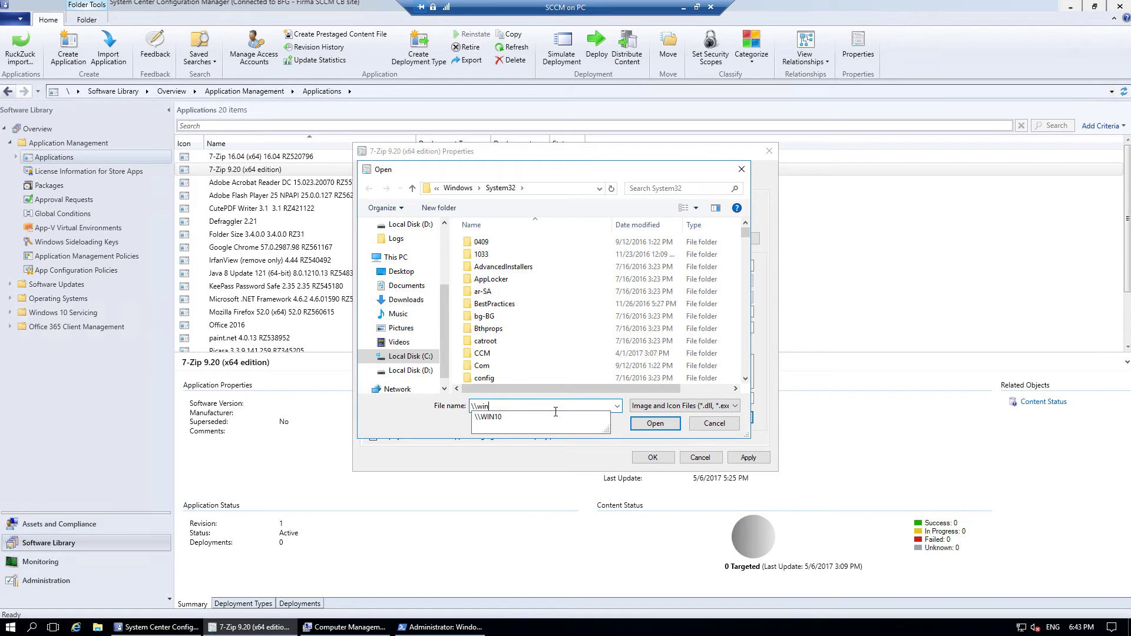
key("Down")
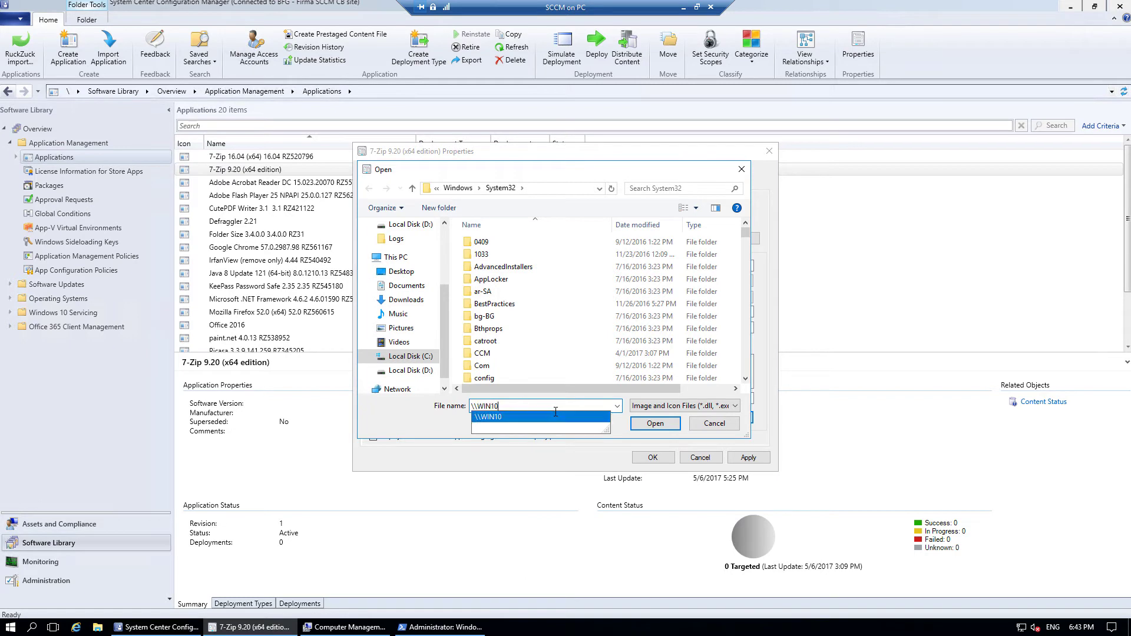
type("\\c$")
key("Return")
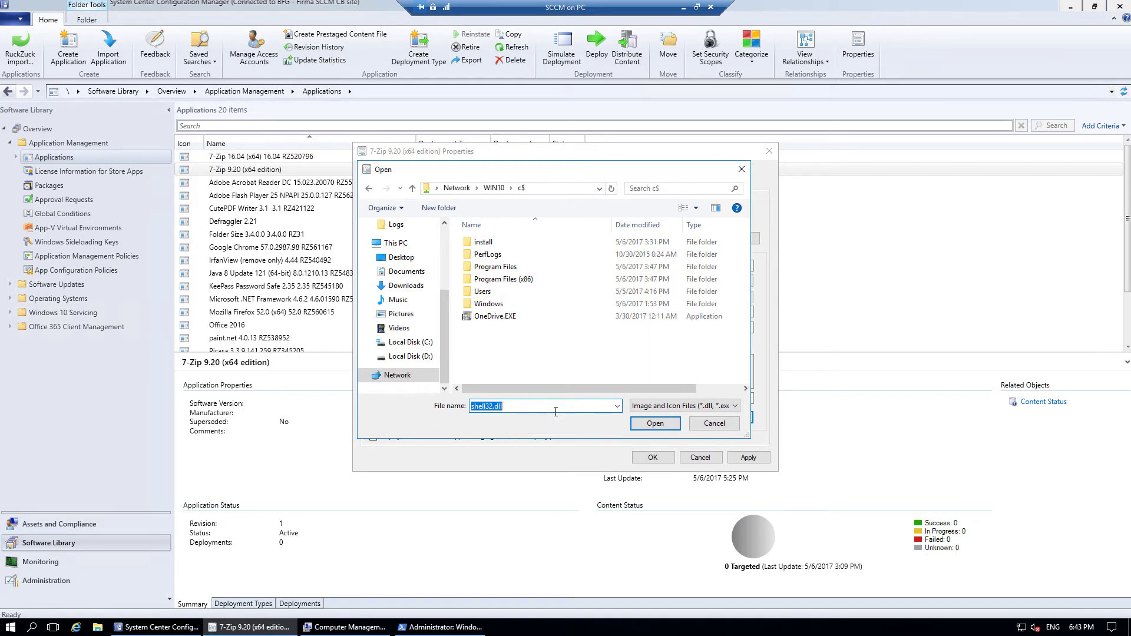
double_click(507, 268)
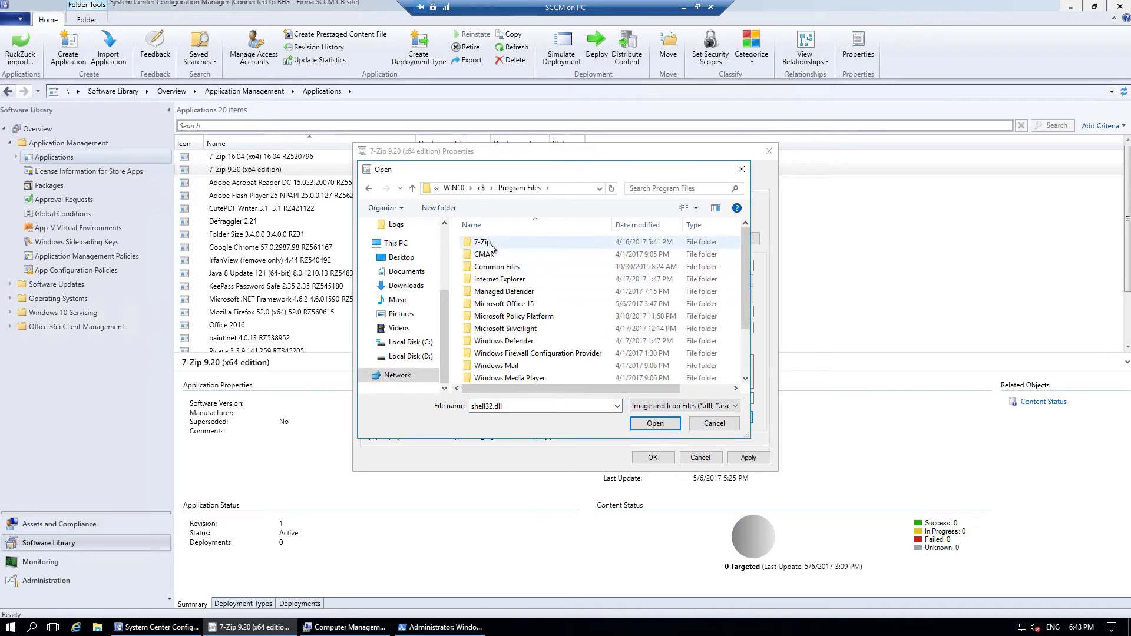
double_click(489, 242)
double_click(488, 279)
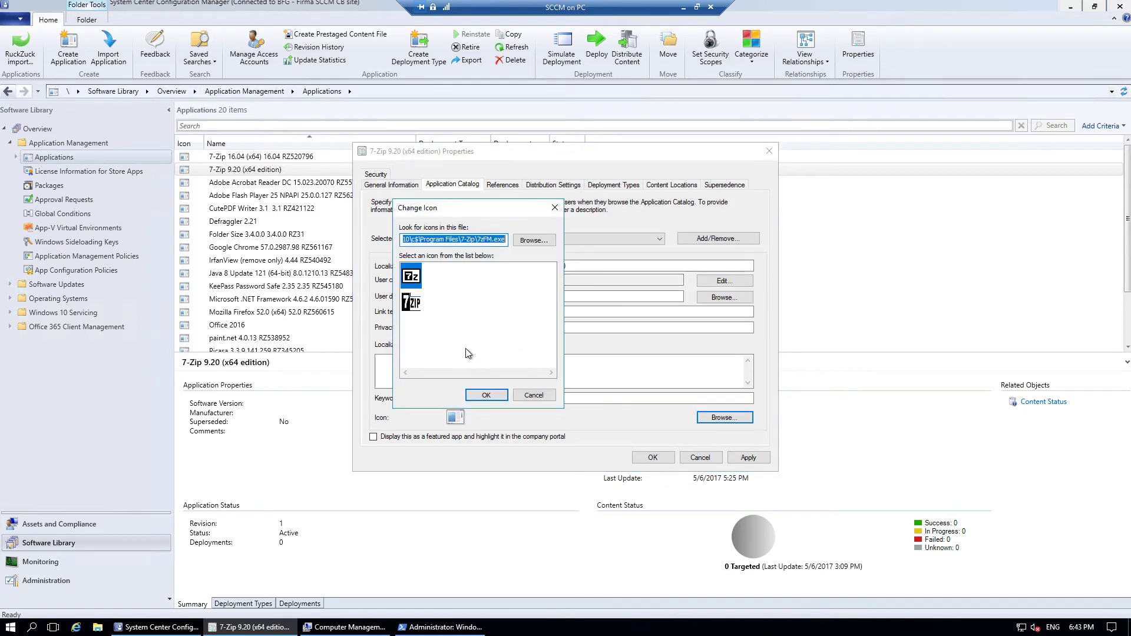
left_click(486, 395)
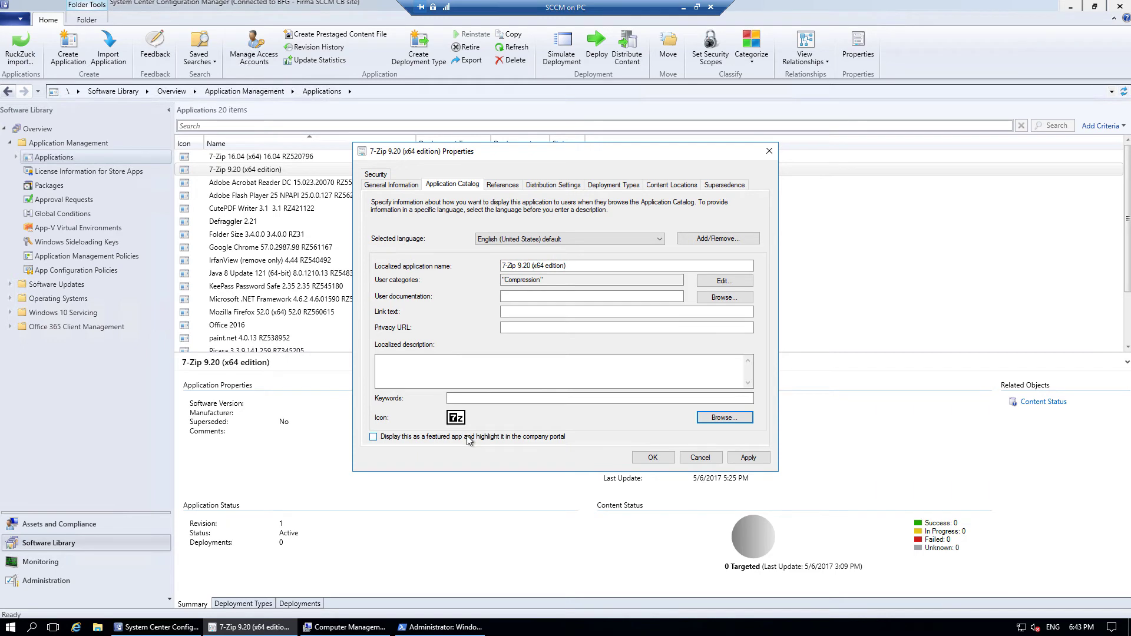
left_click(748, 458)
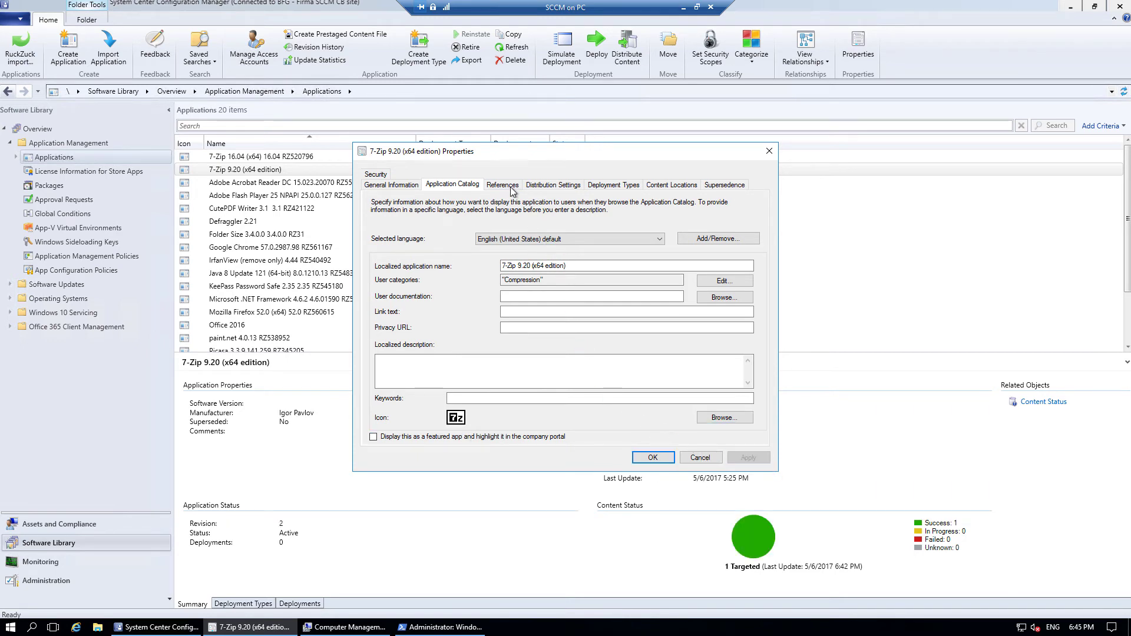
Review the application's references, distribution settings, deployment types, content locations and supersedence.
left_click(504, 184)
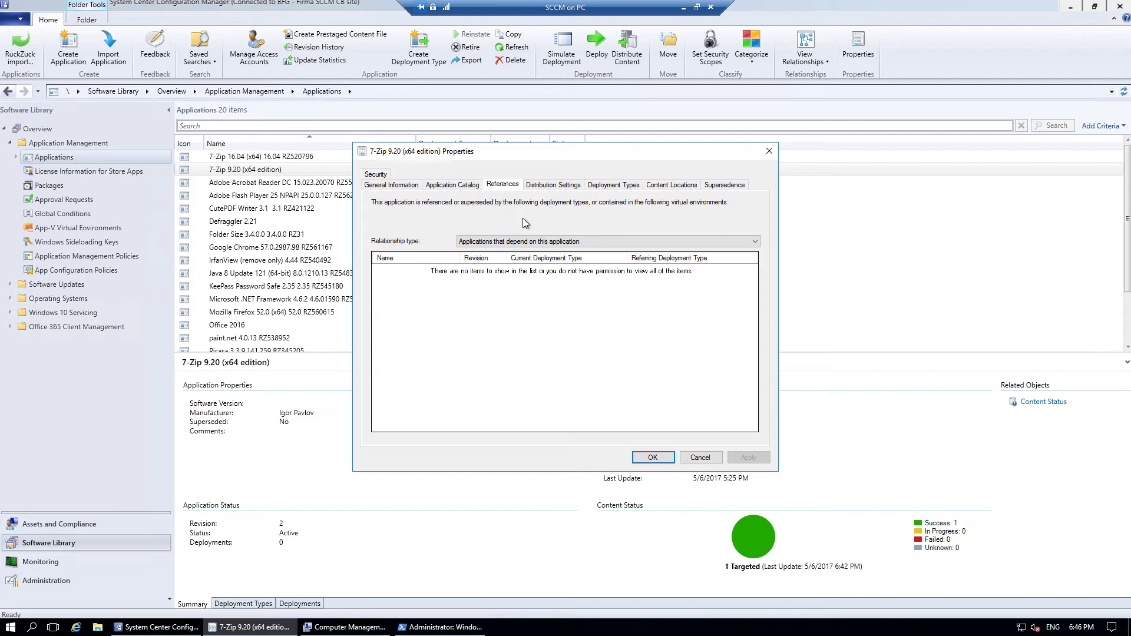
left_click(552, 187)
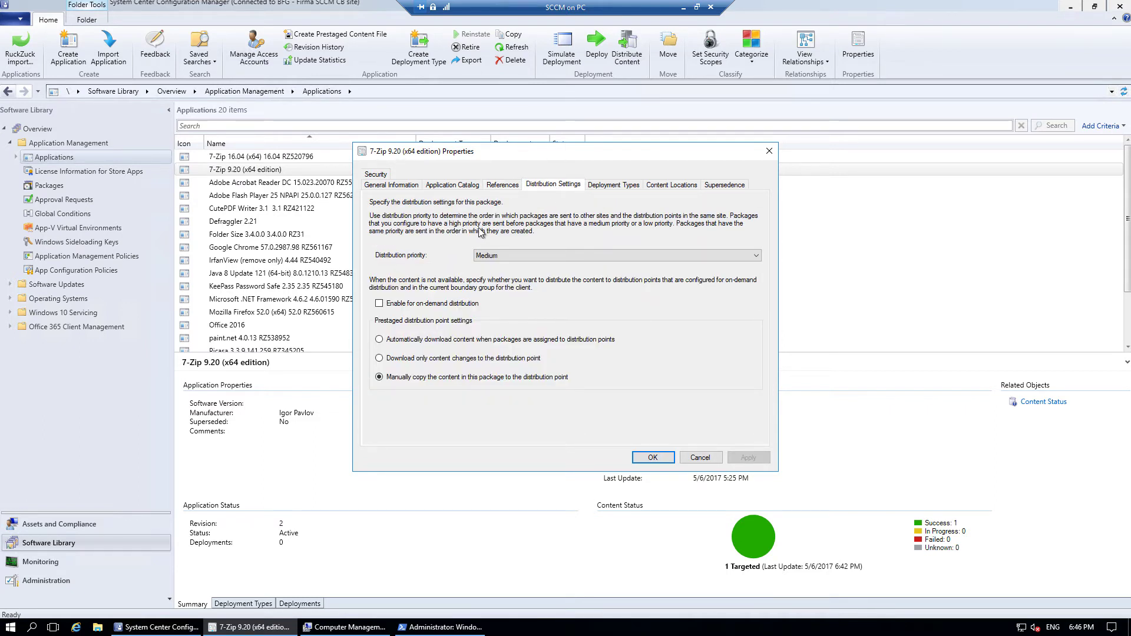
left_click(613, 186)
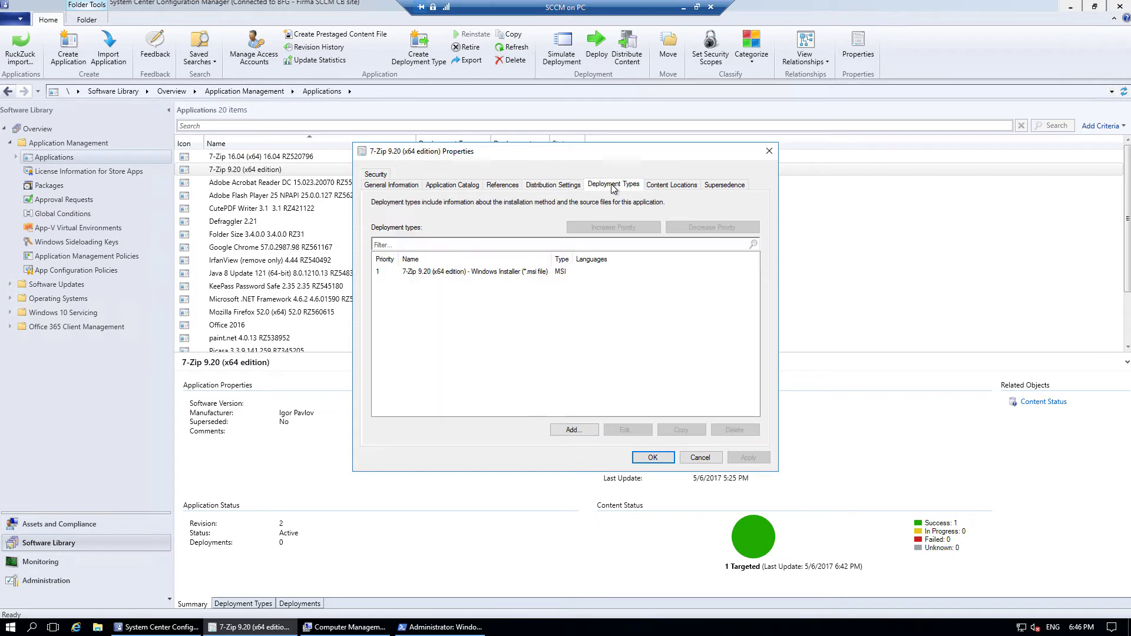
left_click(483, 274)
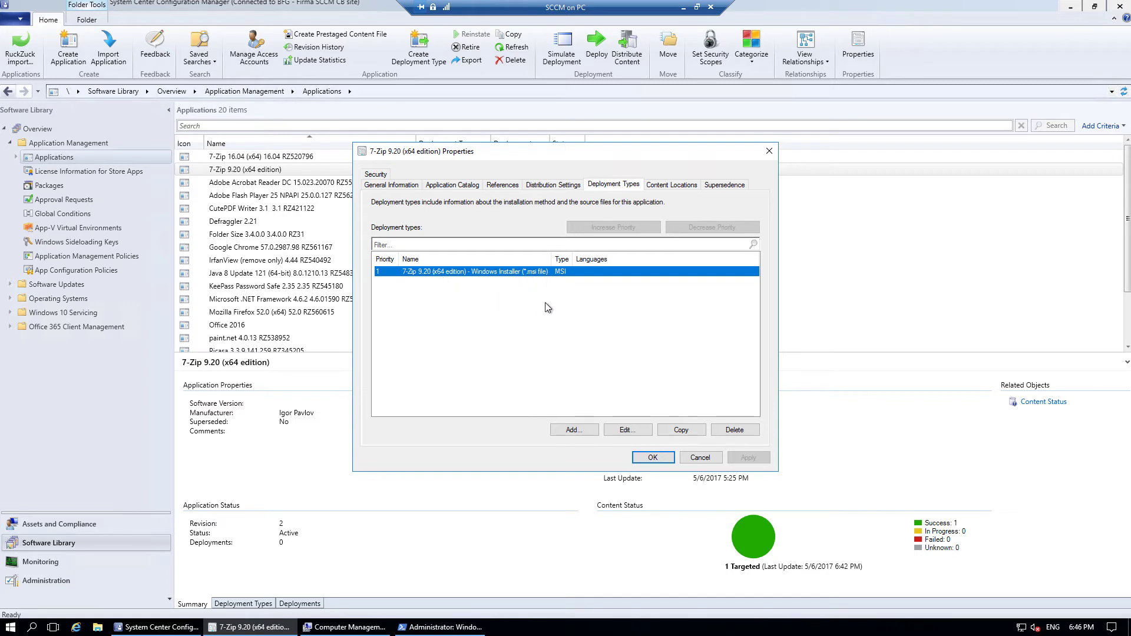
left_click(672, 184)
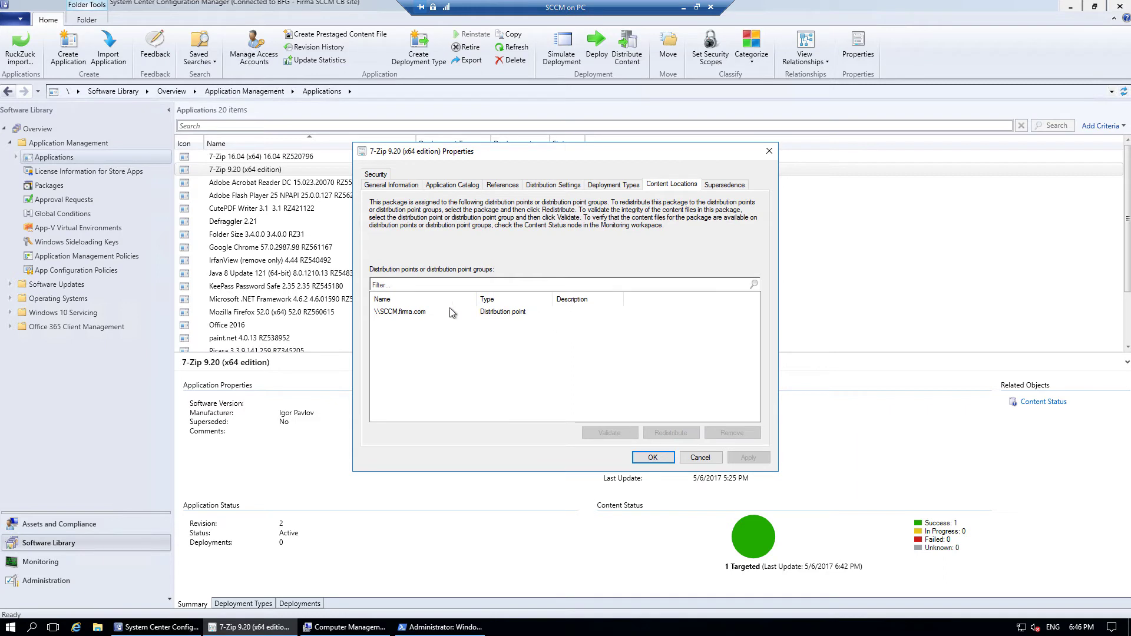
left_click(413, 311)
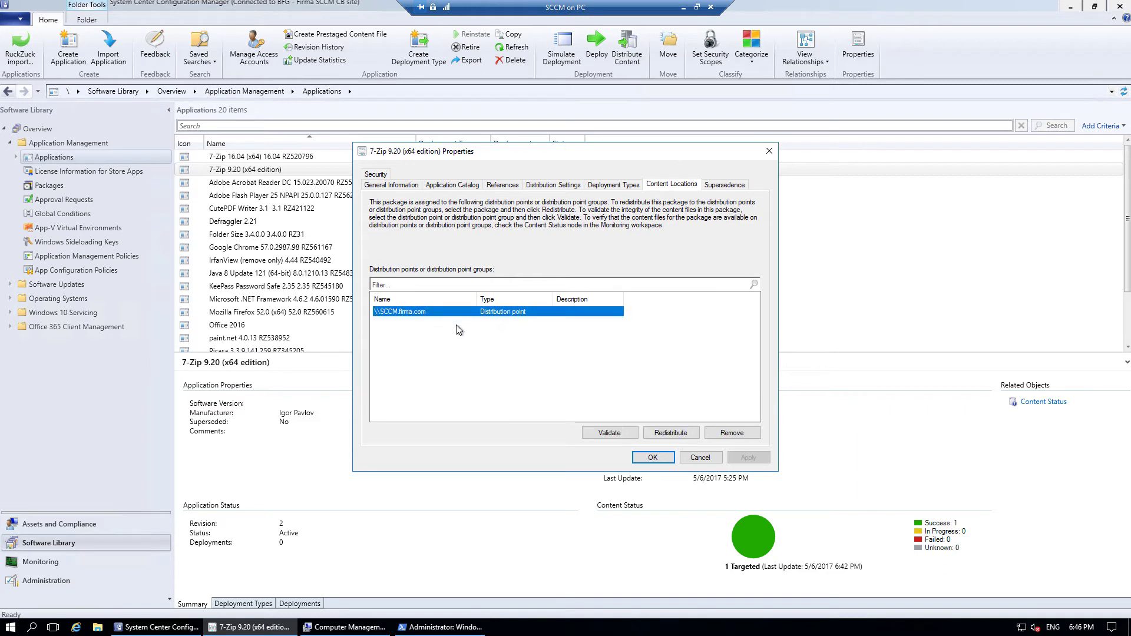
left_click(721, 185)
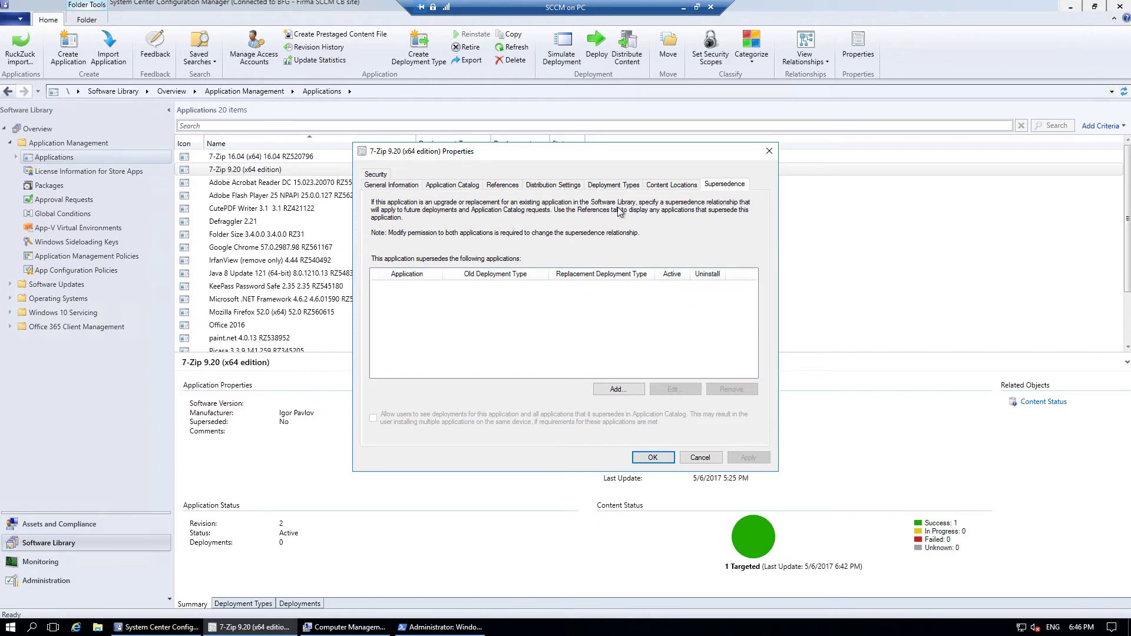
Open the 7-Zip Windows Installer deployment type for editing and examine its general and content settings, including the available deployment options.
left_click(615, 185)
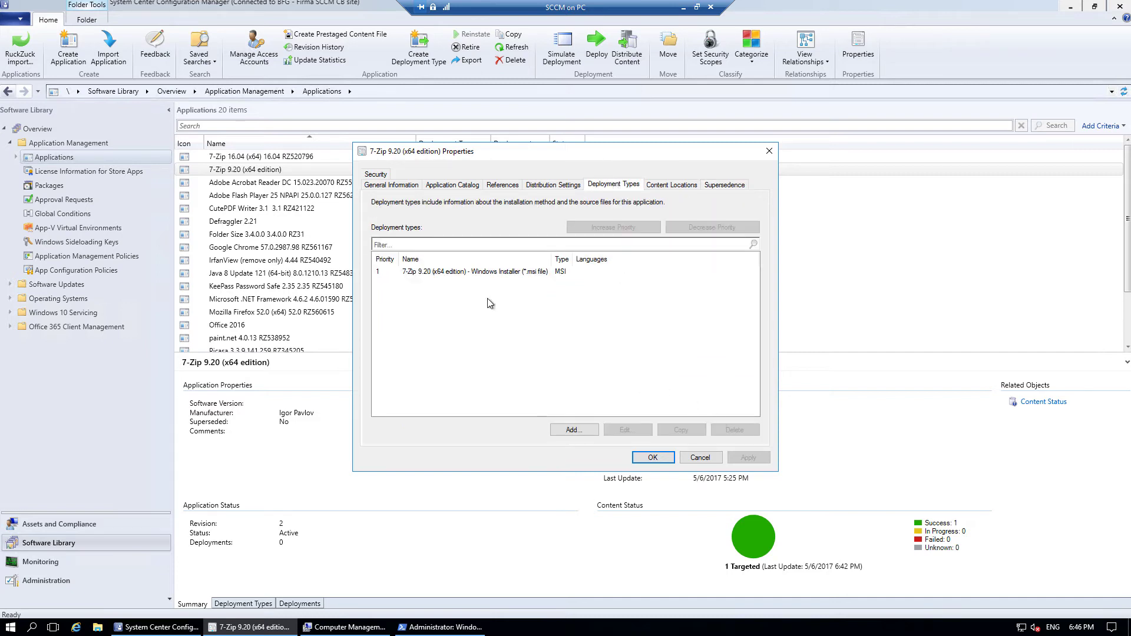
left_click(460, 273)
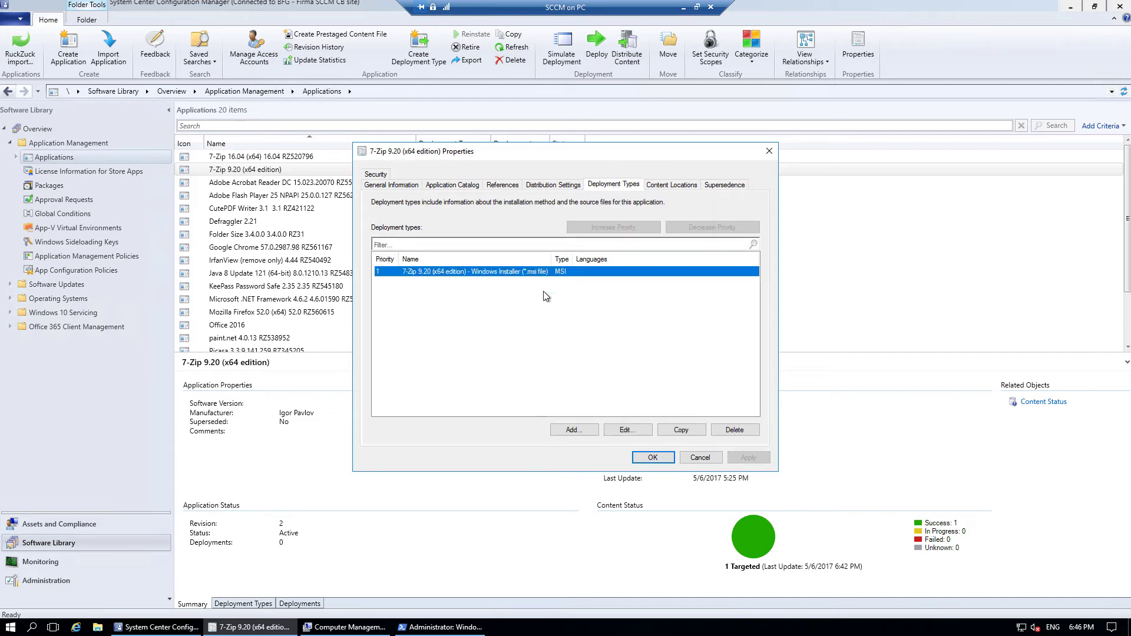
left_click(625, 432)
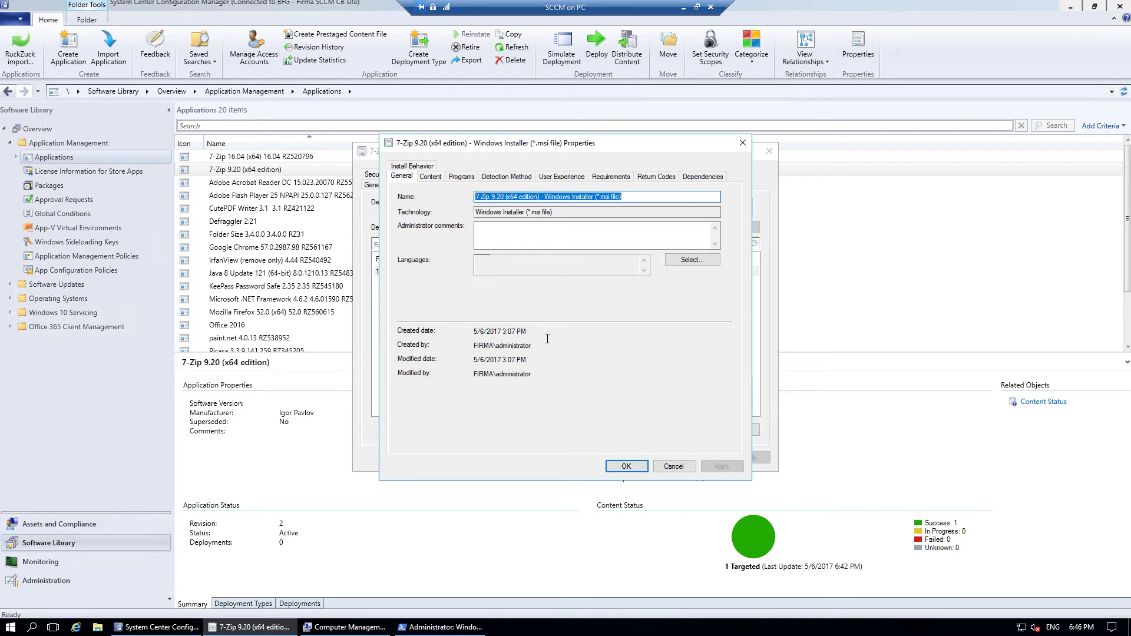
left_click(649, 198)
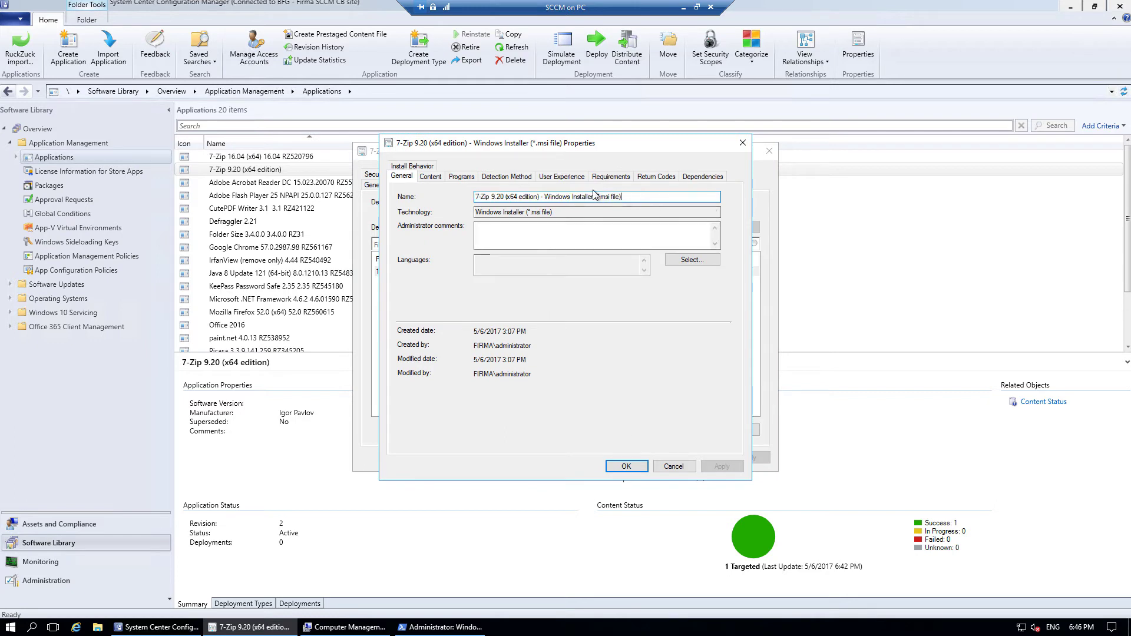
left_click(563, 214)
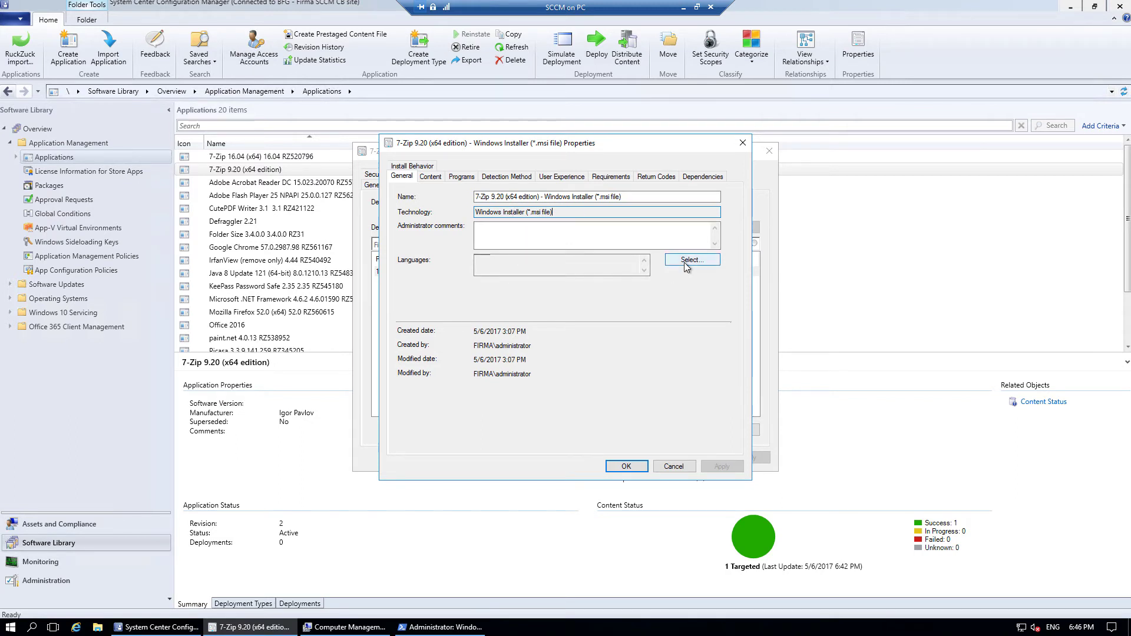
left_click(435, 177)
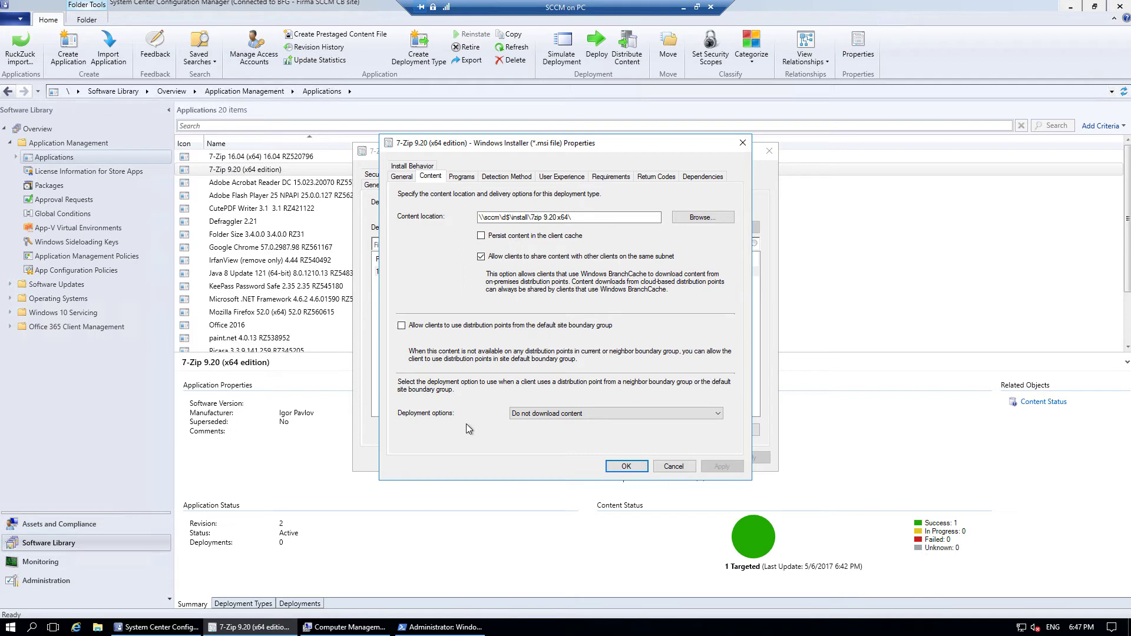
left_click(605, 415)
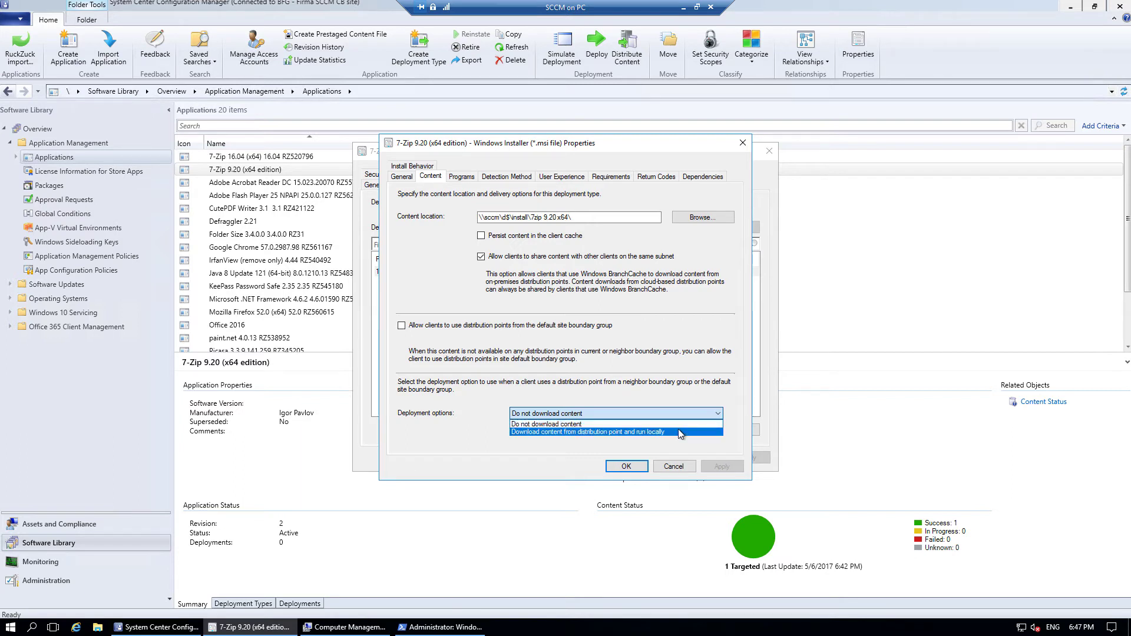
left_click(570, 338)
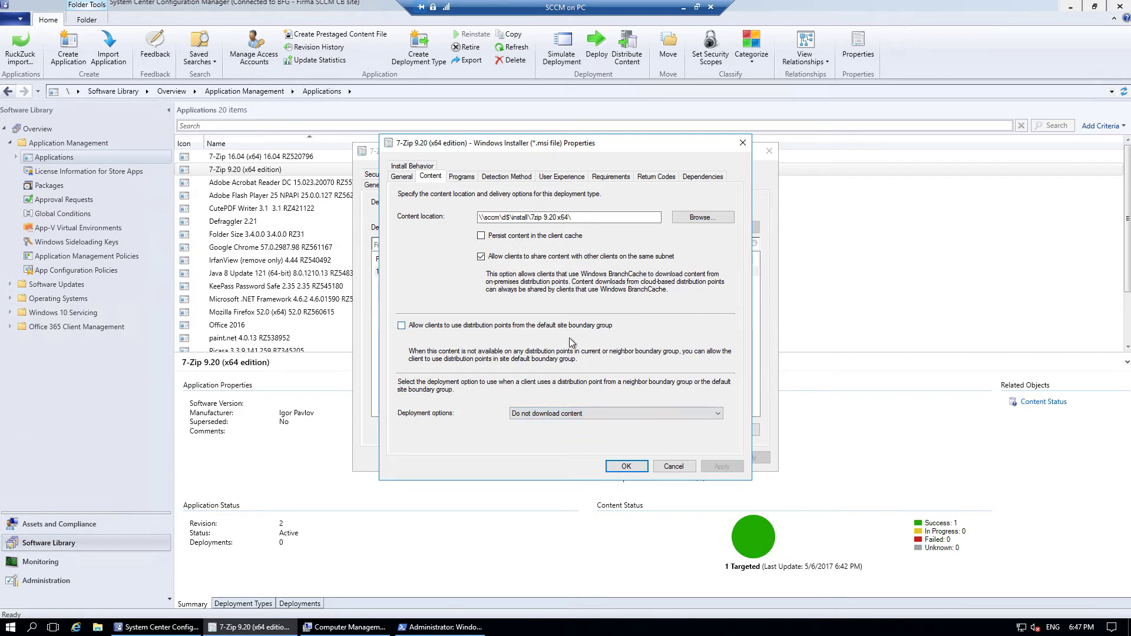
Examine the deployment type's install and uninstall programs, detection clause, user experience settings with visibility choices, and return codes.
left_click(461, 178)
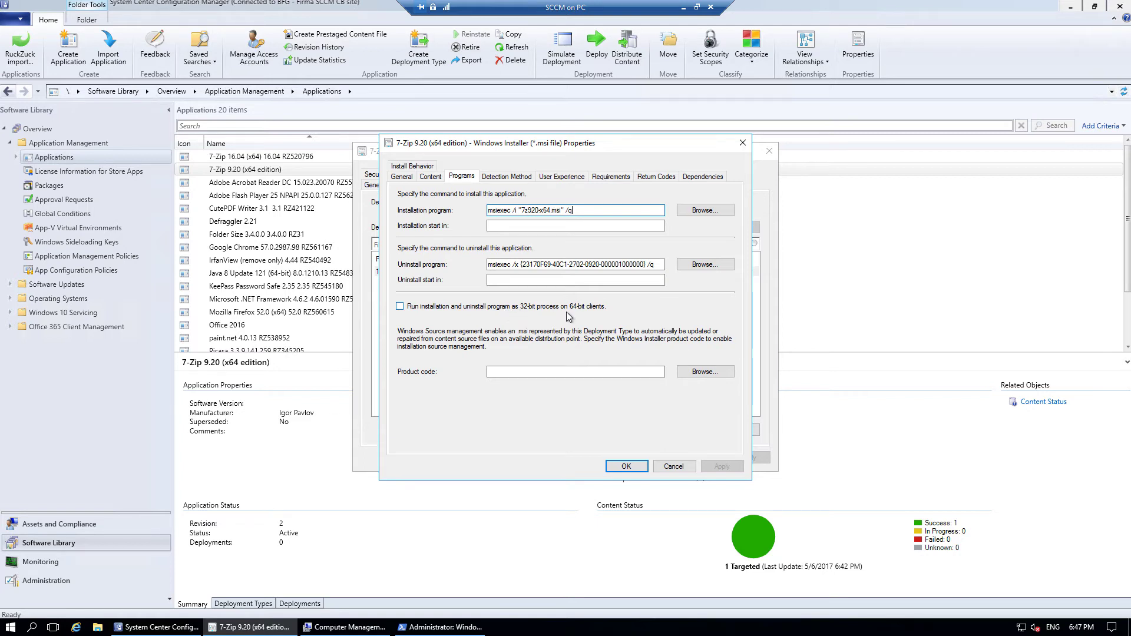
left_click(503, 179)
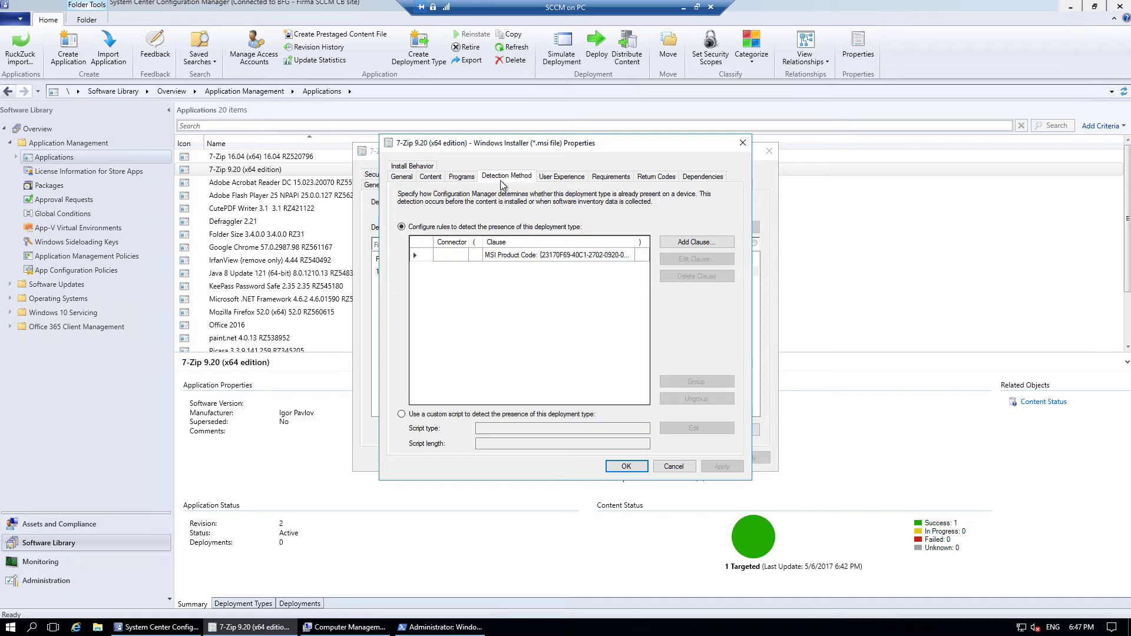
left_click(557, 257)
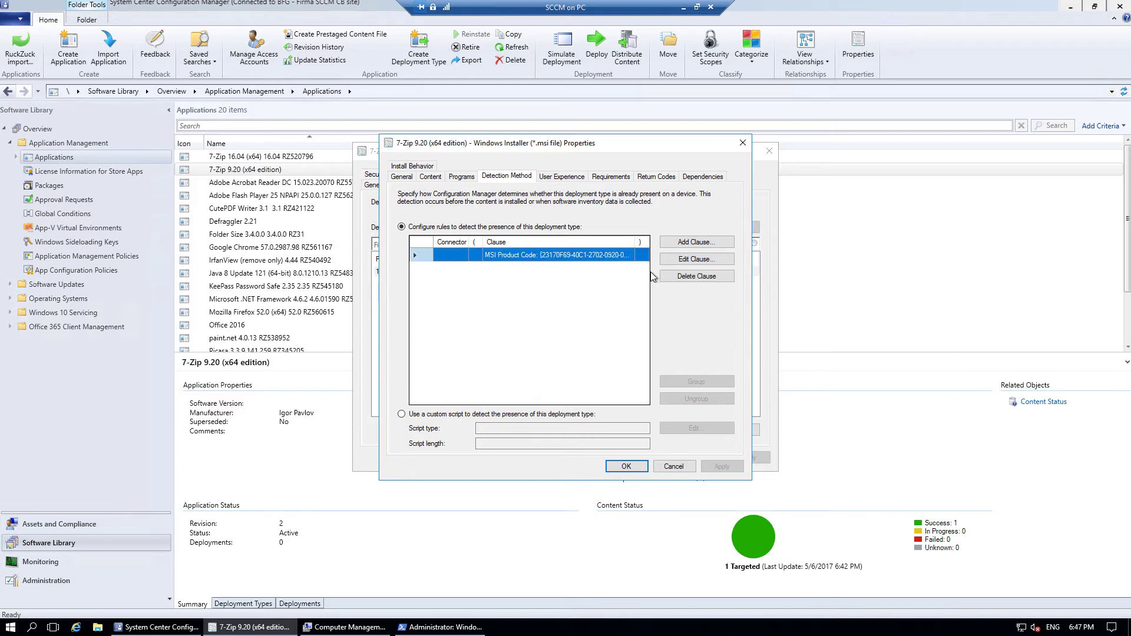
left_click(563, 178)
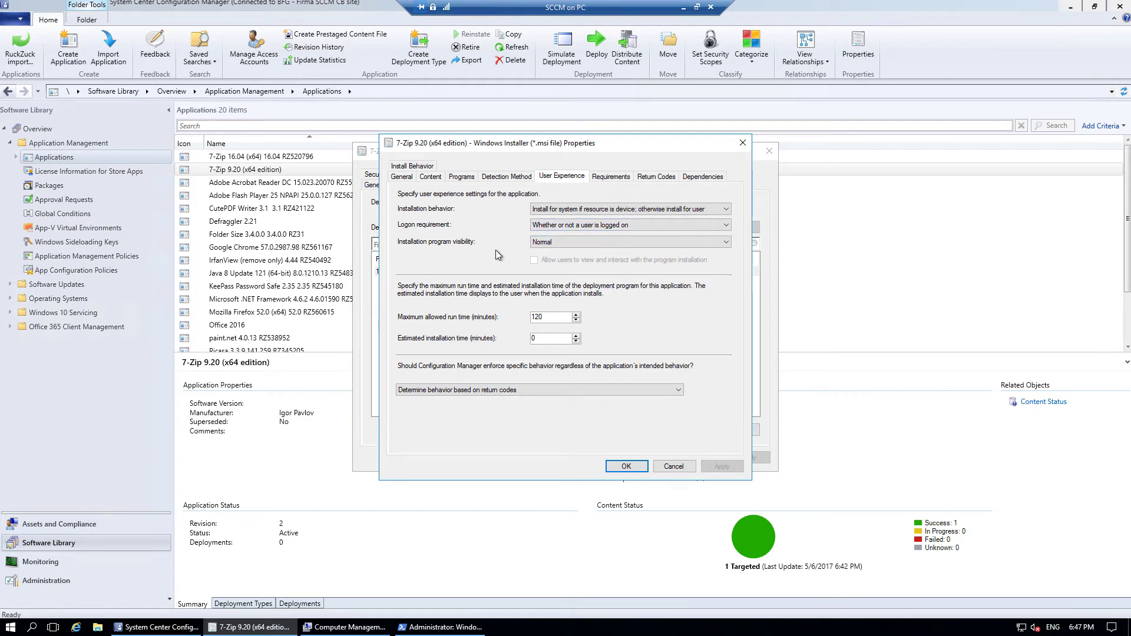
left_click(599, 246)
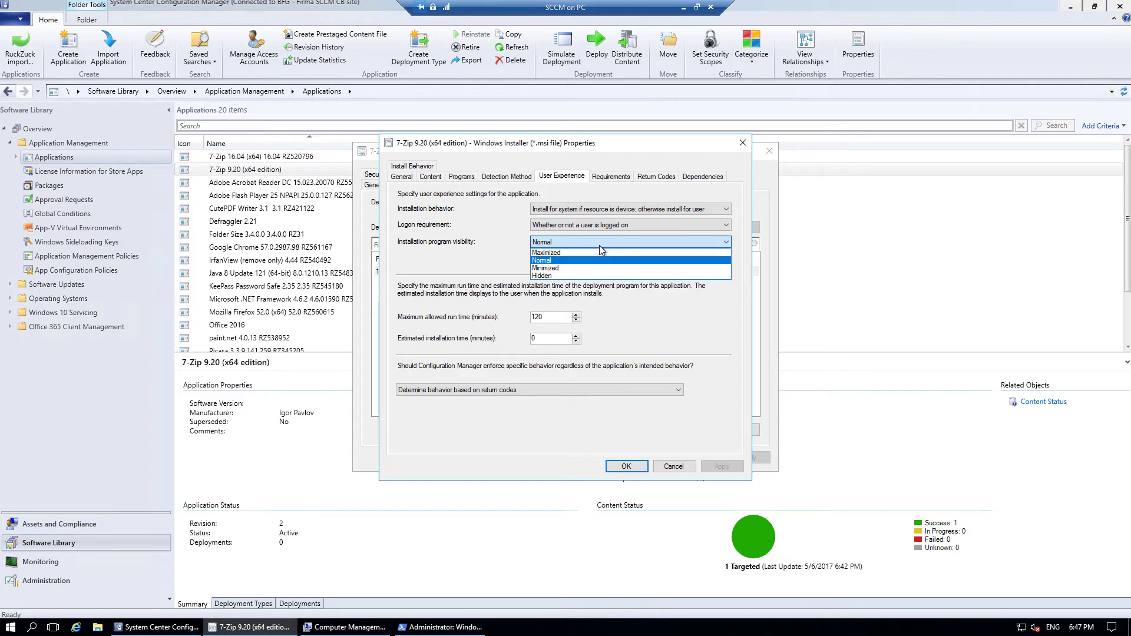
left_click(599, 245)
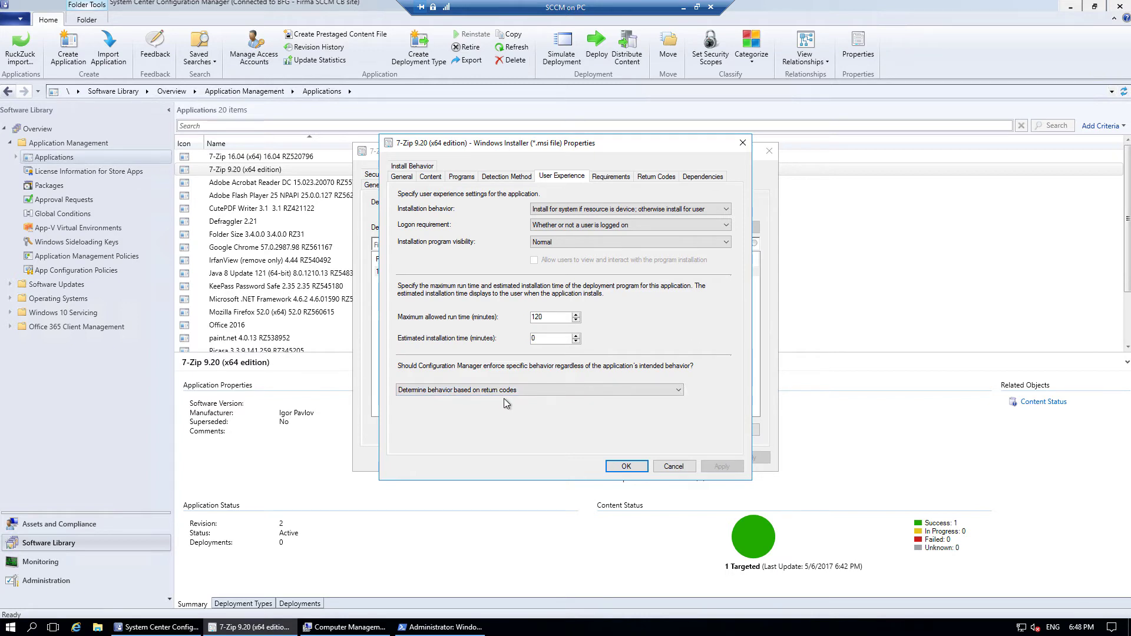
left_click(656, 176)
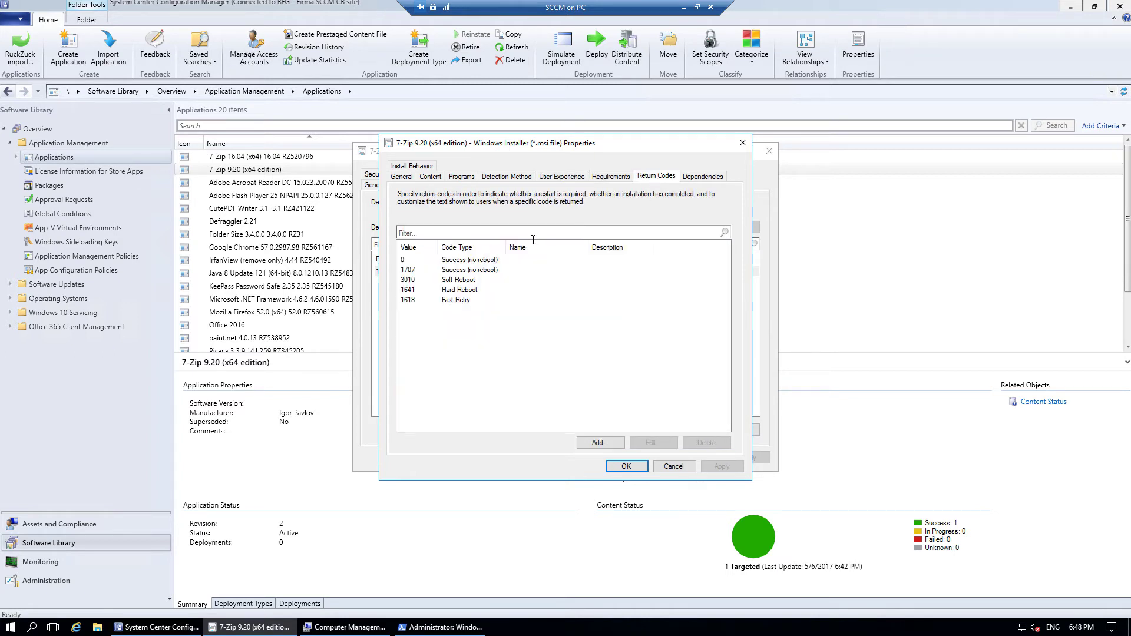
left_click(407, 262)
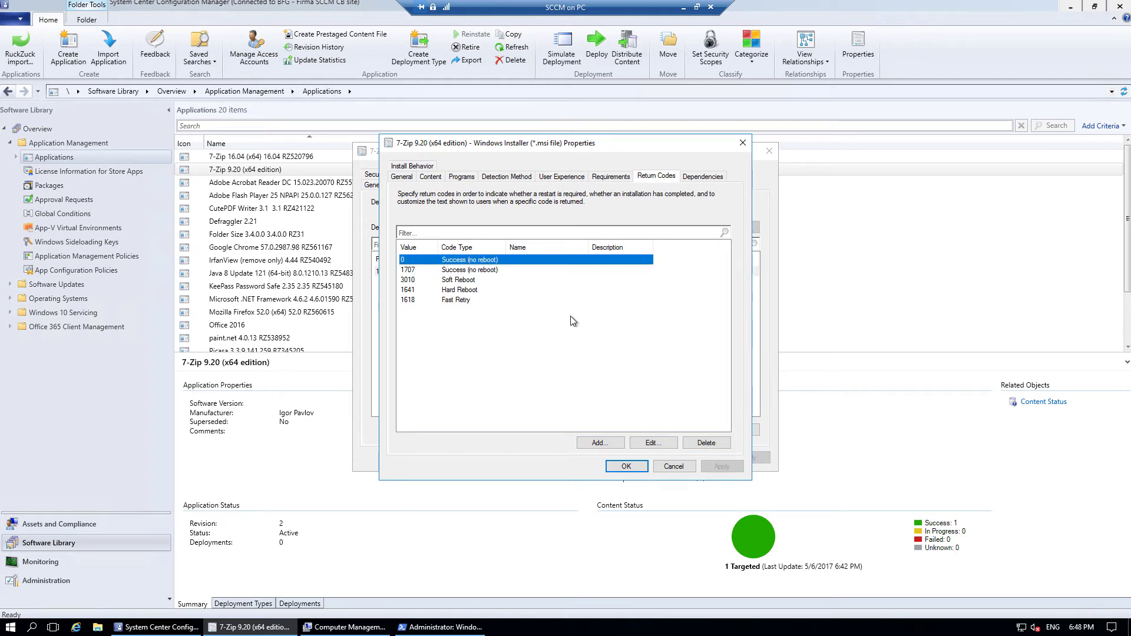
Start a new requirement for the deployment type using the Custom category and the Computer Model condition.
left_click(611, 178)
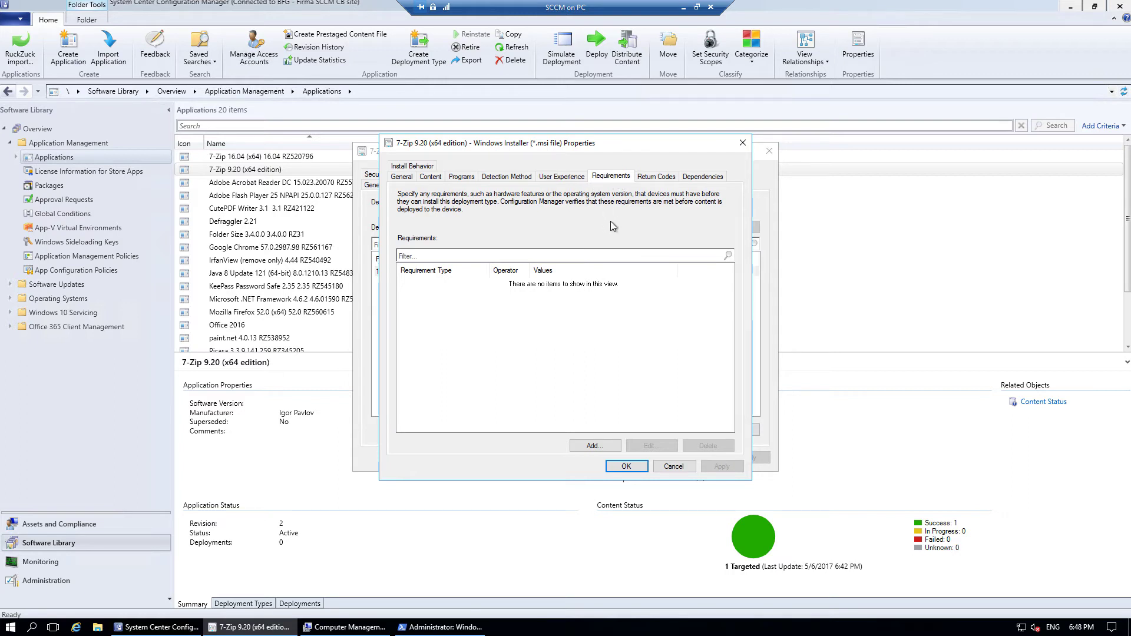
left_click(592, 447)
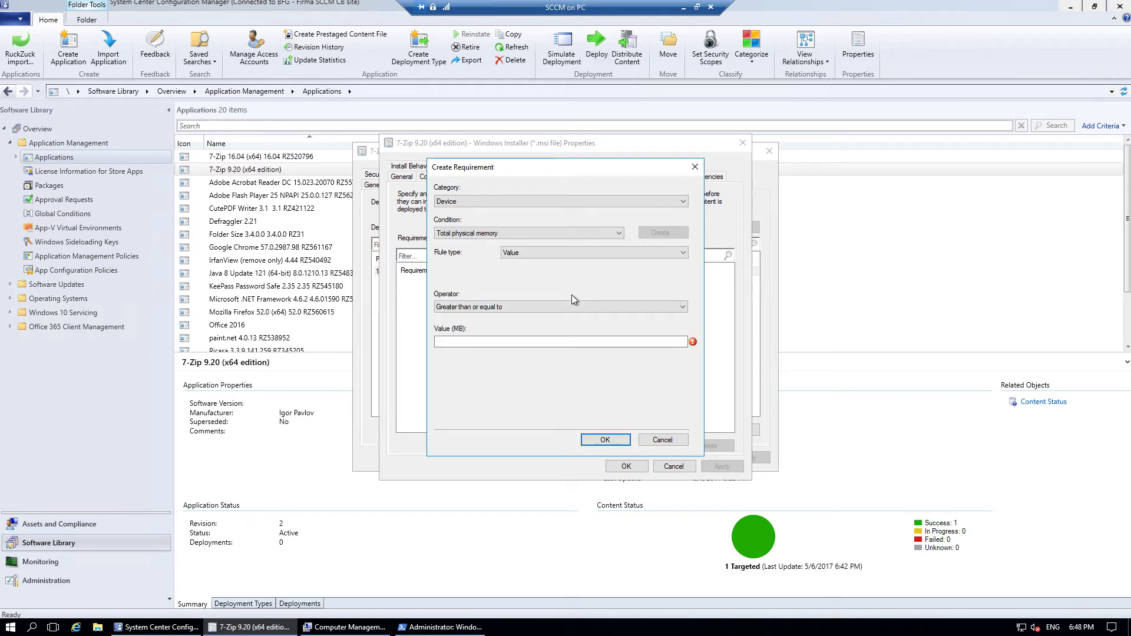
left_click(540, 203)
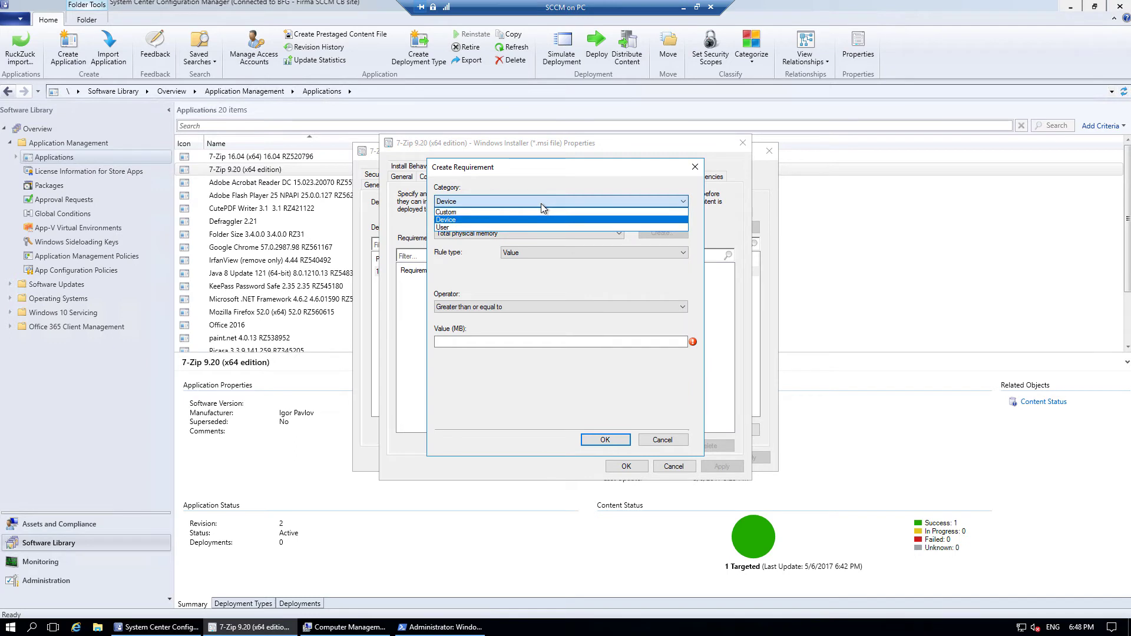
left_click(477, 212)
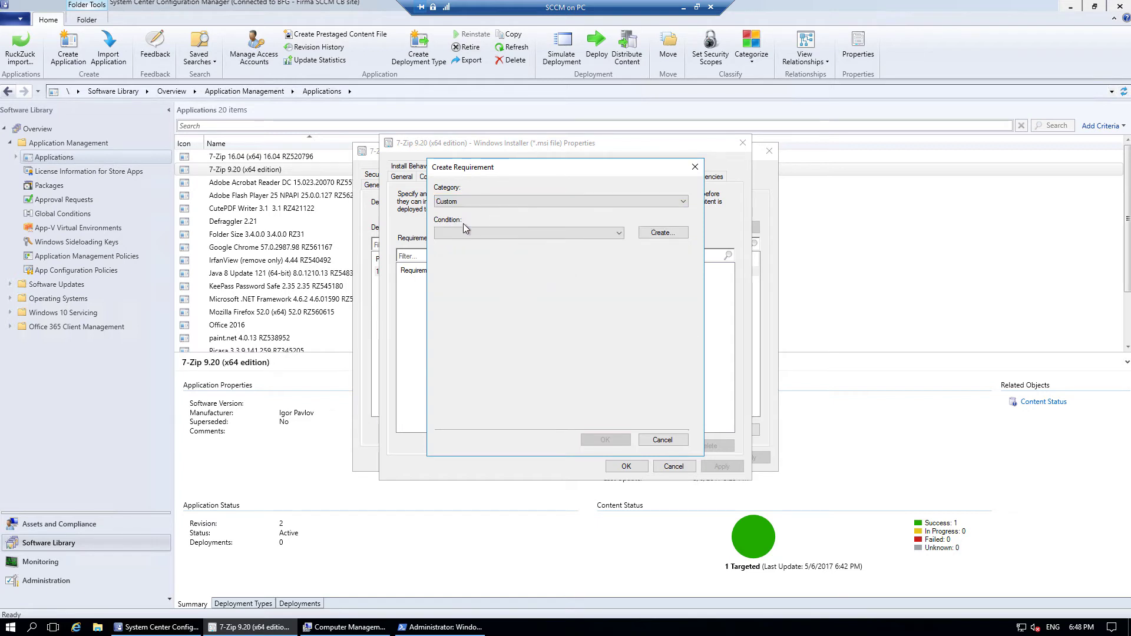
left_click(563, 235)
left_click(524, 242)
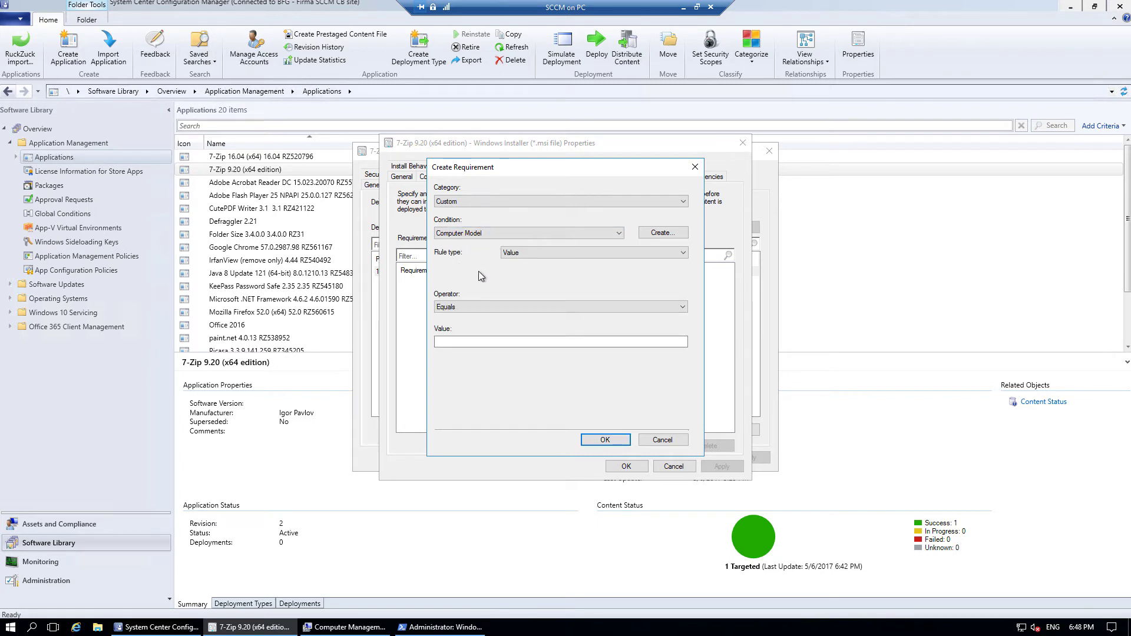
Check the model name in the PowerShell output, then add the requirement with rule type Value, operator Equals and value Virtual Machine.
left_click(596, 252)
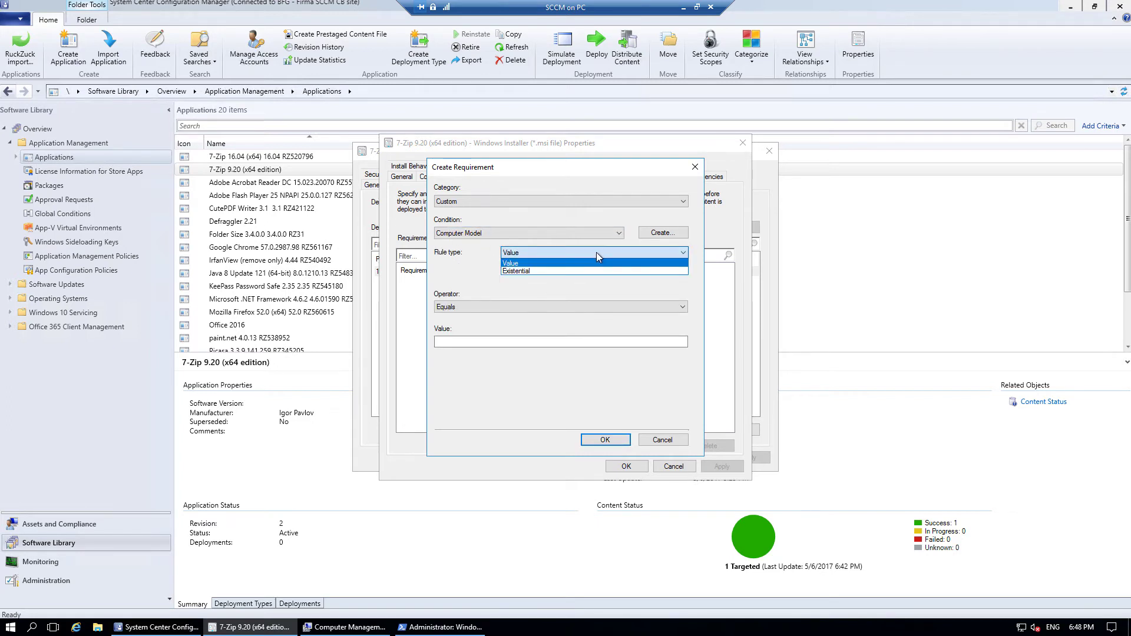
left_click(542, 264)
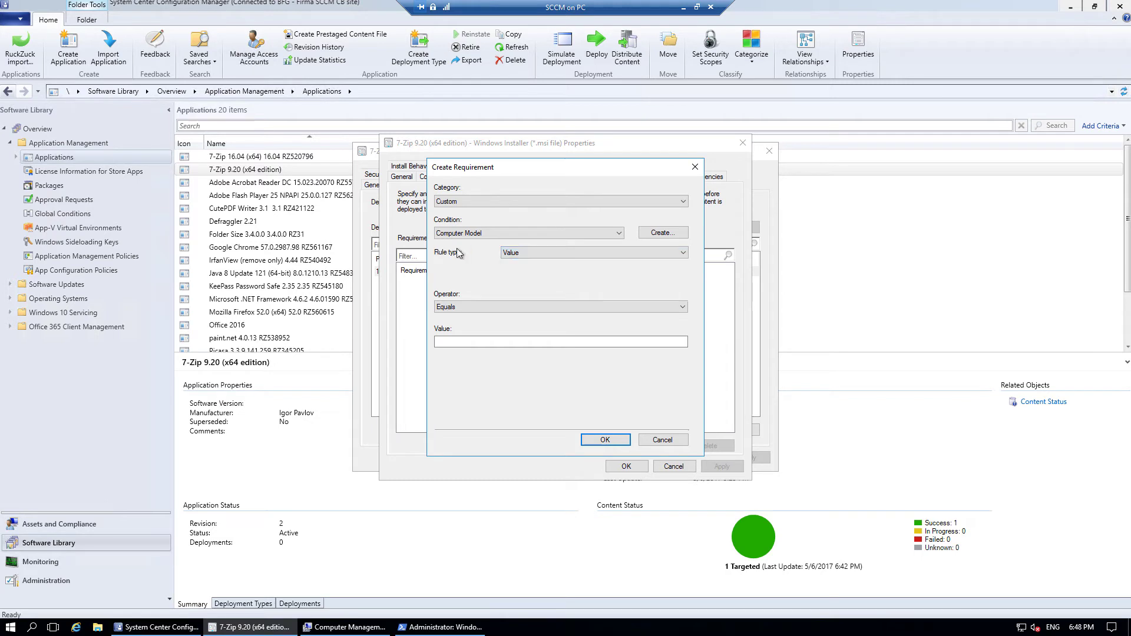
left_click(520, 307)
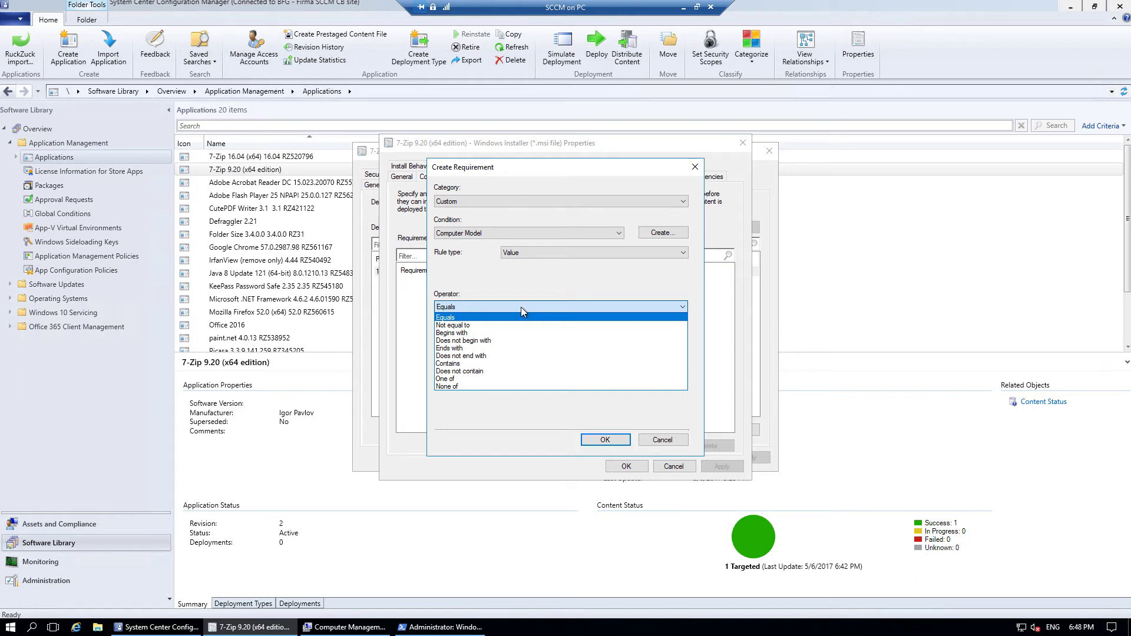
left_click(454, 268)
left_click(482, 342)
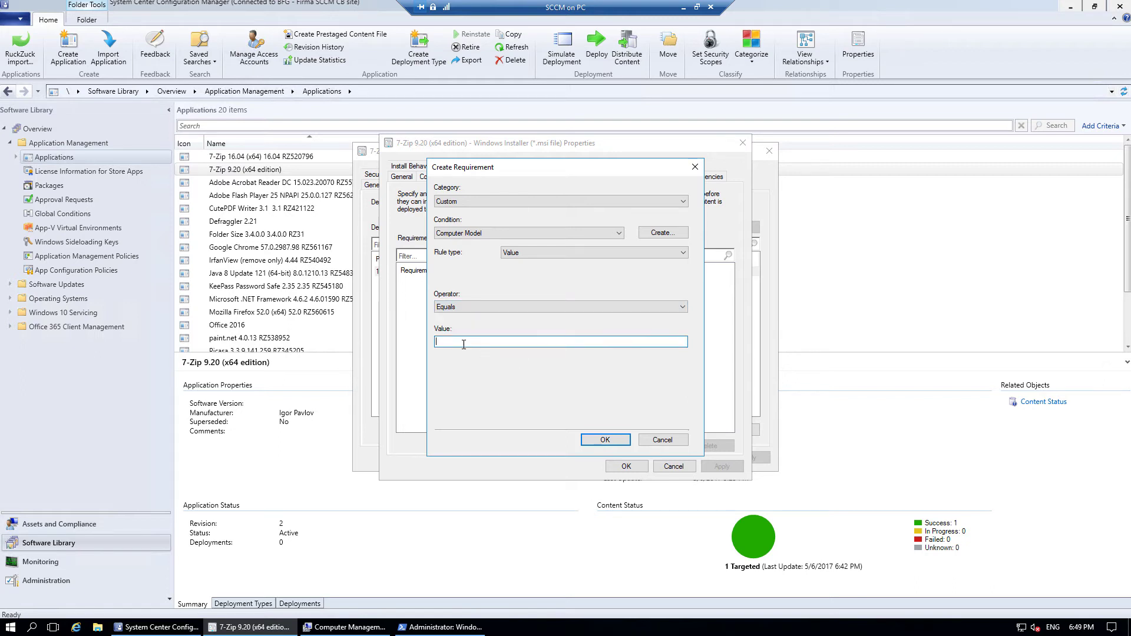
left_click(440, 626)
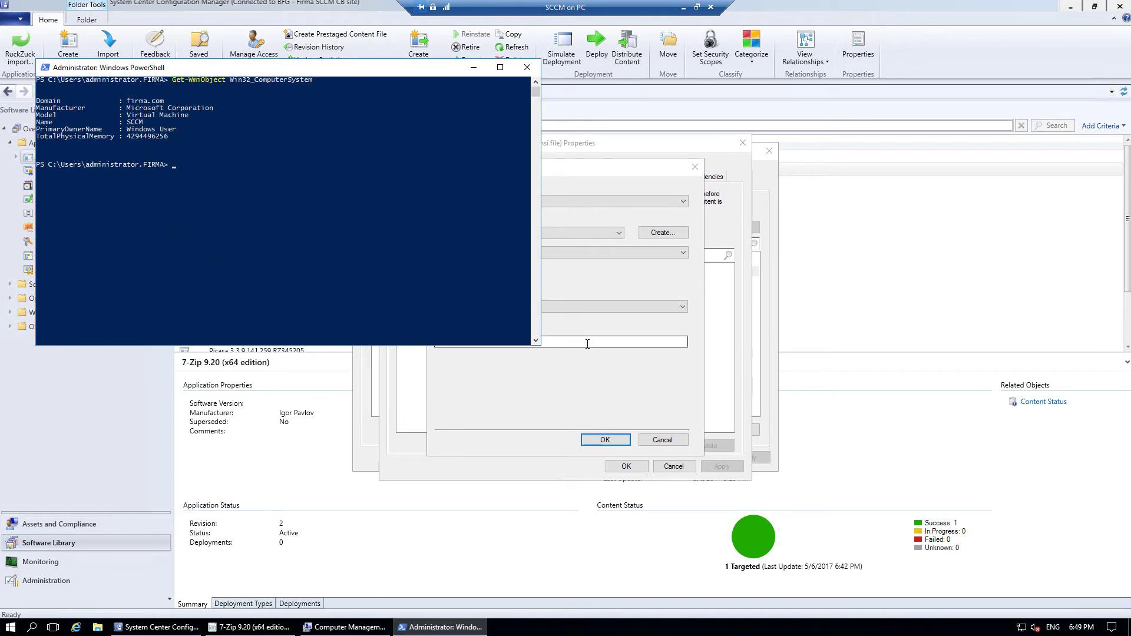
left_click(569, 350)
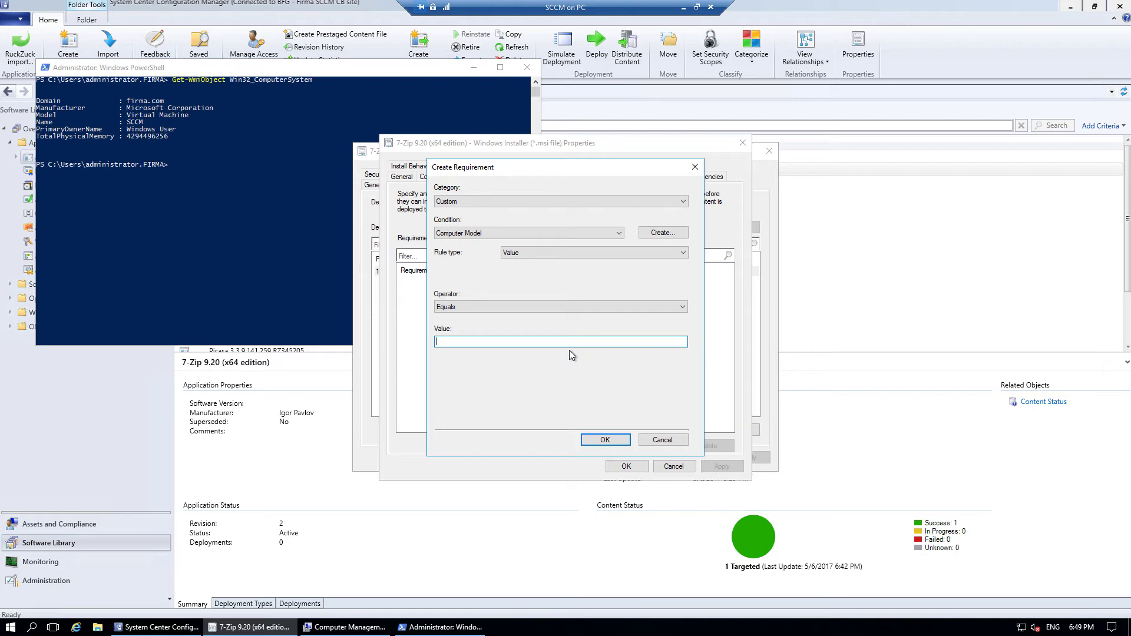
type("Virtual Machine")
left_click(602, 440)
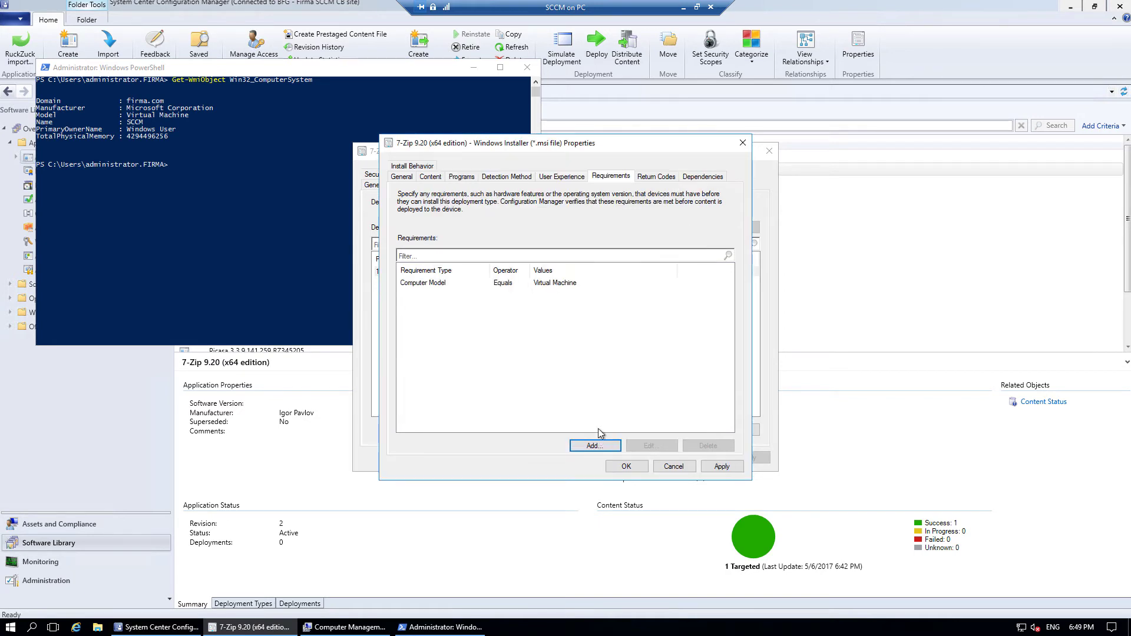
Add a custom requirement that the DHCP service condition equals Running.
left_click(593, 445)
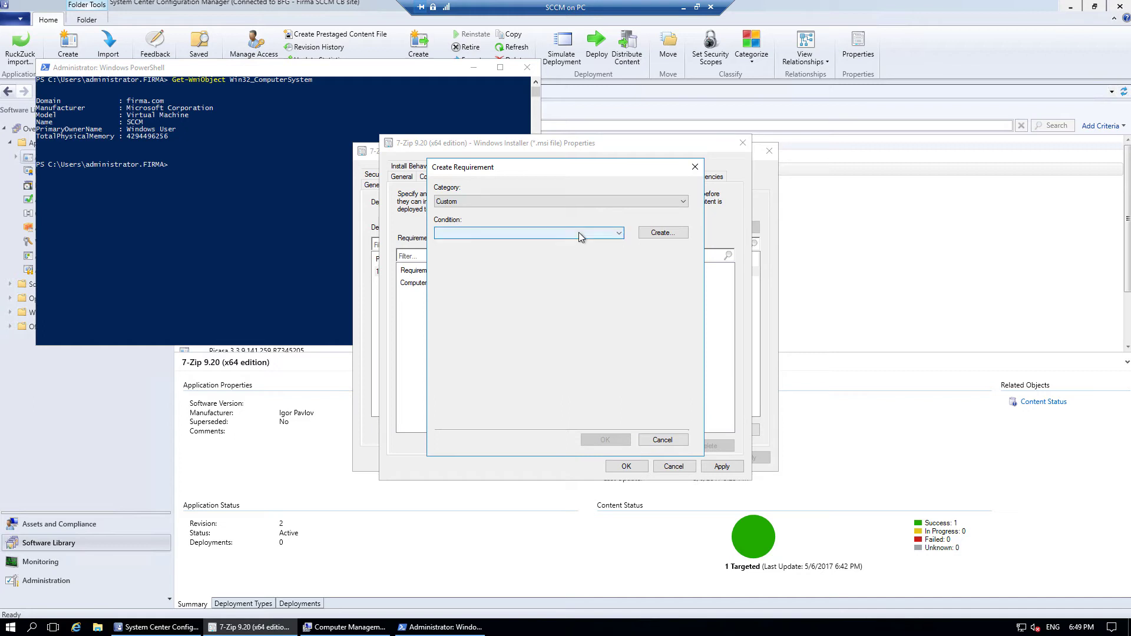
left_click(579, 233)
left_click(512, 253)
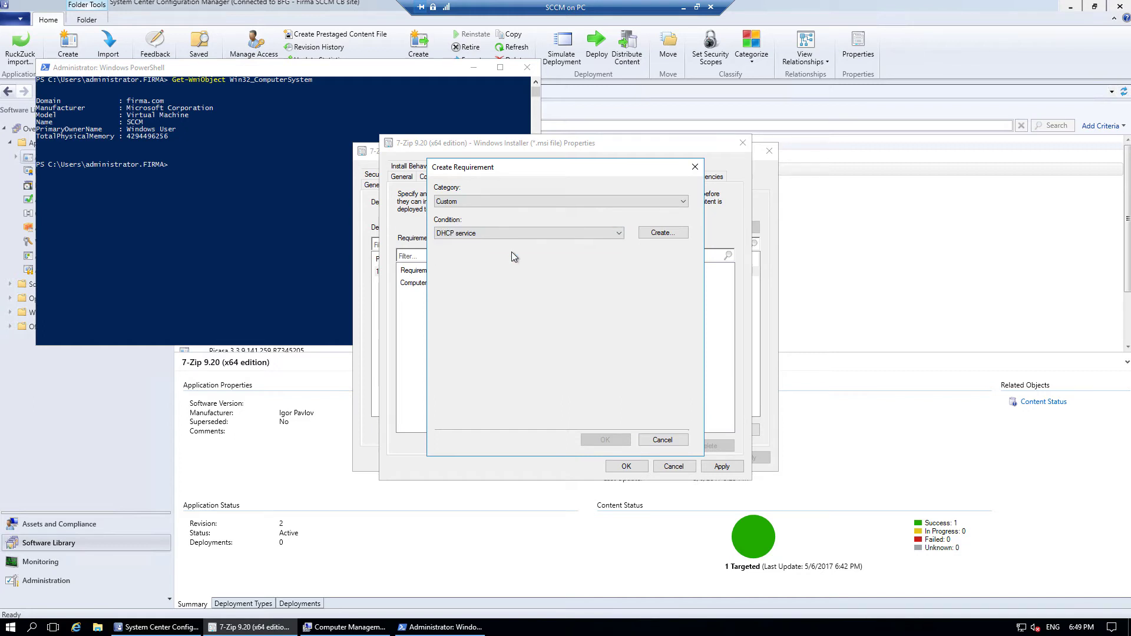
left_click(472, 342)
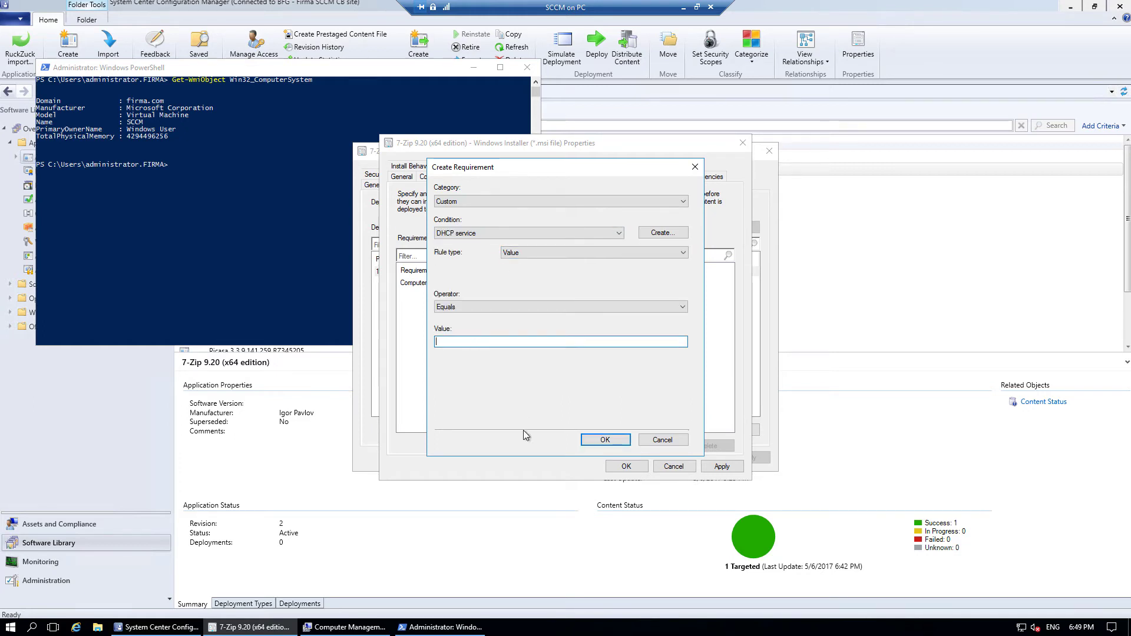
type("Running")
left_click(603, 441)
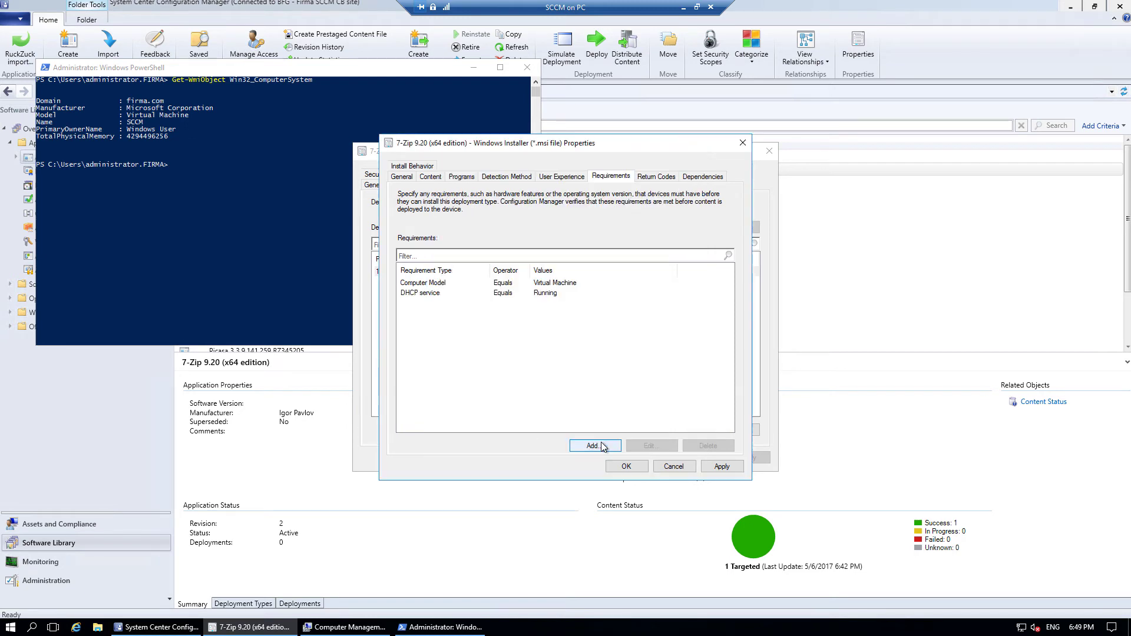
Add a Device requirement that the operating system is one of All Windows 10 (64-bit).
left_click(604, 446)
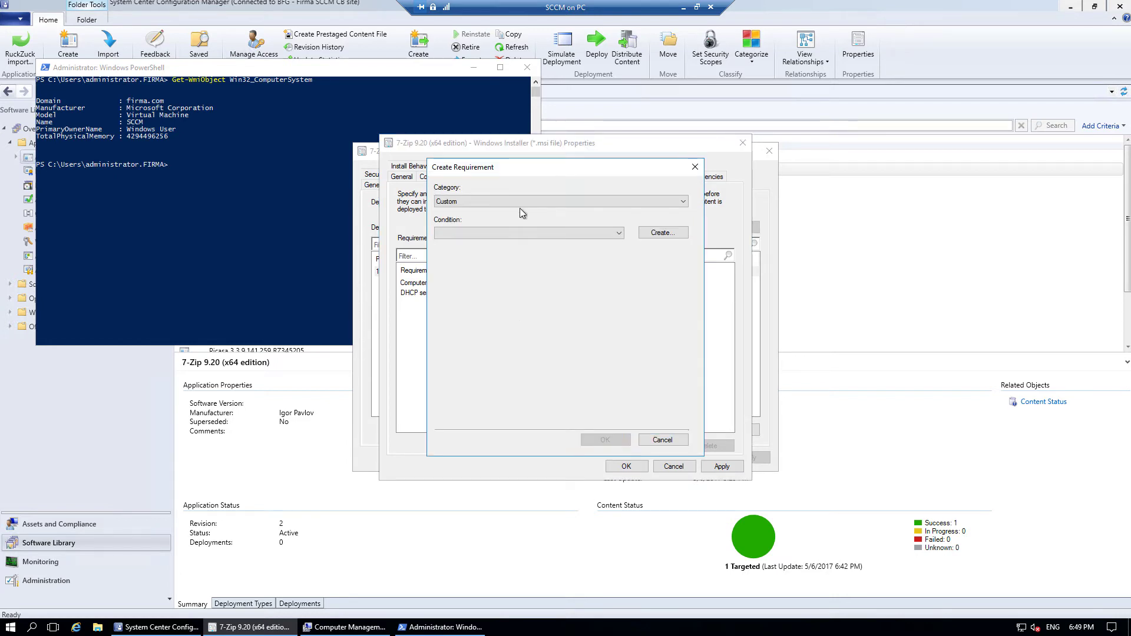
left_click(519, 203)
left_click(500, 219)
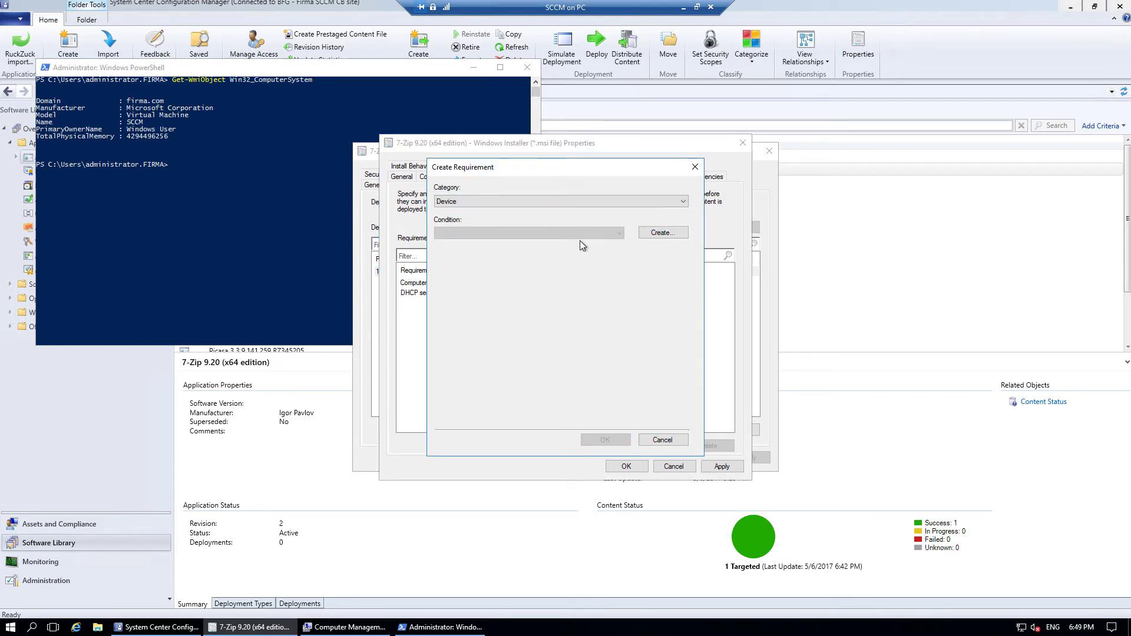
left_click(614, 235)
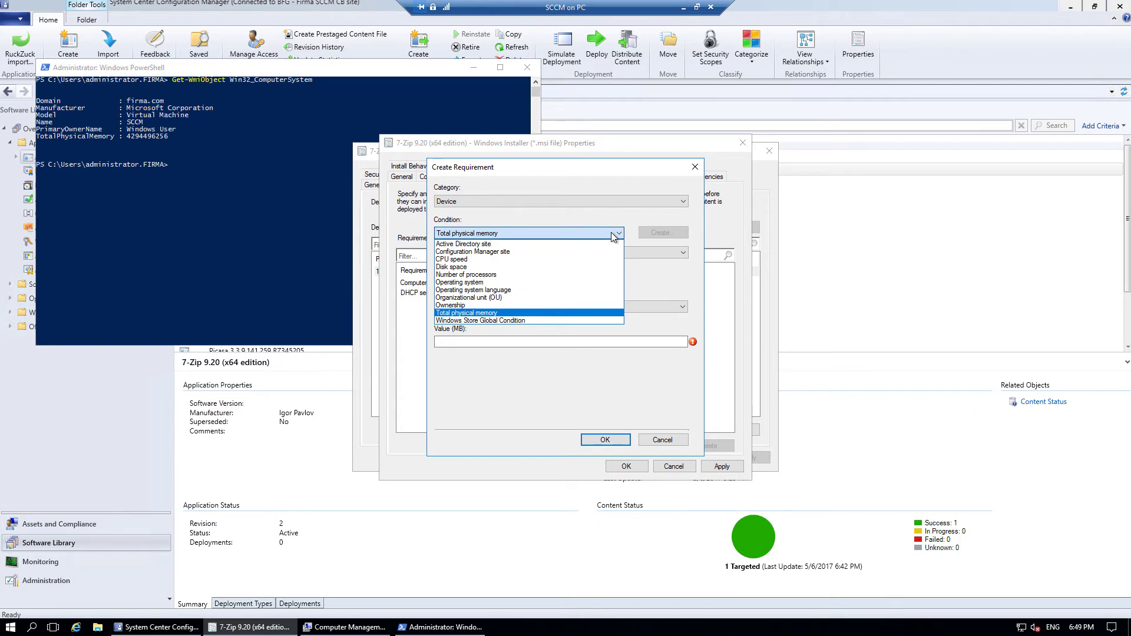
left_click(480, 283)
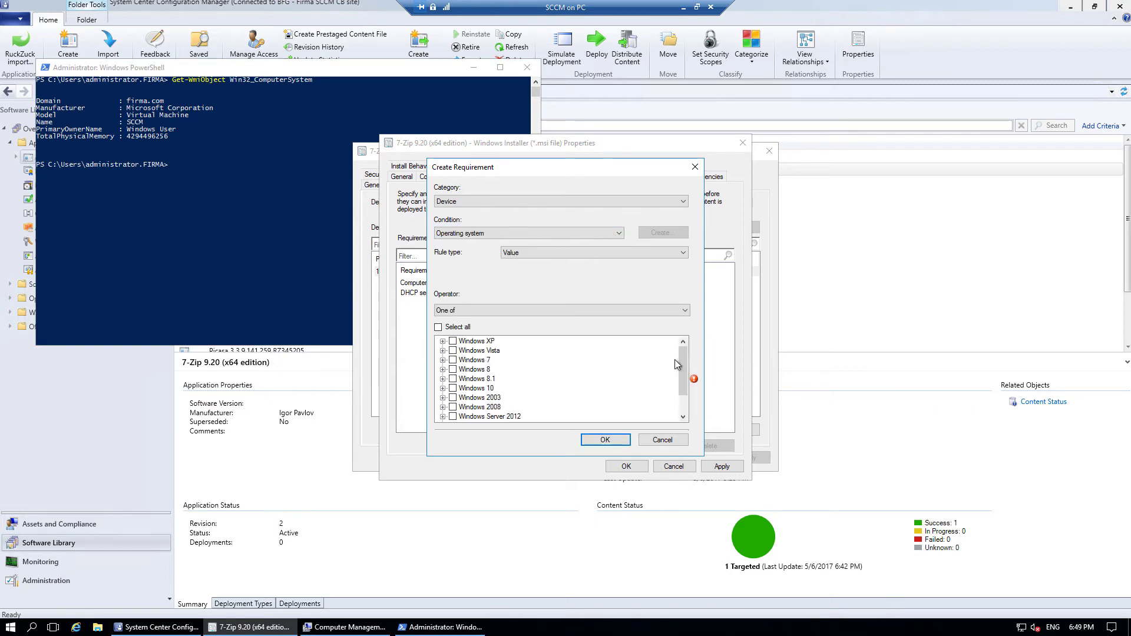
left_click_drag(682, 361, 668, 387)
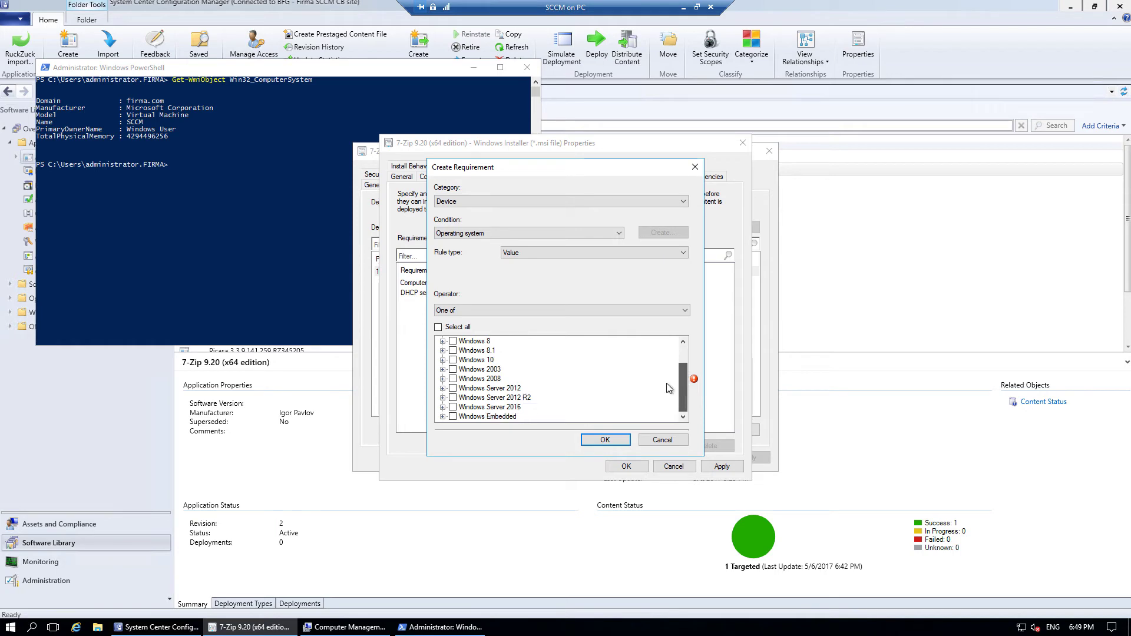
left_click(442, 360)
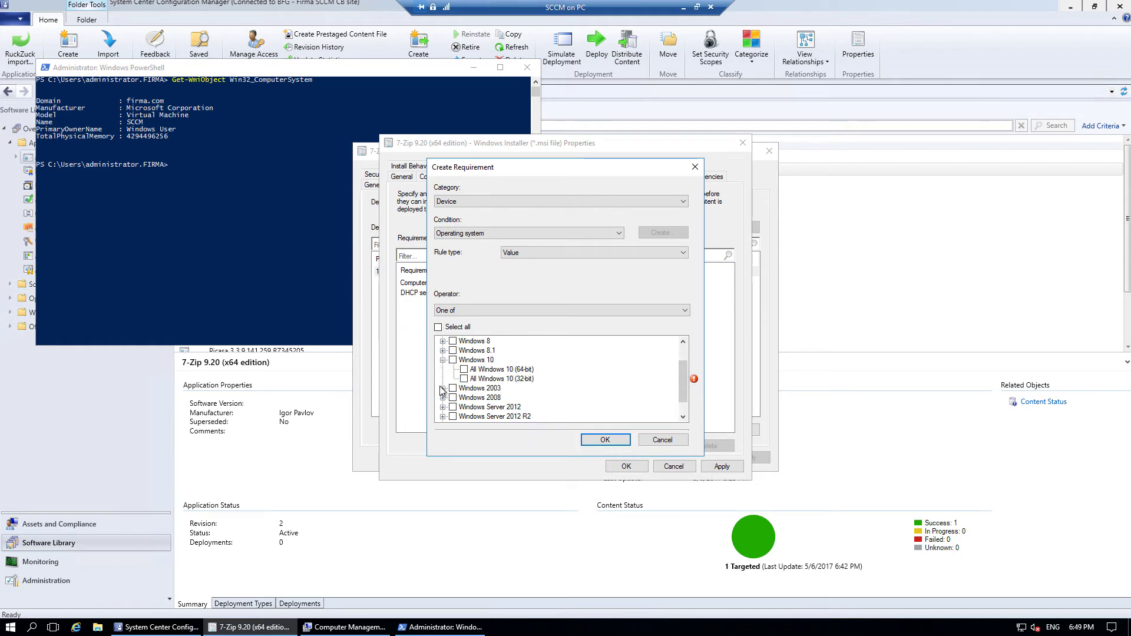
left_click(465, 370)
left_click(611, 443)
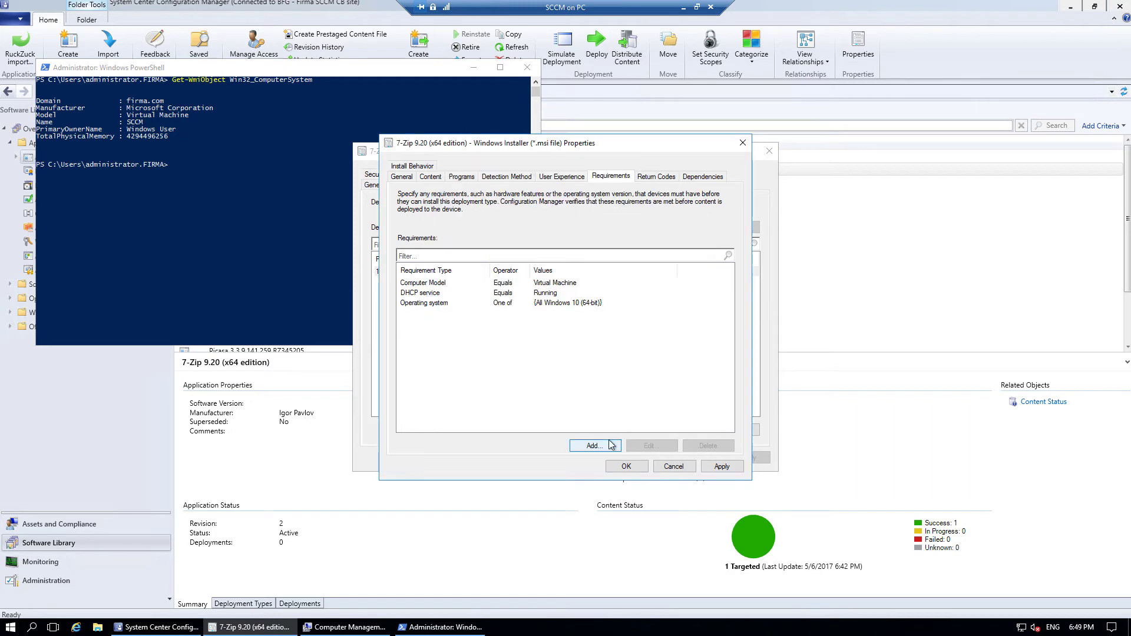
Open the operating system requirement for editing.
left_click(505, 304)
left_click(650, 446)
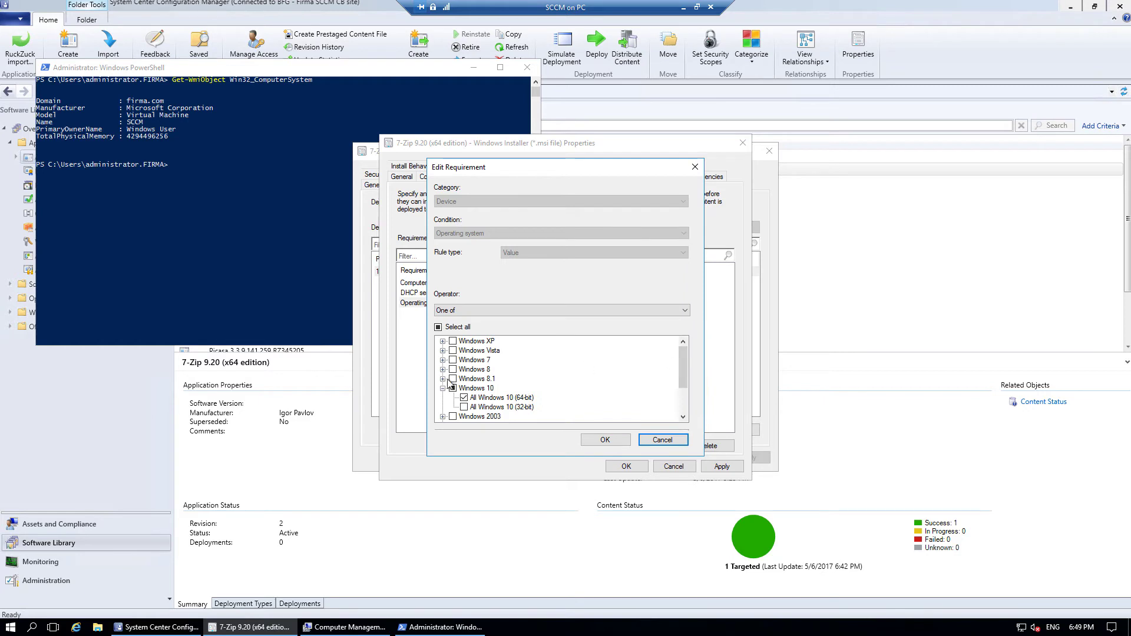
Add All Windows 8.1 (64-bit) to the operating system requirement of the 7-Zip 9.20 deployment type.
left_click(443, 379)
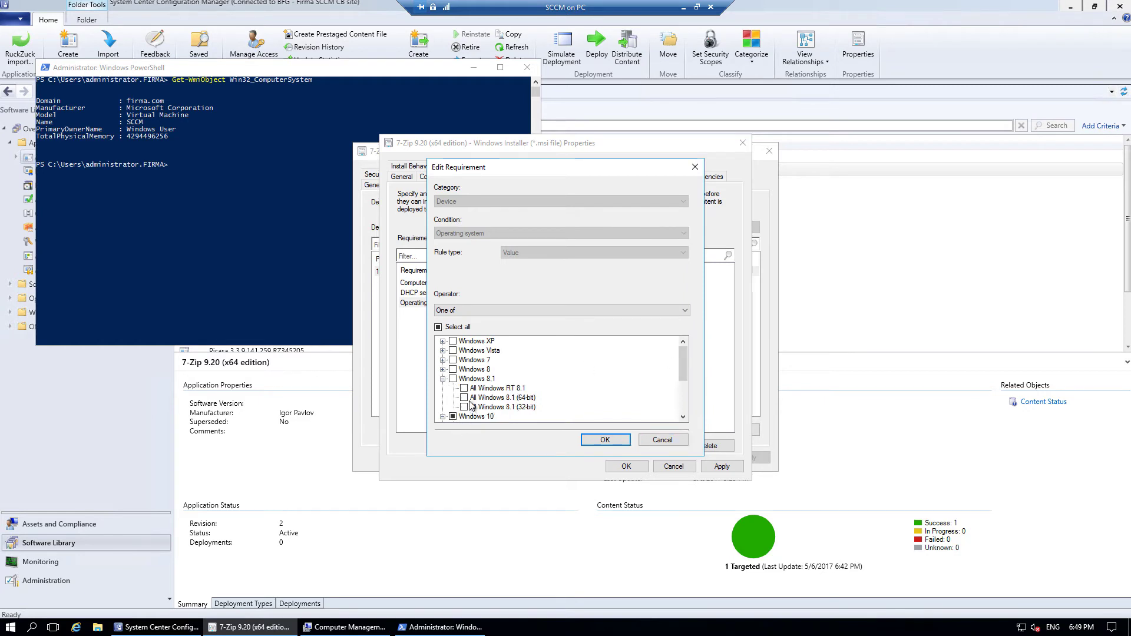
left_click(464, 397)
left_click(613, 442)
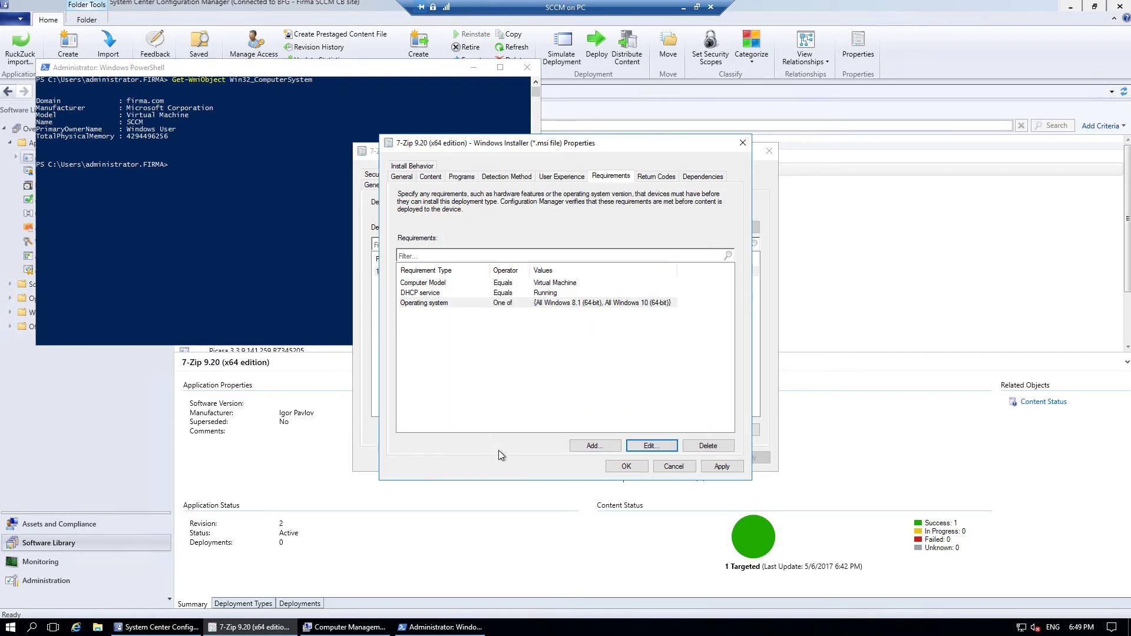
Try a dependency group named Demo with the Install_X64 deployment type of Adobe Acrobat Reader DC, and discard it.
left_click(709, 180)
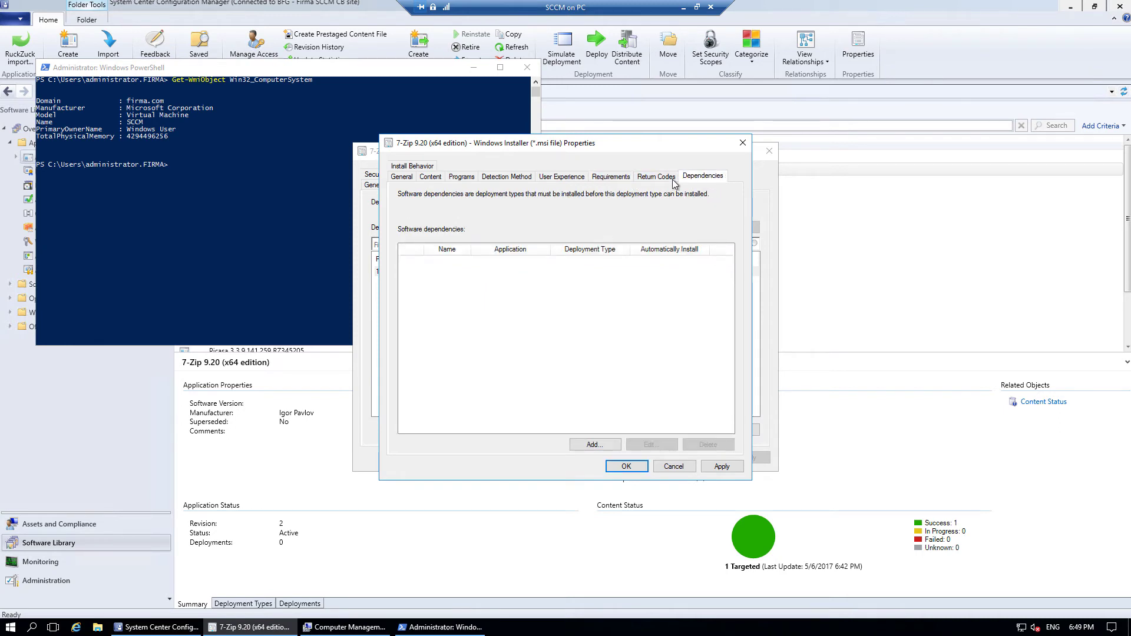
left_click(593, 445)
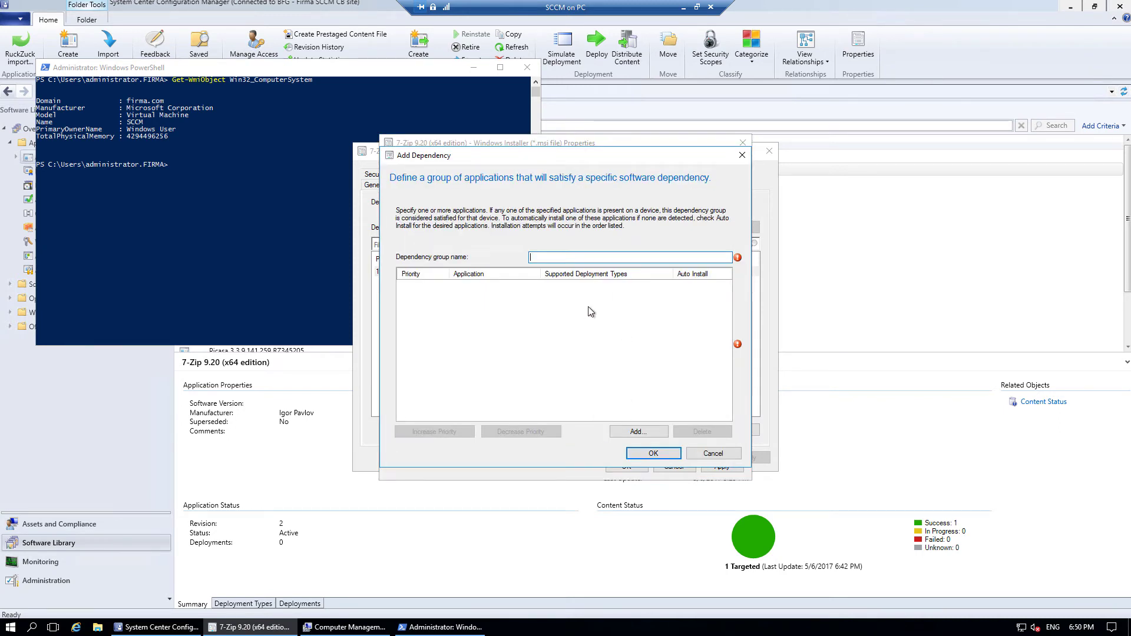
type("Demo")
left_click(635, 433)
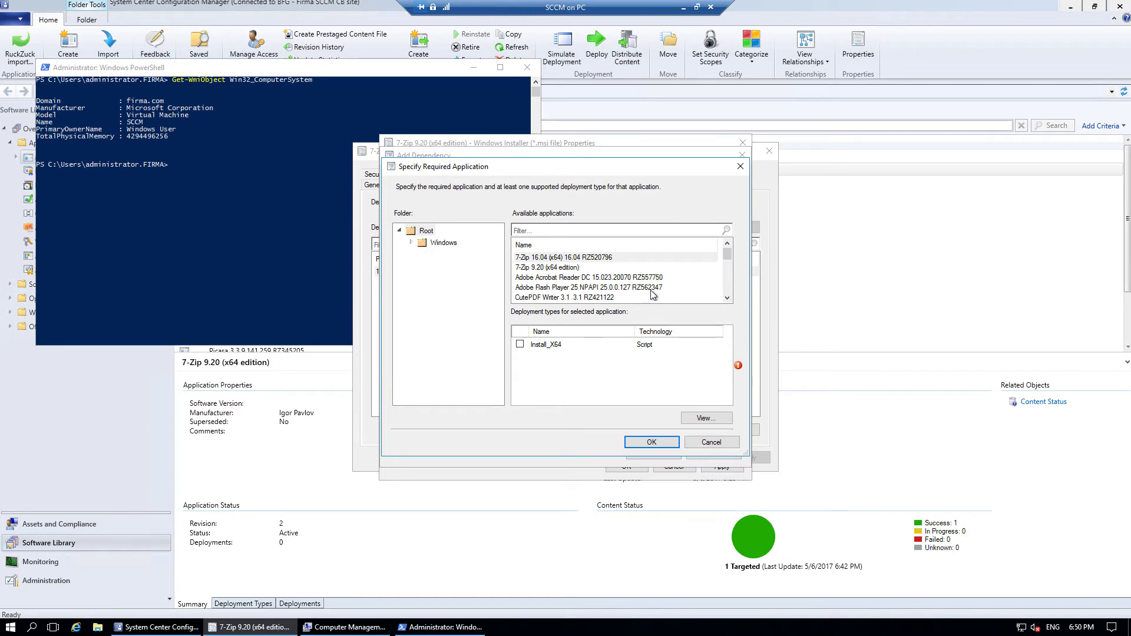
left_click(632, 279)
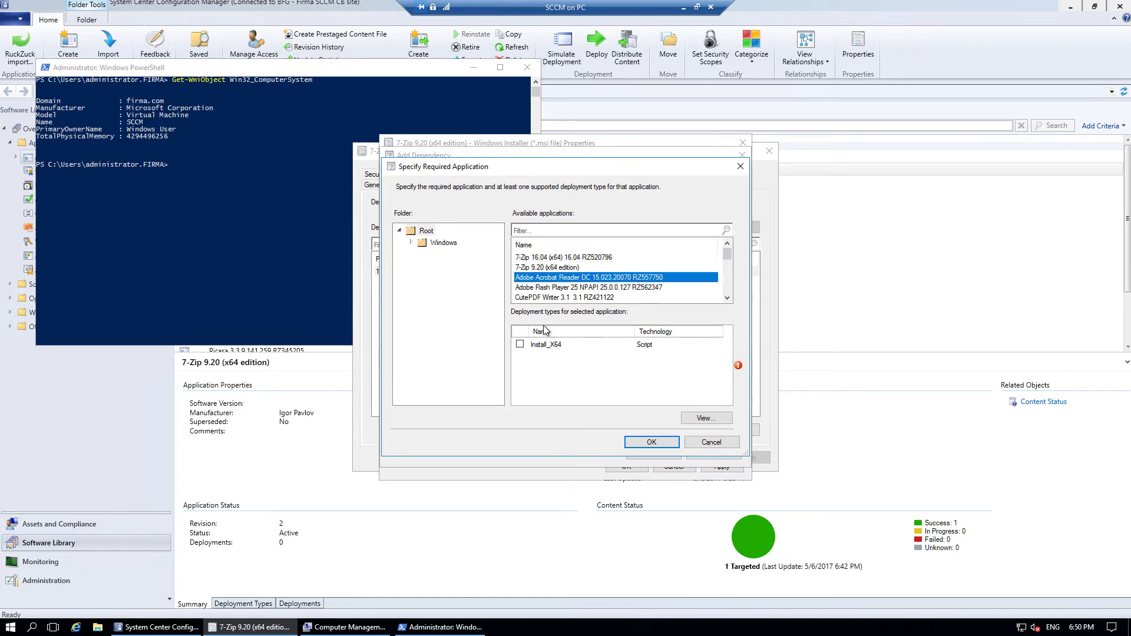
left_click(519, 345)
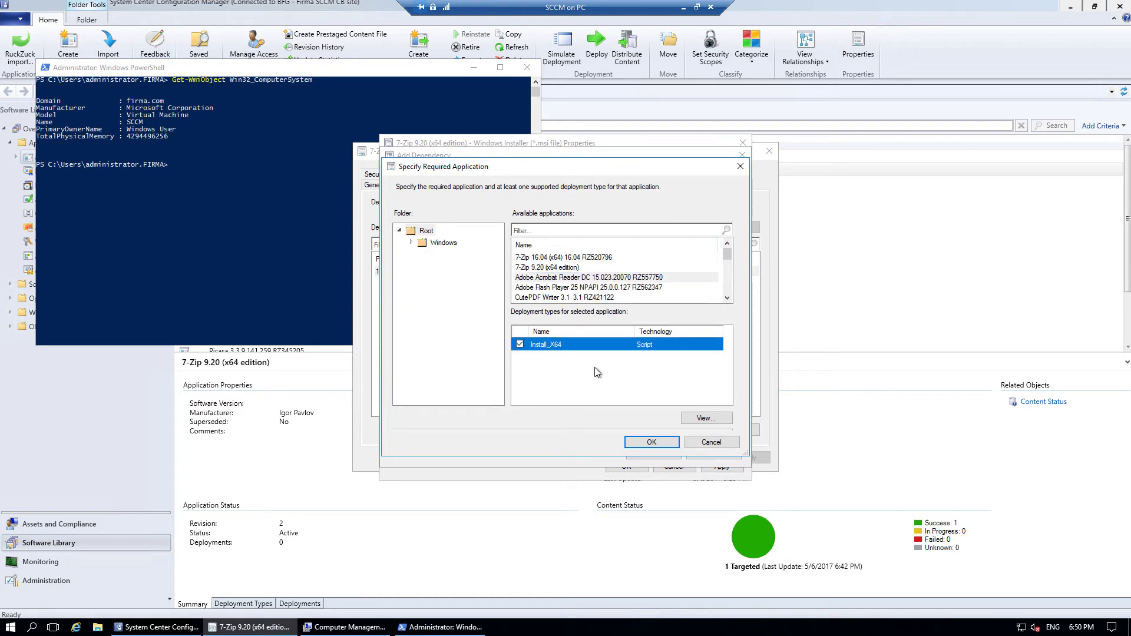
left_click(651, 441)
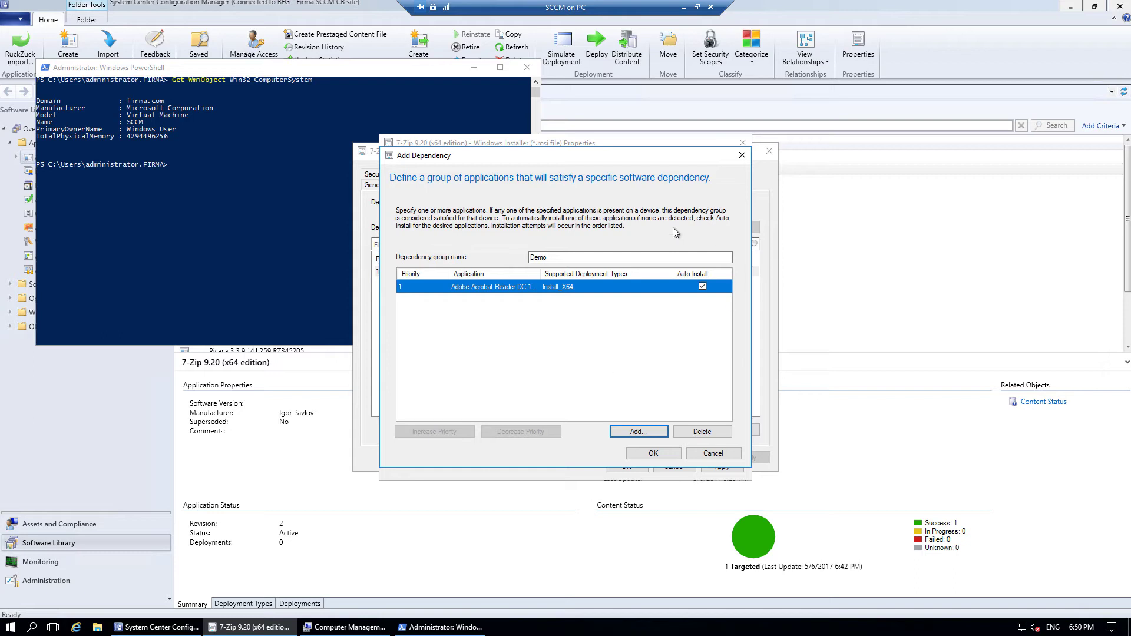
left_click(703, 433)
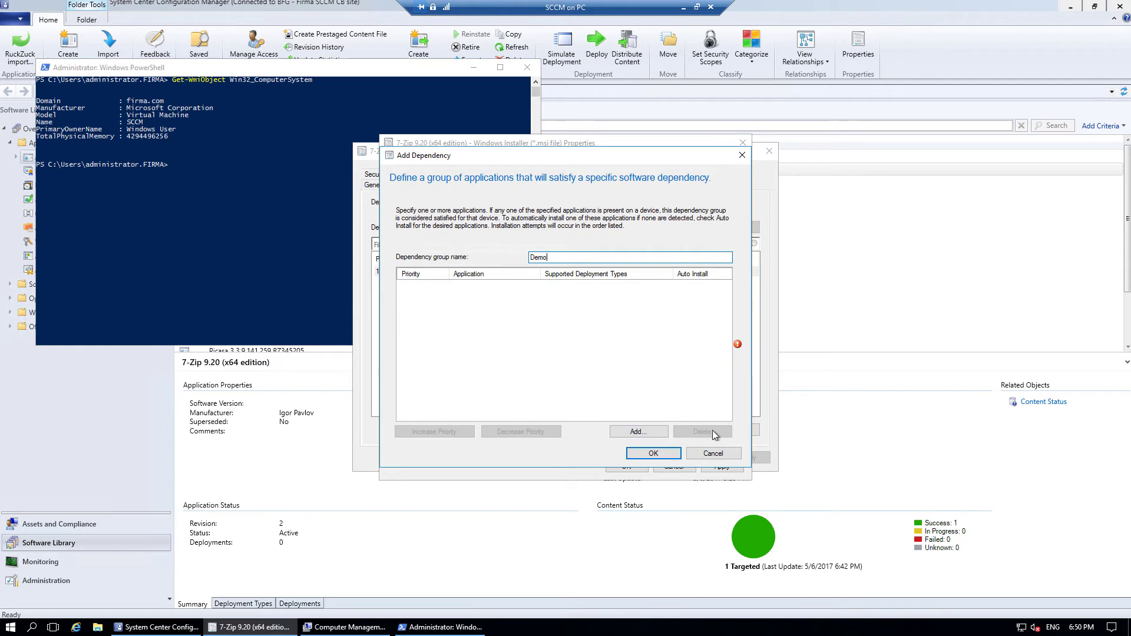
left_click(712, 455)
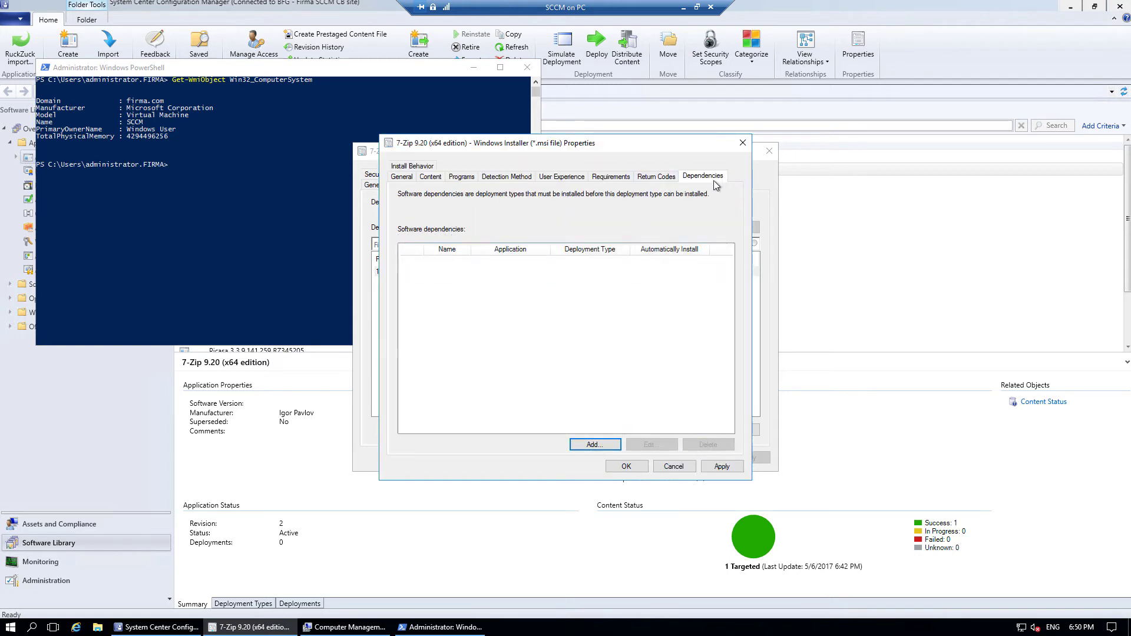
Return to the requirements list and save the properties of the 7-Zip 9.20 deployment type.
left_click(606, 179)
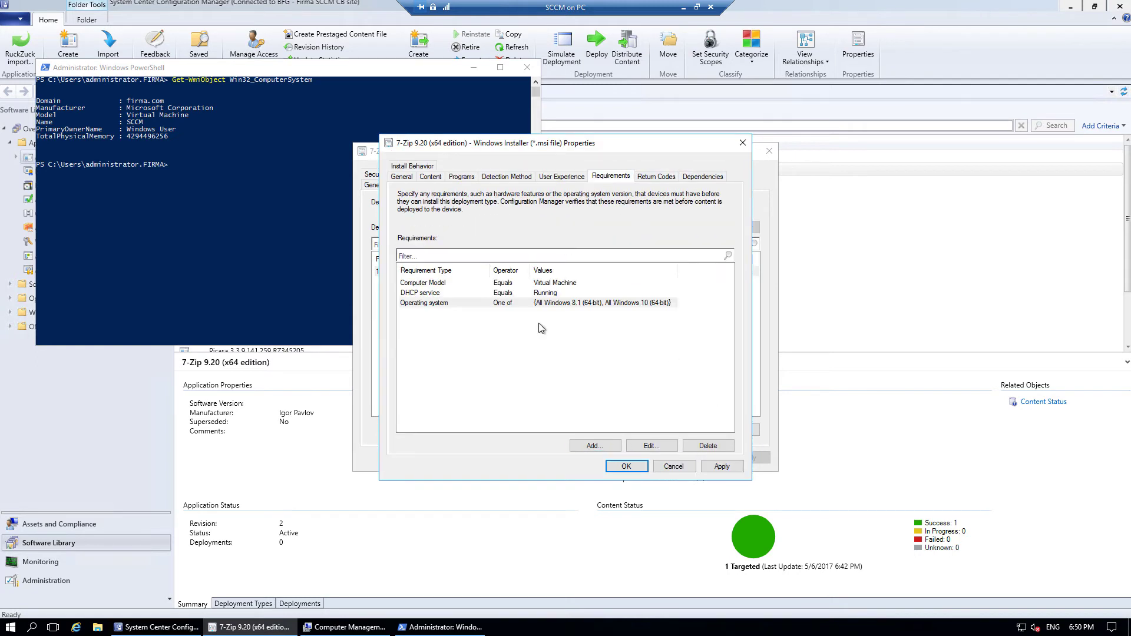
left_click(624, 467)
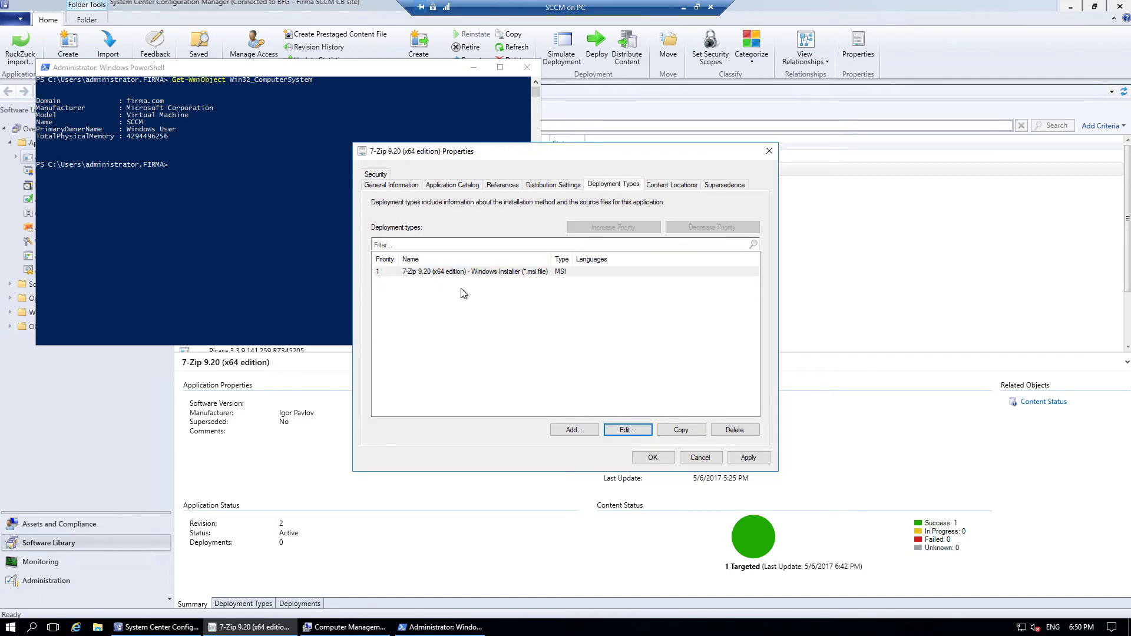
Examine the types offered for a new 7-Zip 9.20 deployment type and exit the wizard without creating one.
left_click(584, 433)
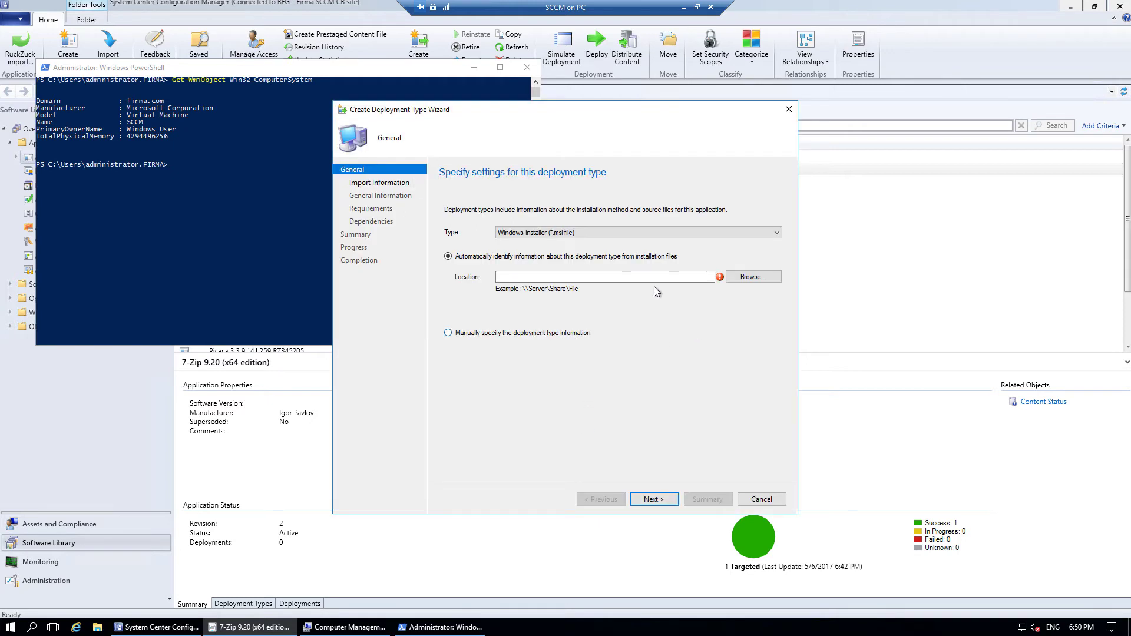
left_click(604, 232)
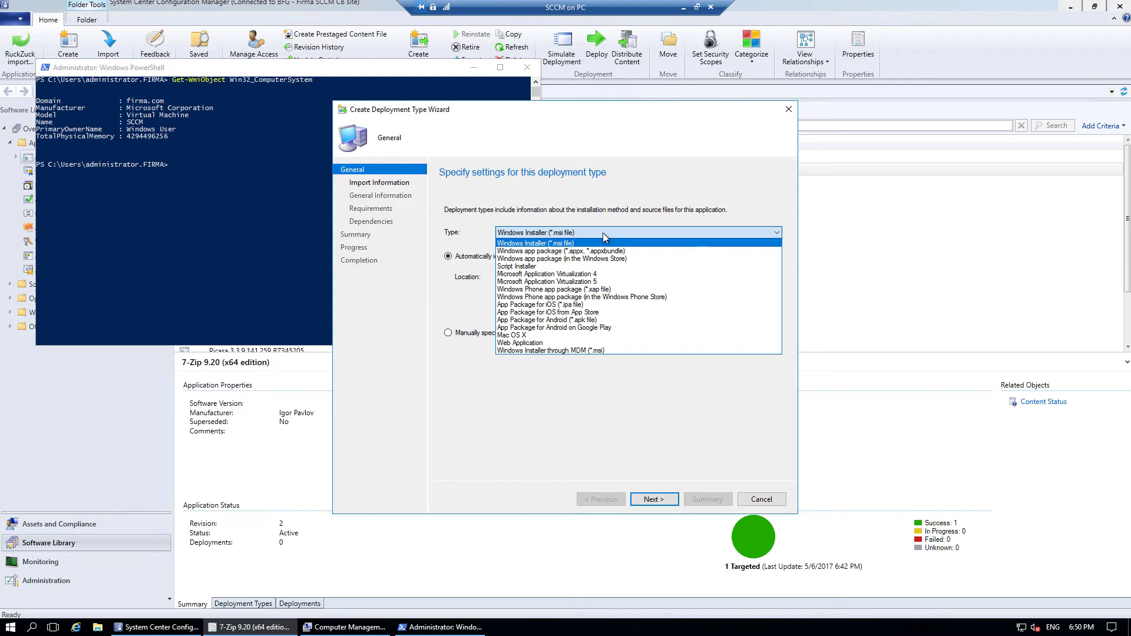
left_click(598, 186)
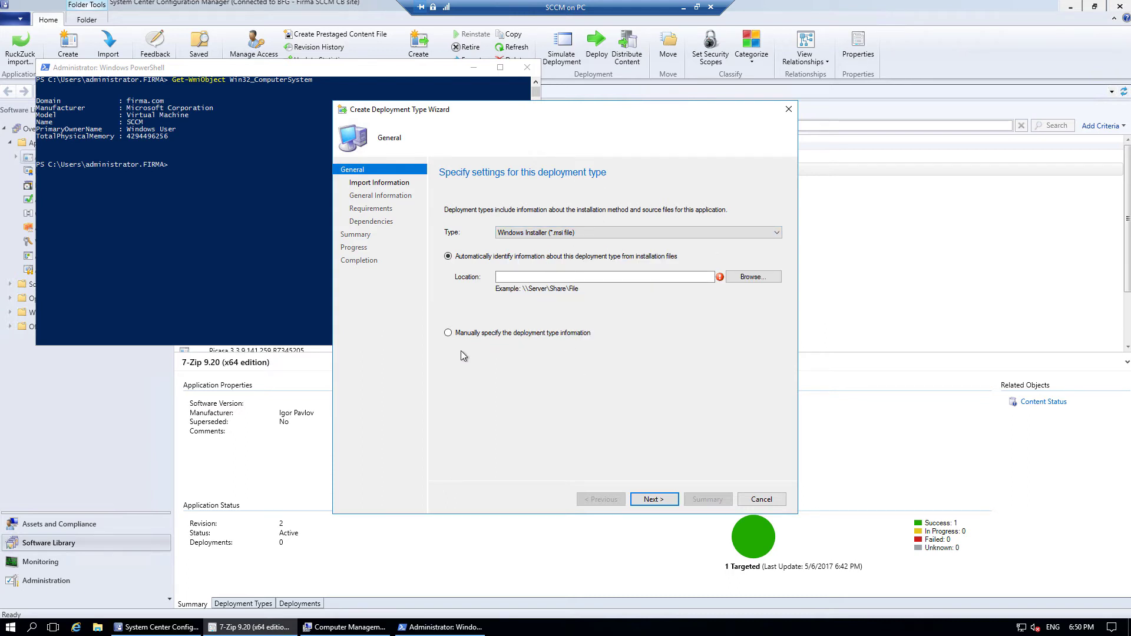
left_click(760, 499)
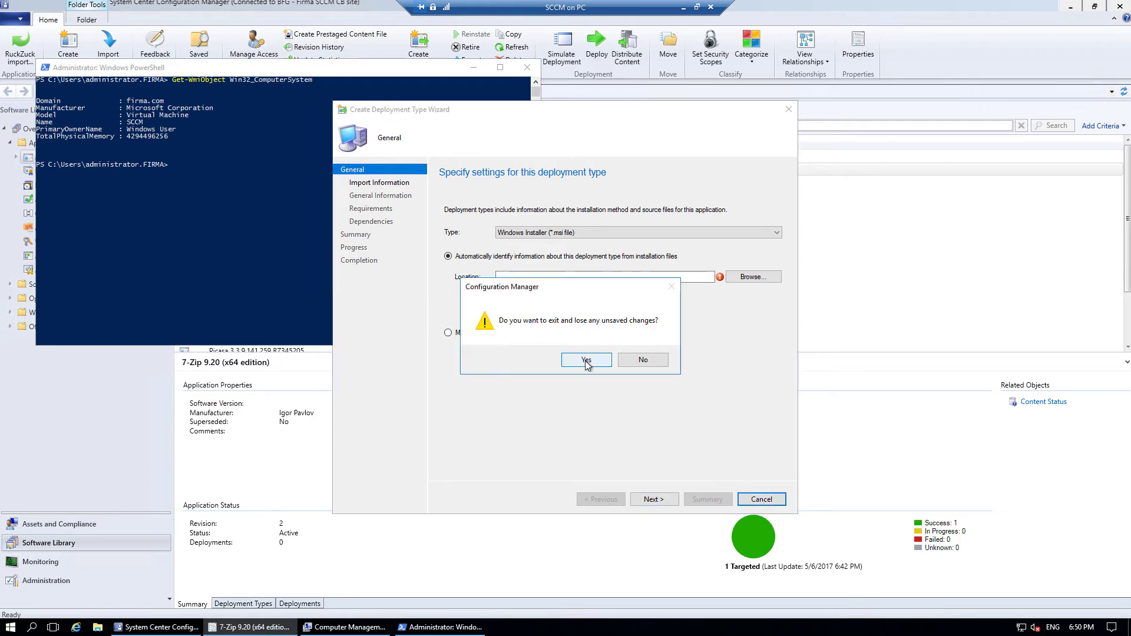
left_click(586, 360)
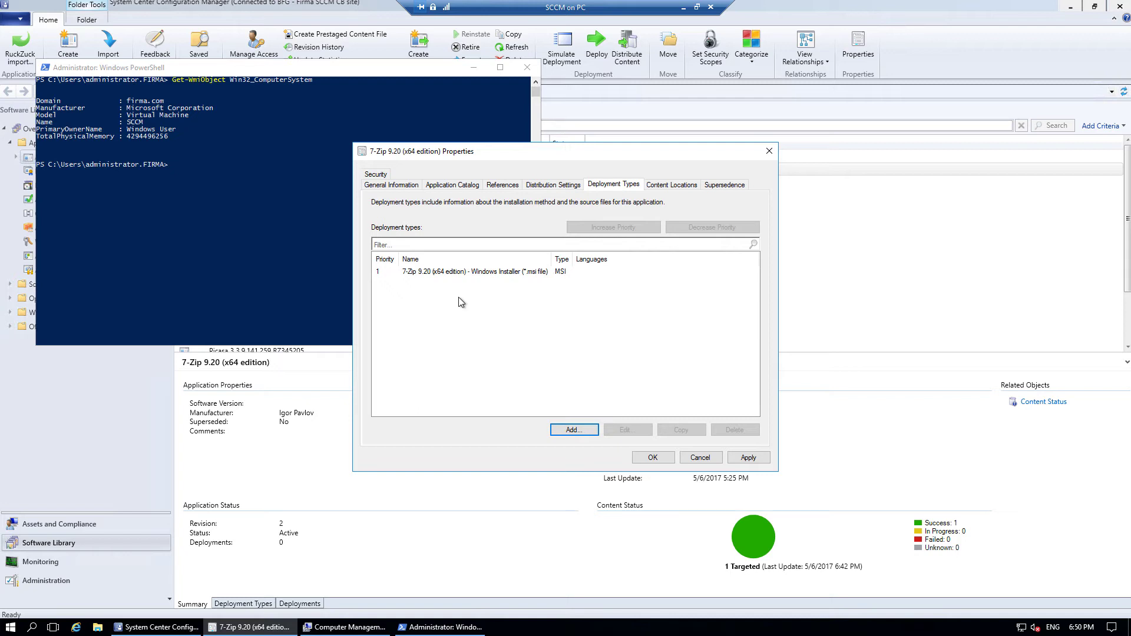
Save and close the 7-Zip 9.20 (x64 edition) application properties.
left_click(653, 460)
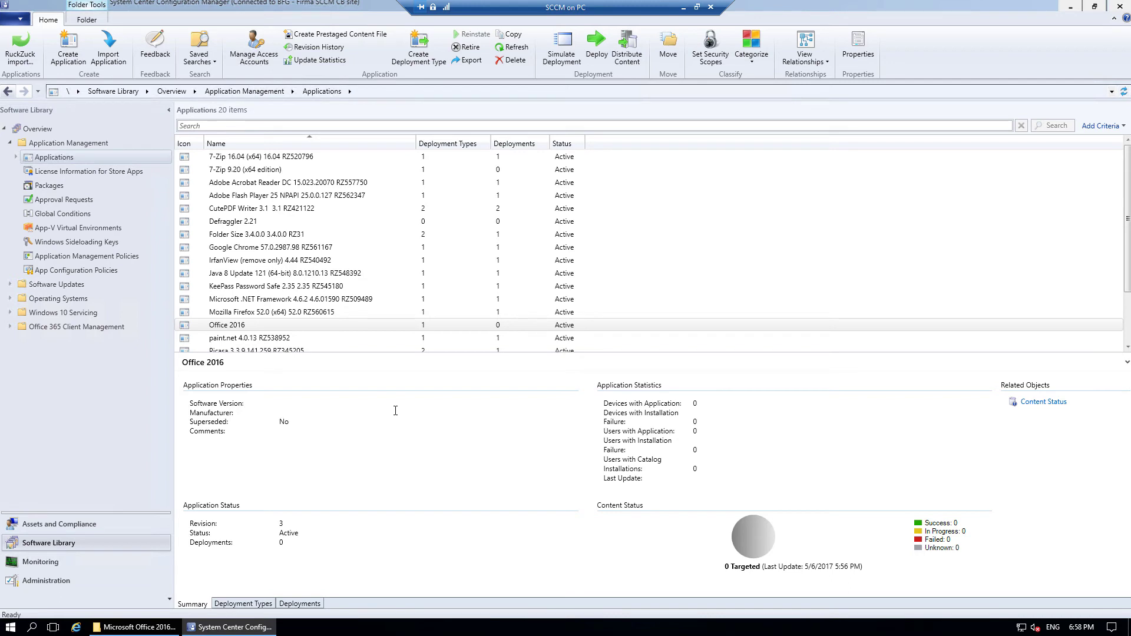
Distribute the Office 2016 content, with associated dependencies detected, to the distribution point SCCM.FIRMA.COM.
left_click(424, 328)
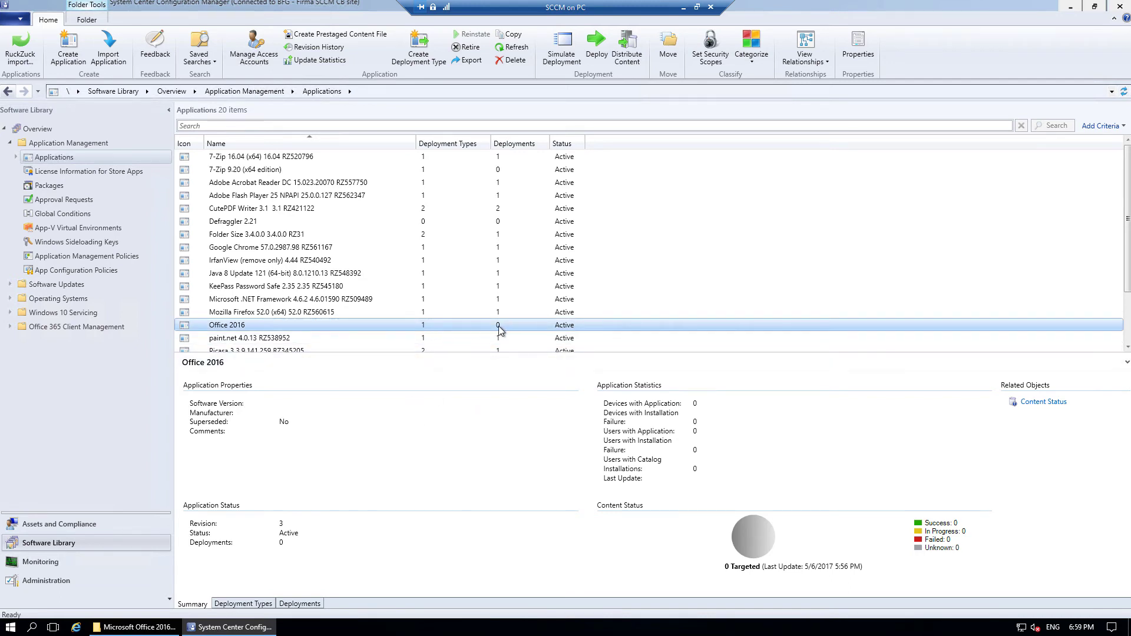
left_click(702, 578)
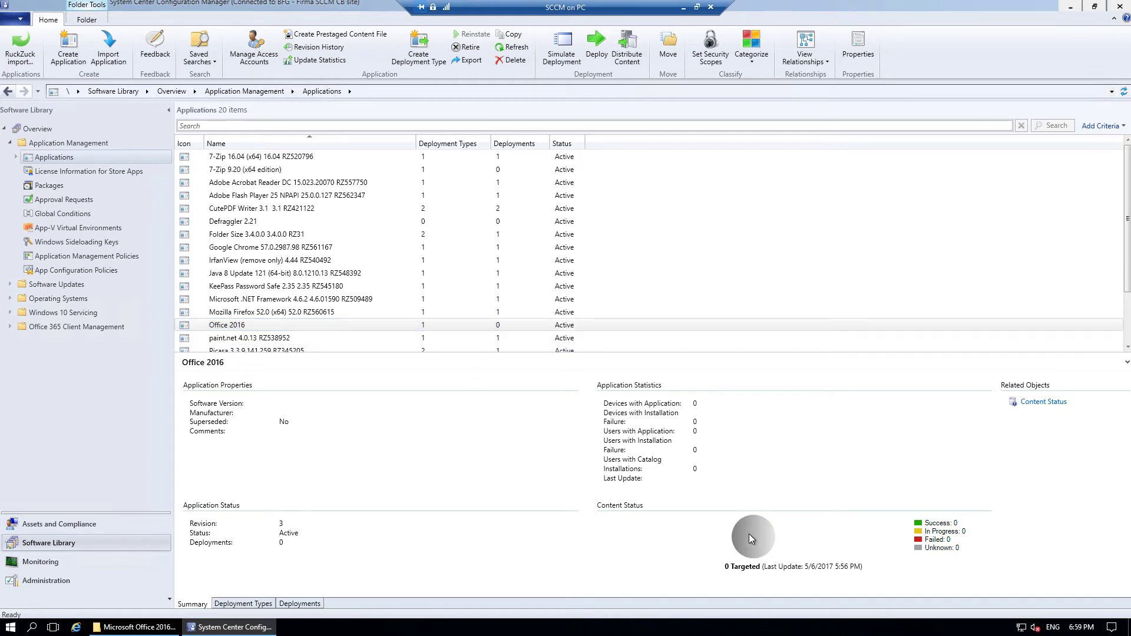
left_click(627, 49)
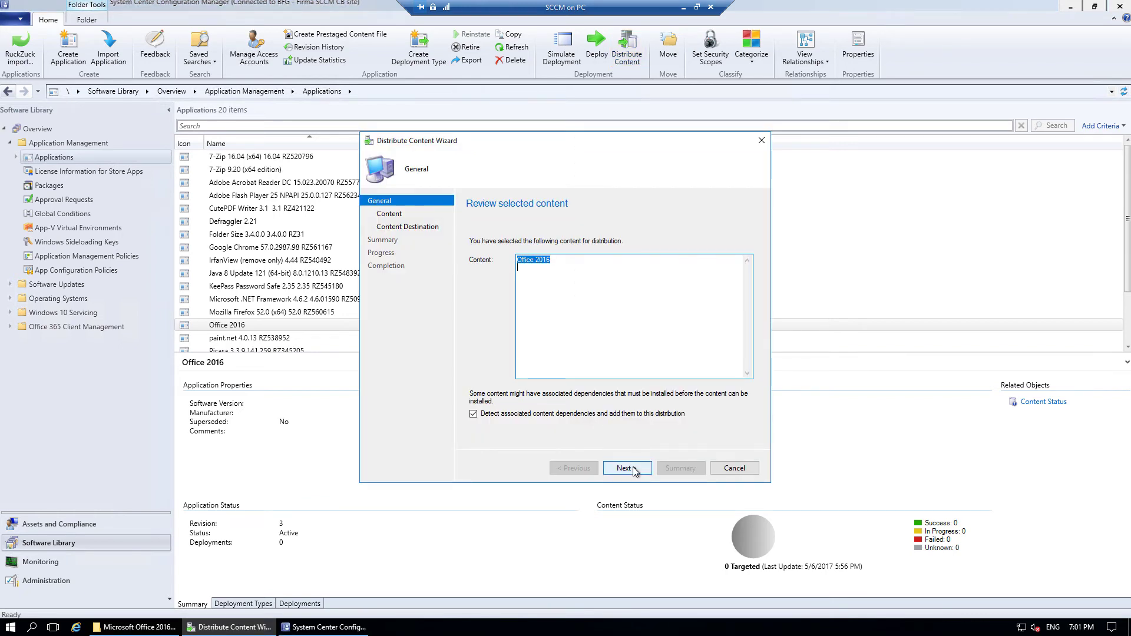
left_click(631, 469)
left_click(634, 469)
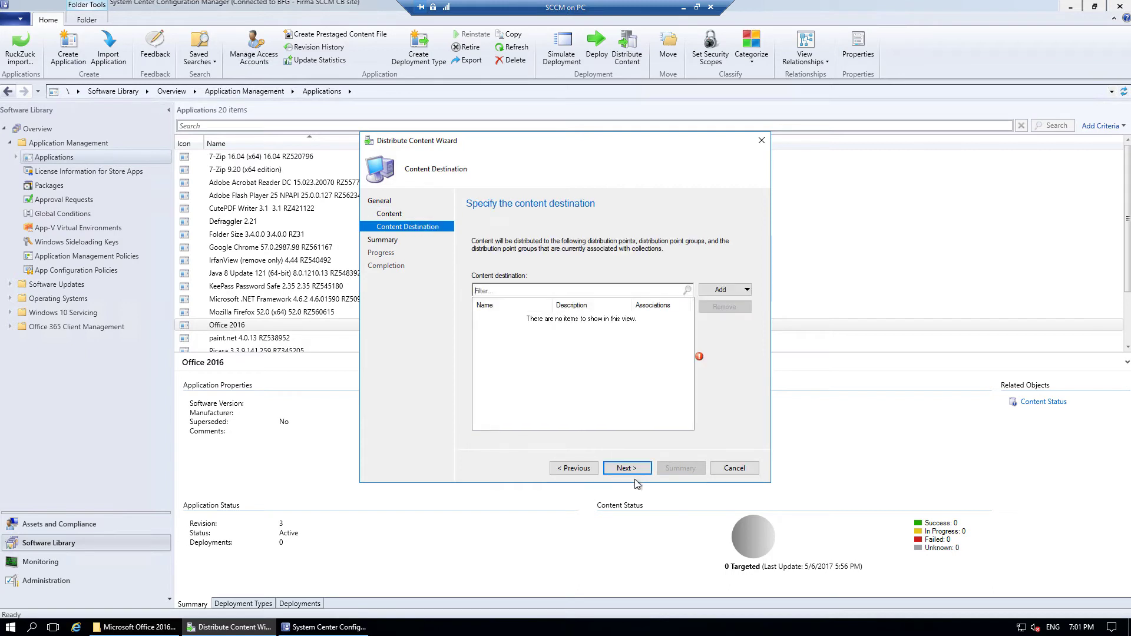
left_click(723, 292)
left_click(756, 321)
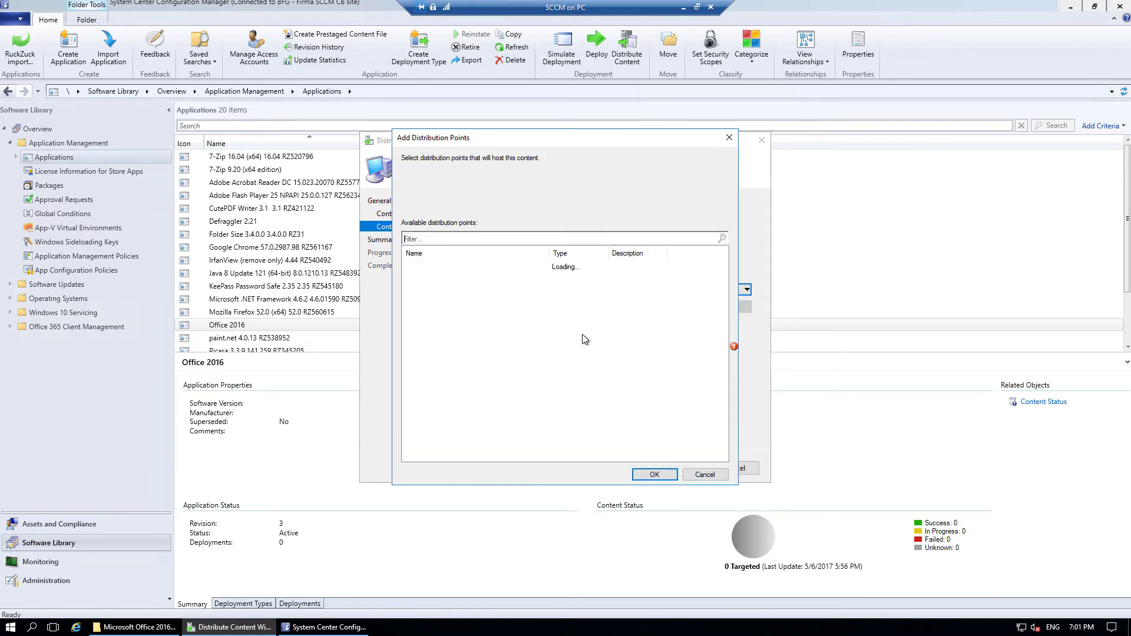
left_click(409, 266)
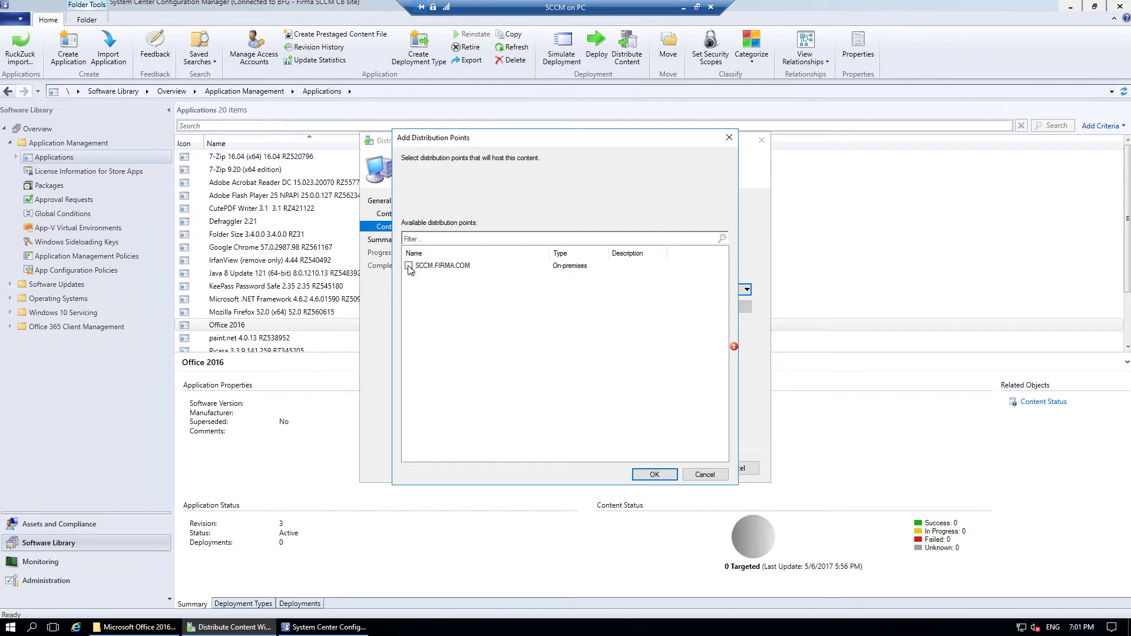
left_click(662, 476)
left_click(645, 467)
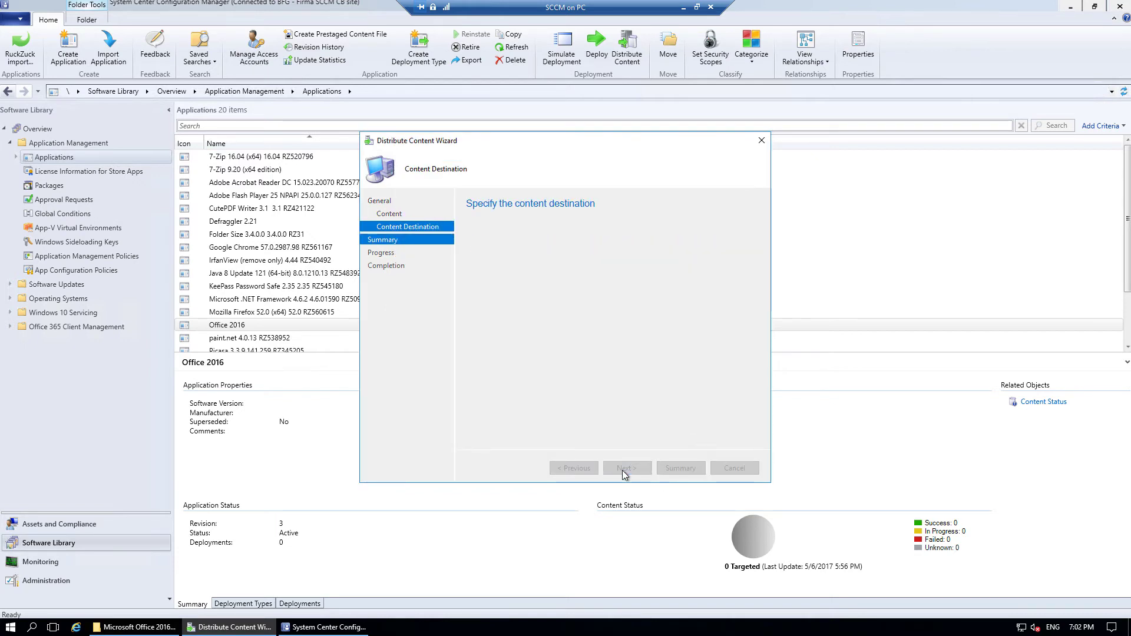
left_click(644, 467)
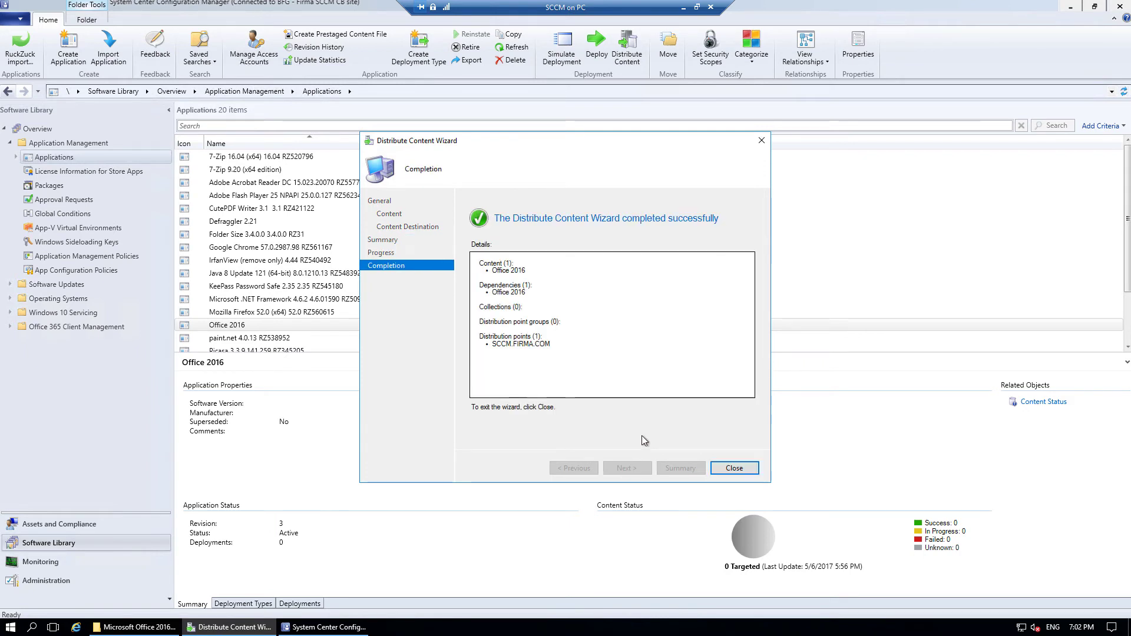
left_click(736, 469)
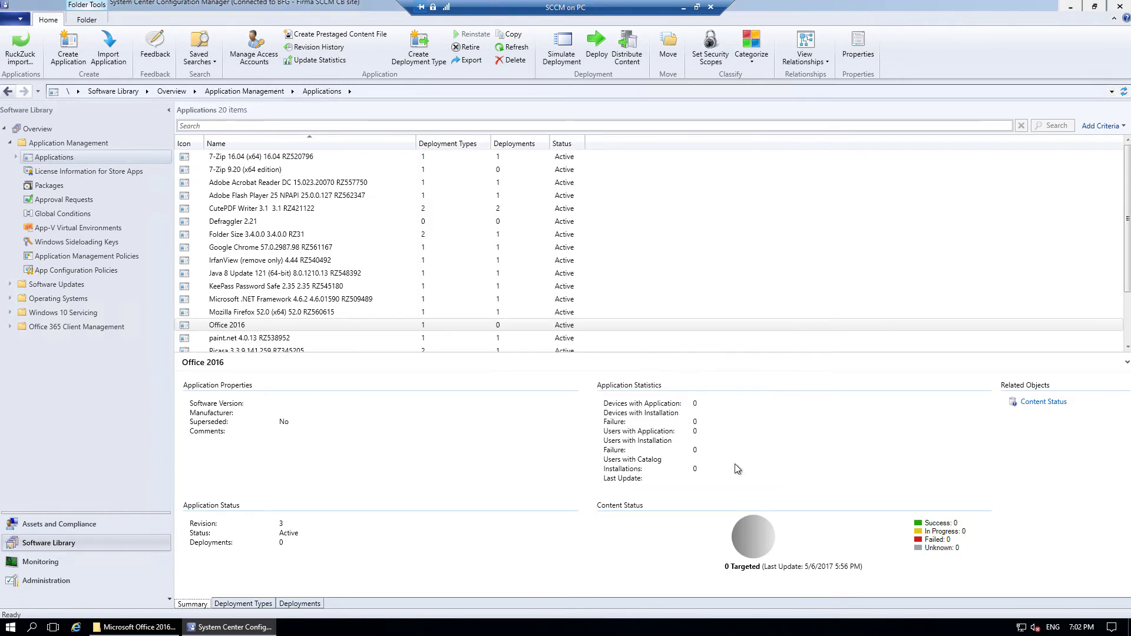
Refresh the application list and view the deployment types of Office 2016.
left_click(516, 50)
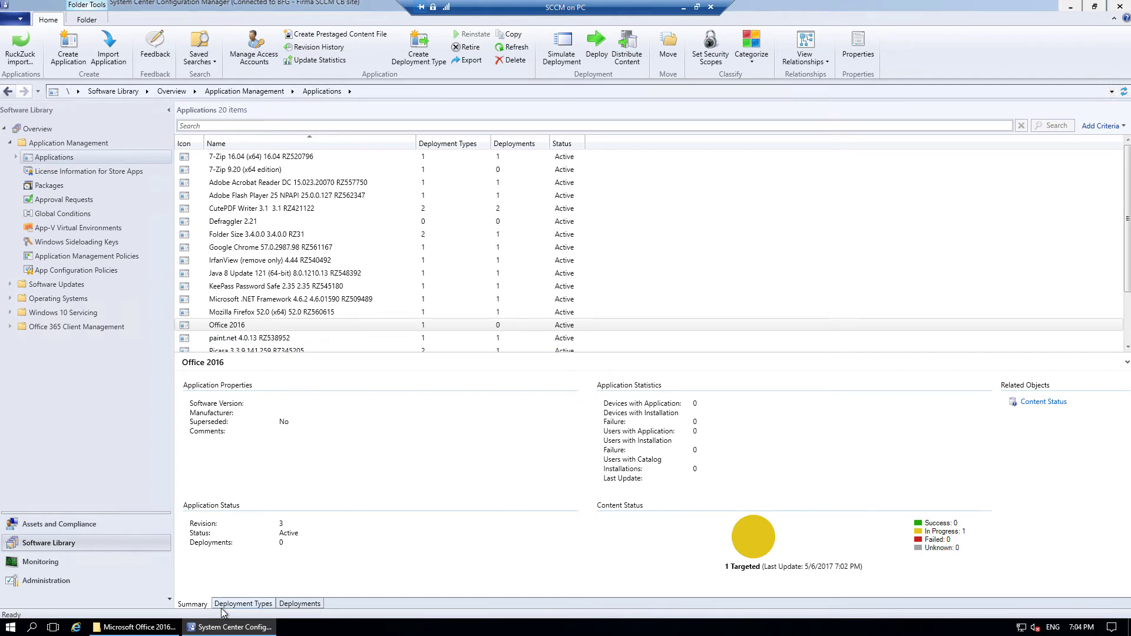
left_click(259, 605)
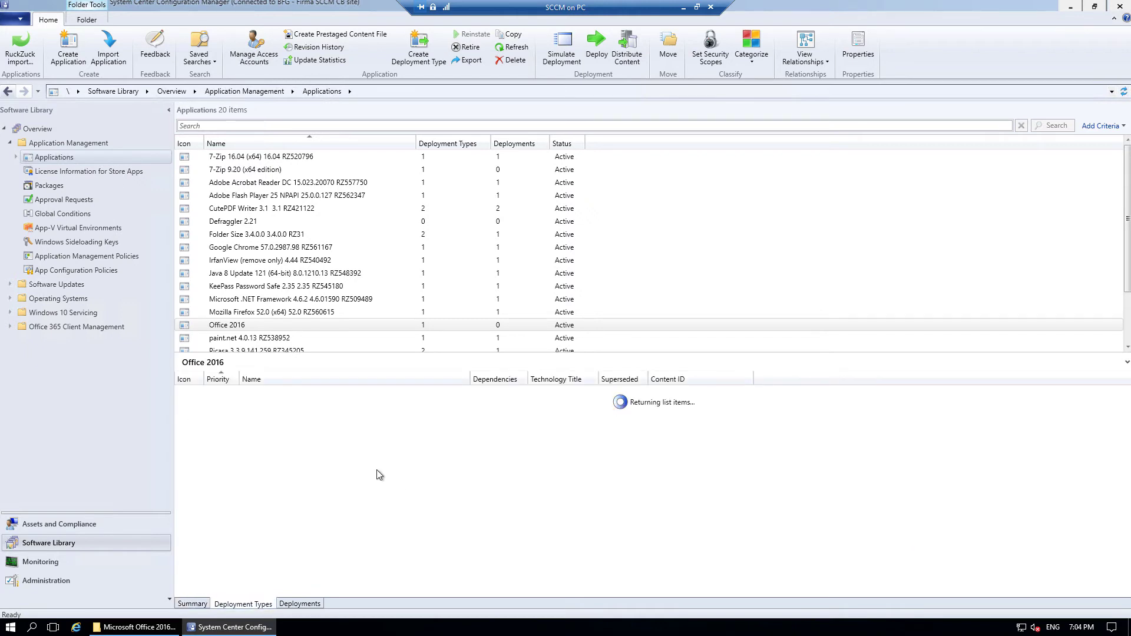
Set the publisher to Microsoft in the general properties of the Office 2016 application.
left_click(225, 327)
right_click(224, 328)
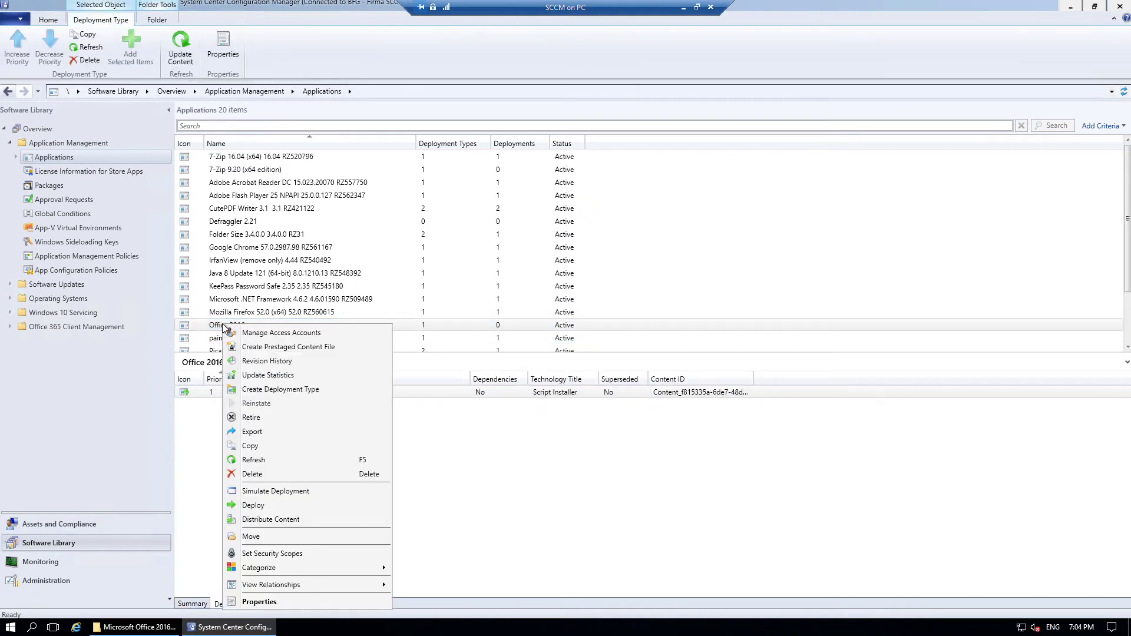
left_click(268, 604)
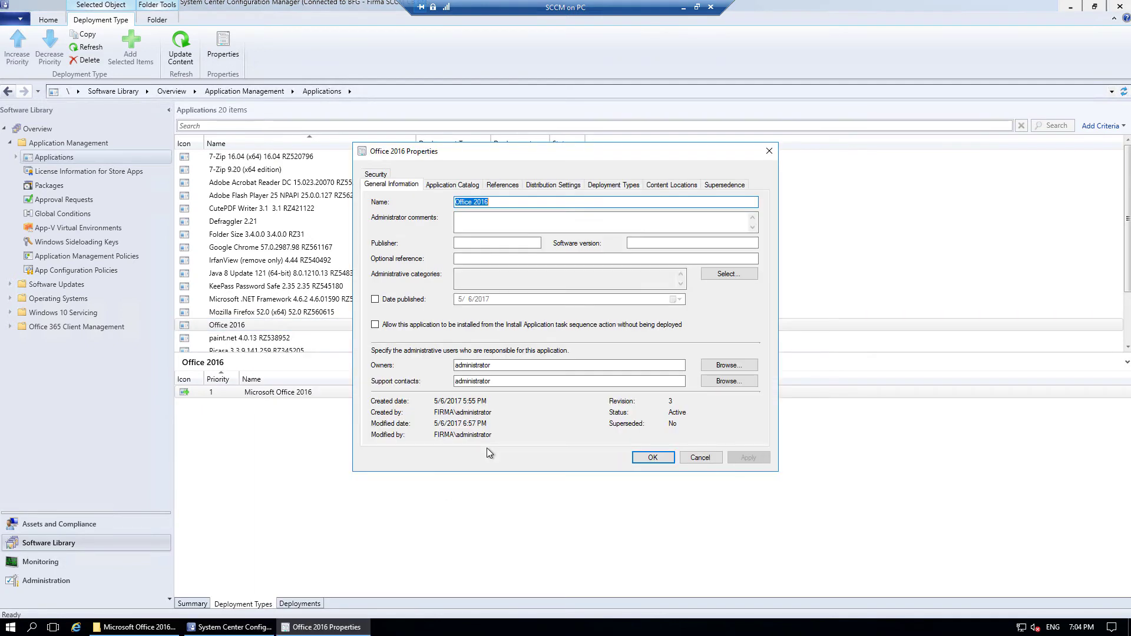
key("Home")
left_click(508, 243)
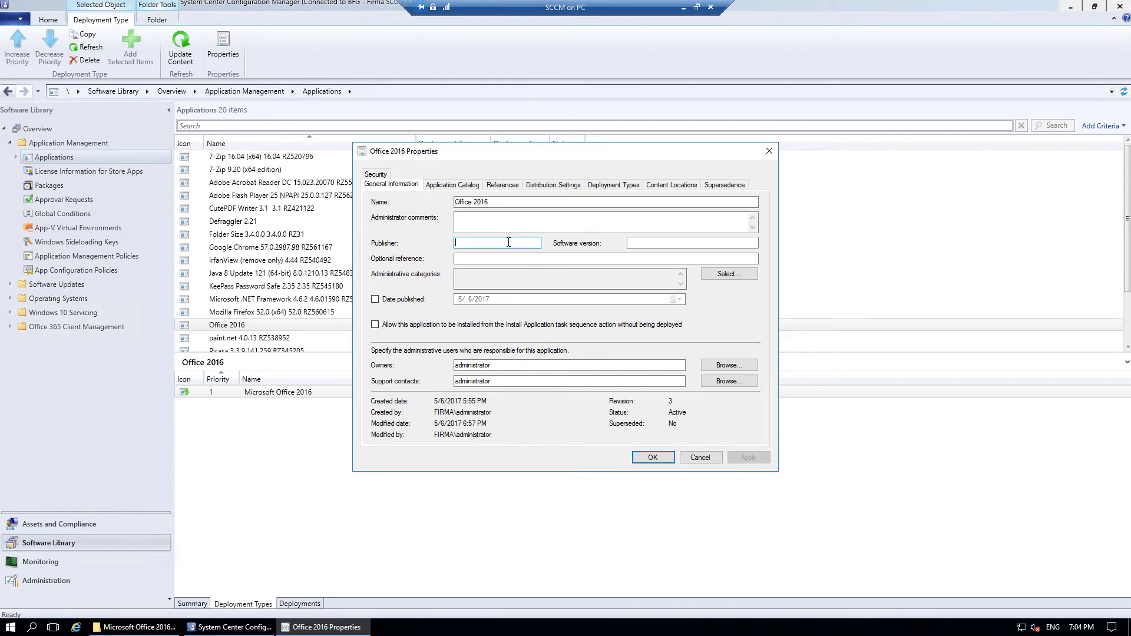
type("Microsoft")
Start choosing a new Application Catalog icon for Office 2016 and browse to the network share \\WIN10\c$.
left_click(452, 185)
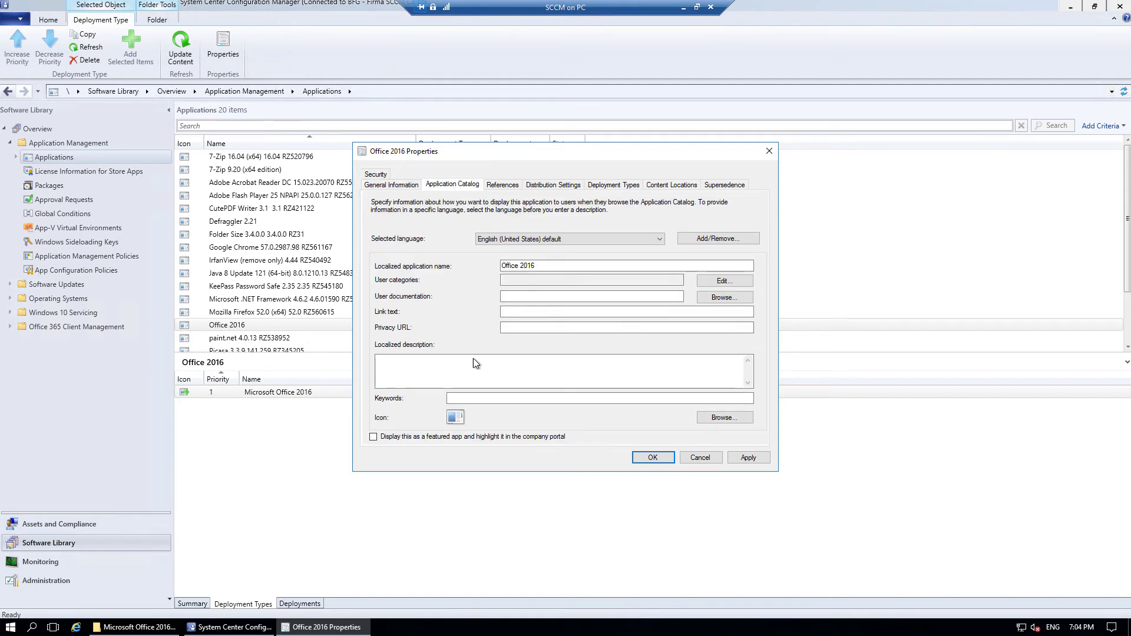
left_click(717, 418)
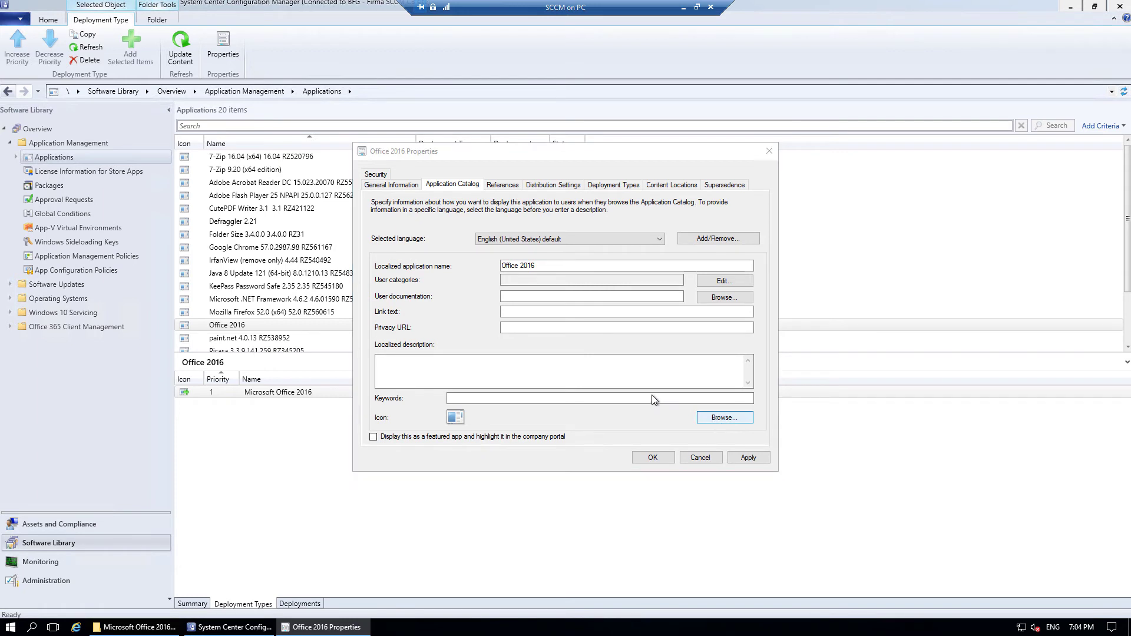
type("\\\\")
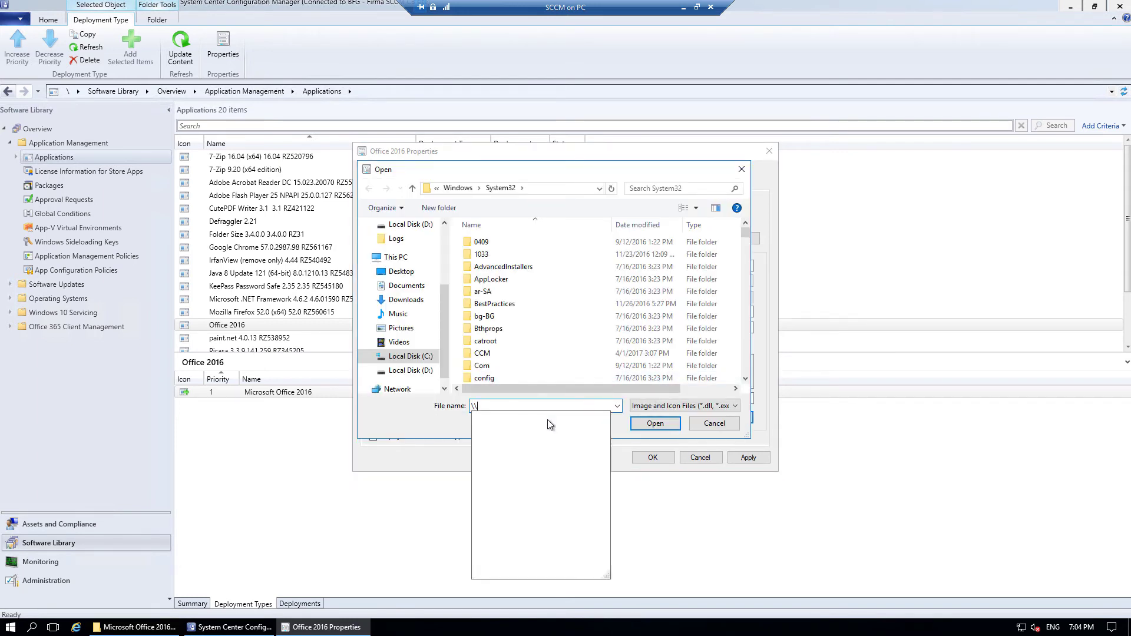
type("win")
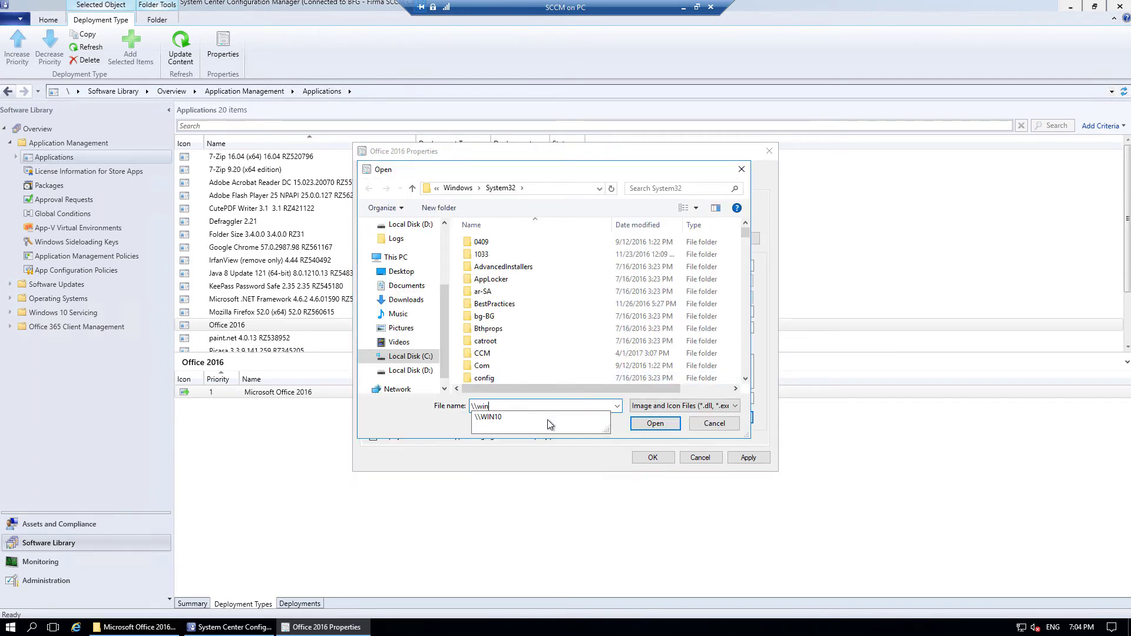
key("Down")
type("\\c$")
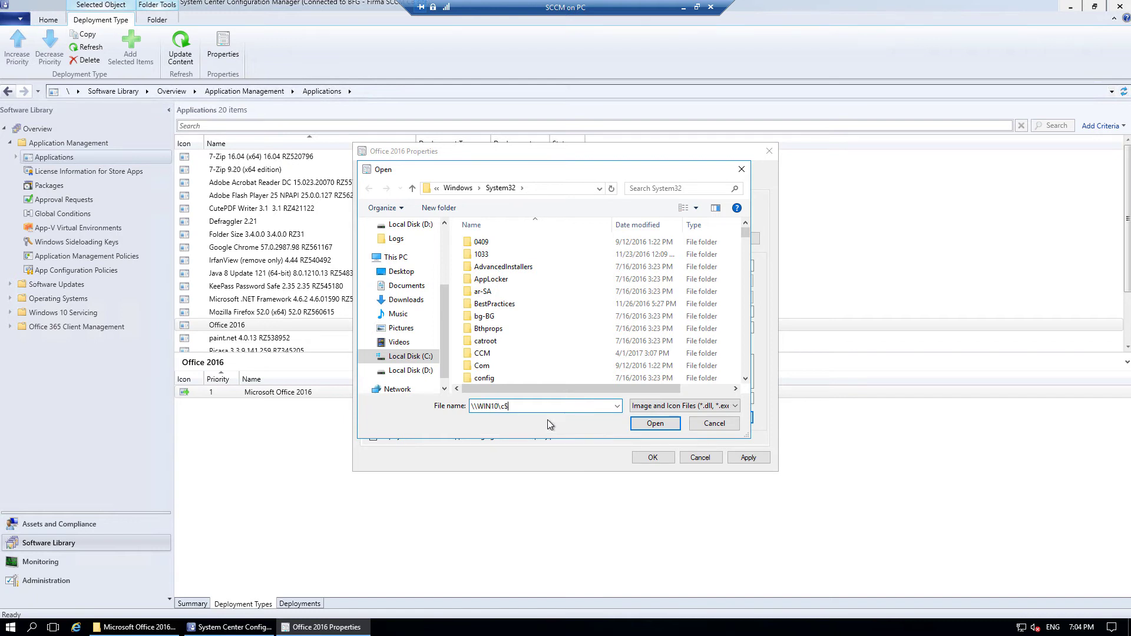
key("Return")
Navigate on the share to the folder Program Files (x86)\Microsoft Office\root\Office16.
left_click(495, 268)
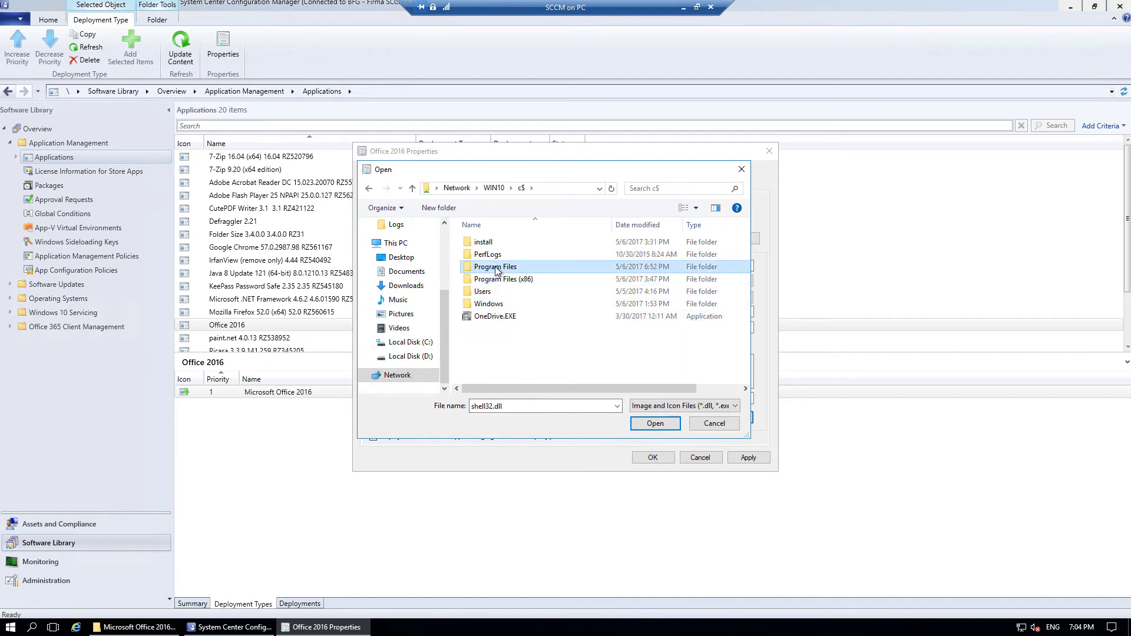
double_click(495, 268)
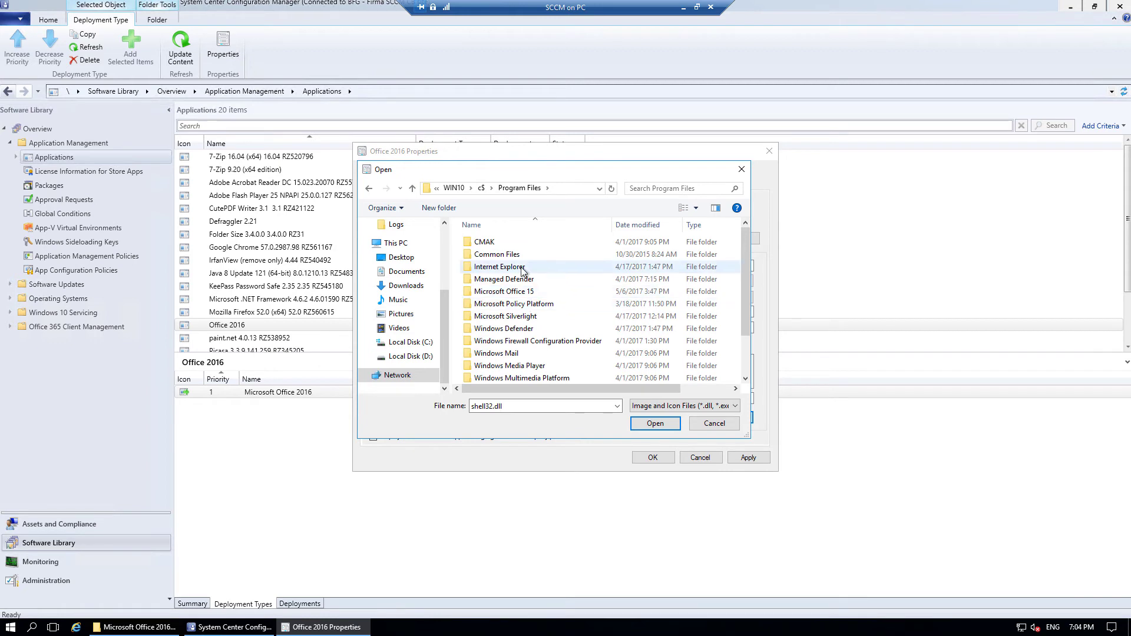
key("BackSpace")
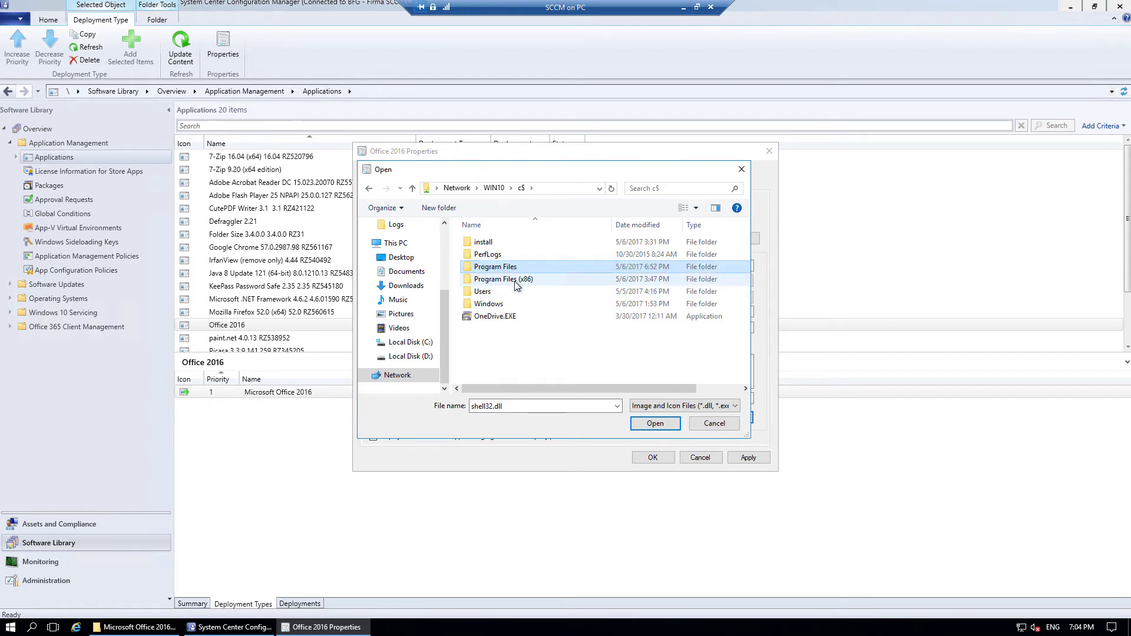
double_click(516, 285)
scroll(526, 283, "down", 1)
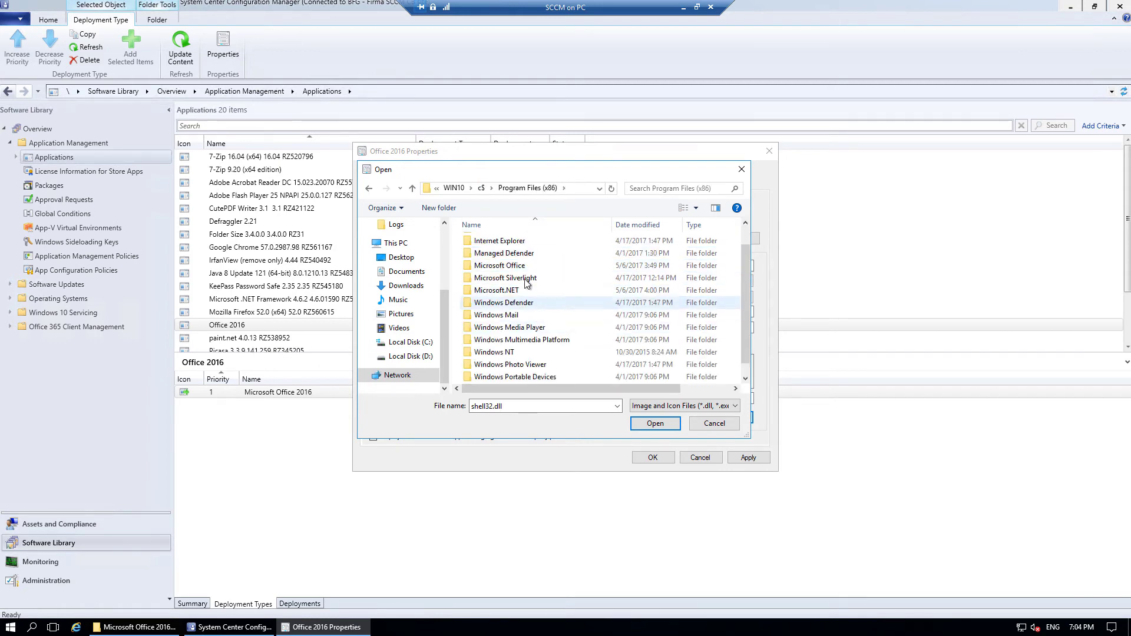
double_click(508, 265)
double_click(509, 242)
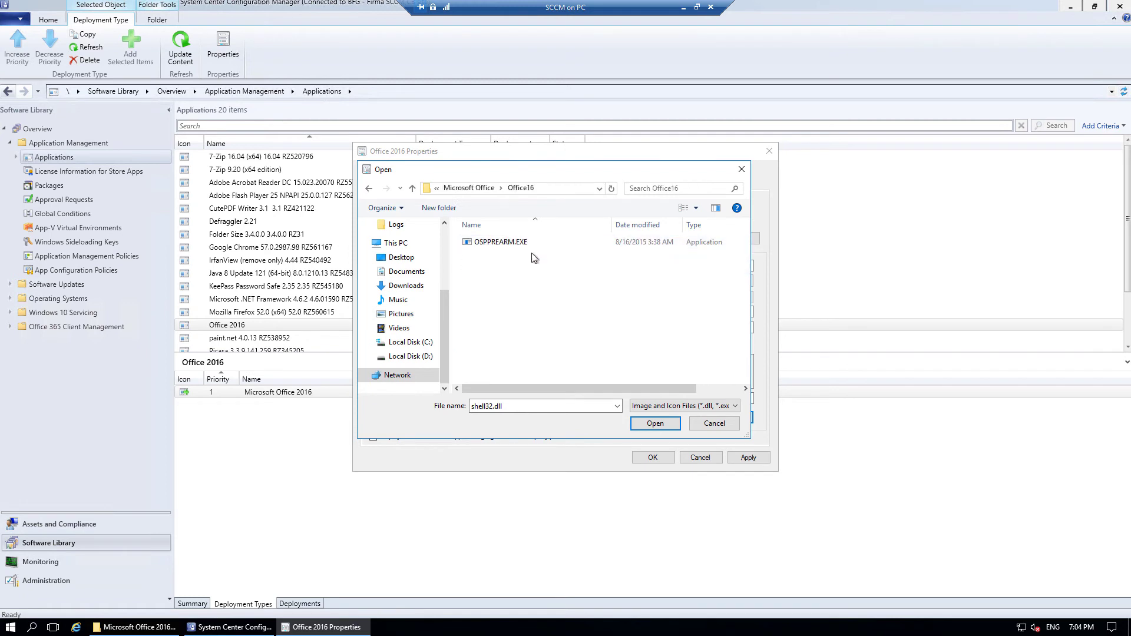
key("BackSpace")
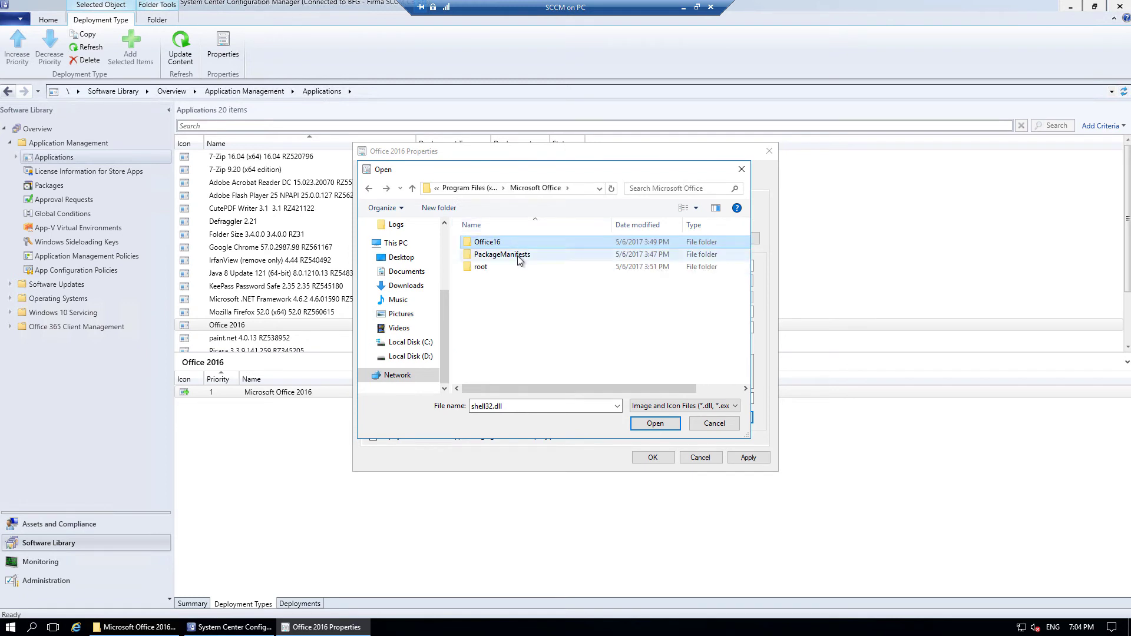
double_click(486, 268)
scroll(525, 338, "down", 1)
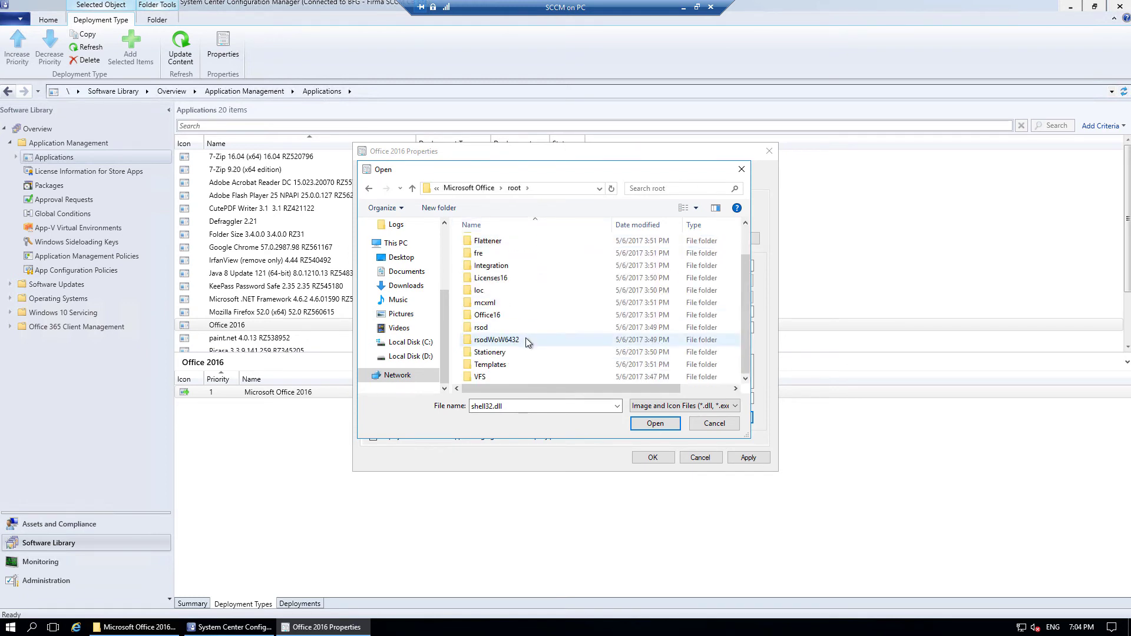
double_click(526, 315)
Set the Word icon from WINWORD.EXE as the catalog icon of the Office 2016 application.
scroll(525, 316, "down", 5)
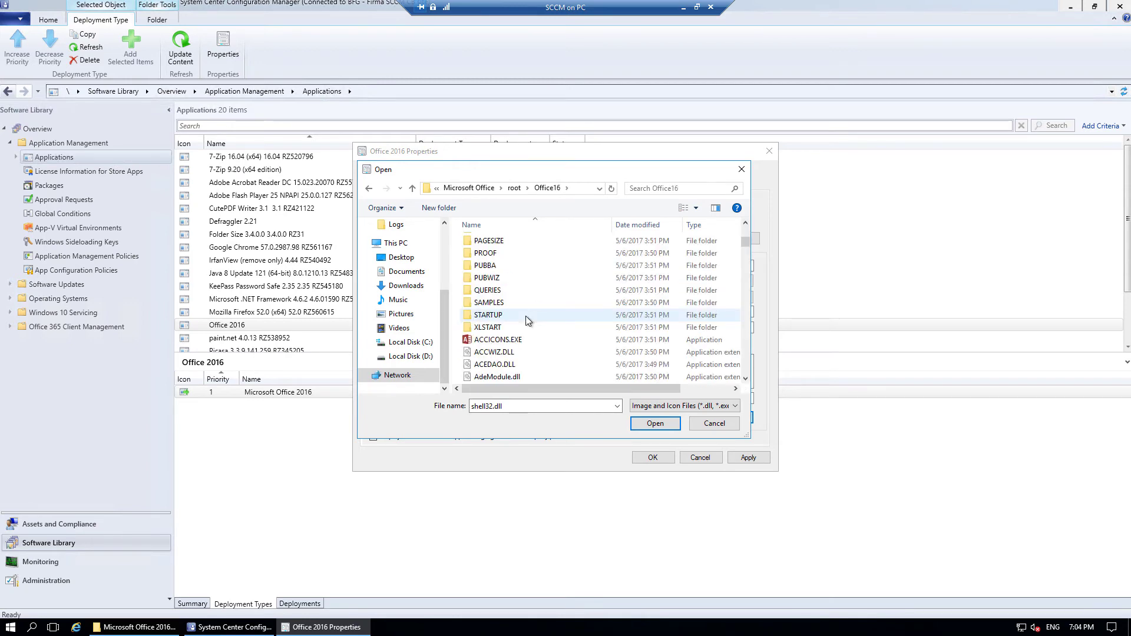
scroll(526, 318, "down", 10)
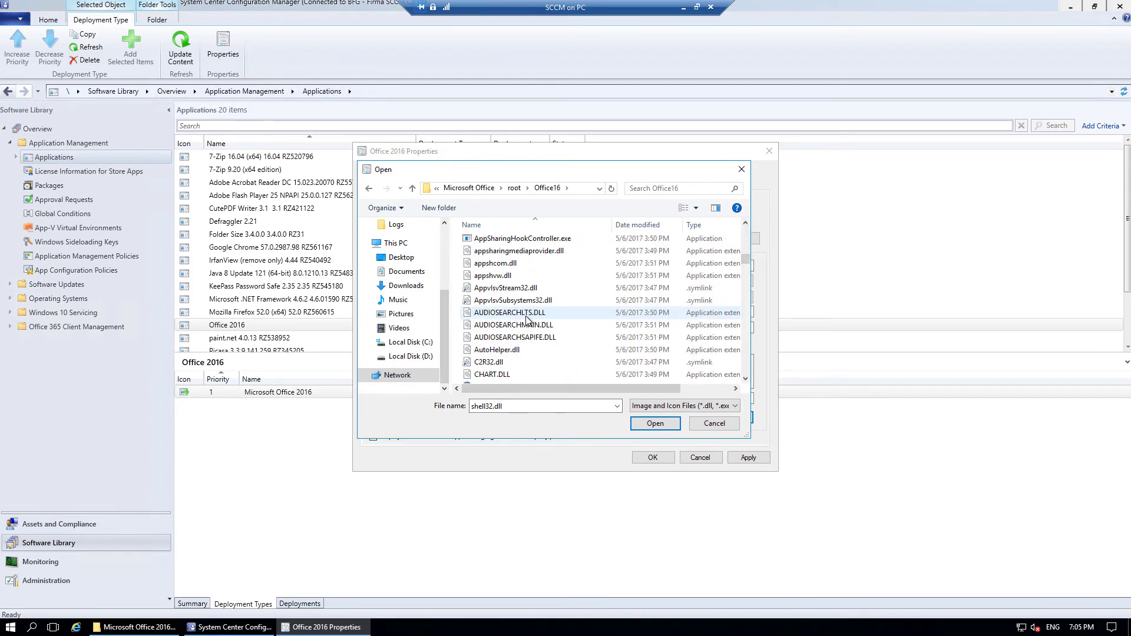
left_click(525, 315)
scroll(525, 316, "down", 15)
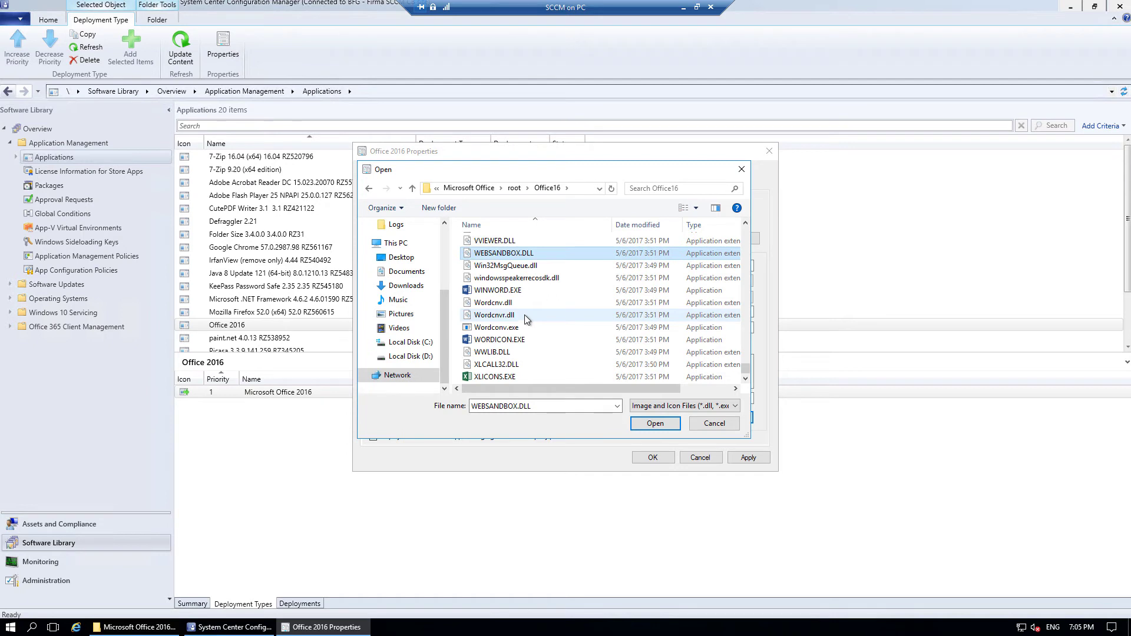
left_click(494, 292)
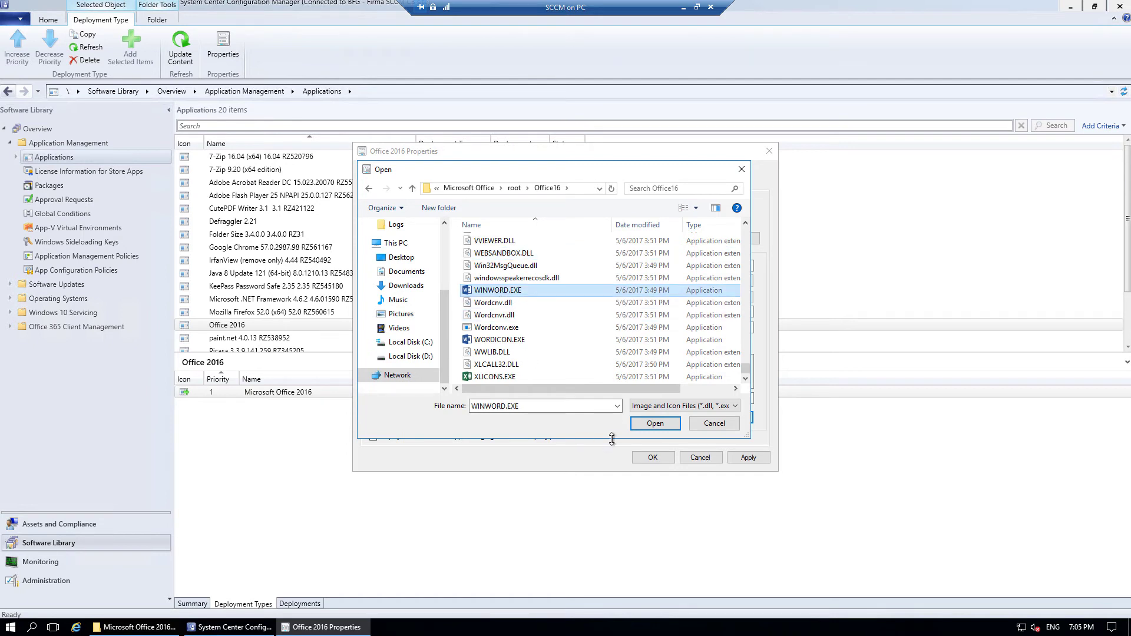
left_click(672, 422)
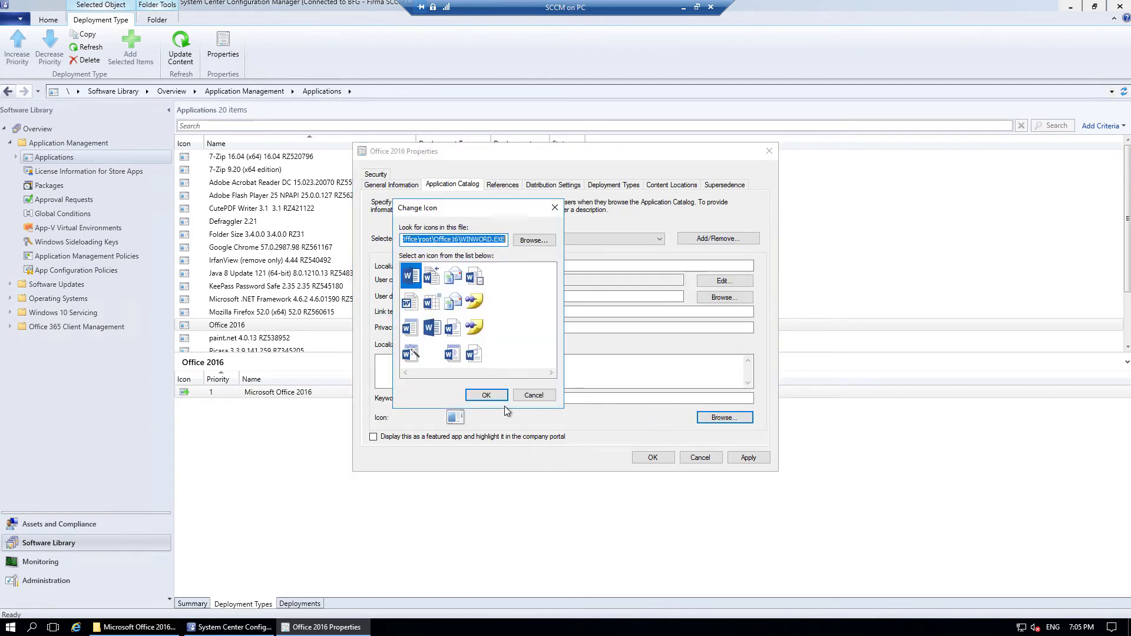
left_click(490, 394)
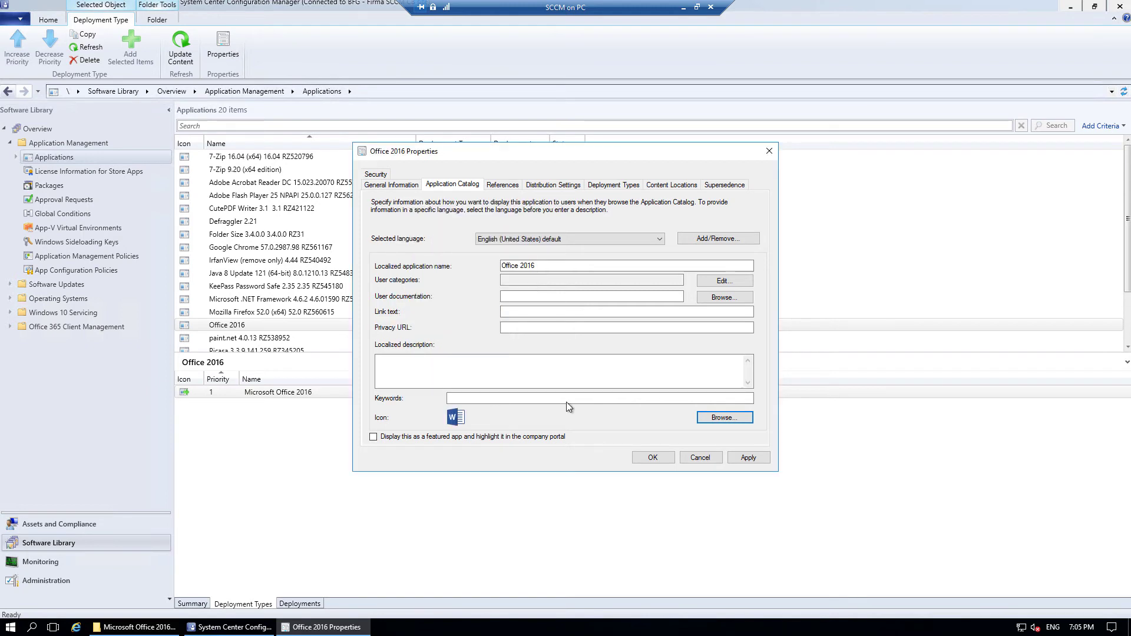
Change the localized application name in the catalog information so that it begins with Microsoft Office.
left_click(504, 185)
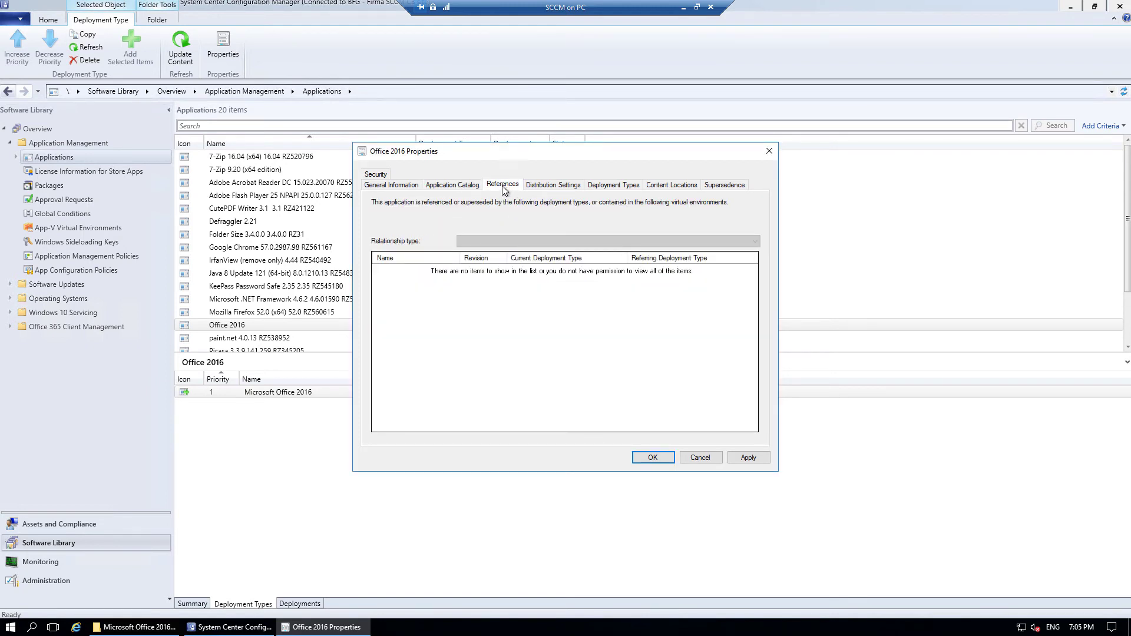
left_click(464, 187)
left_click(576, 268)
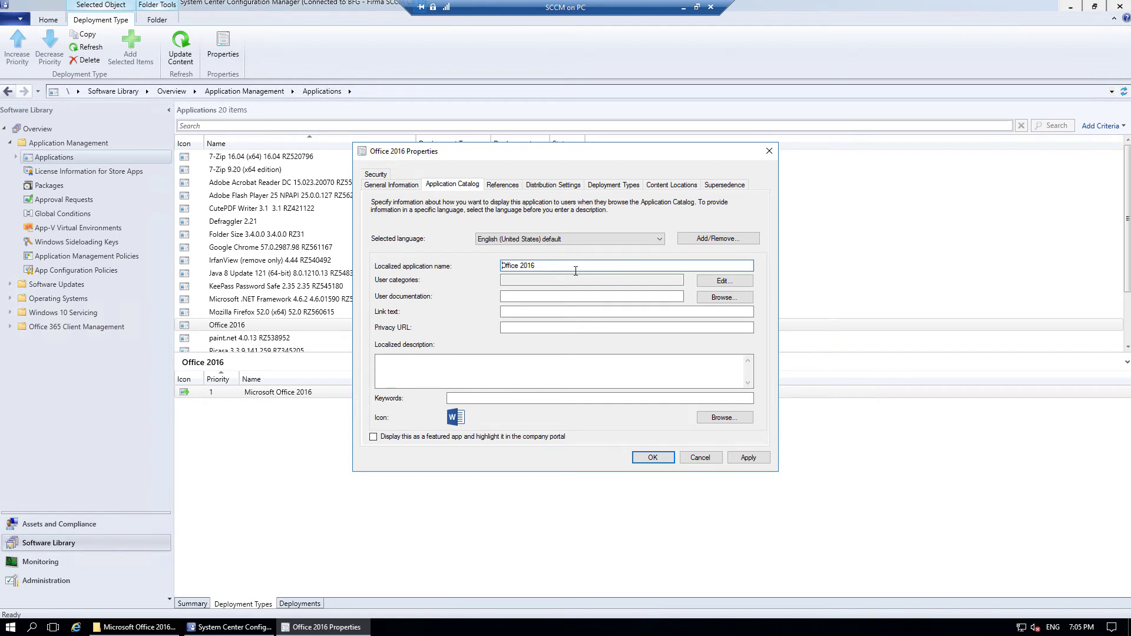
type("Microsoft Office")
Review the distribution settings, deployment types, content locations and supersedence of Office 2016, and save the application properties.
left_click(565, 184)
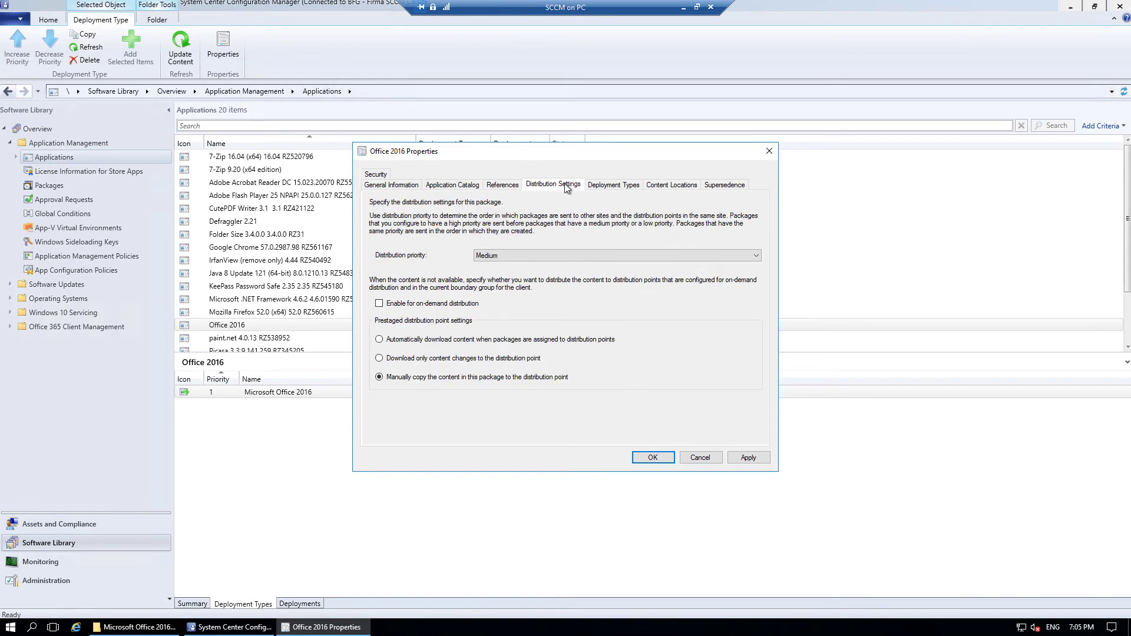
left_click(611, 185)
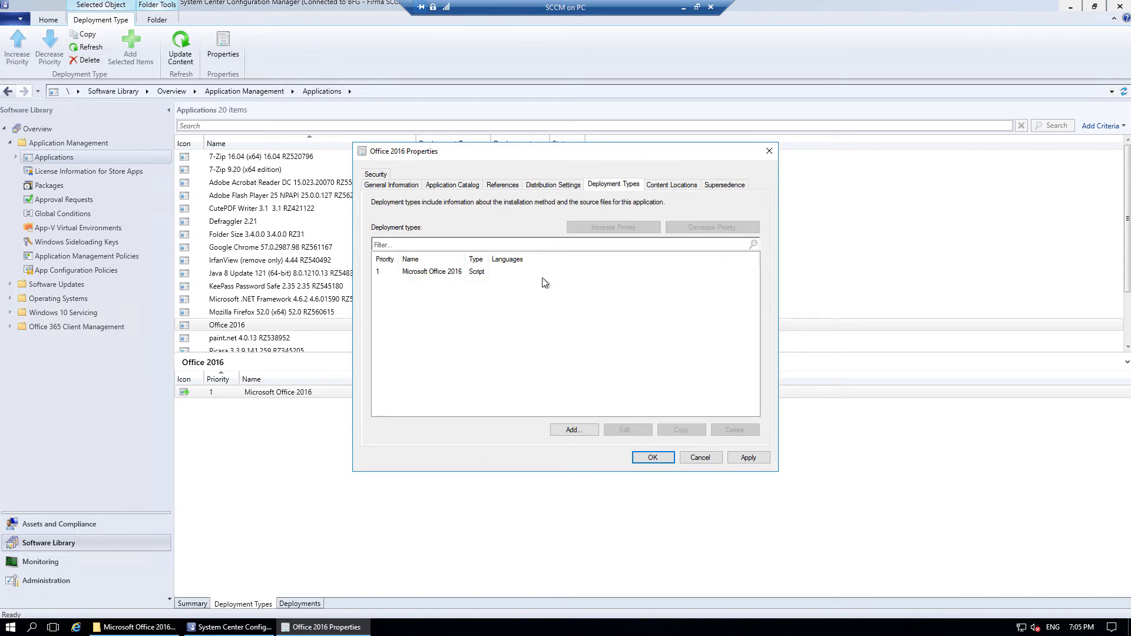
left_click(676, 185)
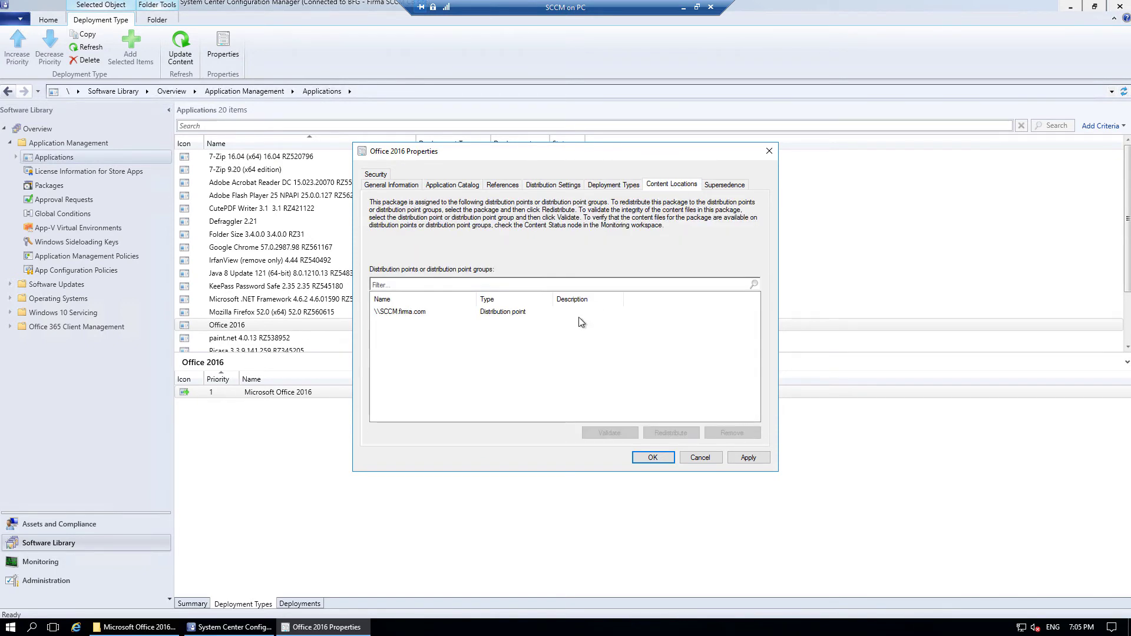
left_click(430, 312)
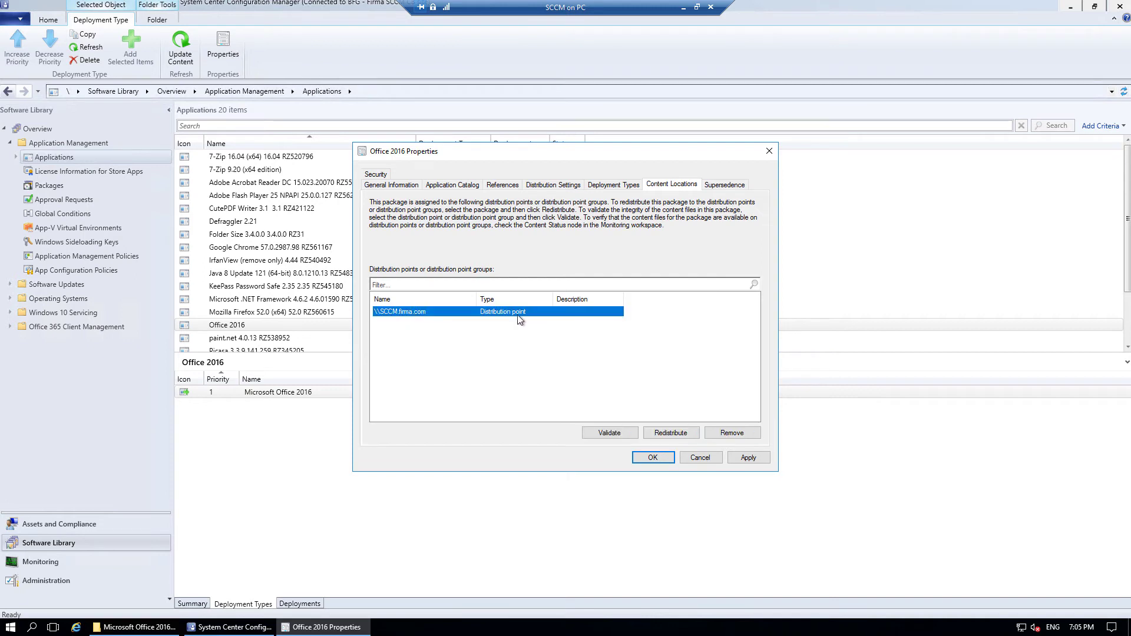
left_click(723, 185)
left_click(611, 185)
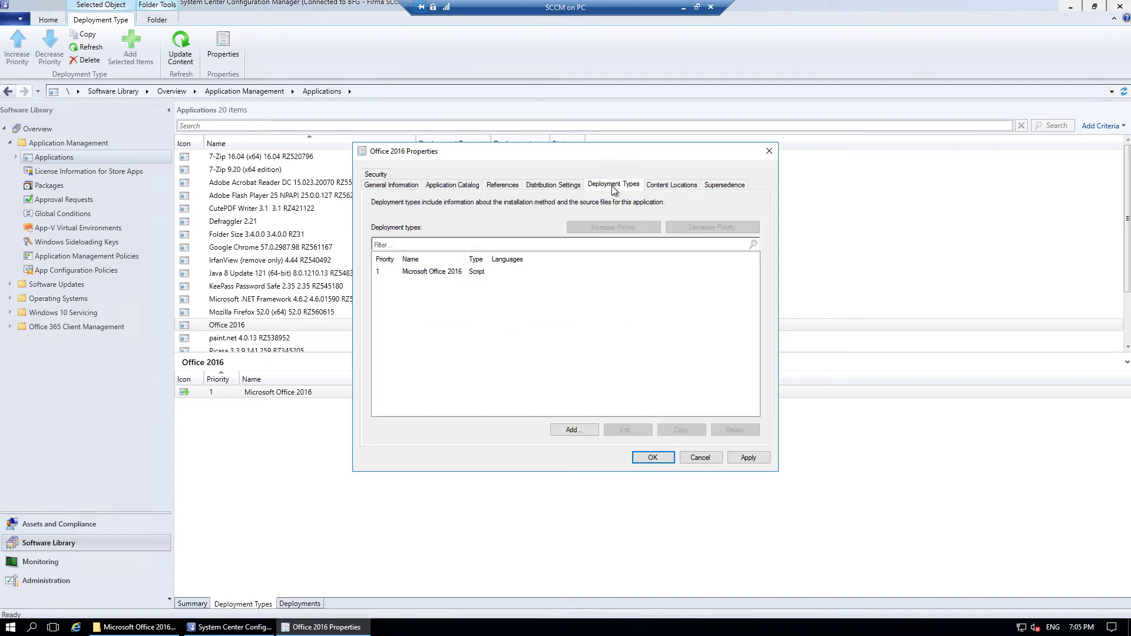
left_click(653, 458)
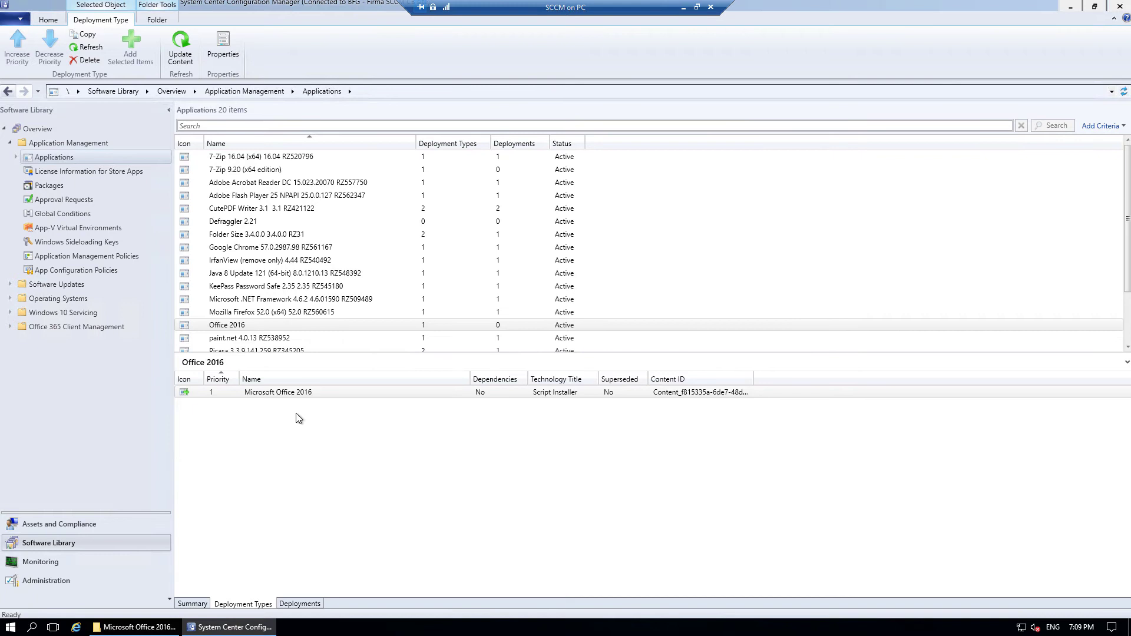
Append a 64-bit architecture suffix to the name of the Microsoft Office 2016 deployment type in its properties.
left_click(279, 399)
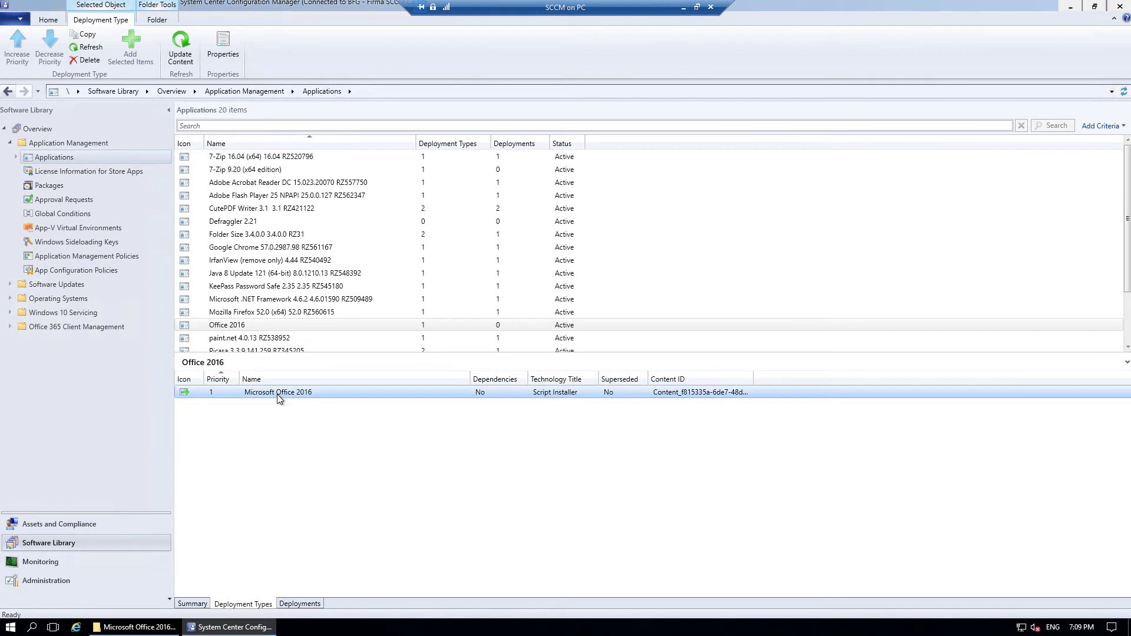
right_click(279, 398)
left_click(331, 508)
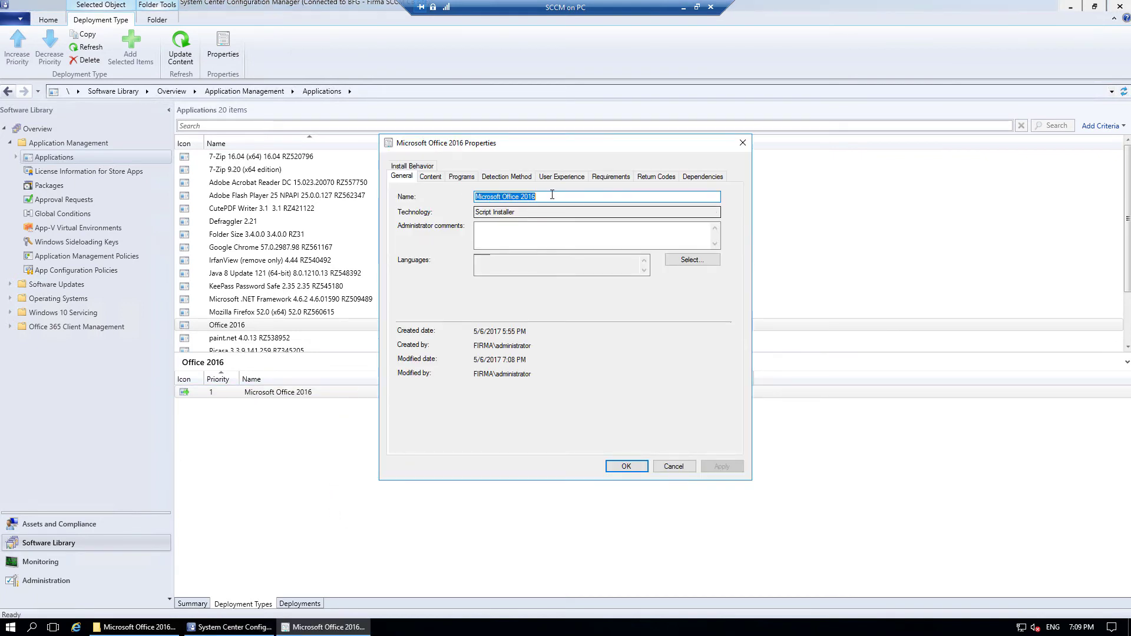
left_click(566, 198)
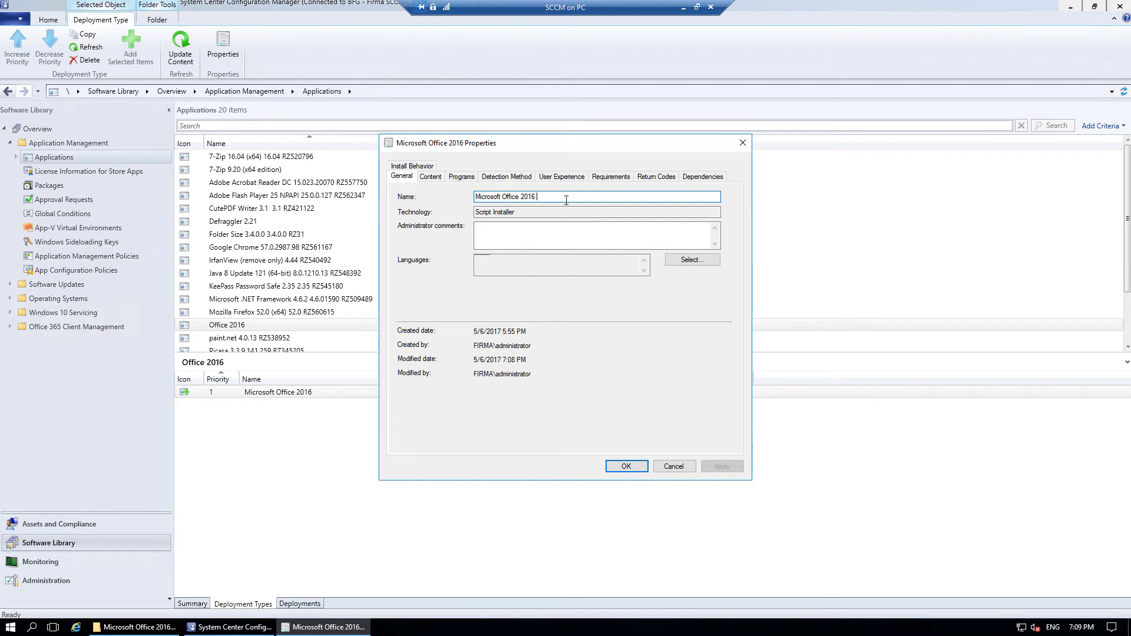
type("64")
type("x")
Add a device requirement to the deployment type that the operating system is one of All Windows 10 (64-bit).
left_click(610, 177)
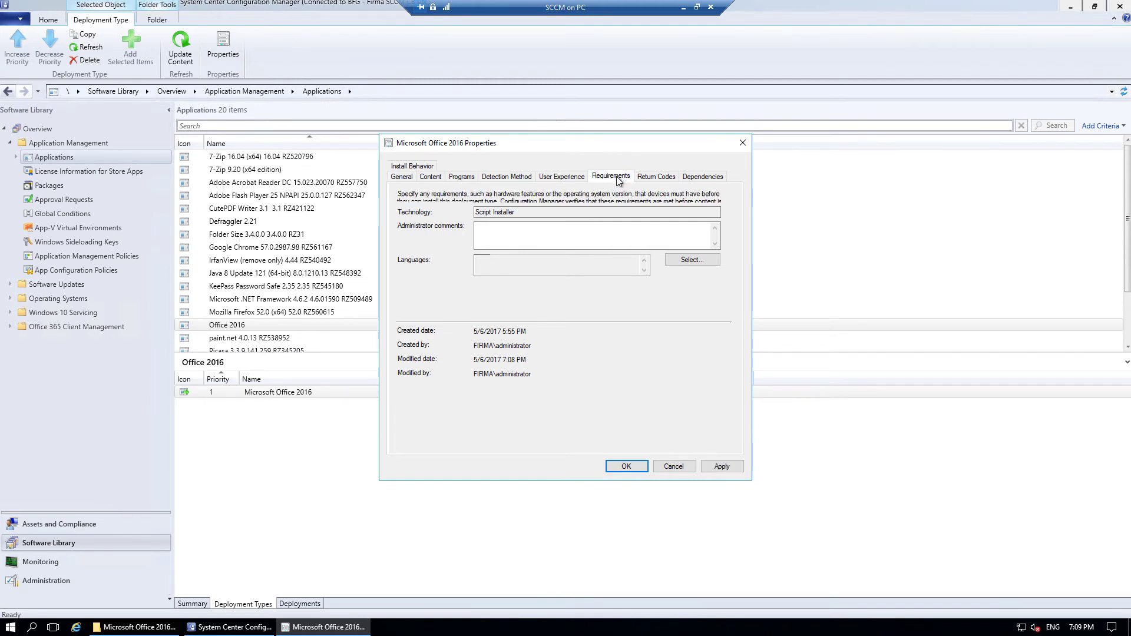
left_click(591, 446)
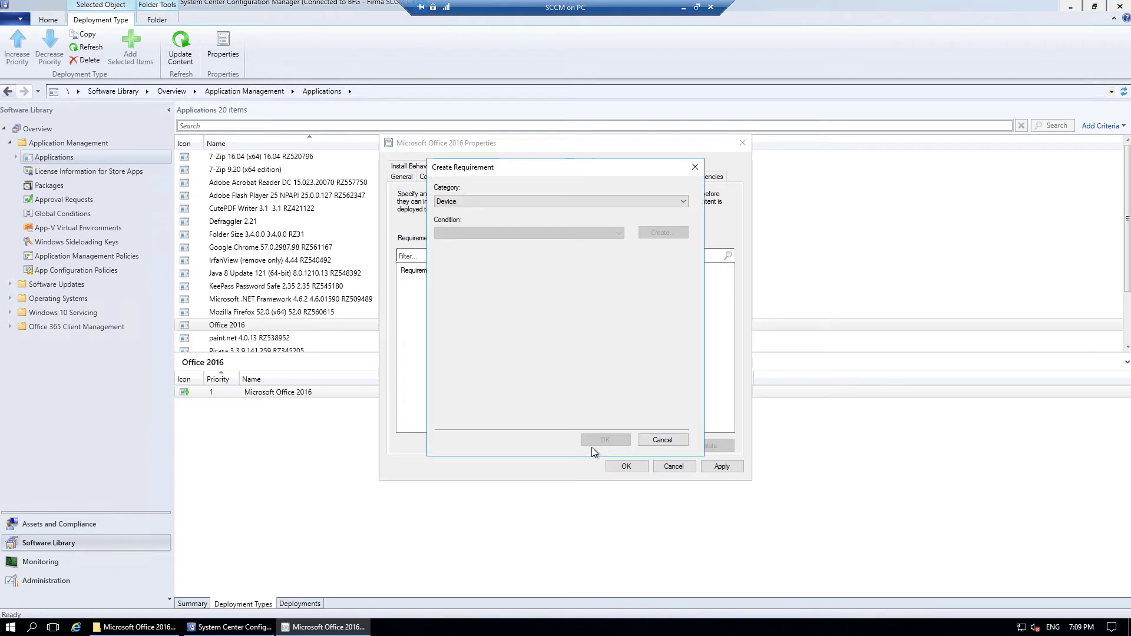
left_click(591, 234)
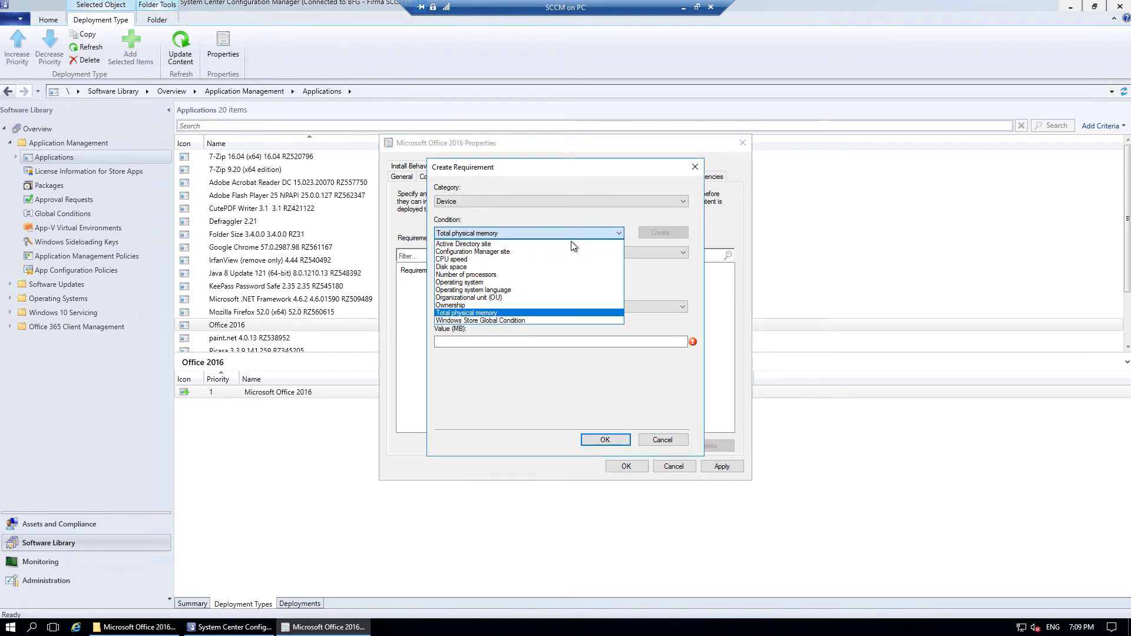
left_click(500, 282)
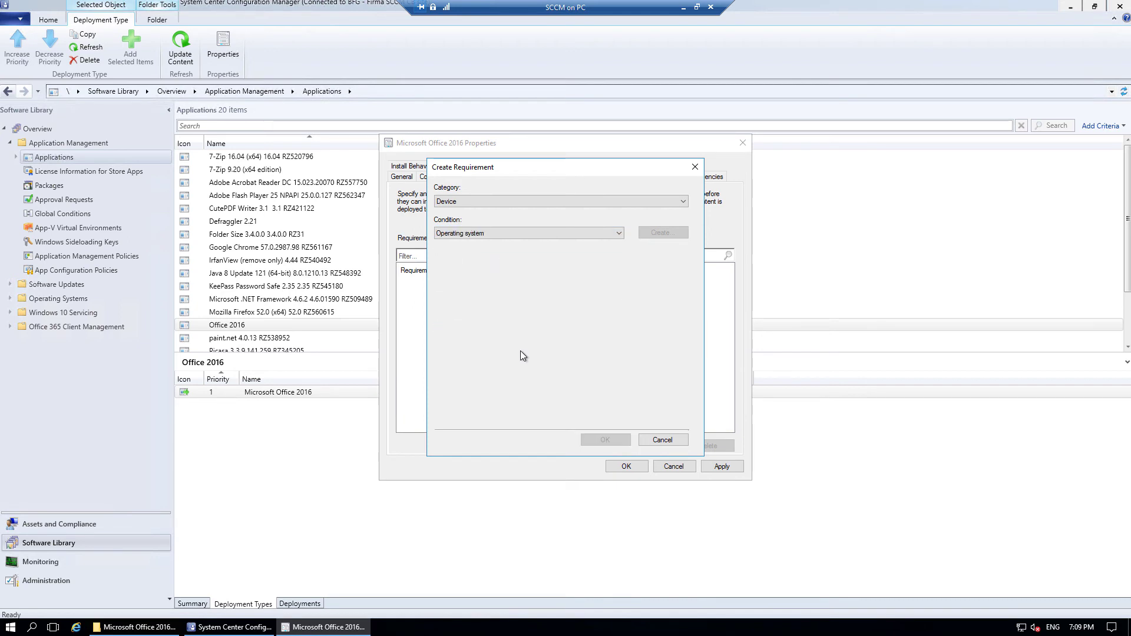
left_click_drag(683, 367, 684, 377)
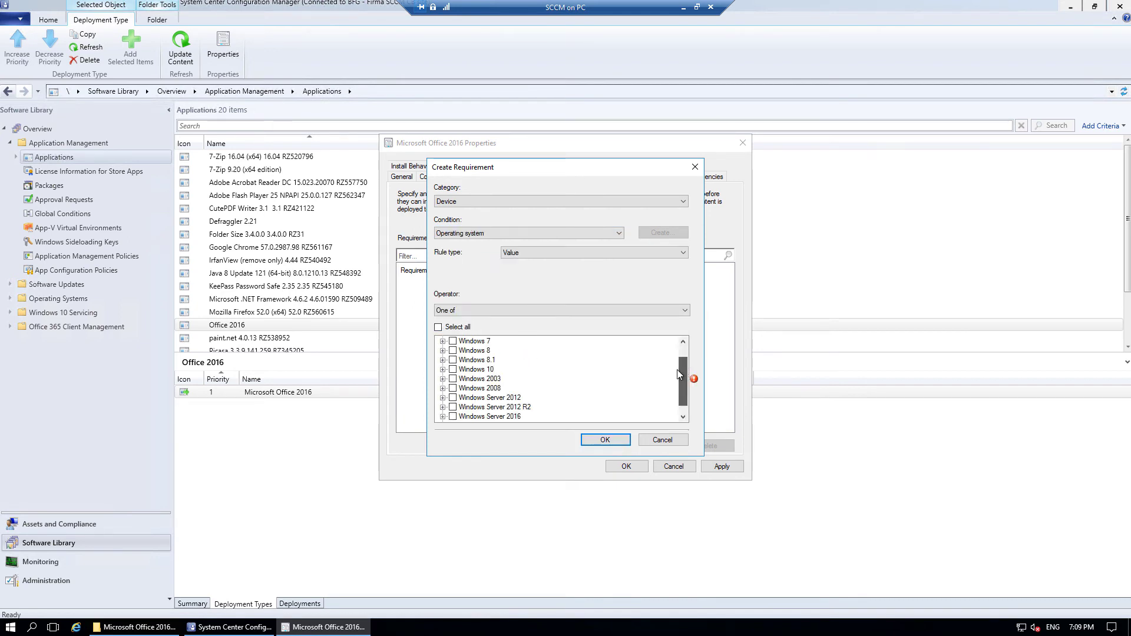
left_click(442, 370)
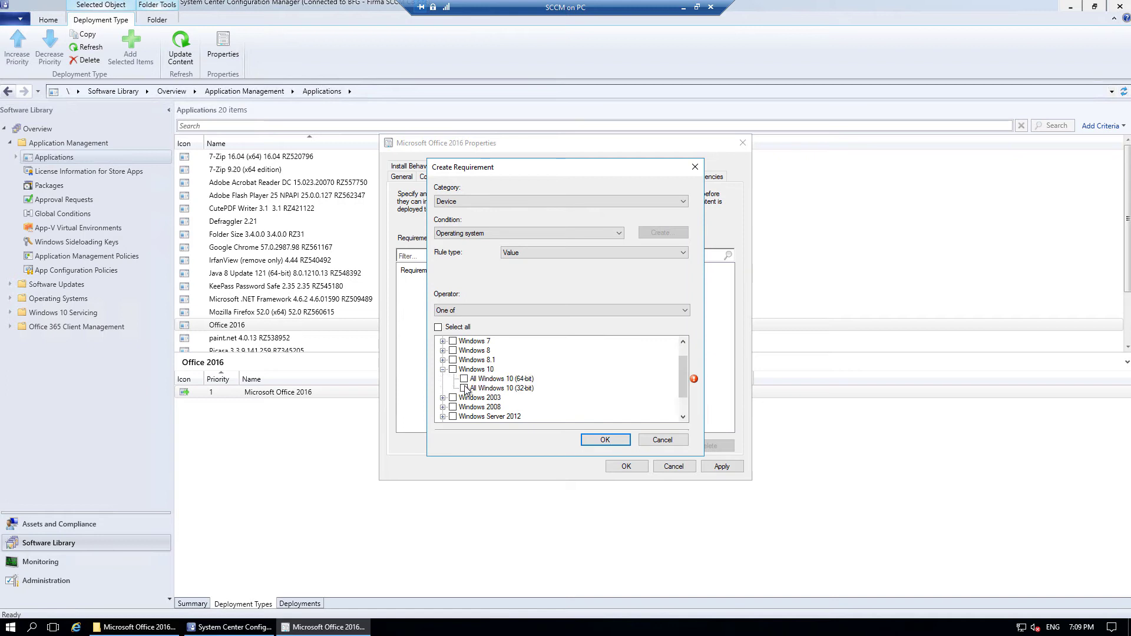
left_click(464, 379)
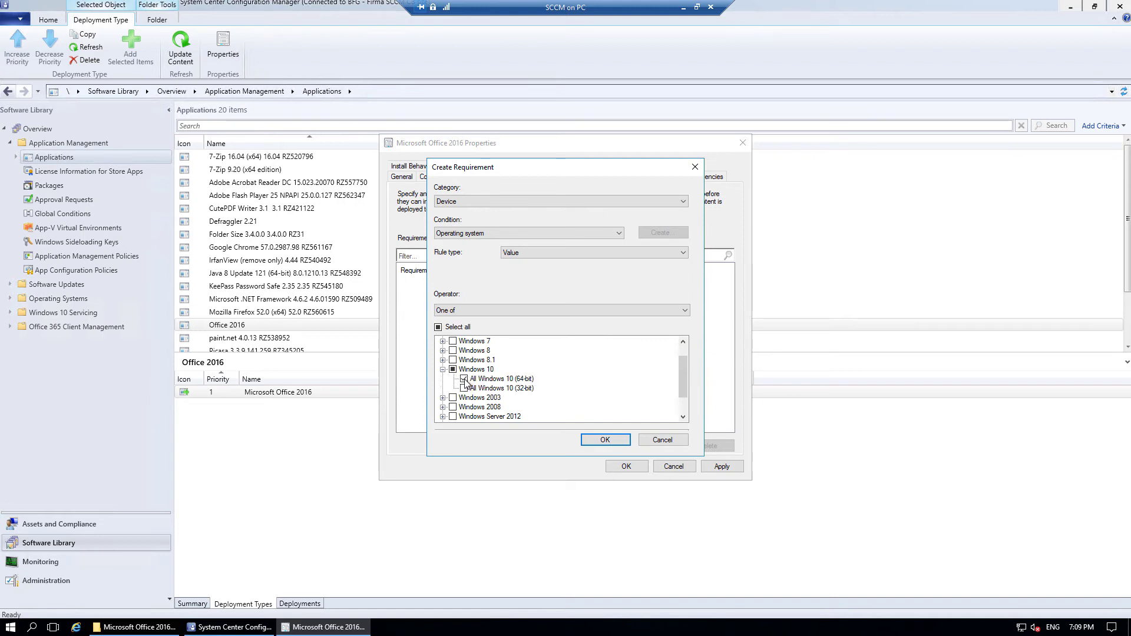
left_click(605, 439)
Review the deployment type's return codes, dependencies, user experience, detection method and program settings, and save its properties.
left_click(657, 178)
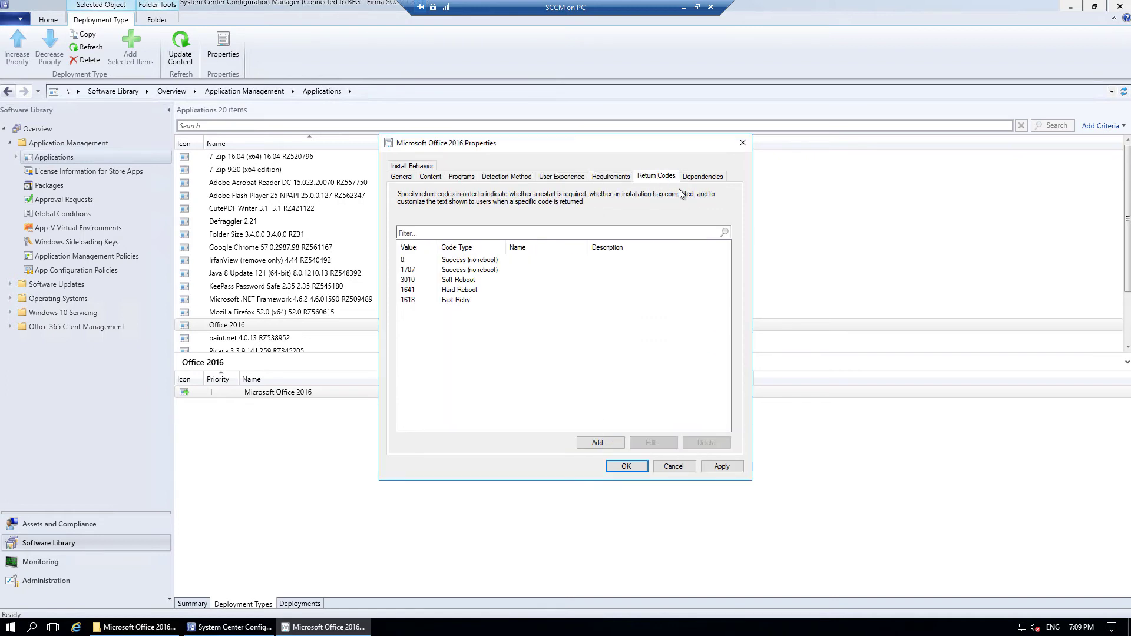
left_click(704, 179)
left_click(577, 178)
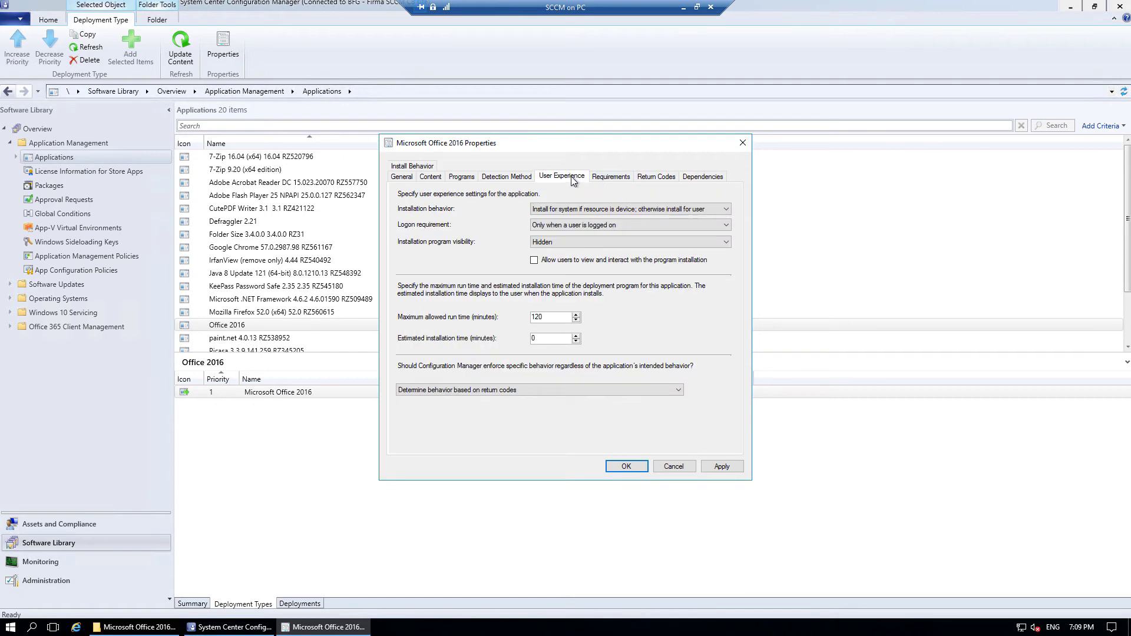
left_click(511, 179)
left_click(456, 179)
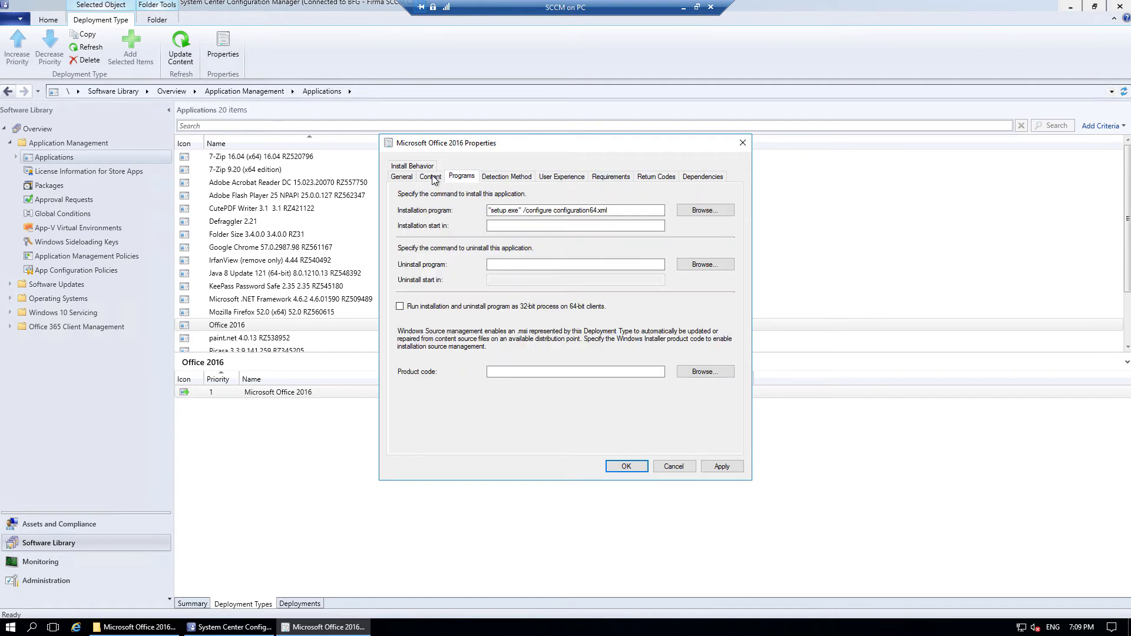
left_click(625, 466)
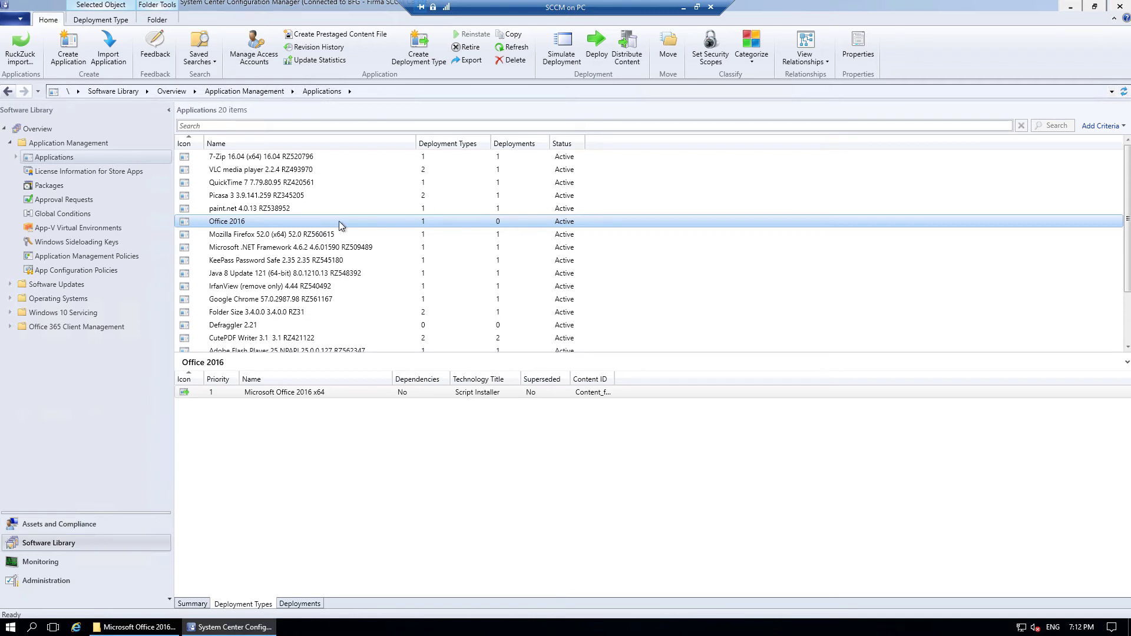
left_click(426, 59)
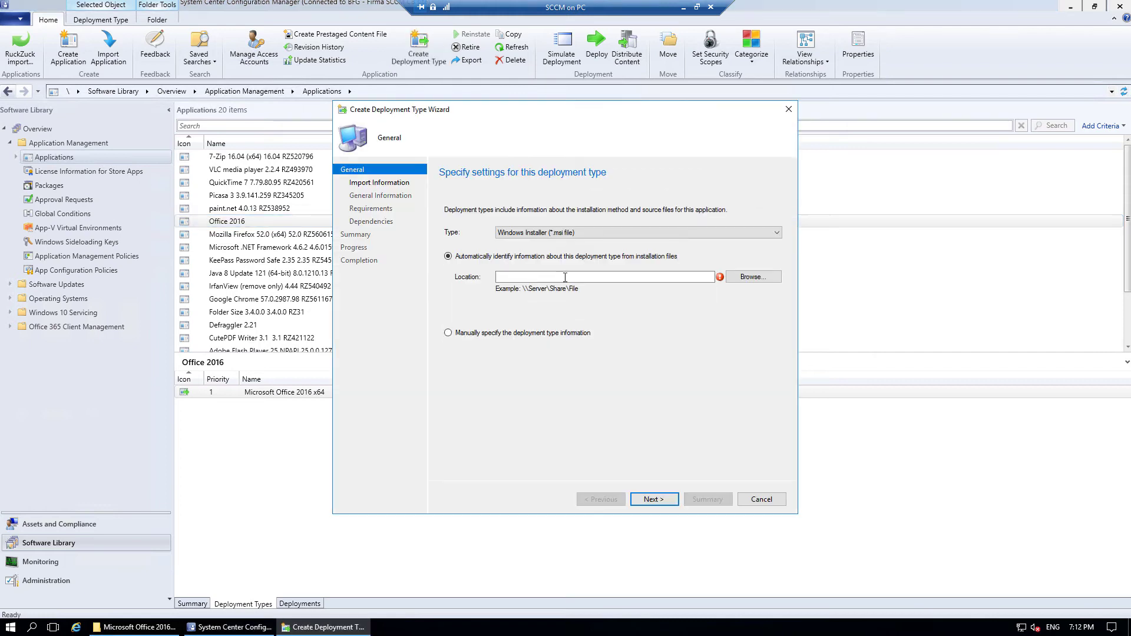
left_click(656, 232)
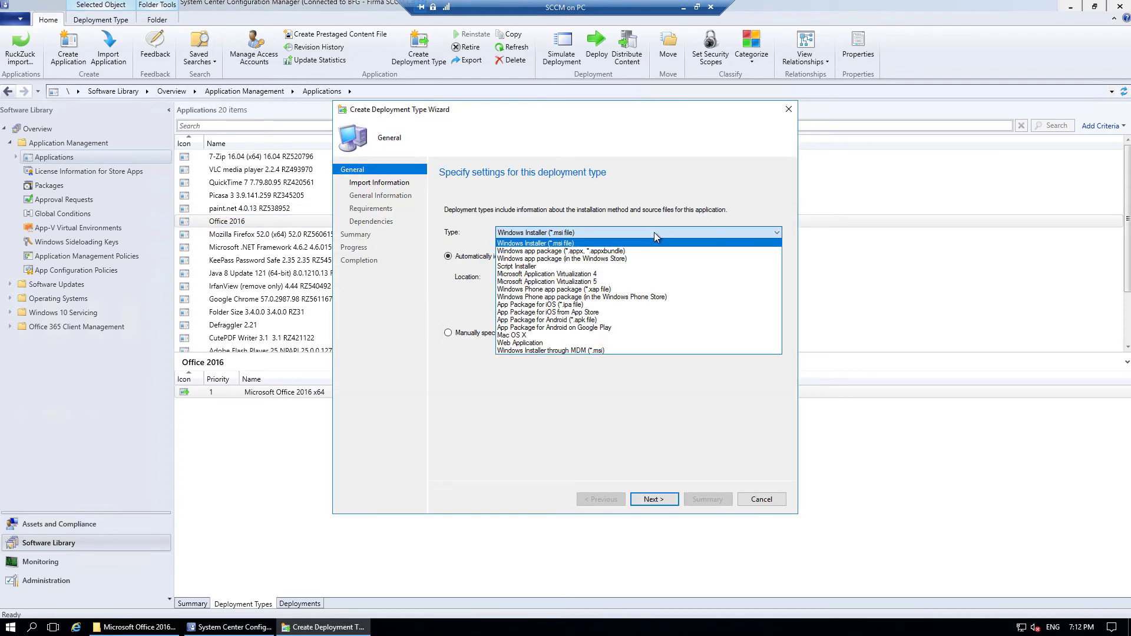
left_click(585, 266)
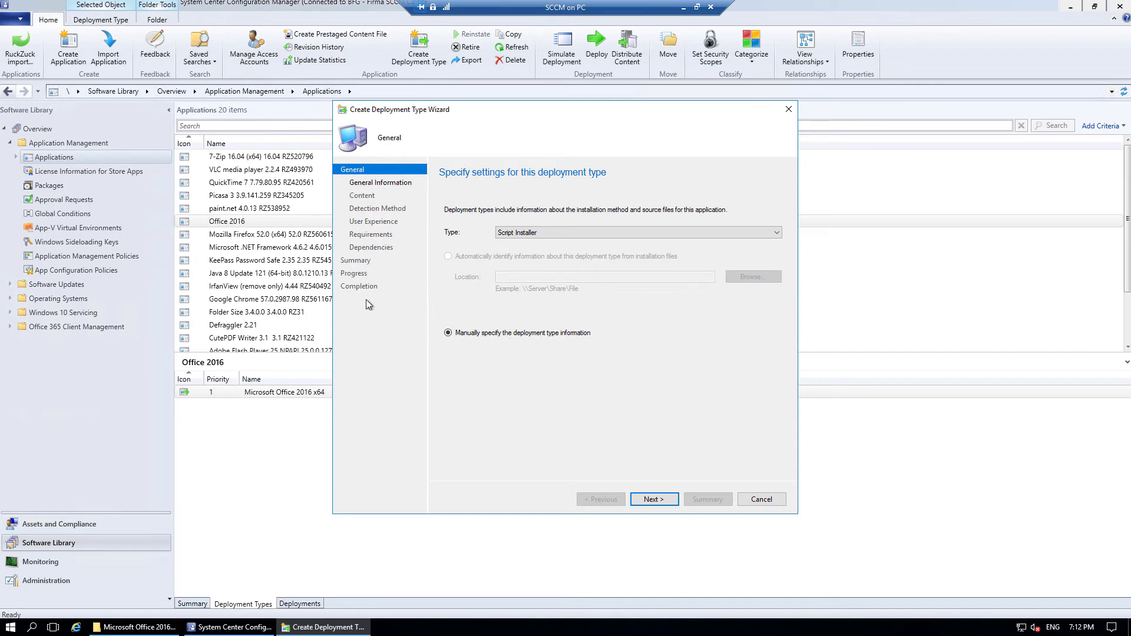
left_click(765, 503)
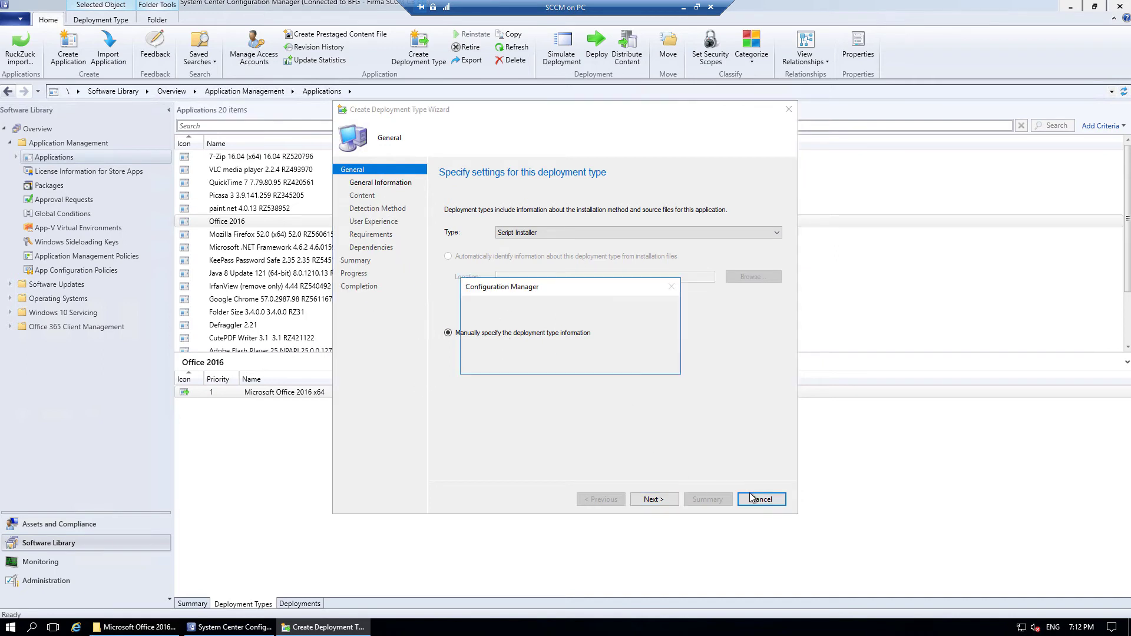
left_click(596, 365)
Copy the Microsoft Office 2016 x64 deployment type and add the copy to the Office 2016 application.
left_click(297, 392)
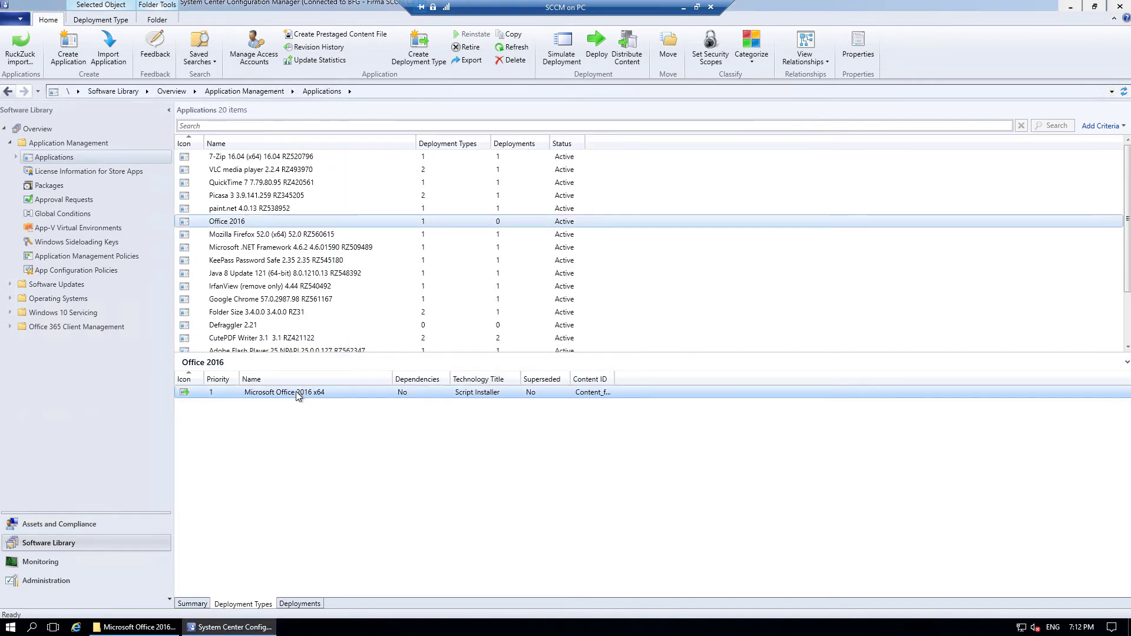
right_click(295, 391)
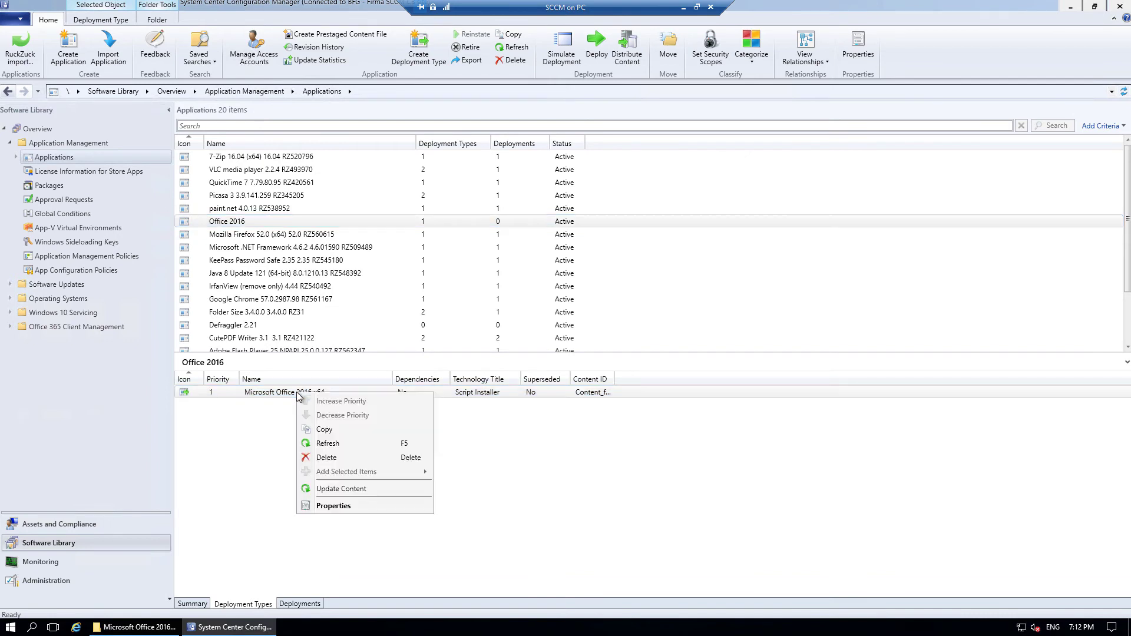
left_click(332, 430)
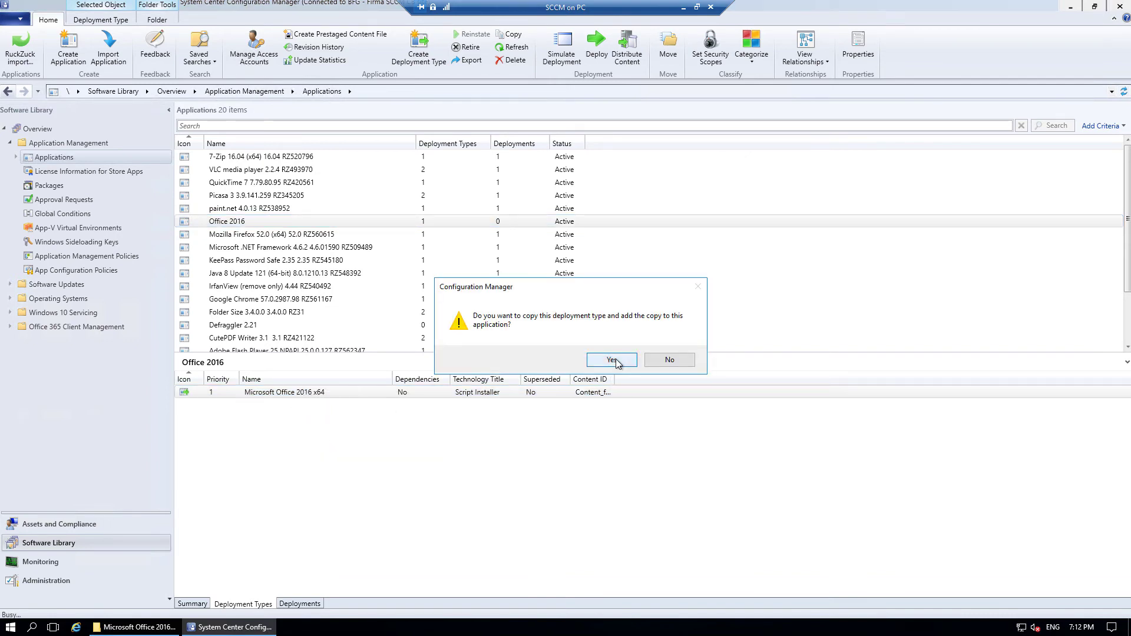
left_click(622, 363)
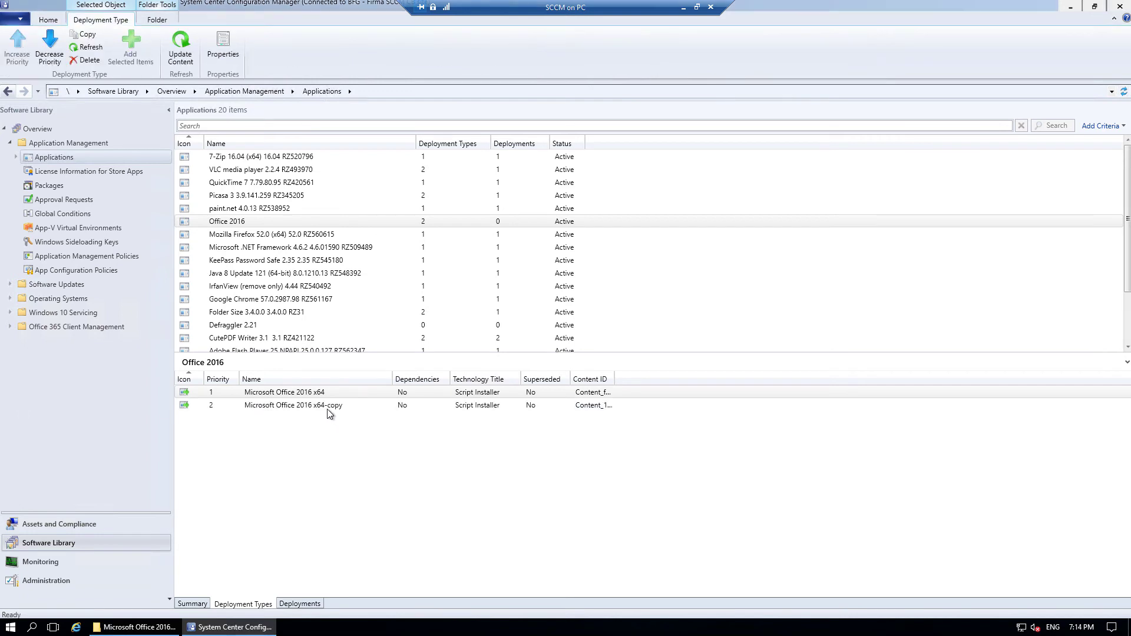
Replace the x64-copy ending in the copied deployment type's name with a 32-bit architecture suffix in its properties.
left_click(321, 405)
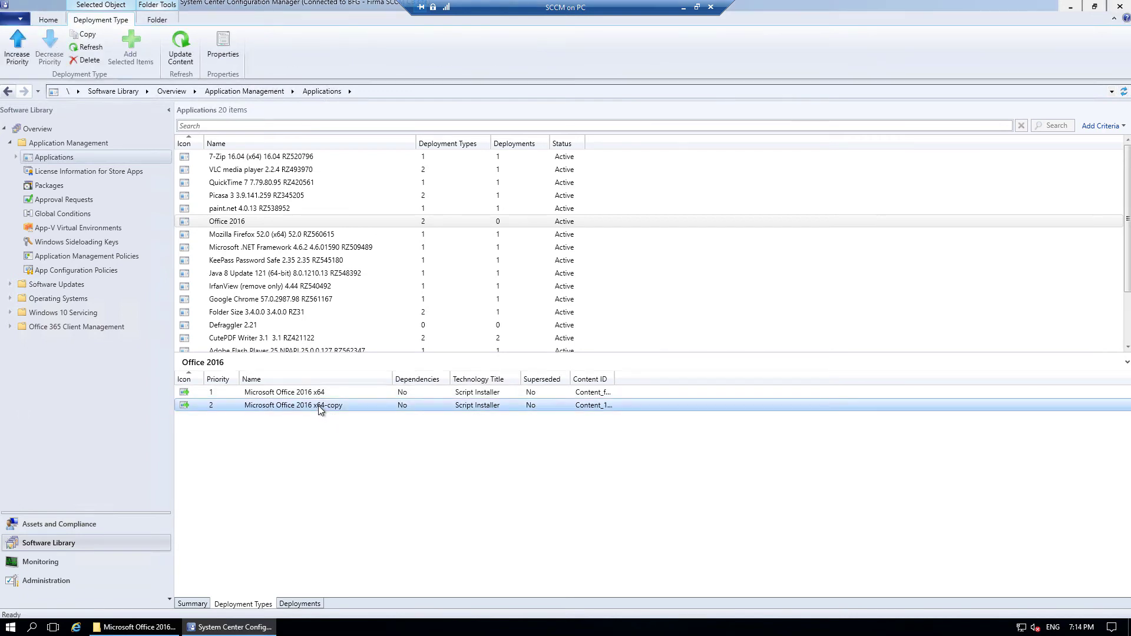
right_click(321, 408)
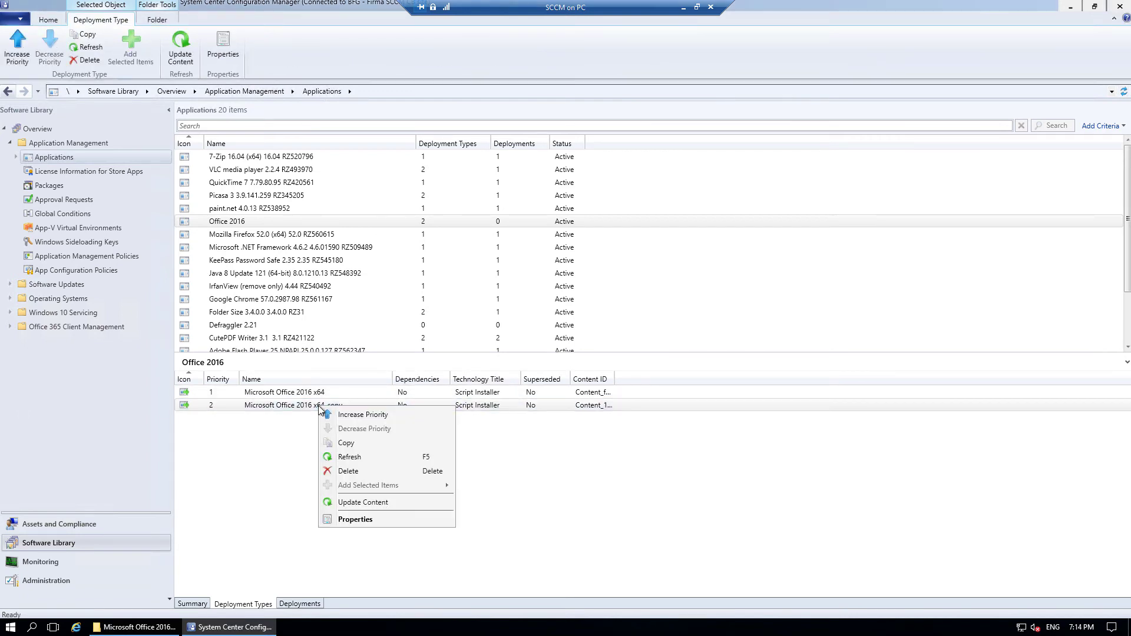
left_click(352, 523)
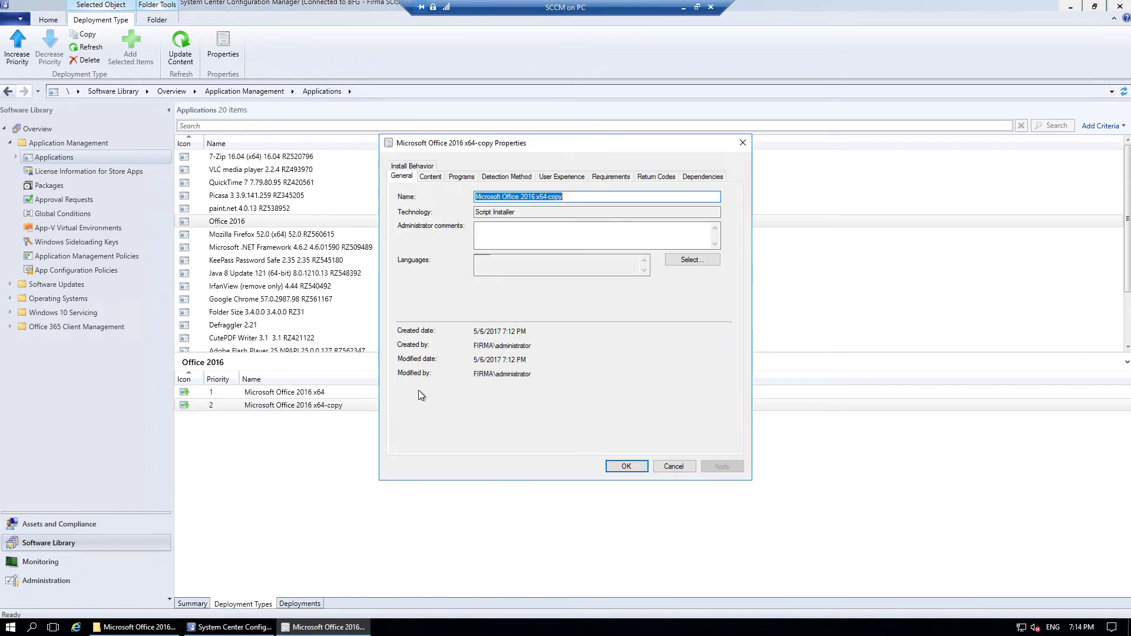
left_click(540, 196)
left_click_drag(539, 197, 595, 197)
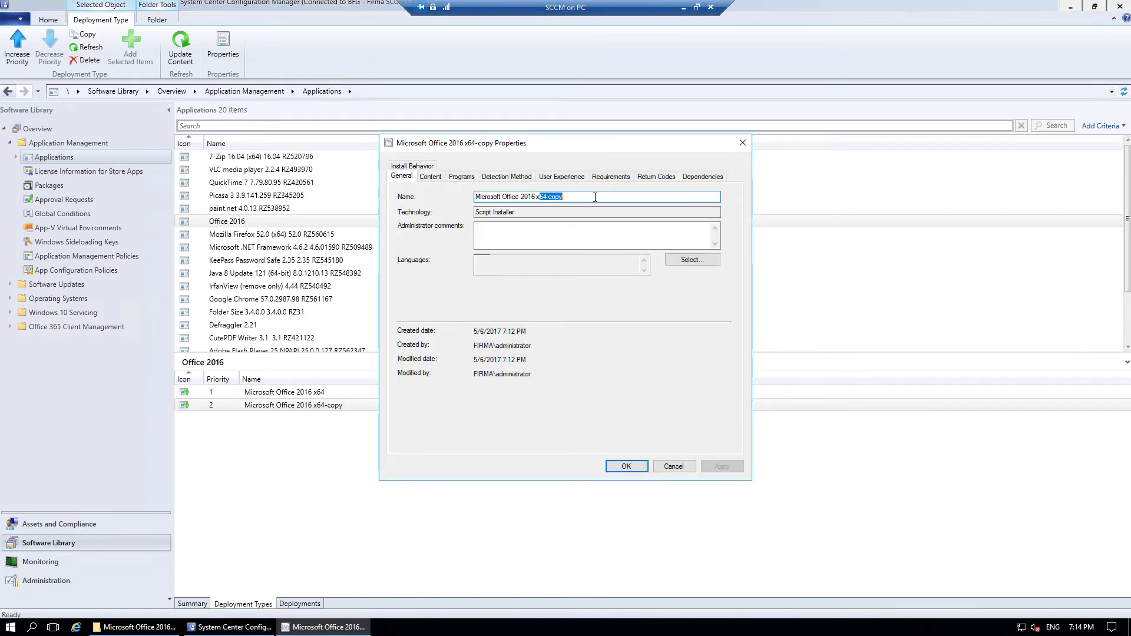
type("8")
Change the copied deployment type's operating system requirement to All Windows 10 (32-bit) instead of the 64-bit version.
left_click(615, 176)
left_click(578, 283)
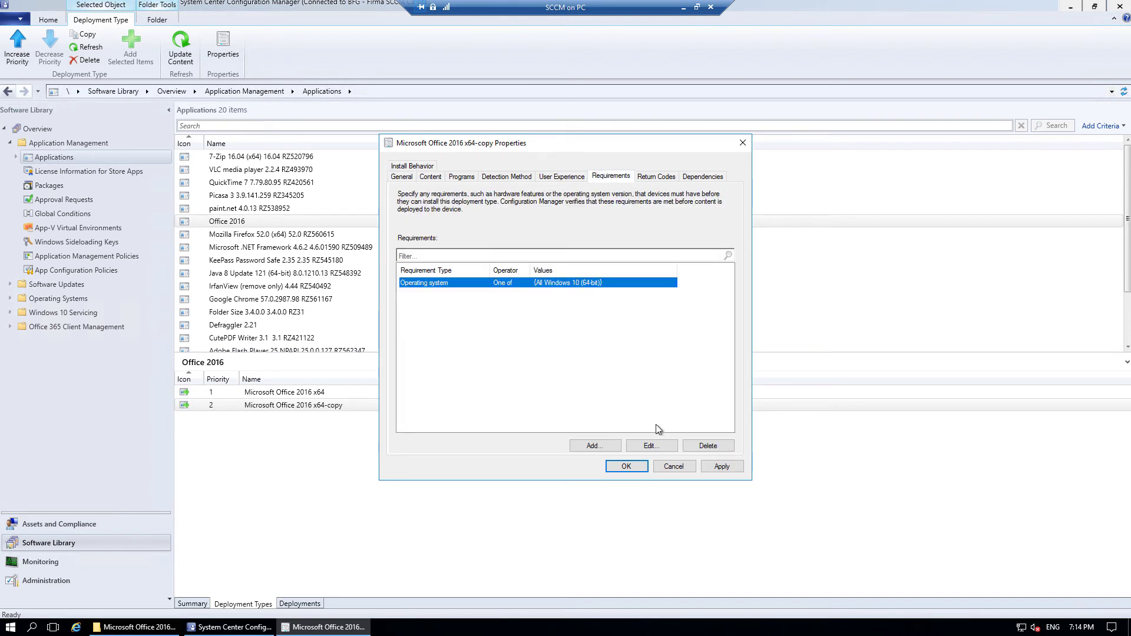
left_click(641, 447)
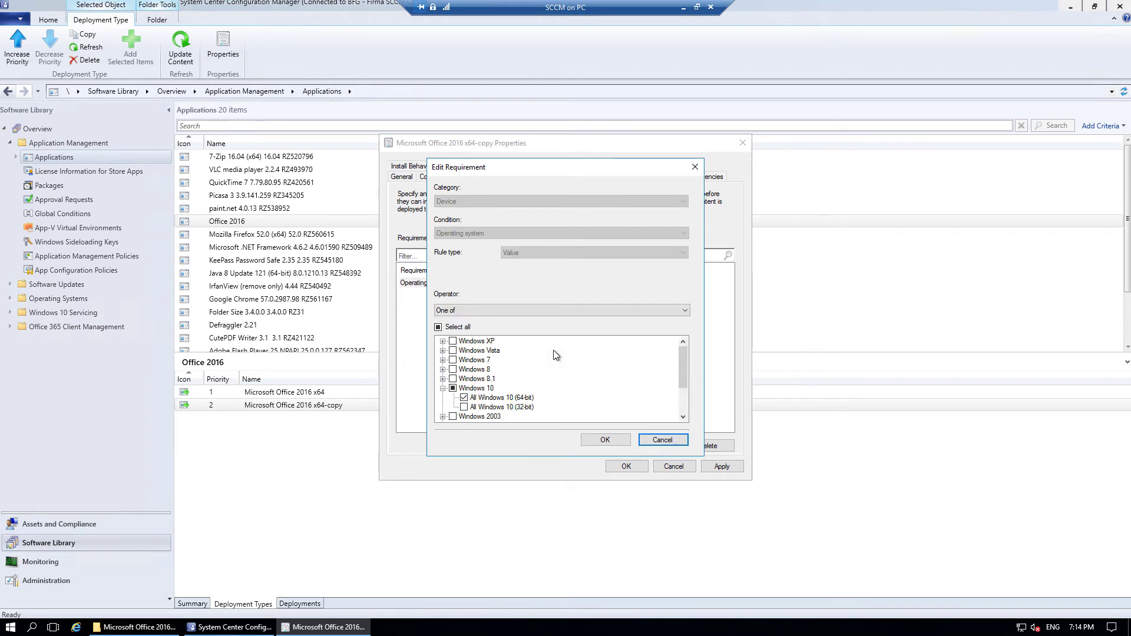
left_click(464, 406)
left_click(464, 398)
left_click(604, 441)
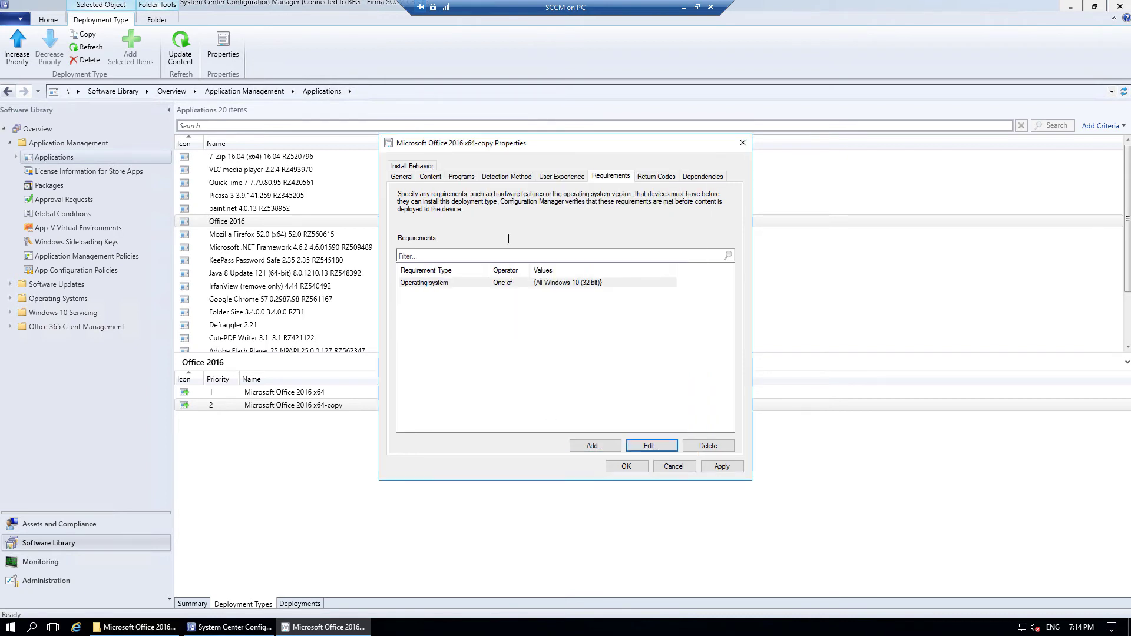
Examine the copy's installation program and the Microsoft Office 2016 x64 source folder, including Office\Data, for 32-bit installation files.
left_click(467, 178)
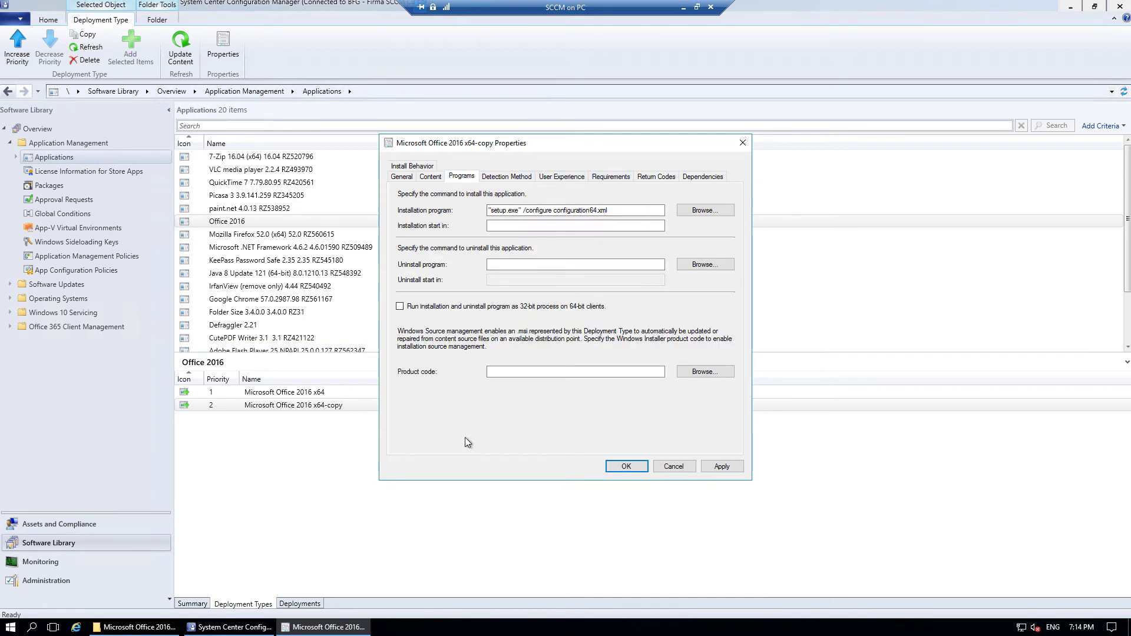
left_click(144, 627)
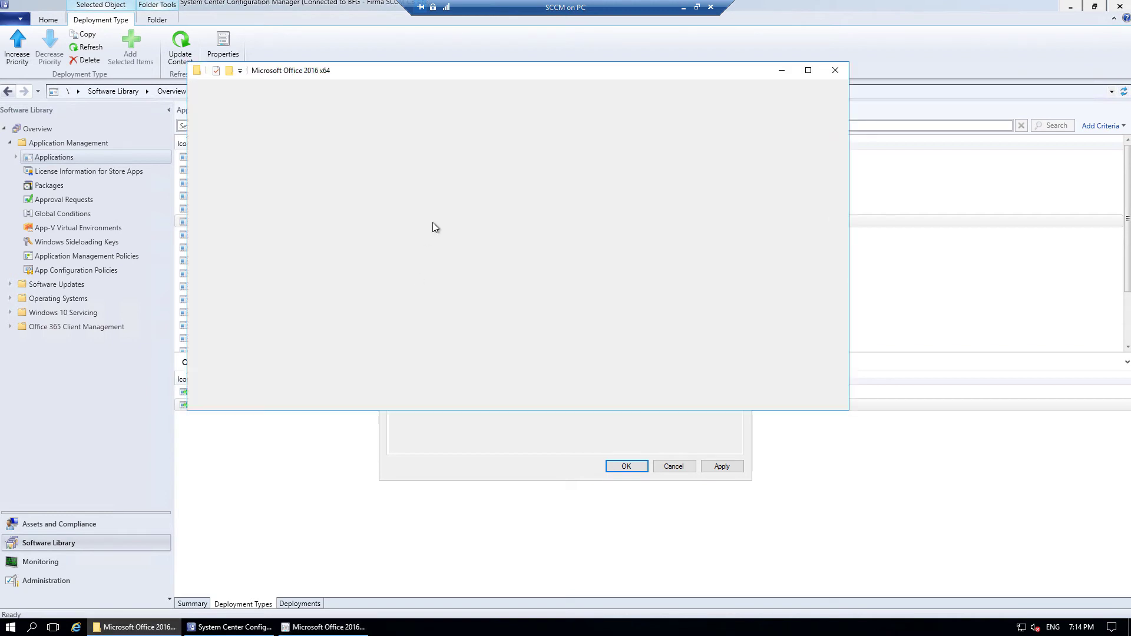
left_click_drag(570, 67, 624, 253)
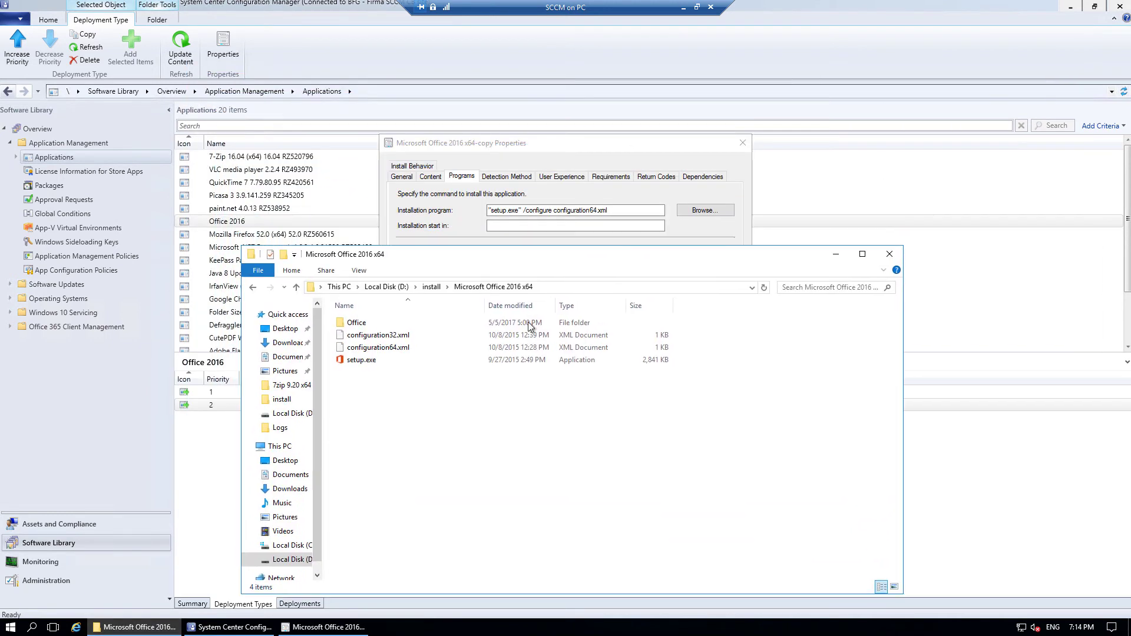
left_click(361, 363)
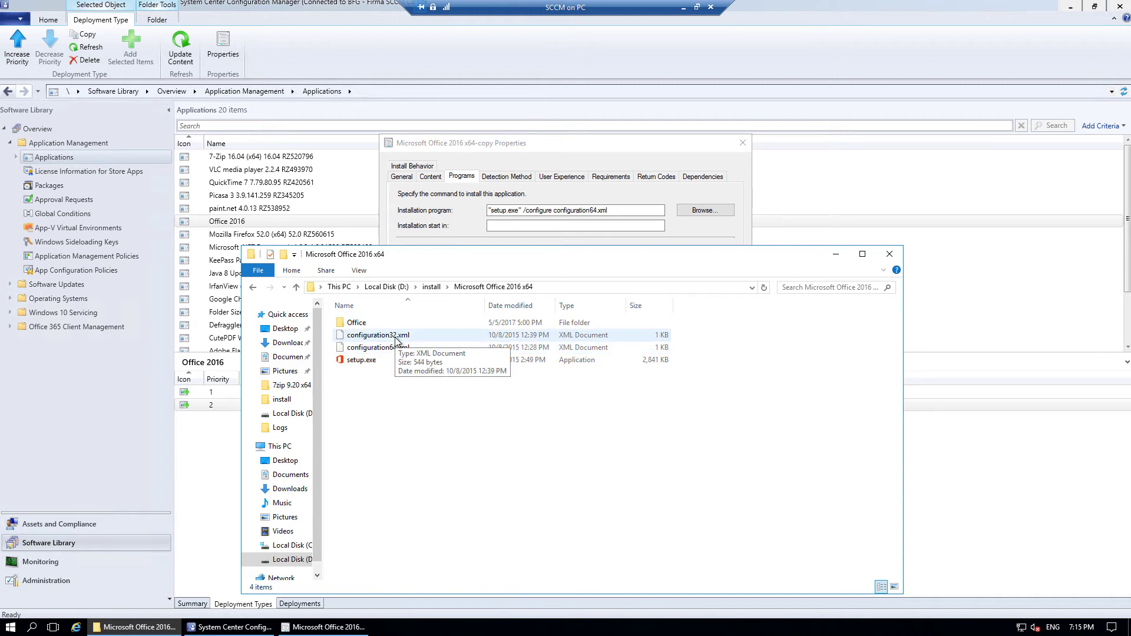
double_click(354, 323)
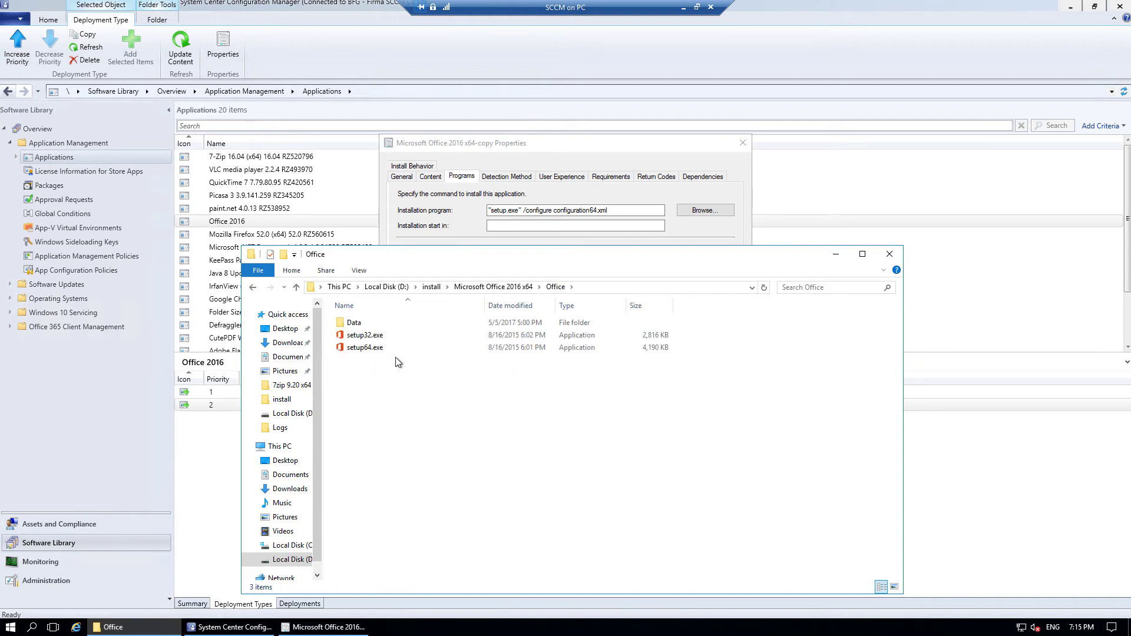
double_click(367, 324)
scroll(416, 372, "down", 3)
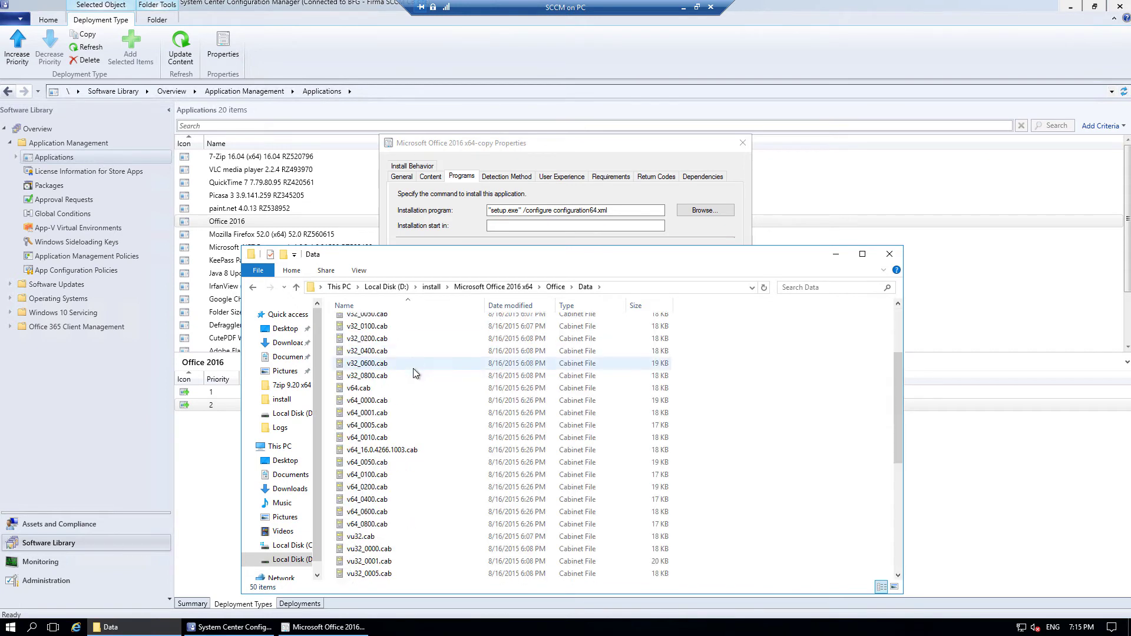
scroll(416, 372, "up", 3)
Locate configuration32.xml in the Microsoft Office 2016 x64 source folder and set the copied deployment type's installation program to "setup.exe" /configure configuration32.xml.
left_click(431, 286)
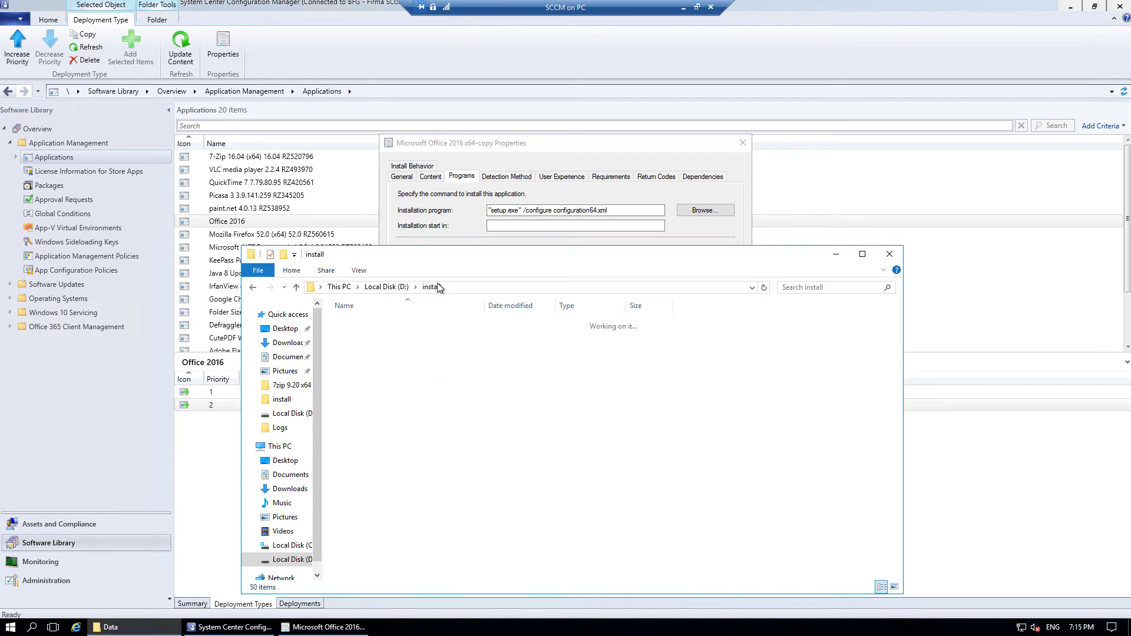
double_click(388, 373)
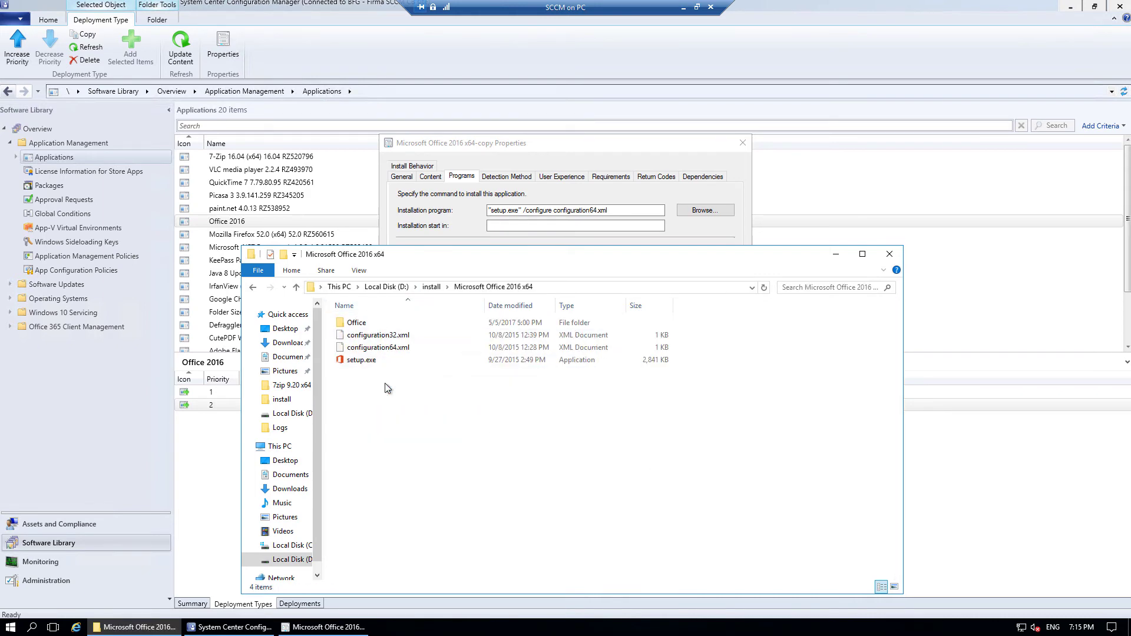
left_click(389, 340)
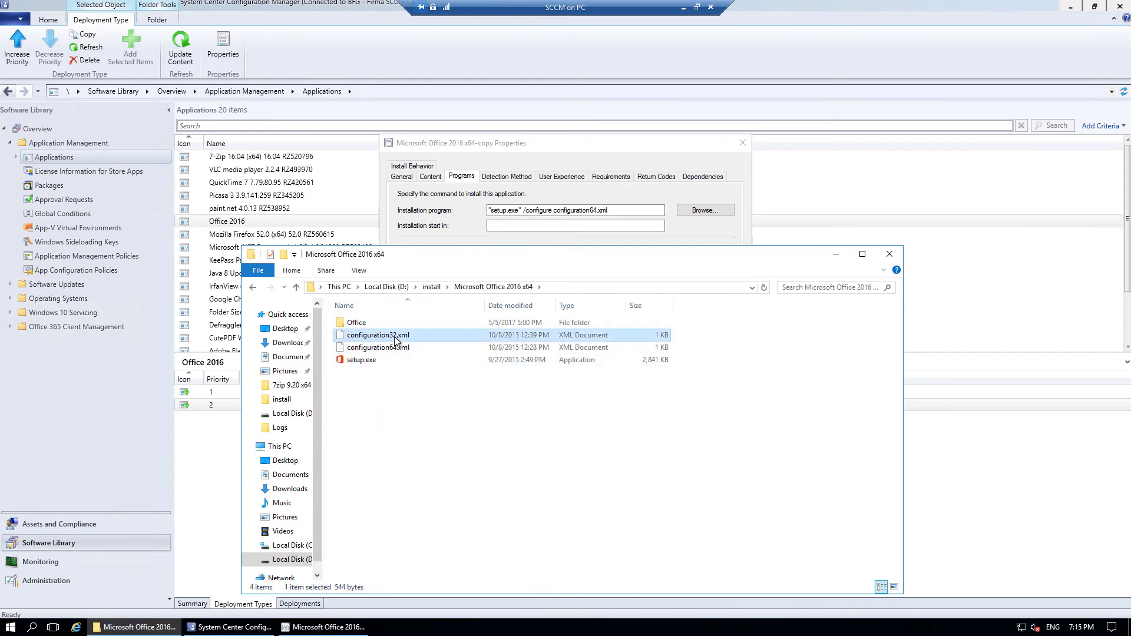
left_click(597, 211)
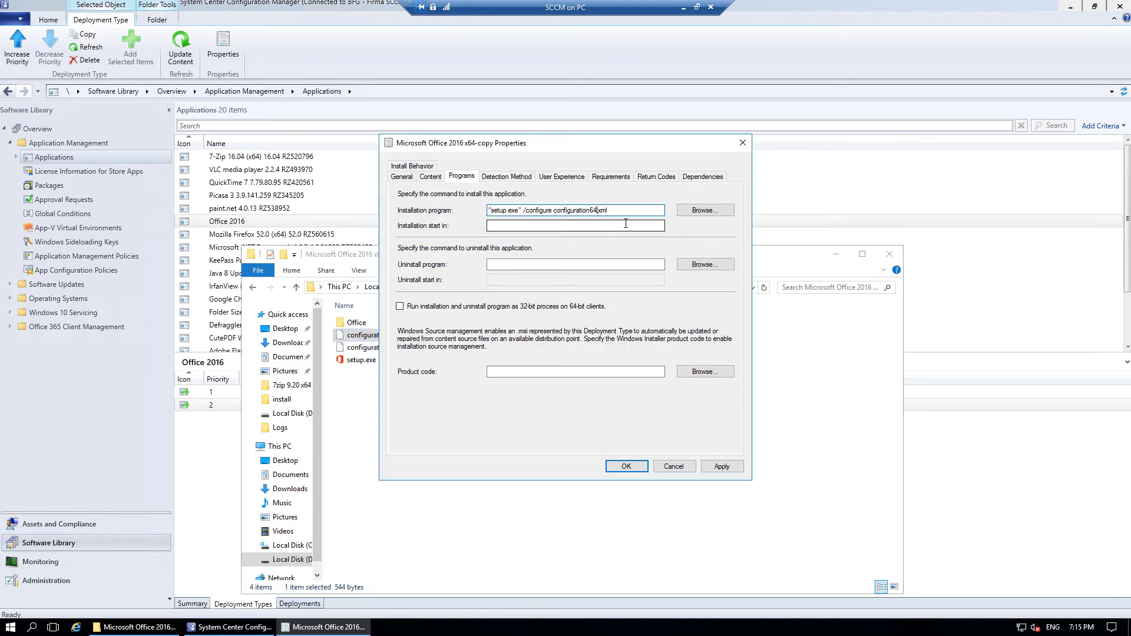
key("BackSpace")
key("BackSpace")
type("32")
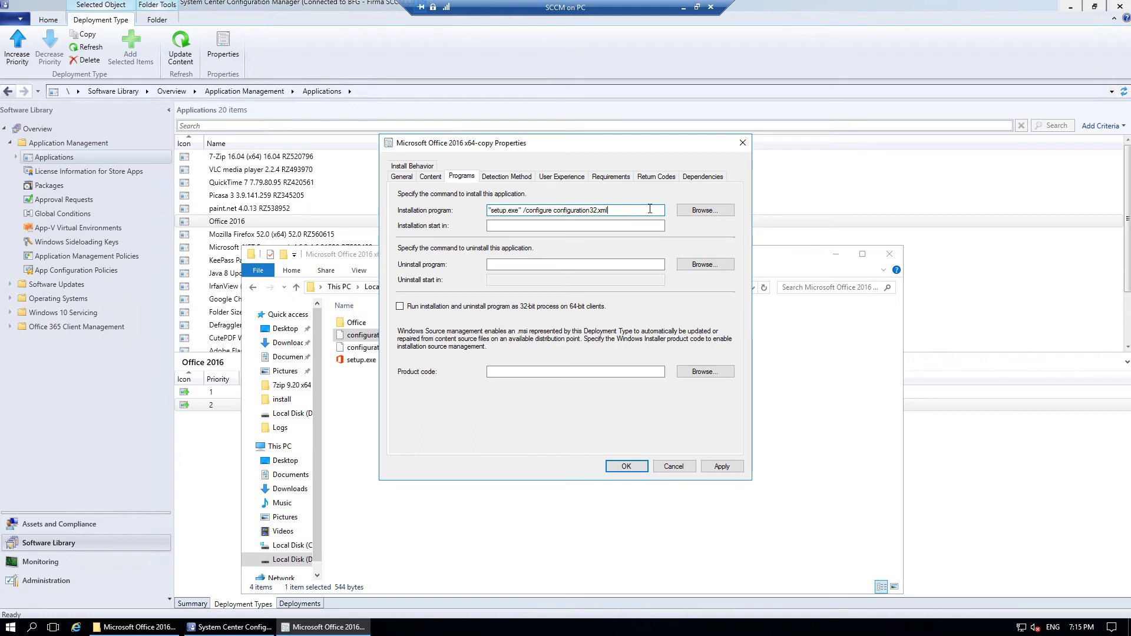
Check the copied deployment type's requirements, save its properties, and reselect the Office 2016 application to reload its deployment types.
left_click(612, 177)
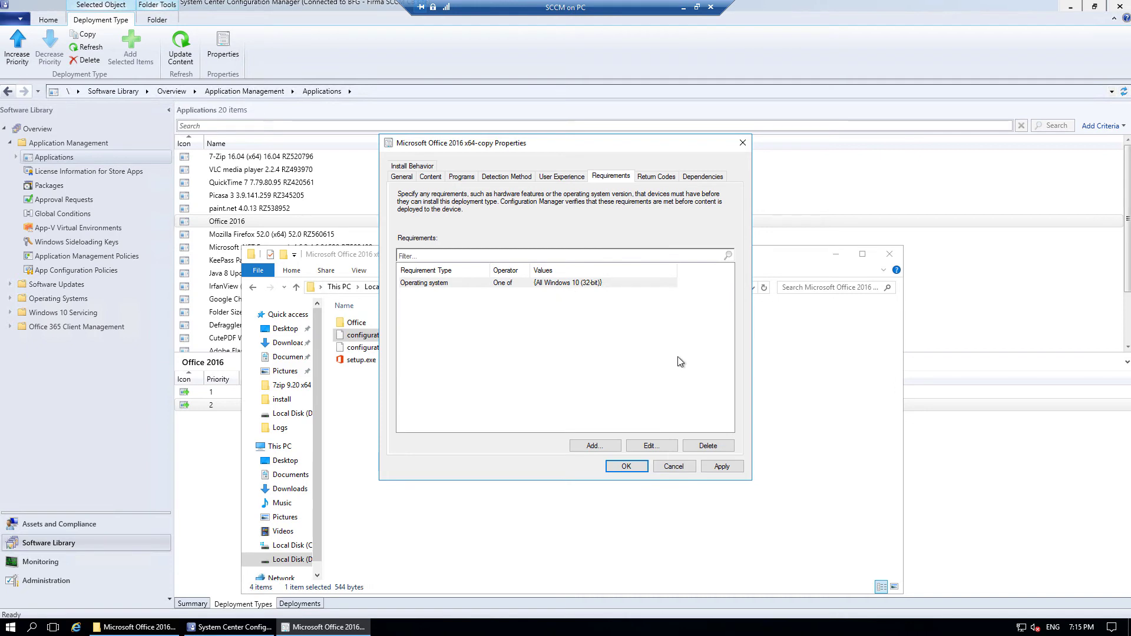
left_click(622, 467)
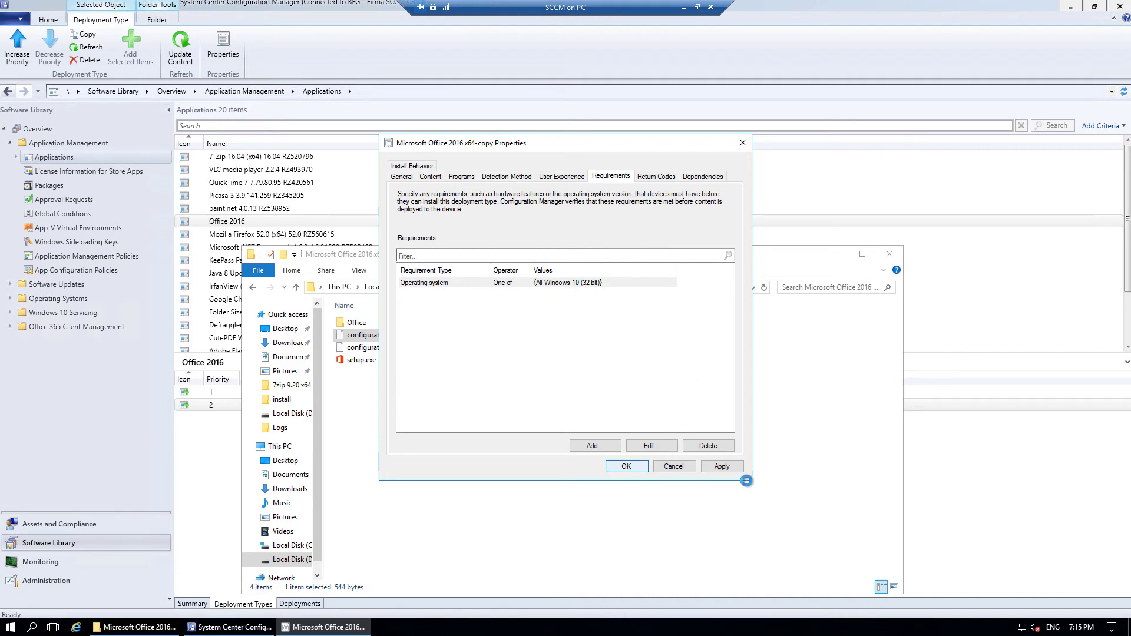
left_click(836, 258)
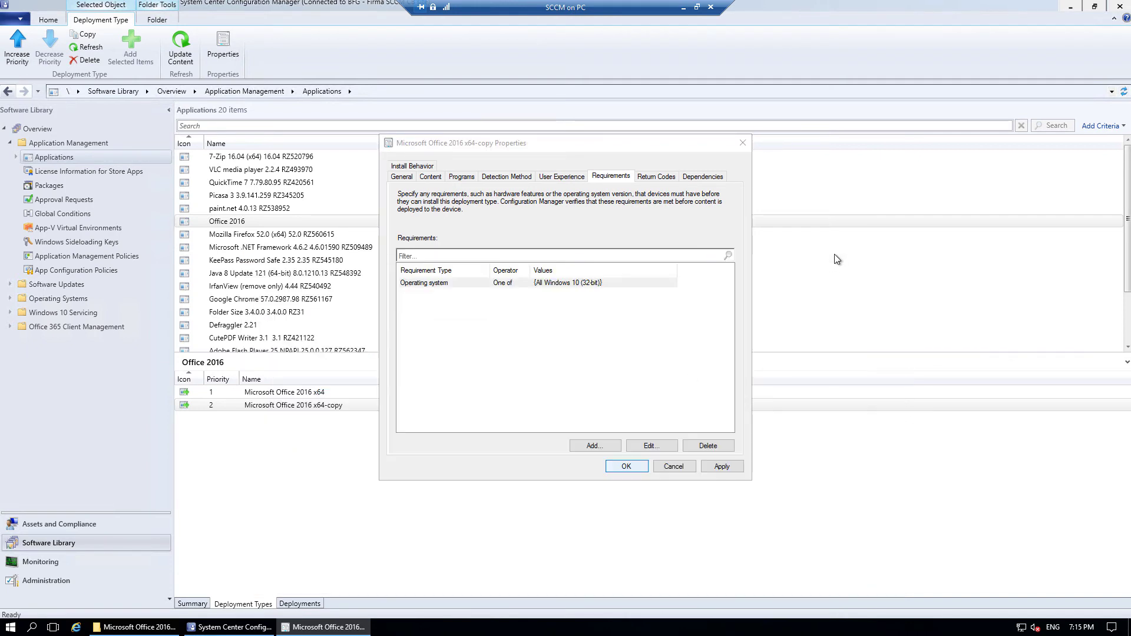
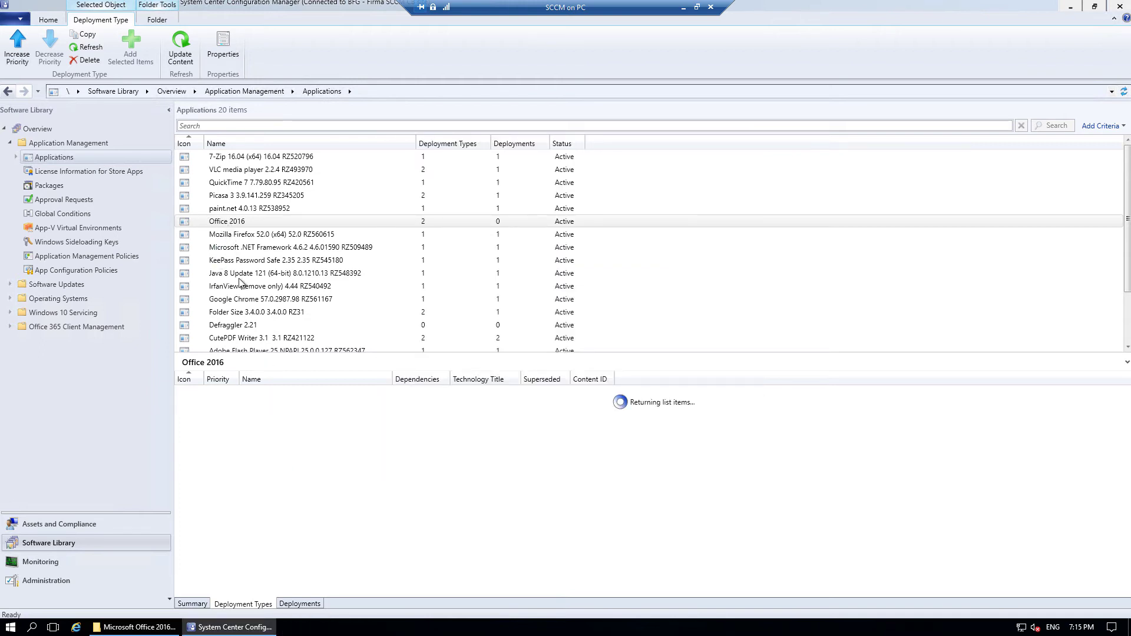
left_click(246, 258)
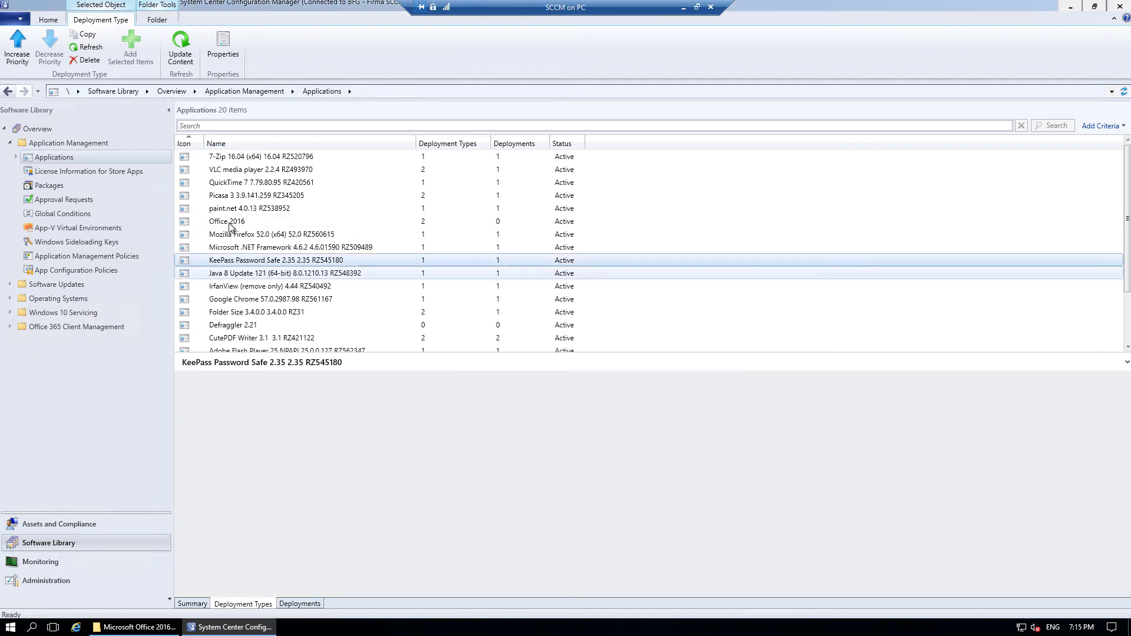
left_click(229, 223)
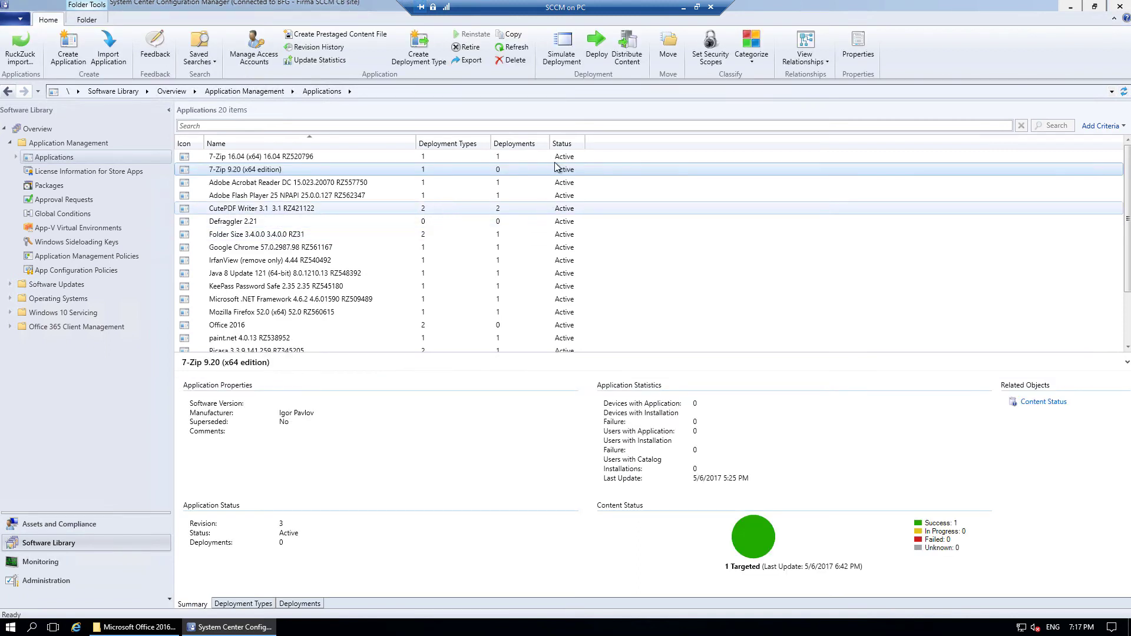
Start a deployment of 7-Zip 9.20 (x64 edition) to the All Users collection, adding no further content destinations.
left_click(596, 47)
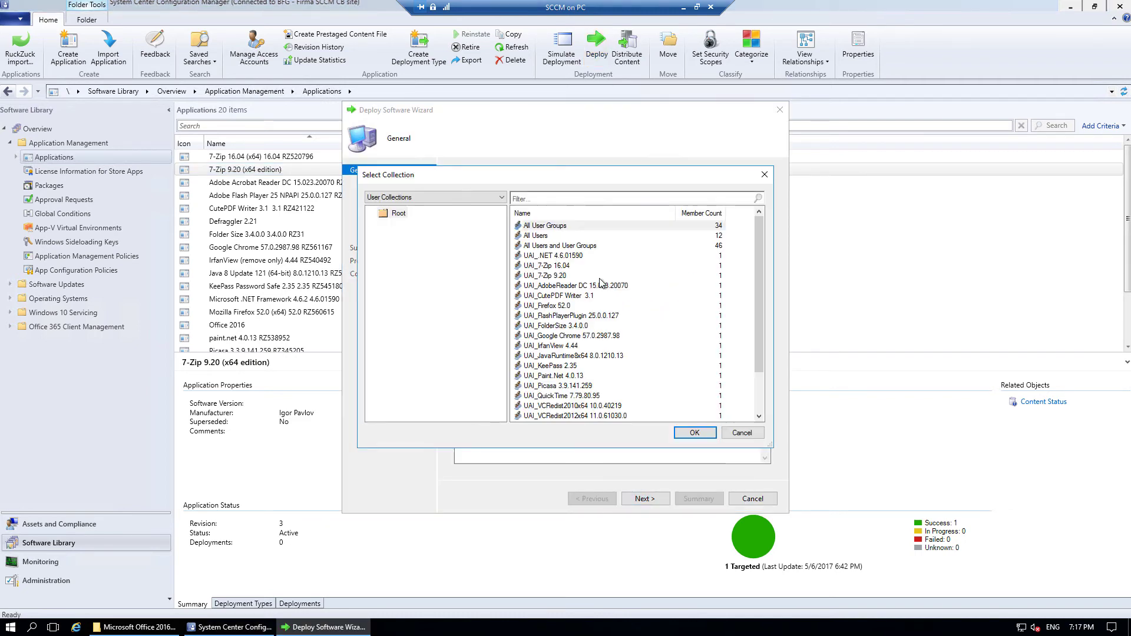
double_click(535, 236)
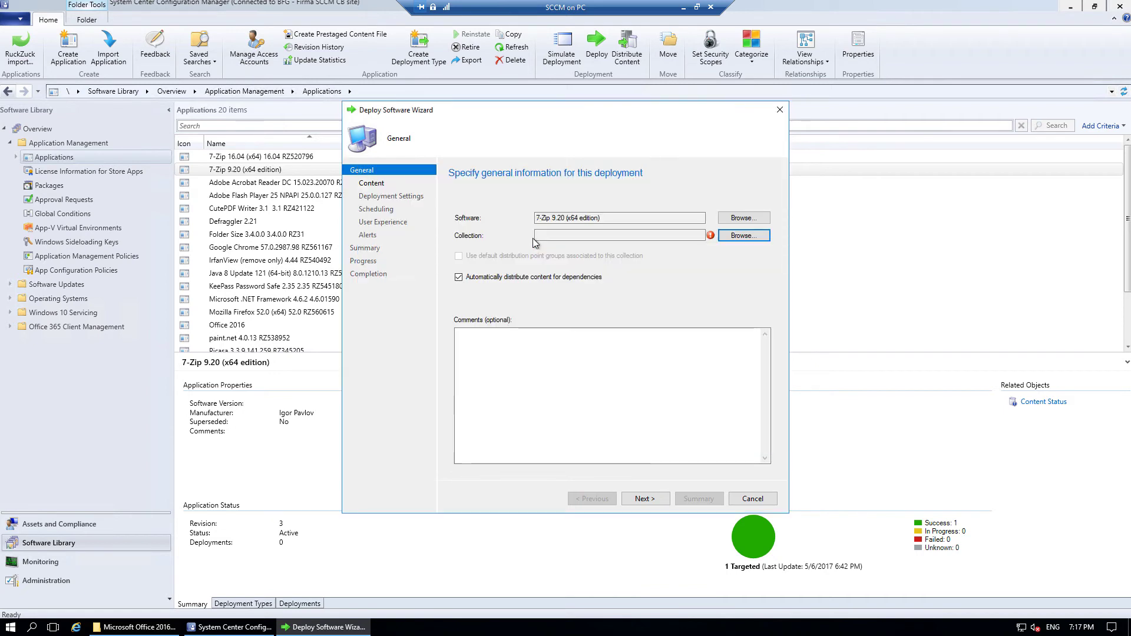
left_click(632, 499)
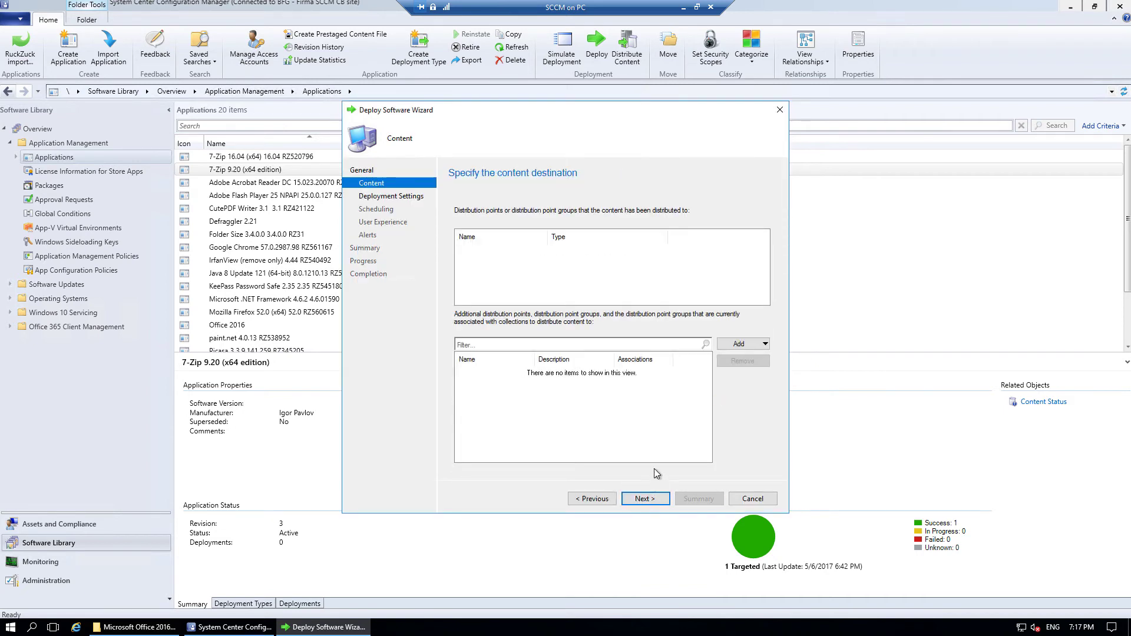
left_click(642, 500)
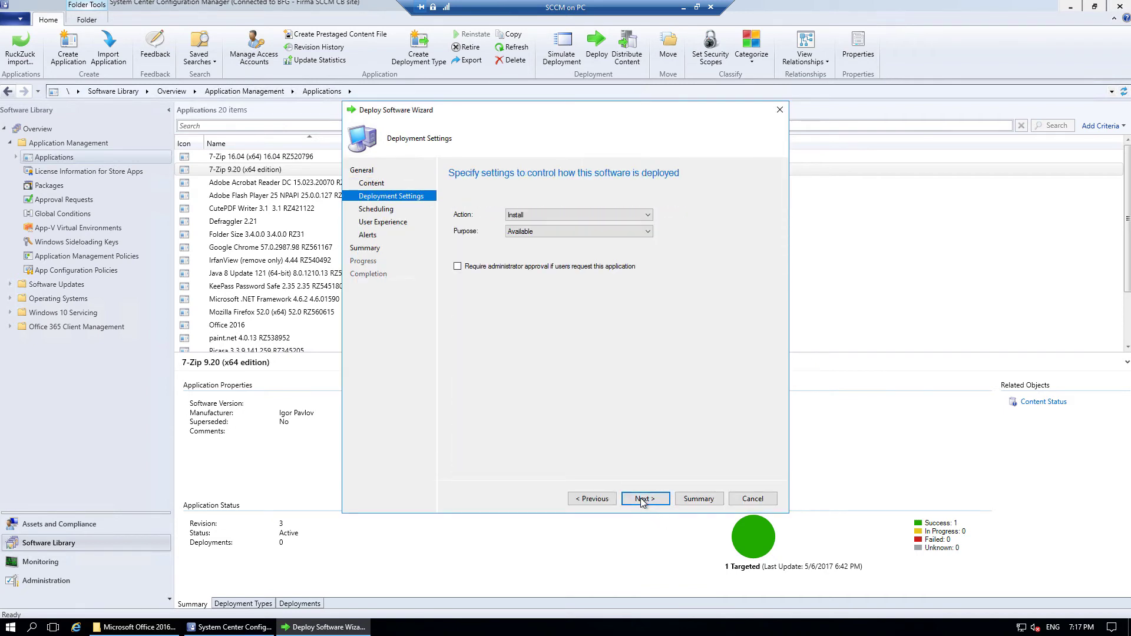
Try the Required purpose with the Install action and a scheduled installation deadline for the 7-Zip deployment.
left_click(645, 215)
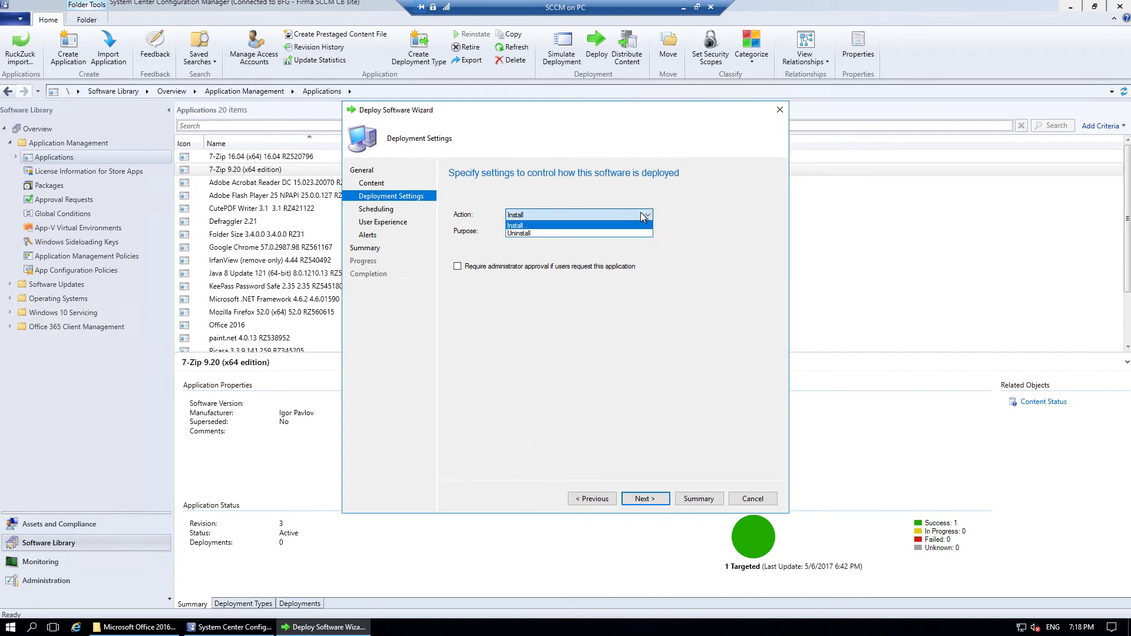
left_click(625, 242)
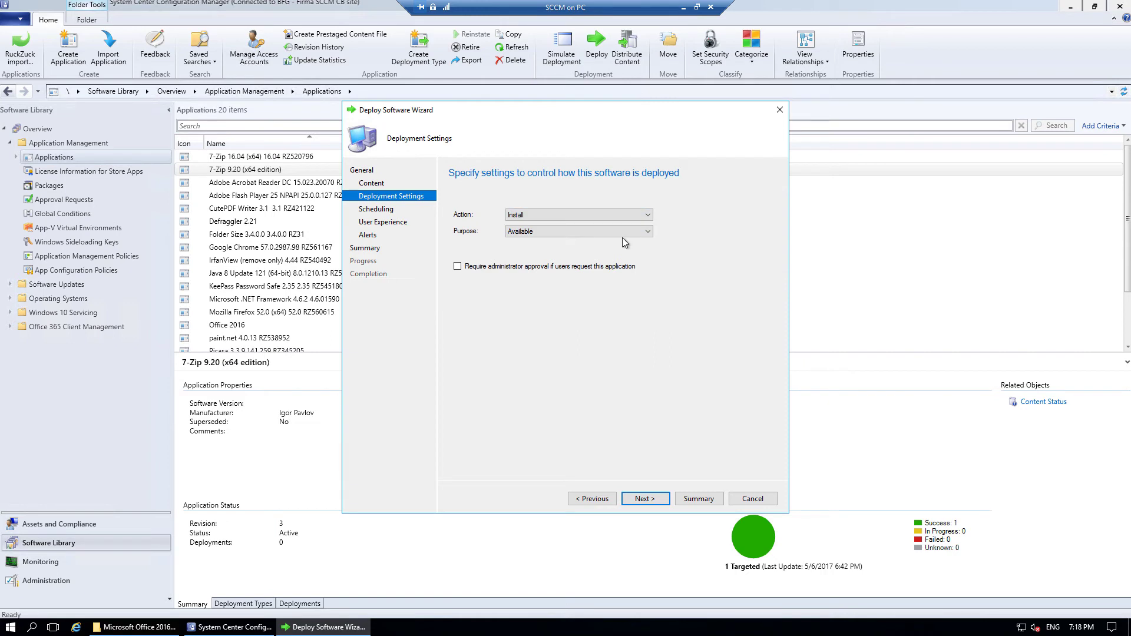
left_click(625, 232)
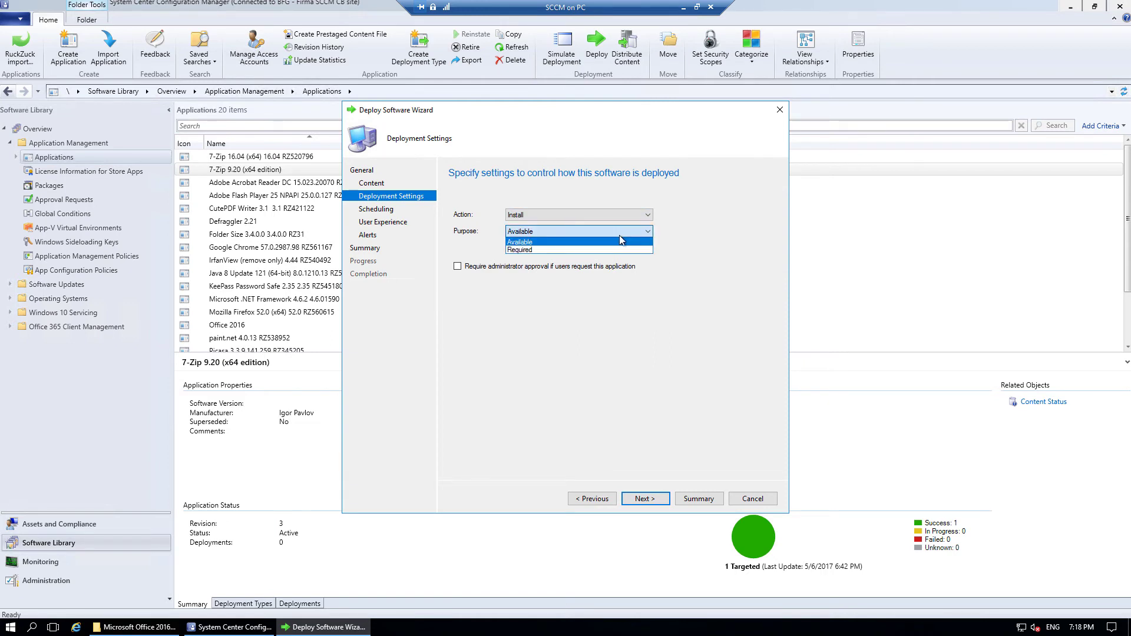
left_click(613, 250)
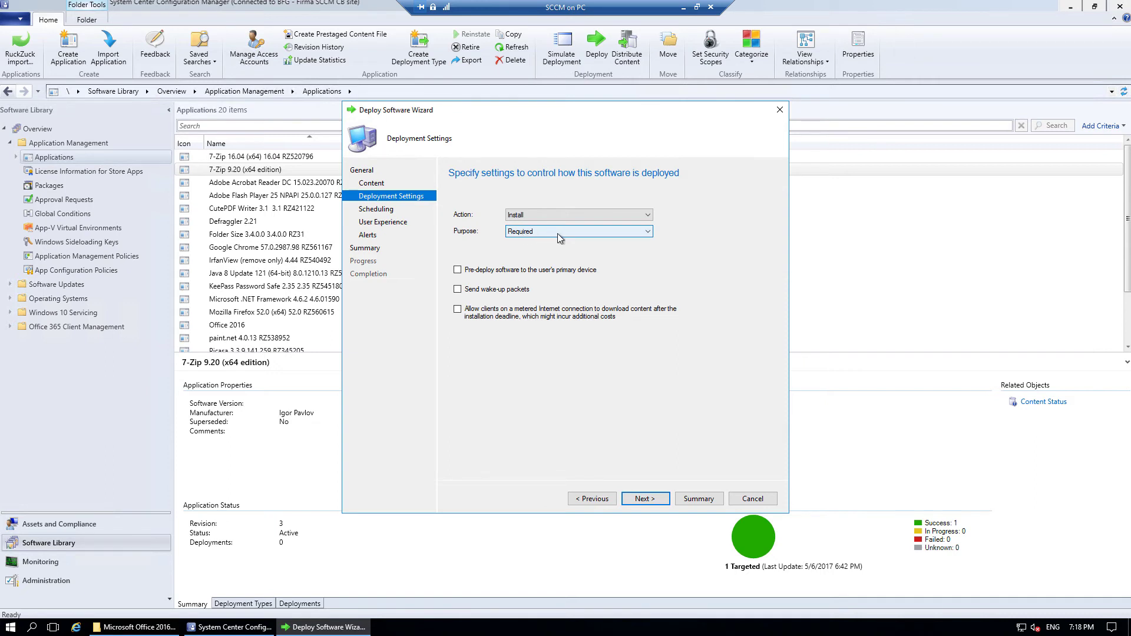
left_click(654, 502)
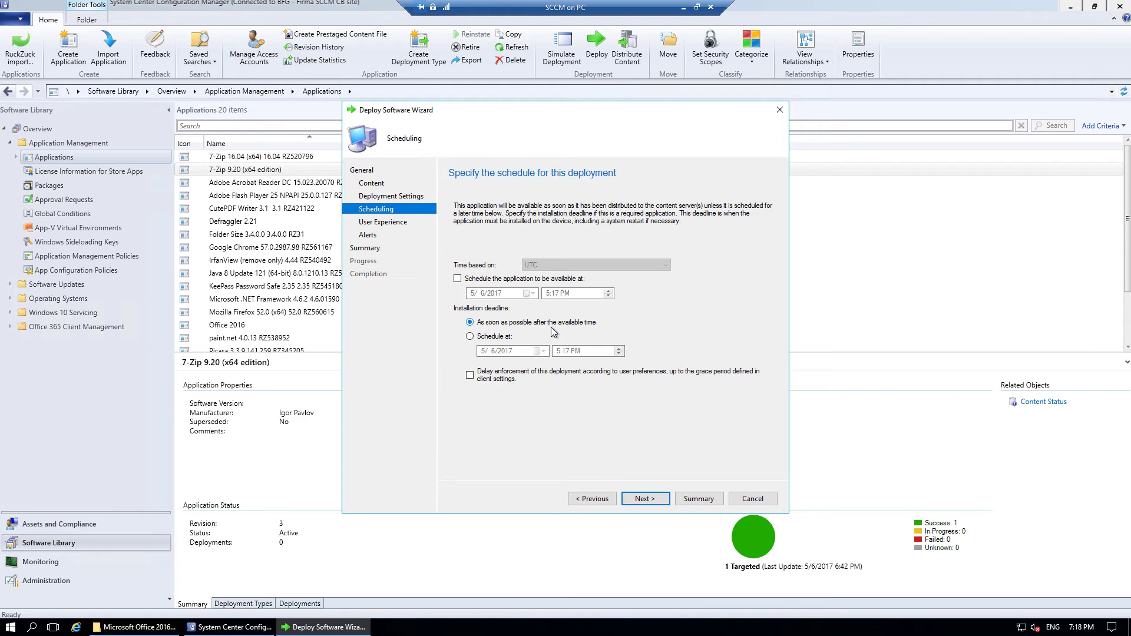
left_click(496, 340)
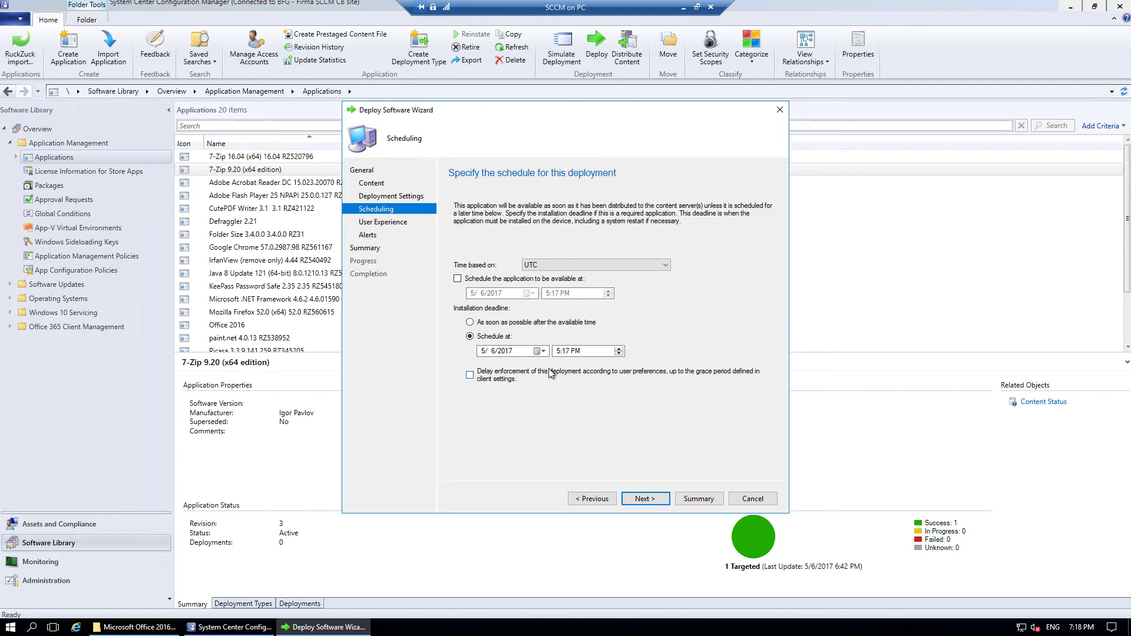
Return the 7-Zip deployment's purpose to Available and leave its availability time unscheduled.
left_click(592, 500)
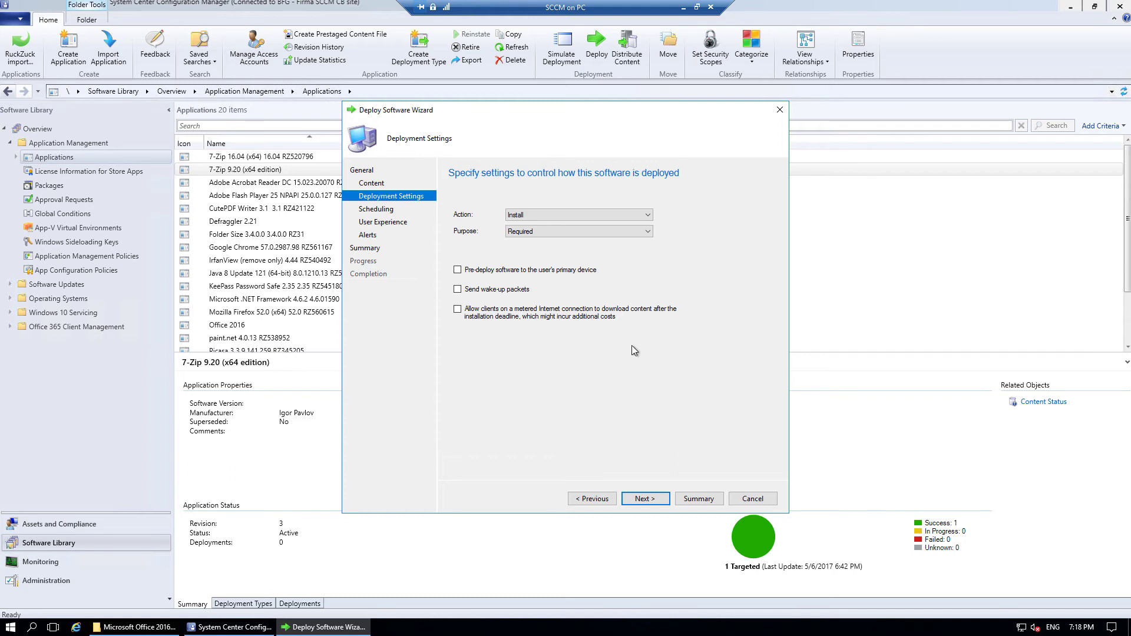
left_click(561, 229)
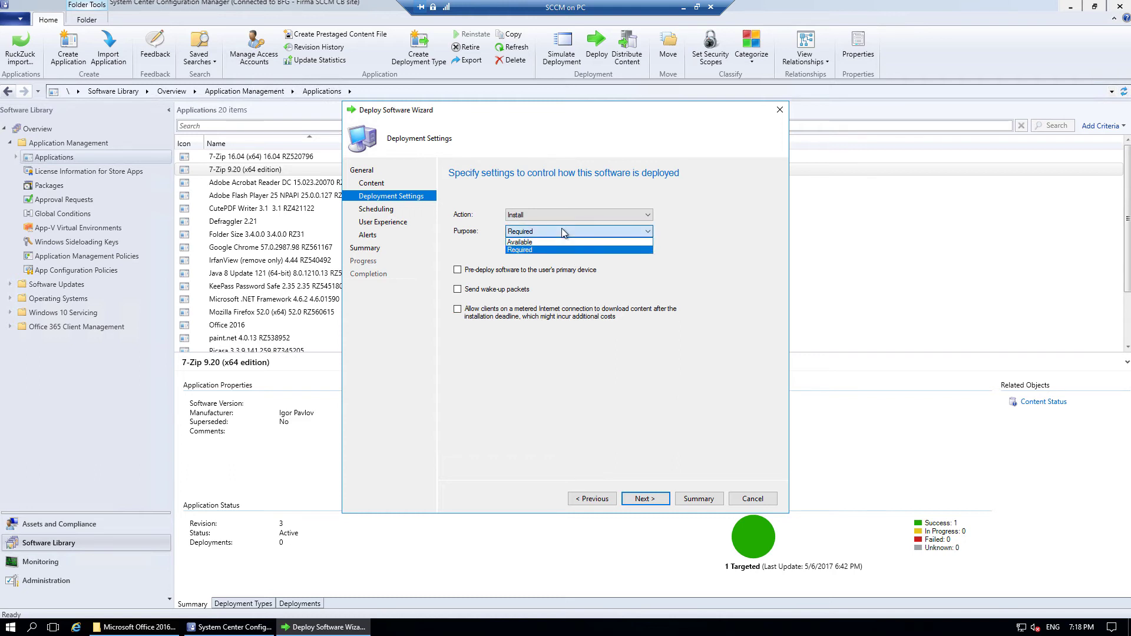
left_click(530, 242)
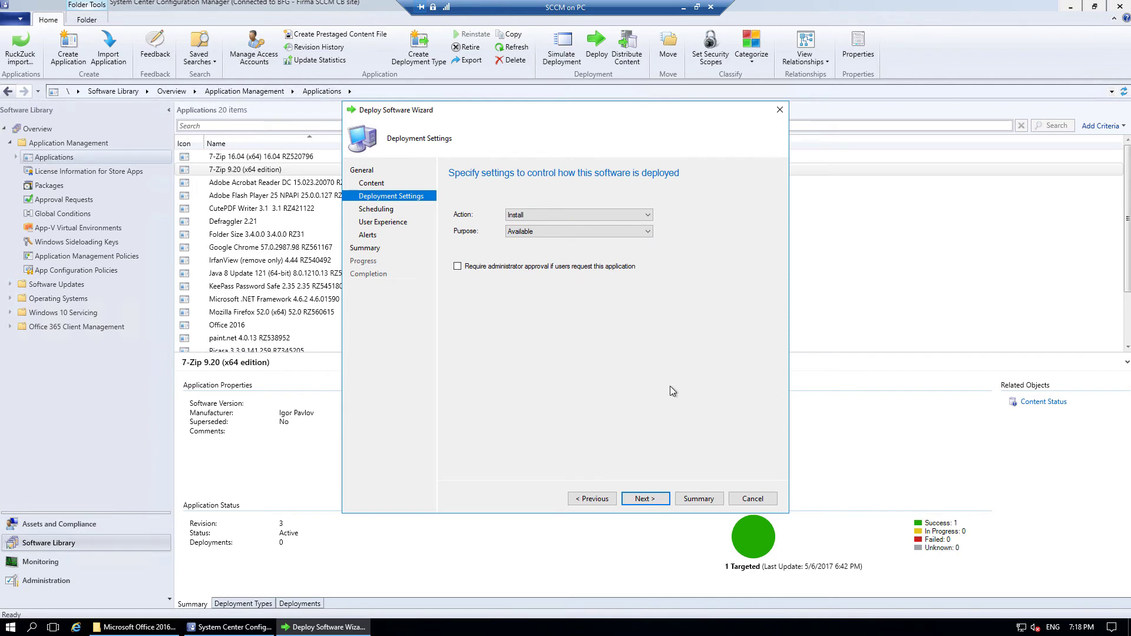
left_click(467, 269)
left_click(646, 498)
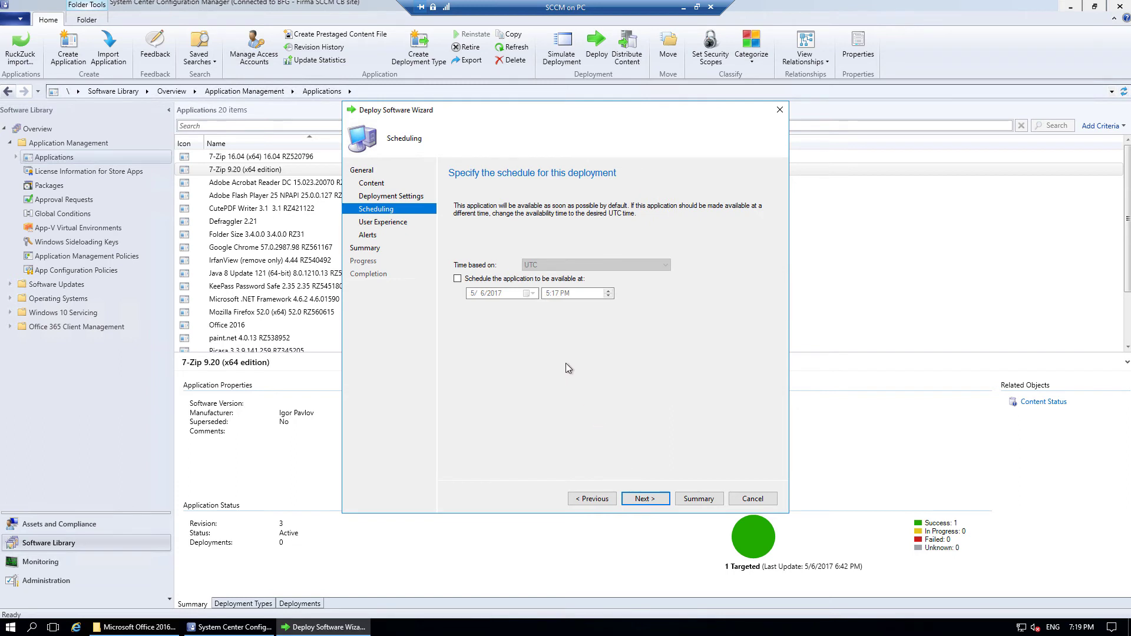
left_click(649, 498)
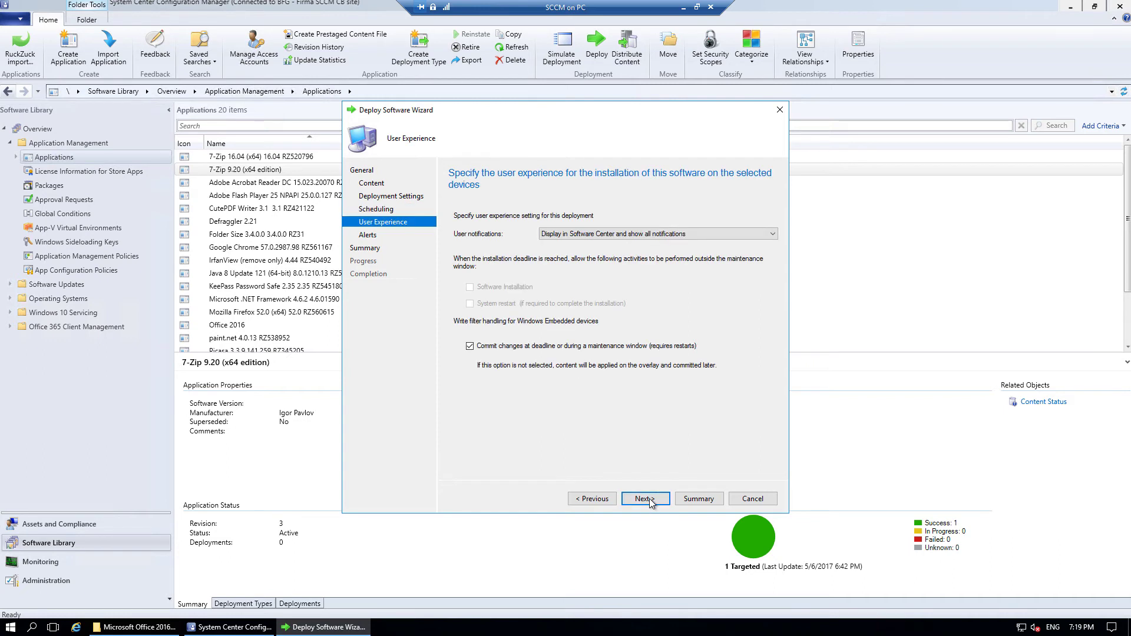
Keep user notifications at Display in Software Center and show all notifications, and complete the 7-Zip deployment with default alert options.
left_click(697, 235)
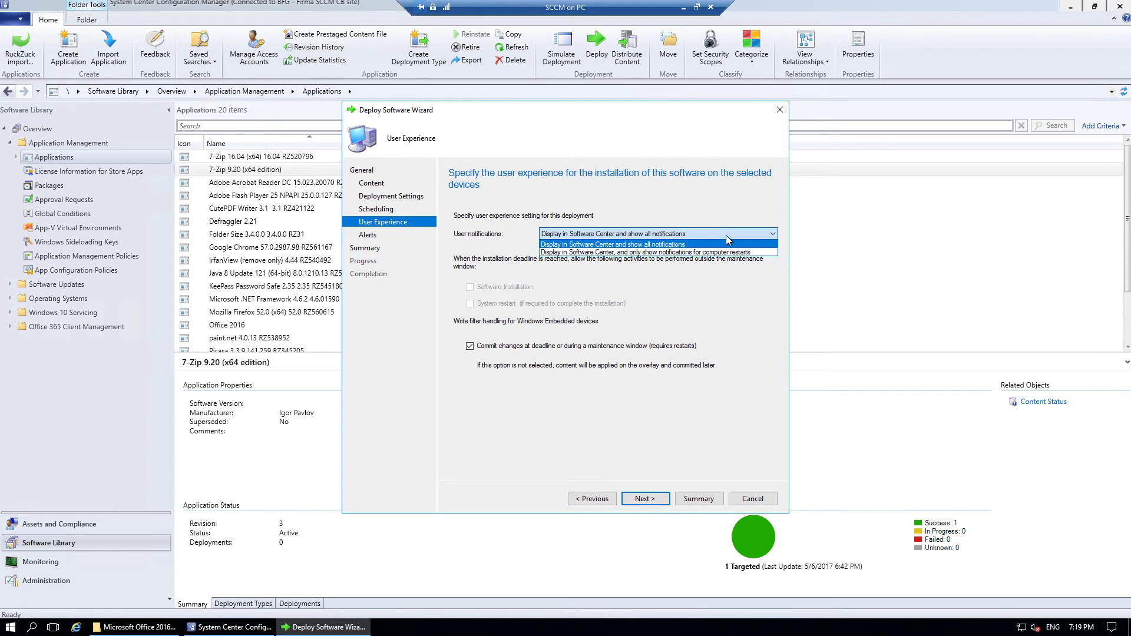
left_click(726, 237)
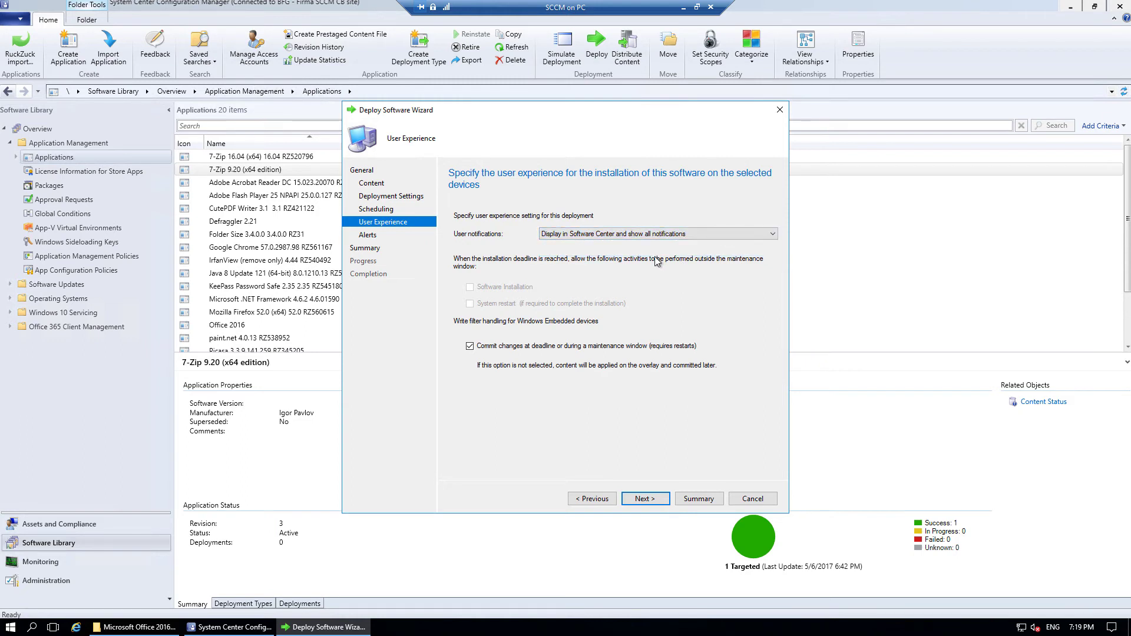
left_click(648, 501)
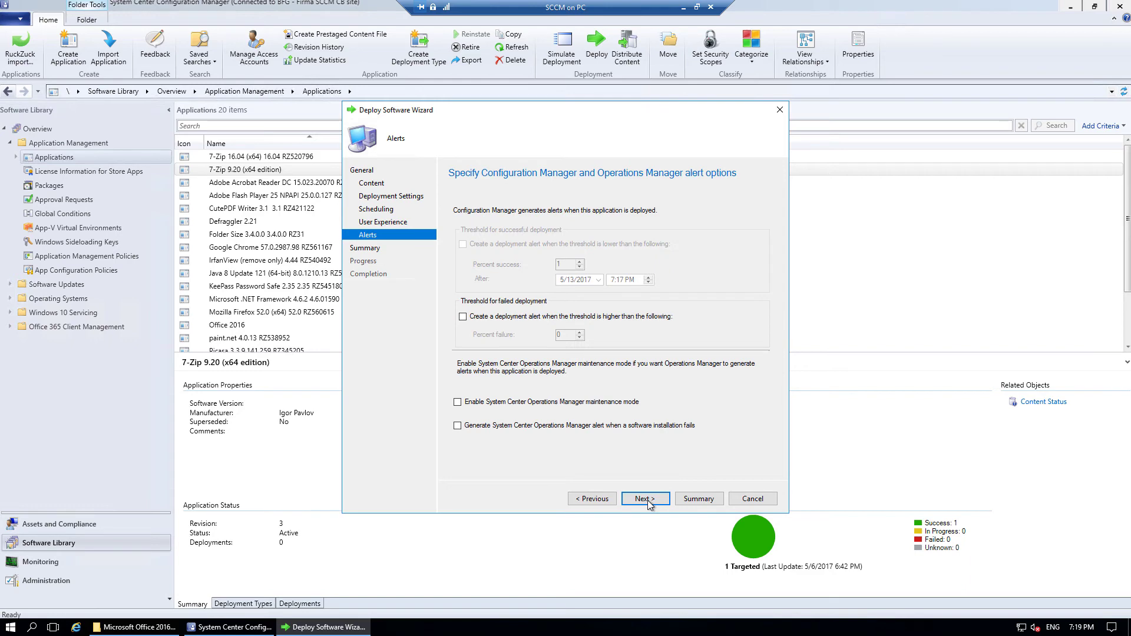
left_click(647, 500)
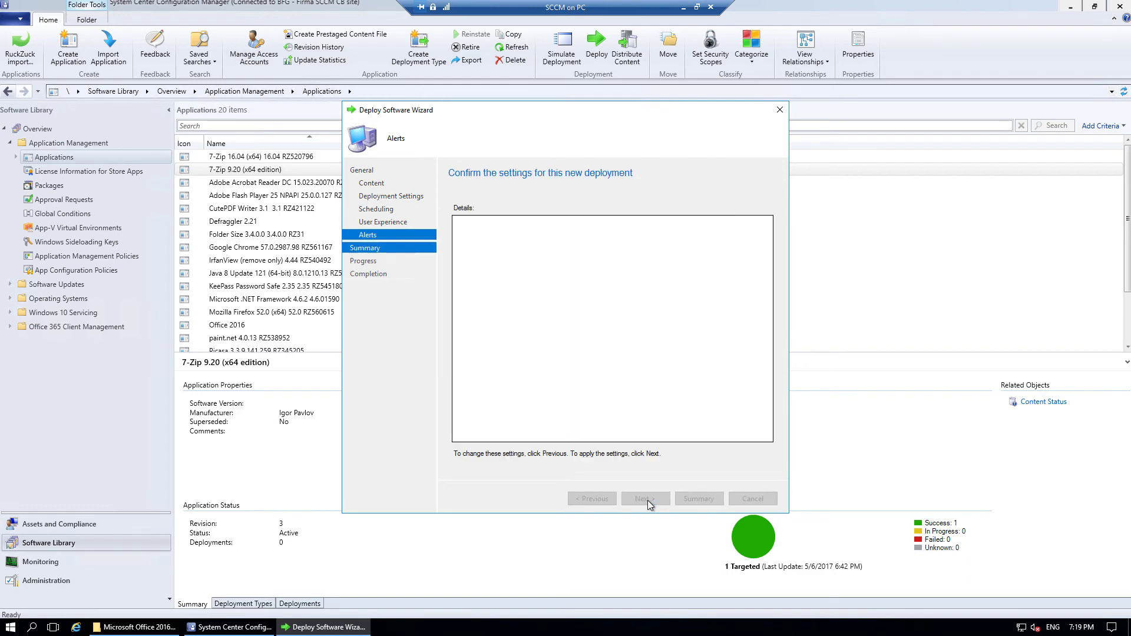
left_click(644, 499)
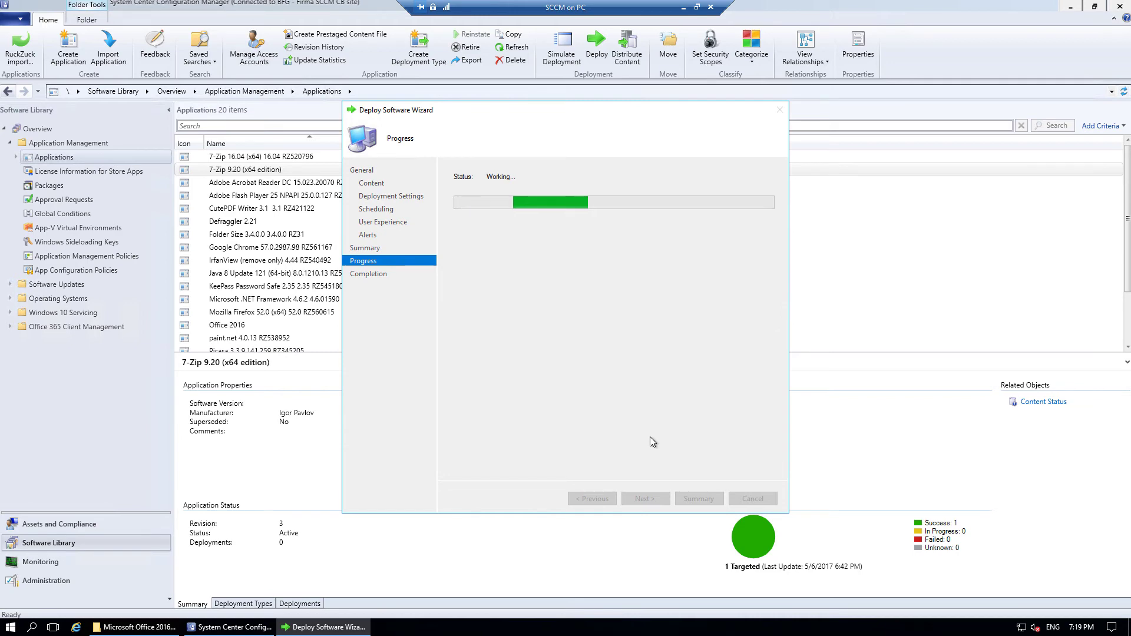
left_click(752, 498)
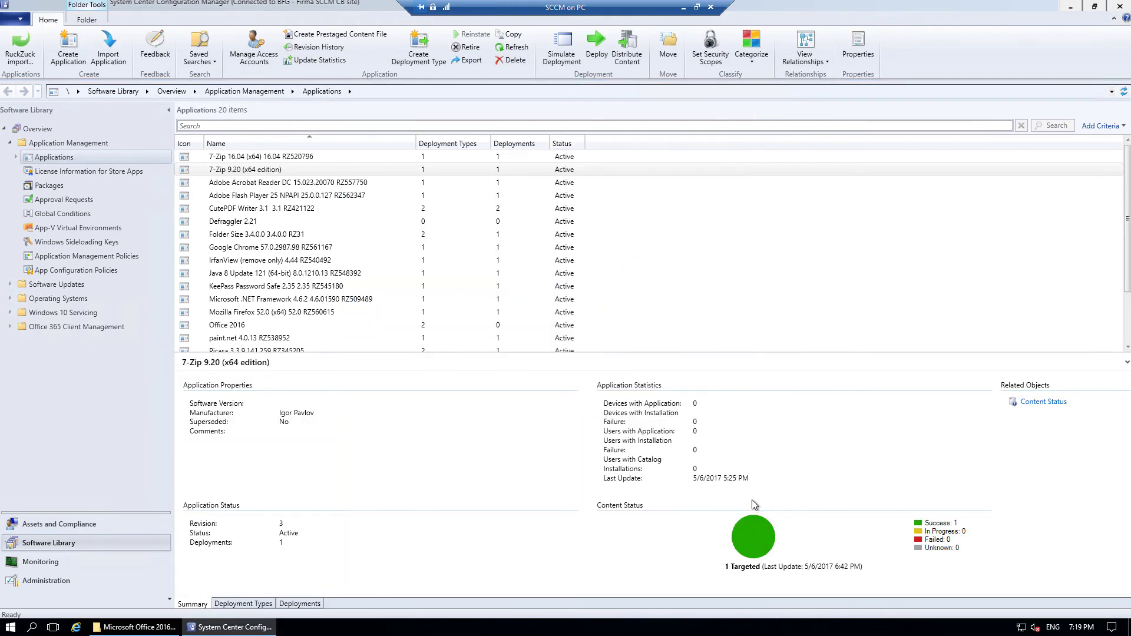
Start a deployment of Office 2016 to a user collection, adding no further content destinations.
left_click(229, 328)
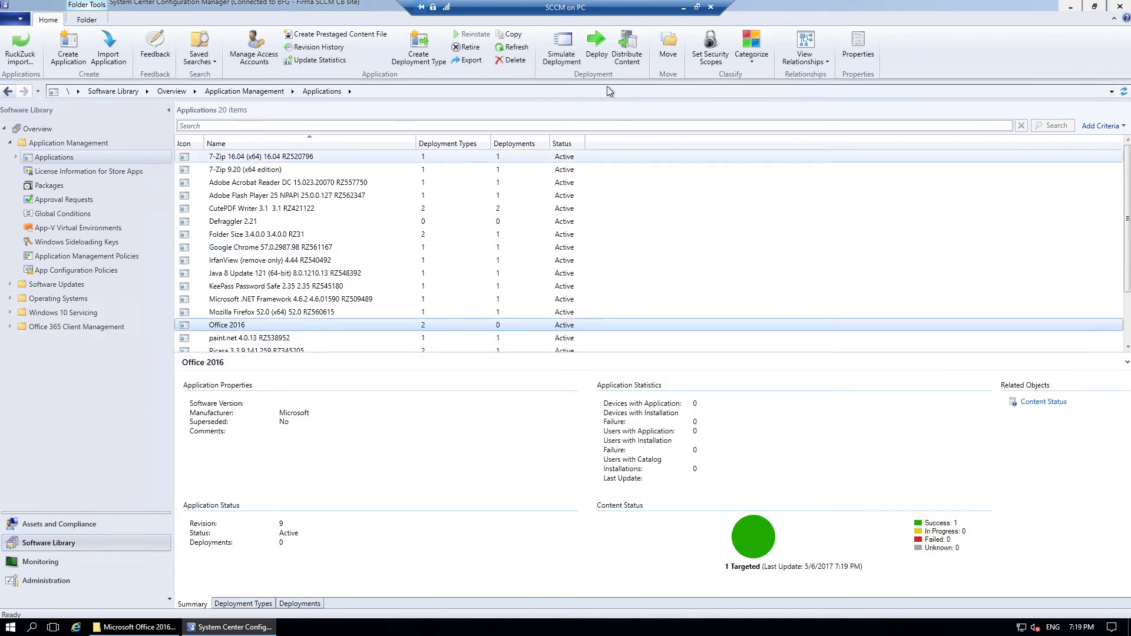
left_click(596, 47)
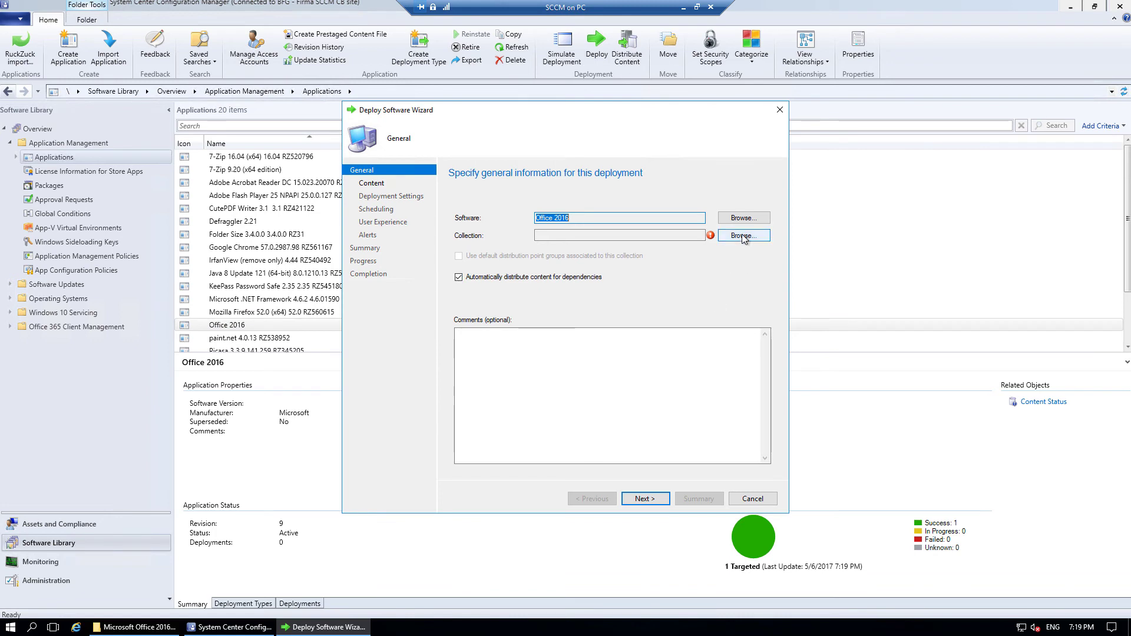
left_click(742, 235)
key("Escape")
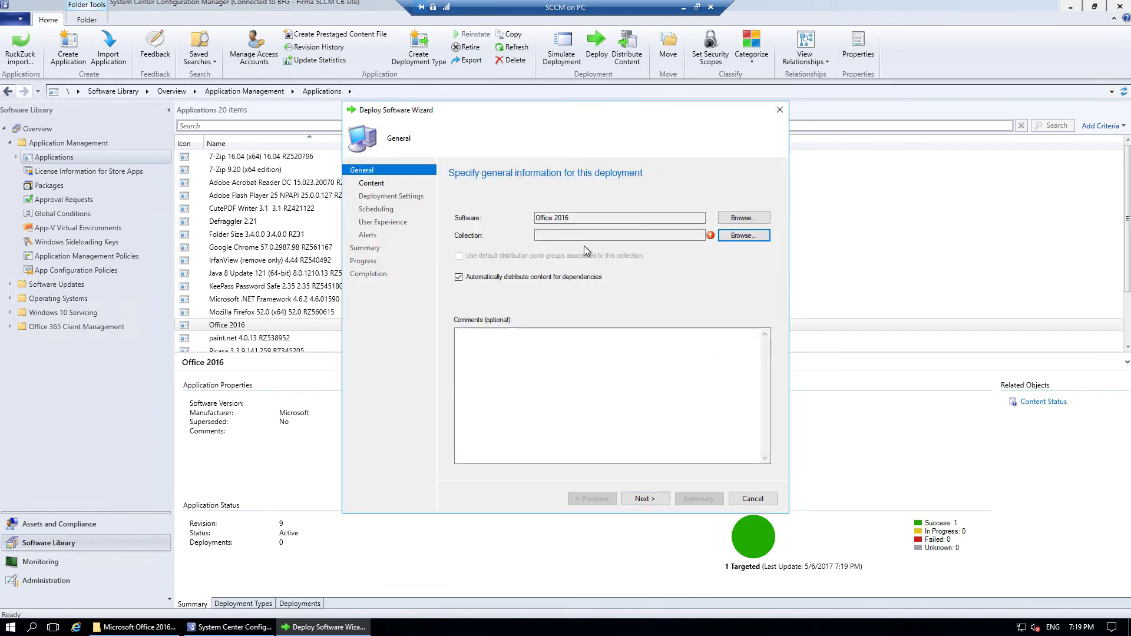
left_click(647, 499)
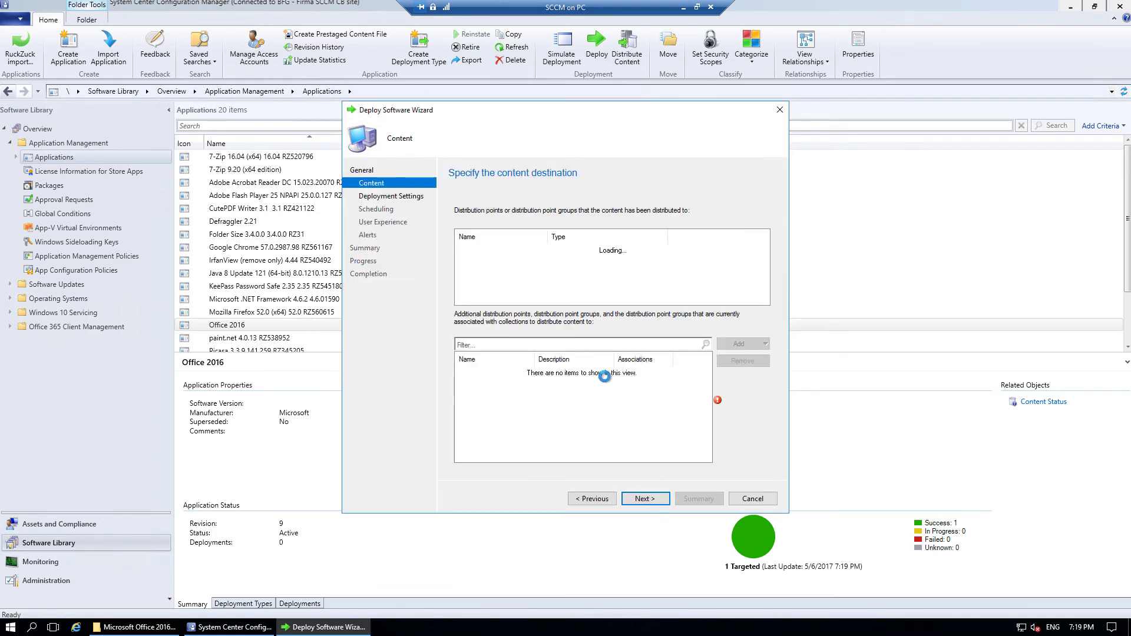
left_click(646, 496)
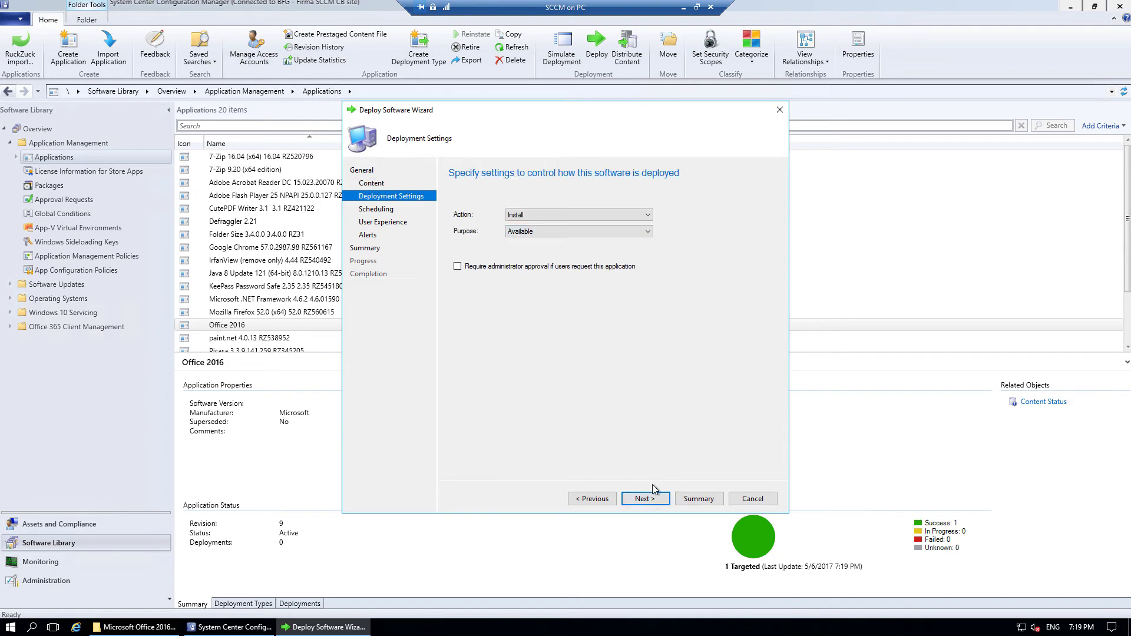
Complete the Office 2016 deployment with the Install action, Available purpose, and default scheduling, user experience and alert settings.
left_click(655, 498)
left_click(655, 499)
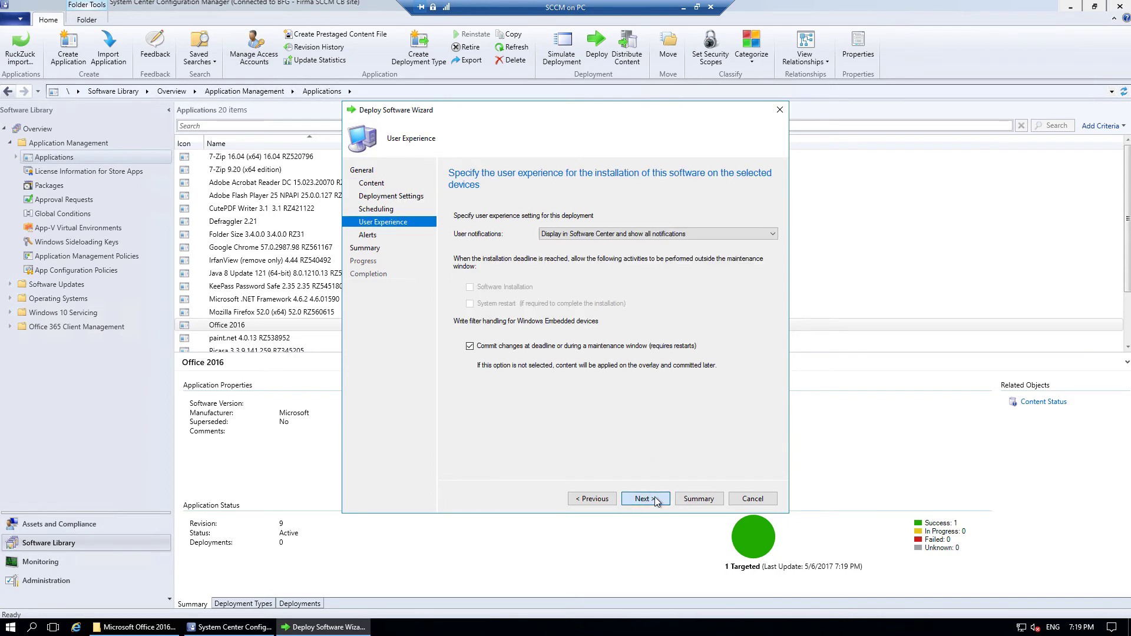
left_click(655, 499)
left_click(655, 498)
left_click(655, 498)
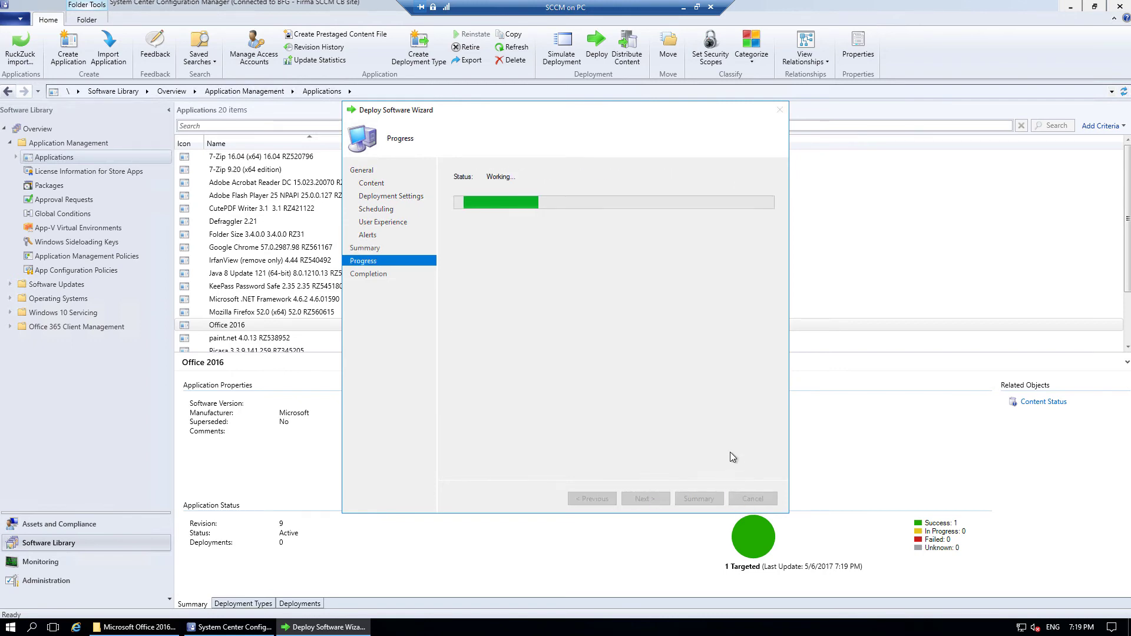
left_click(753, 499)
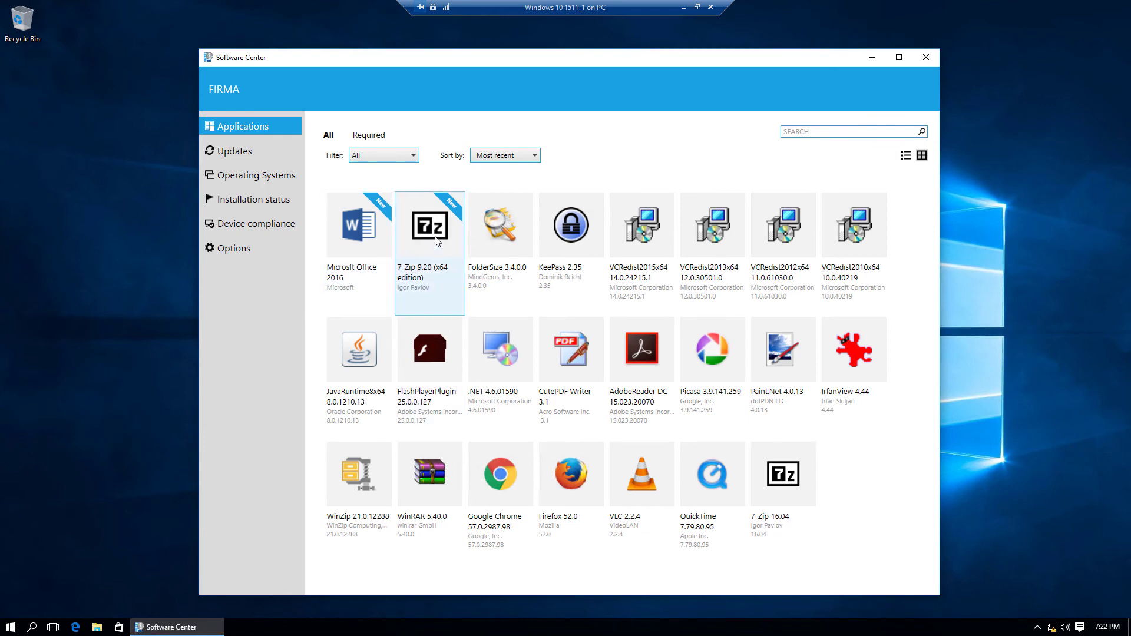
In the client's Software Center, request approval for 7-Zip 9.20 (x64 edition) with the comment "I need this app!".
left_click(361, 282)
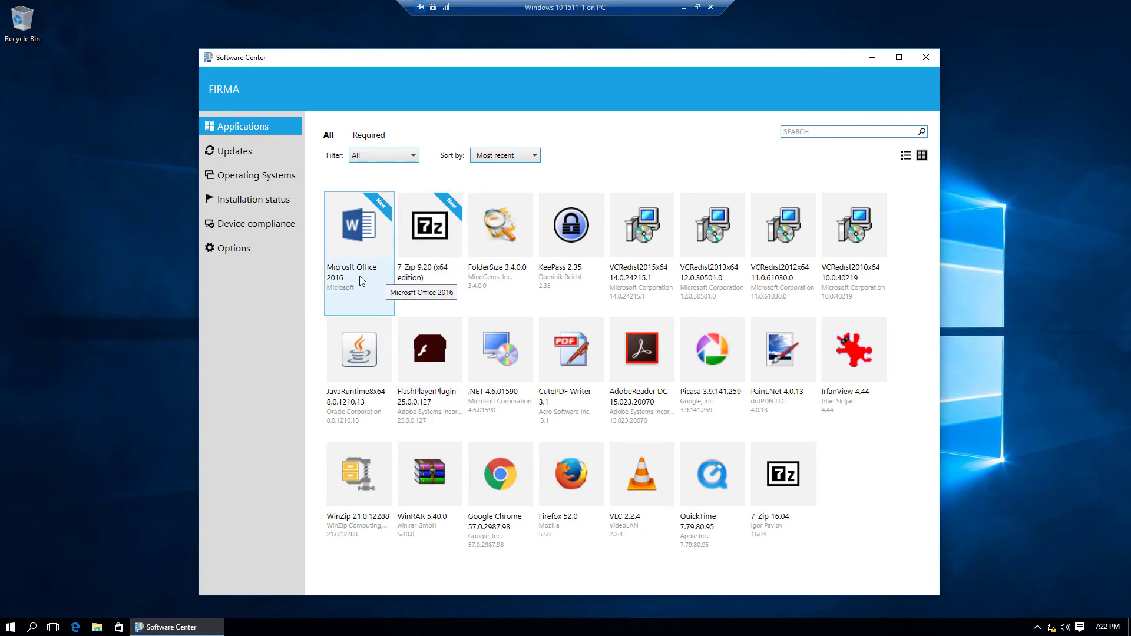
left_click(425, 259)
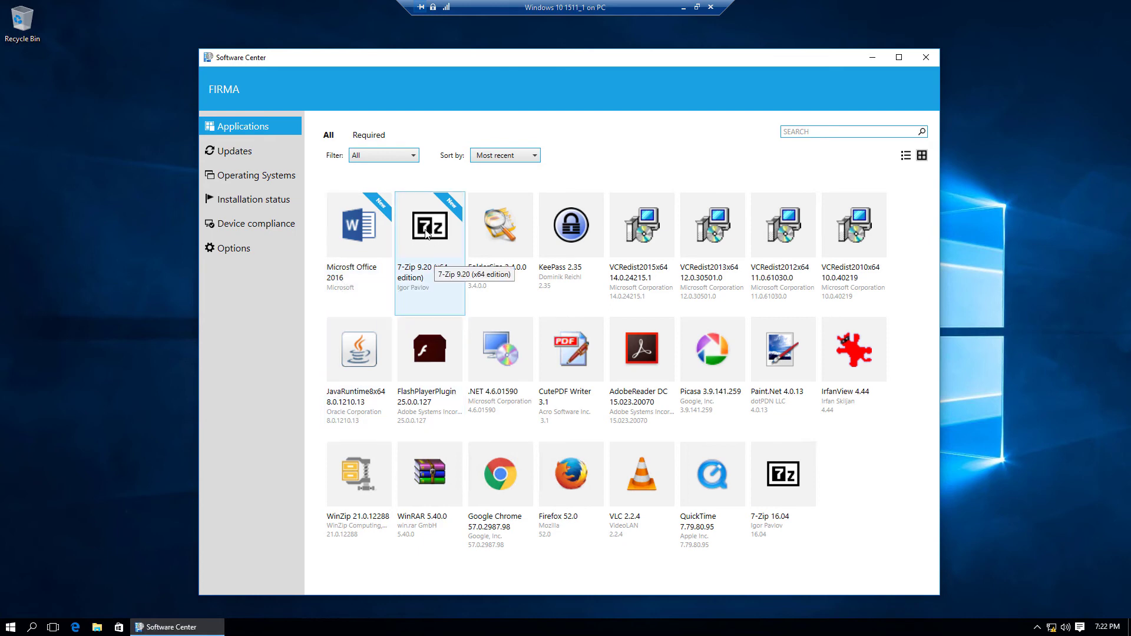
double_click(430, 231)
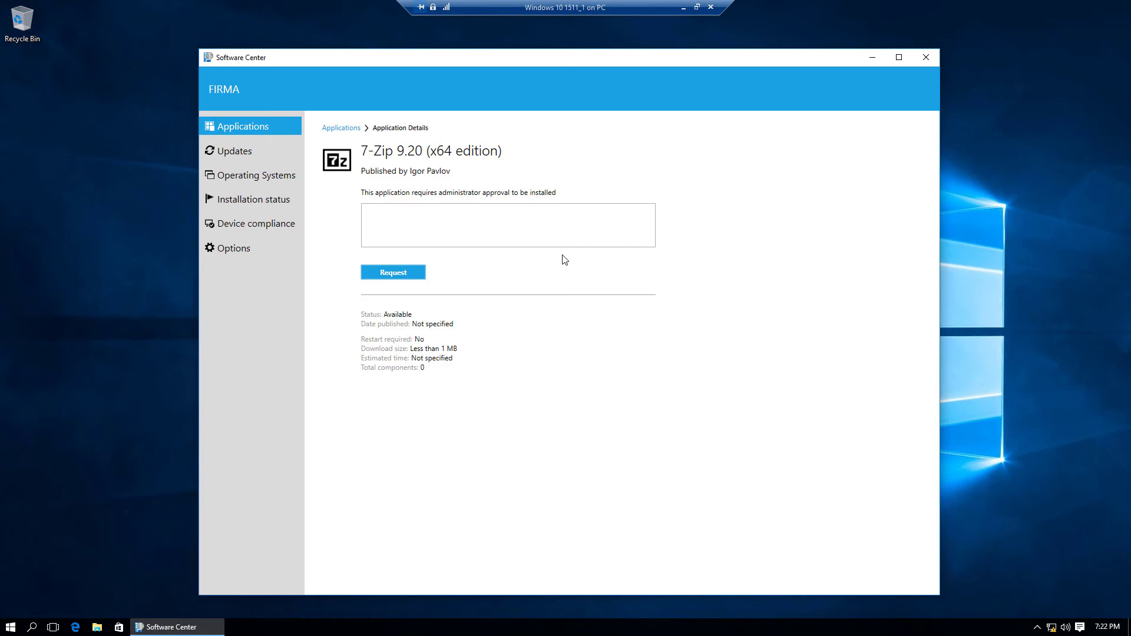
left_click(453, 216)
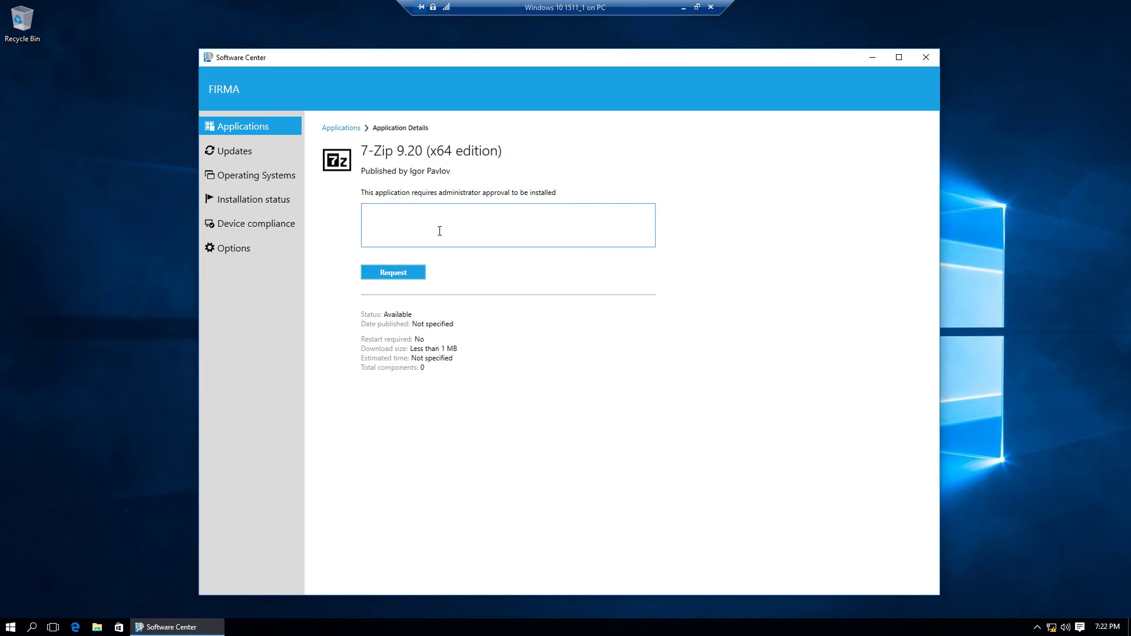
key("BackSpace")
type("I need this app!")
left_click(398, 275)
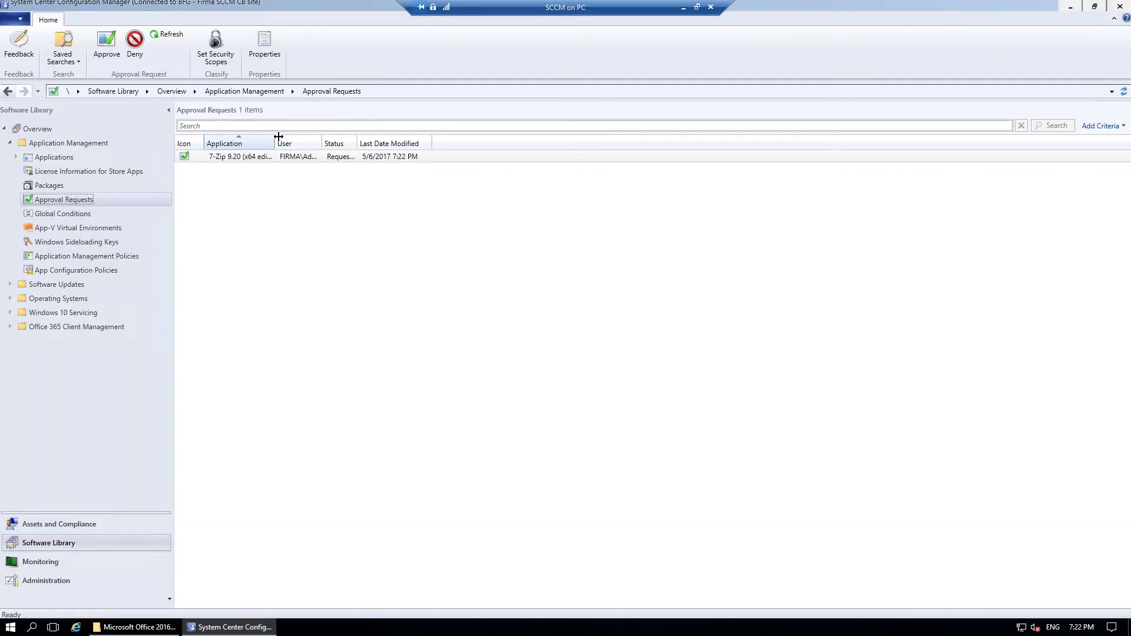
Back in Configuration Manager, widen the approval request's application column and review the request history and comments for 7-Zip 9.20.
left_click_drag(279, 137, 443, 140)
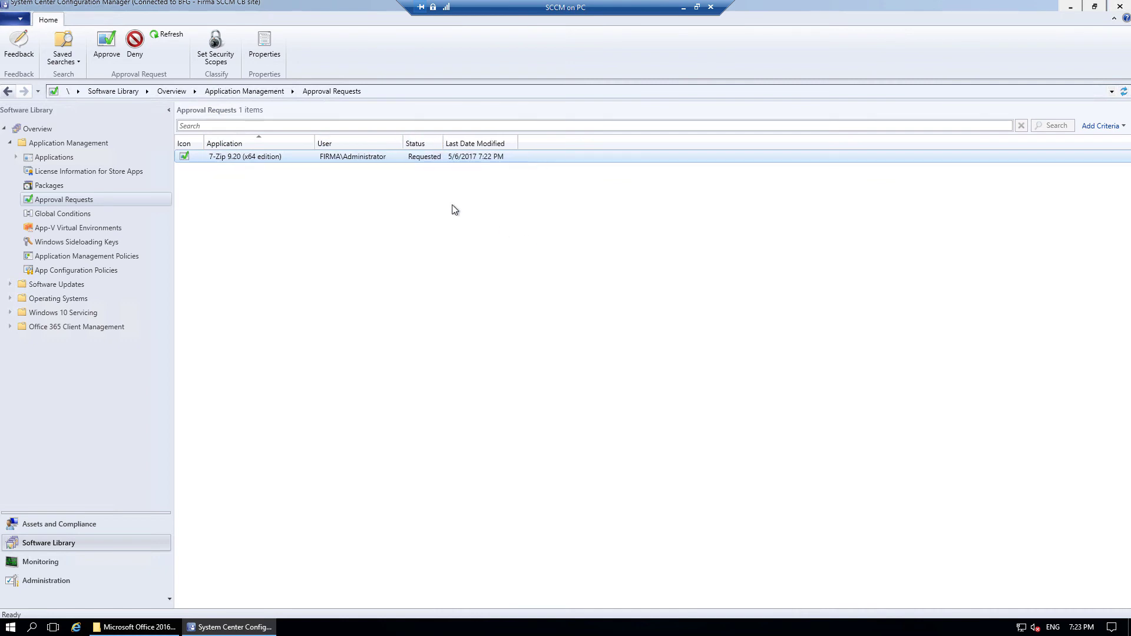
double_click(284, 160)
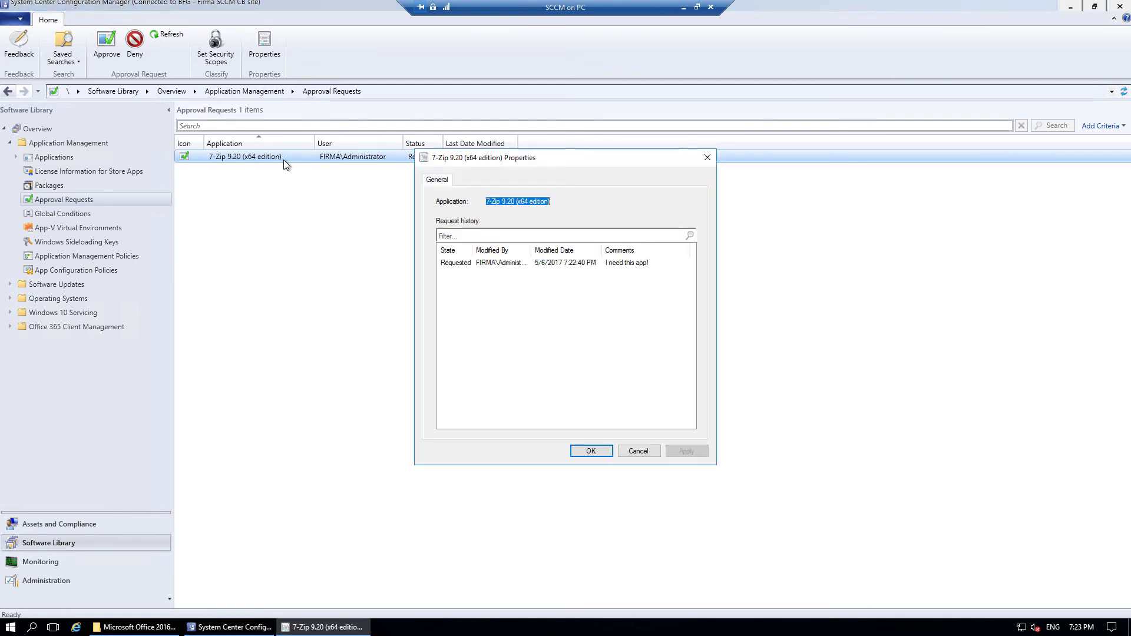
left_click(575, 265)
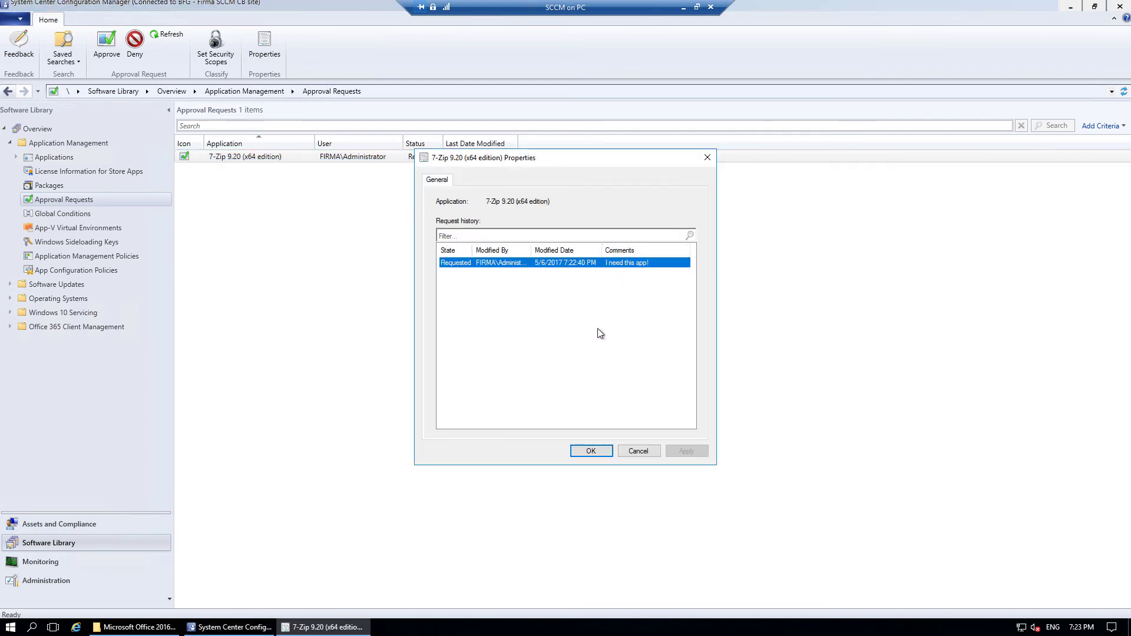
left_click(589, 450)
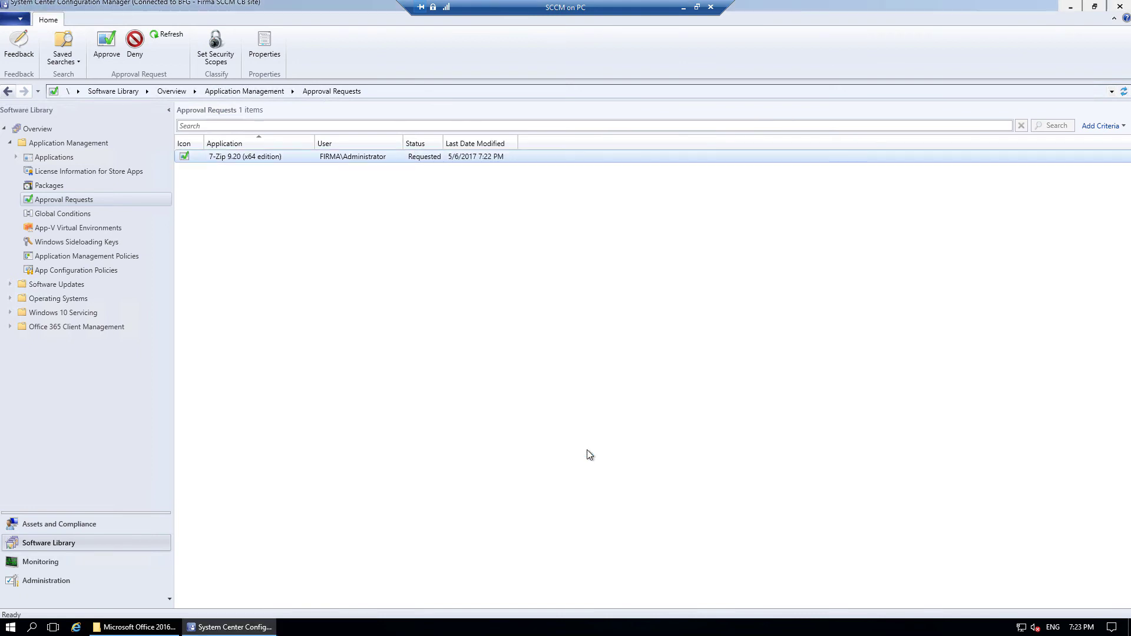
Approve the 7-Zip 9.20 (x64 edition) request with the approver's comment "OK" and check its status.
left_click(107, 44)
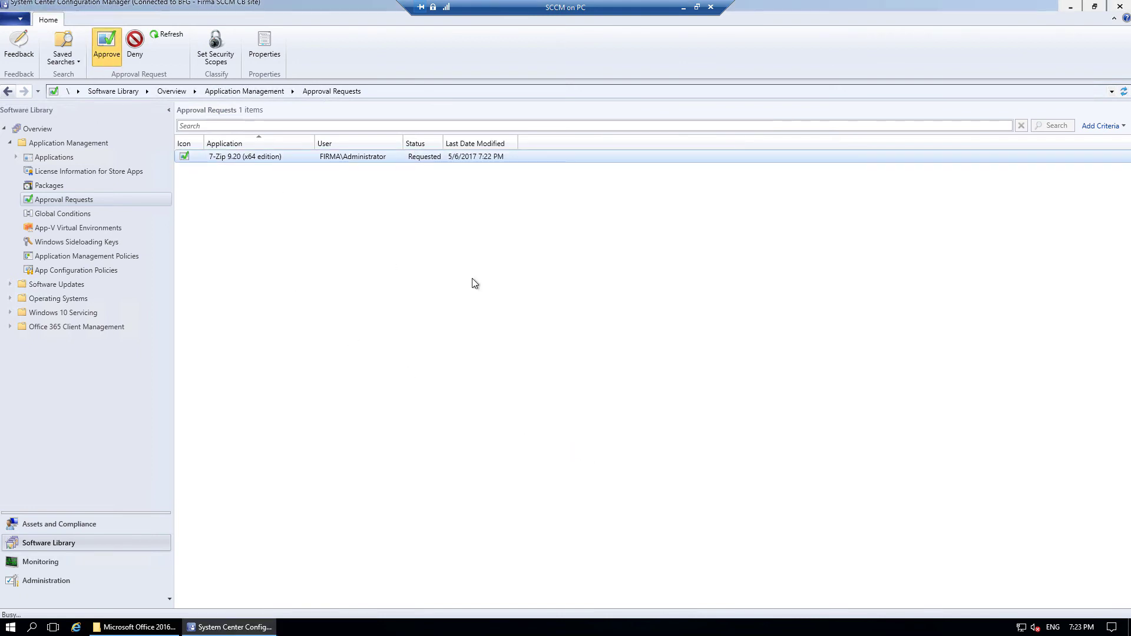
left_click(235, 327)
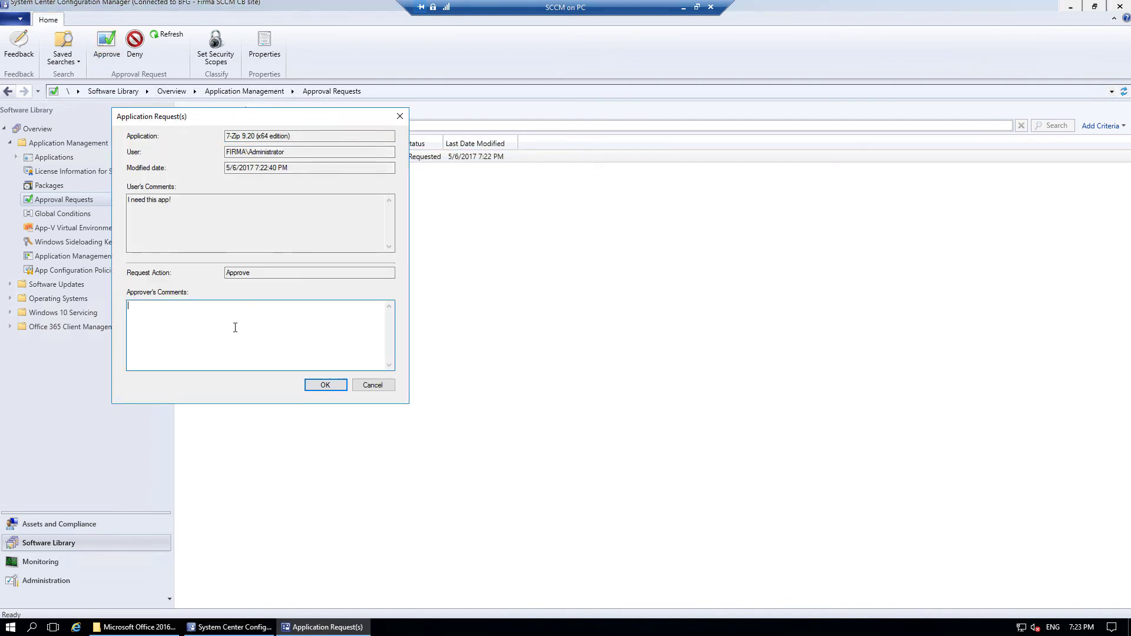
type("OK")
left_click(317, 388)
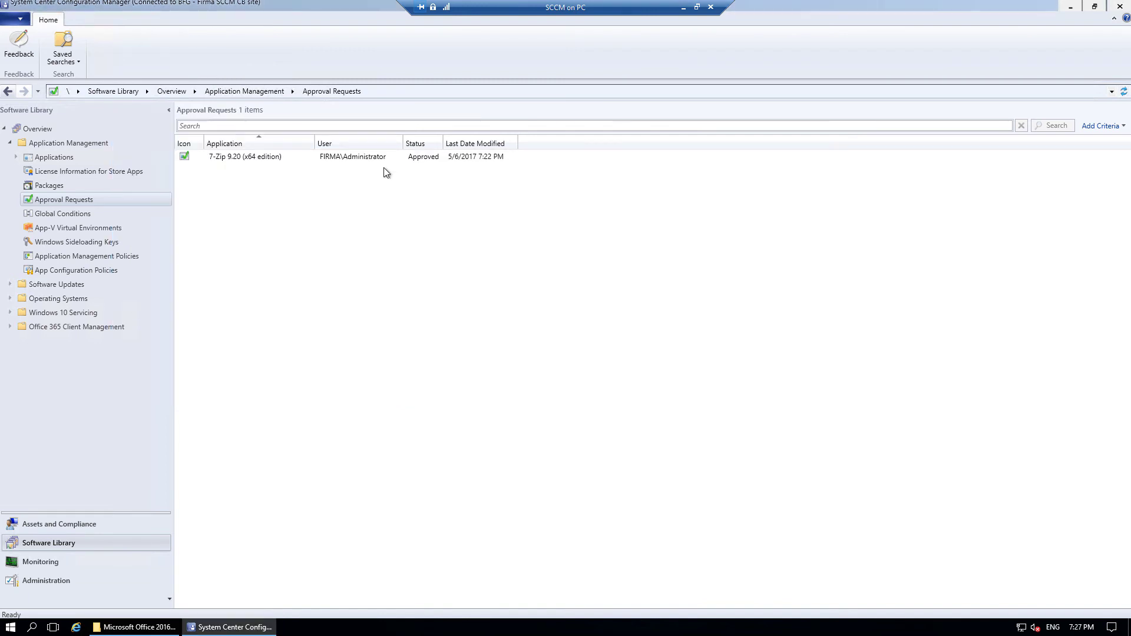
left_click(424, 157)
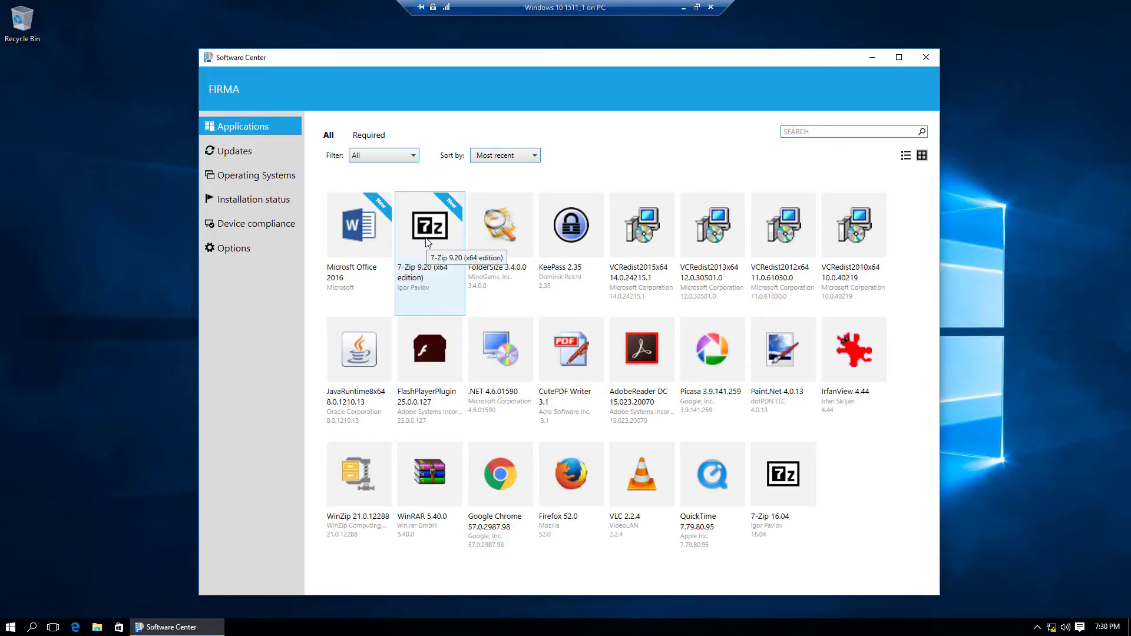
In the client's Software Center, install the approved 7-Zip 9.20 (x64 edition) and launch 7-Zip File Manager.
left_click(427, 241)
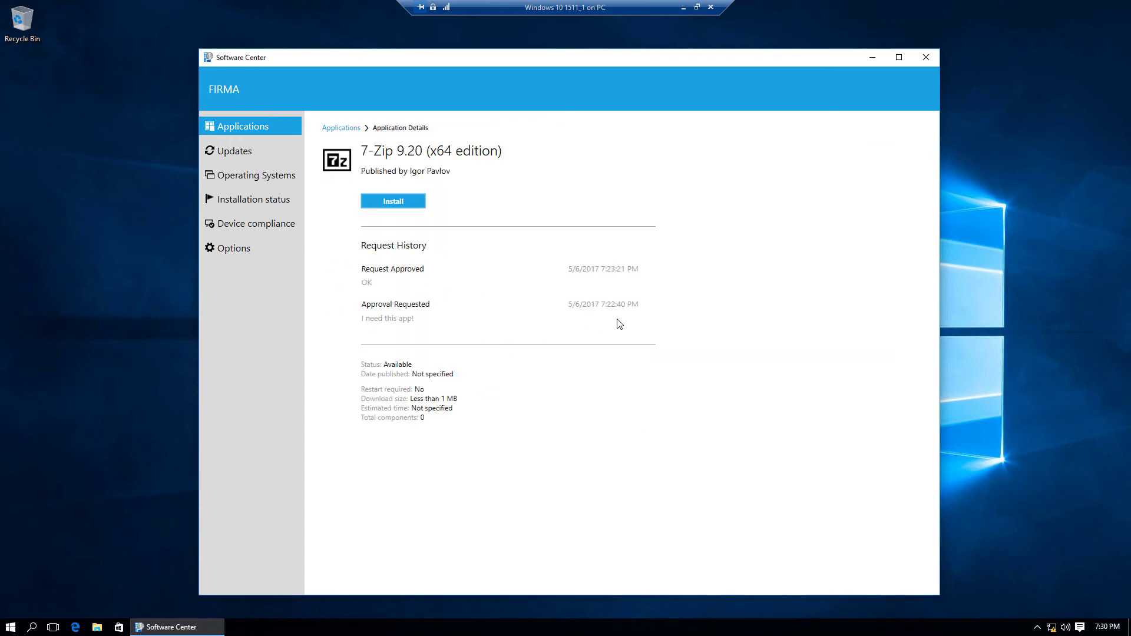
left_click(386, 207)
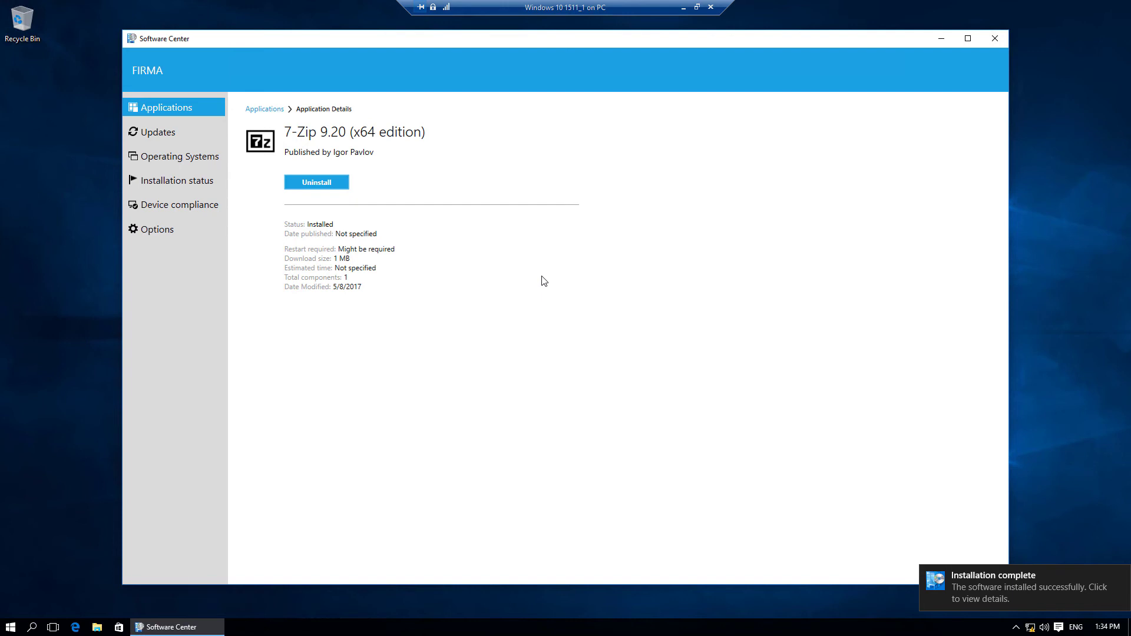
left_click(18, 631)
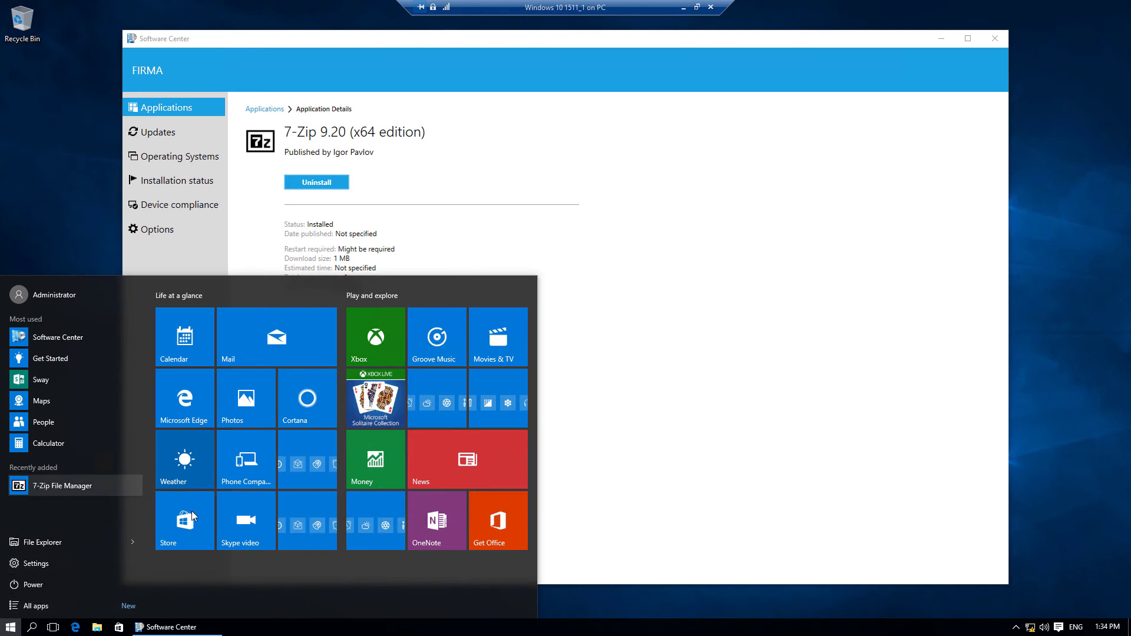
left_click(568, 440)
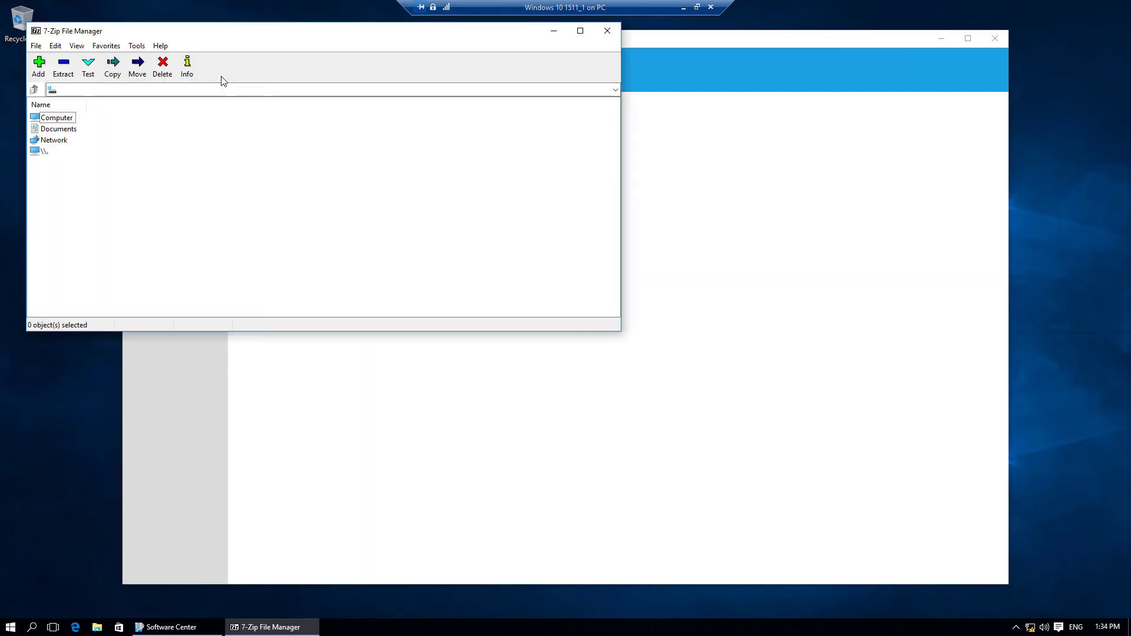
Check the installed version in 7-Zip's About information, and close 7-Zip File Manager.
left_click(160, 45)
left_click(190, 76)
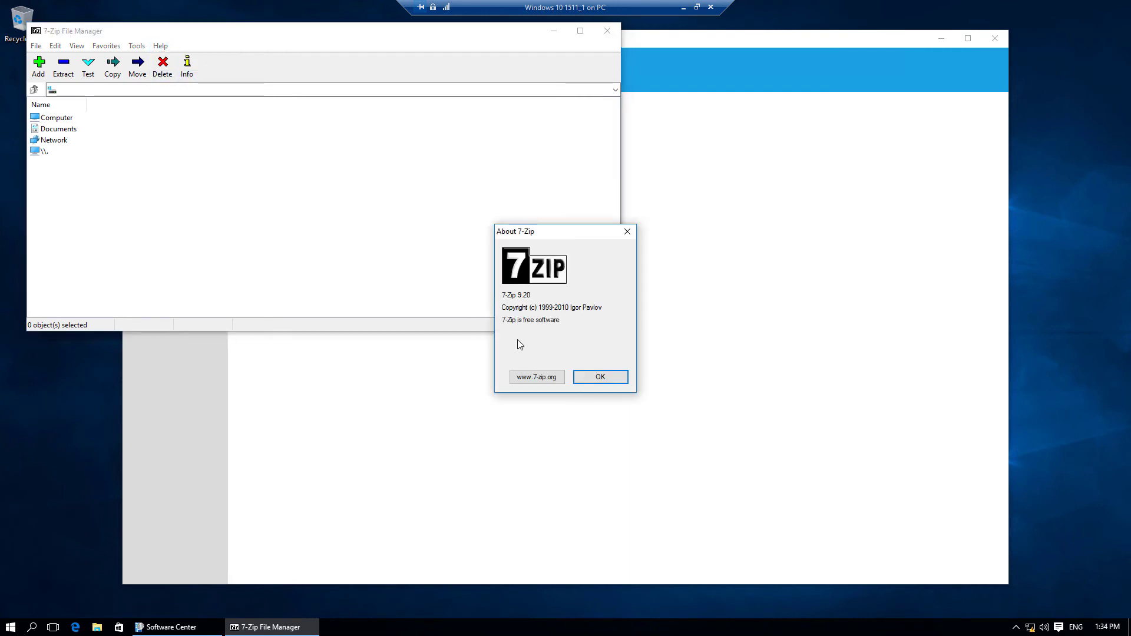
left_click(600, 377)
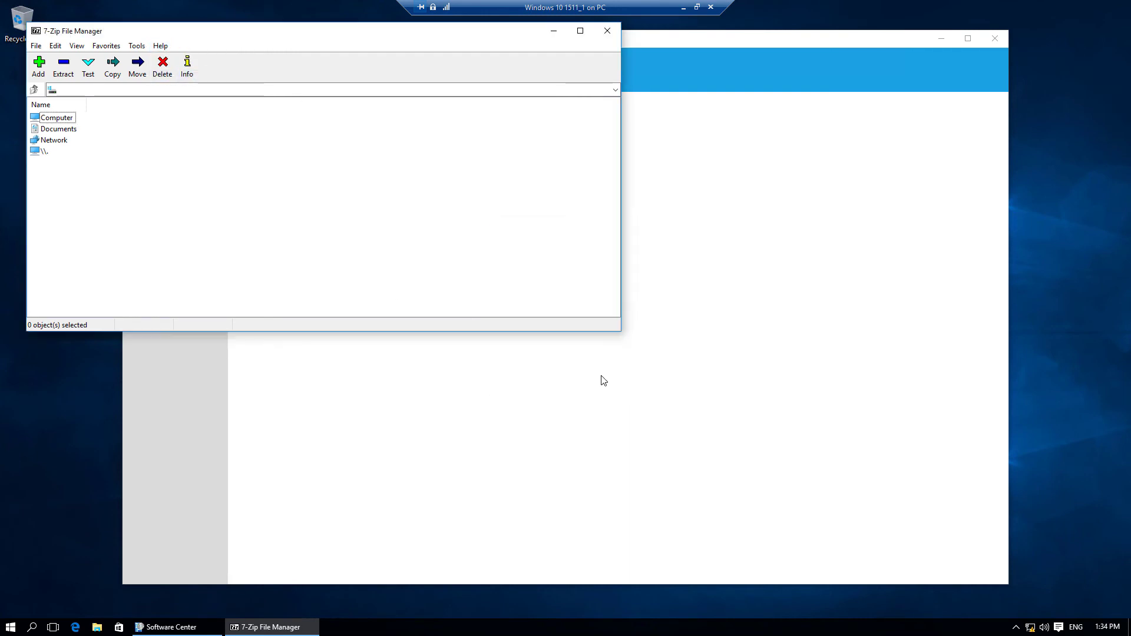
left_click_drag(487, 33, 600, 141)
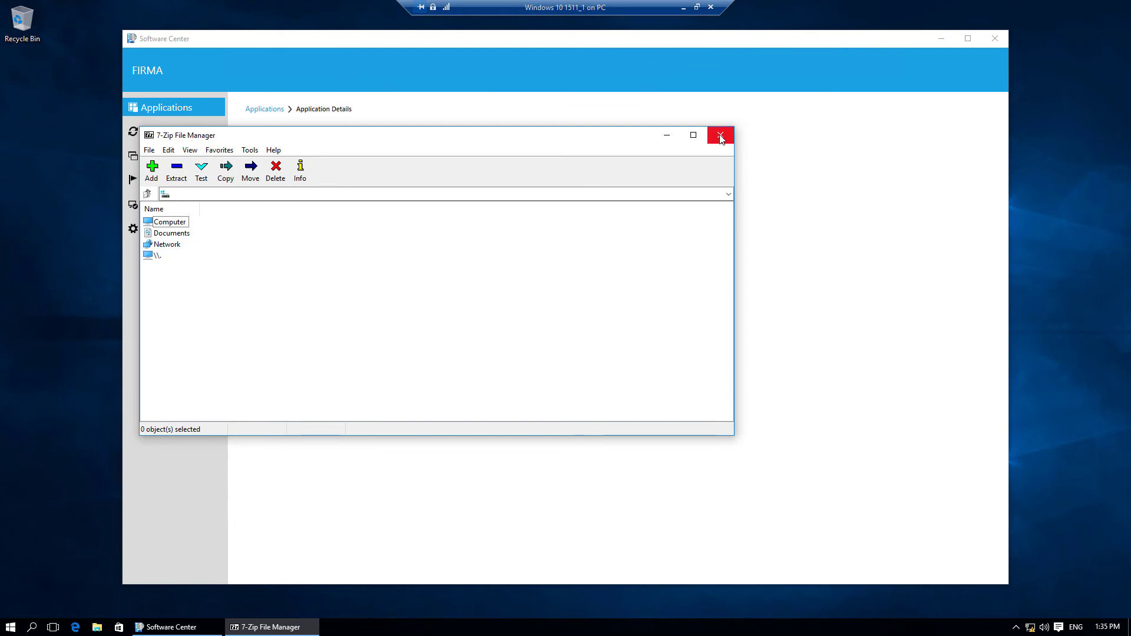
left_click(720, 135)
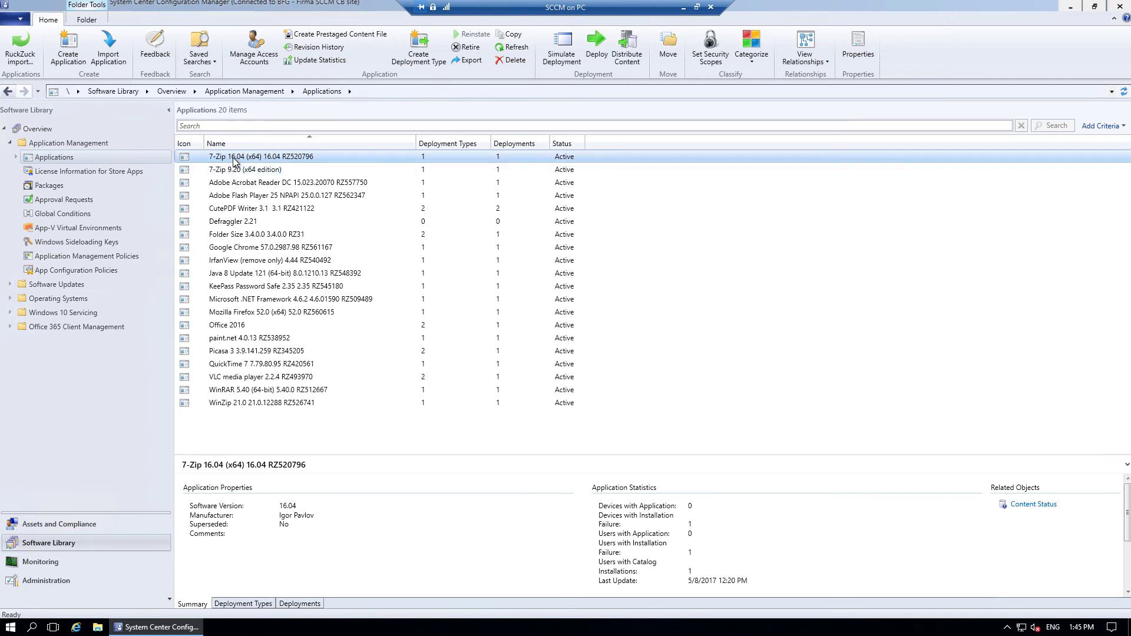
In Configuration Manager, add a supersedence relationship to the 7-Zip 16.04 (x64) application with 7-Zip 9.20 (x64 edition) as the superseded application.
left_click(857, 47)
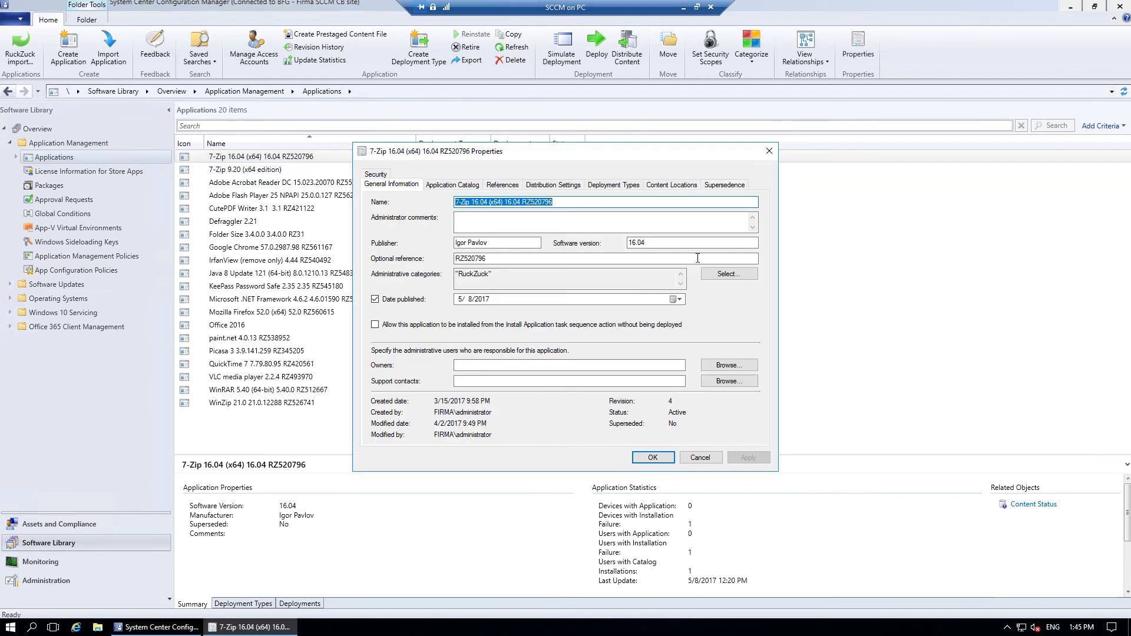
left_click(721, 187)
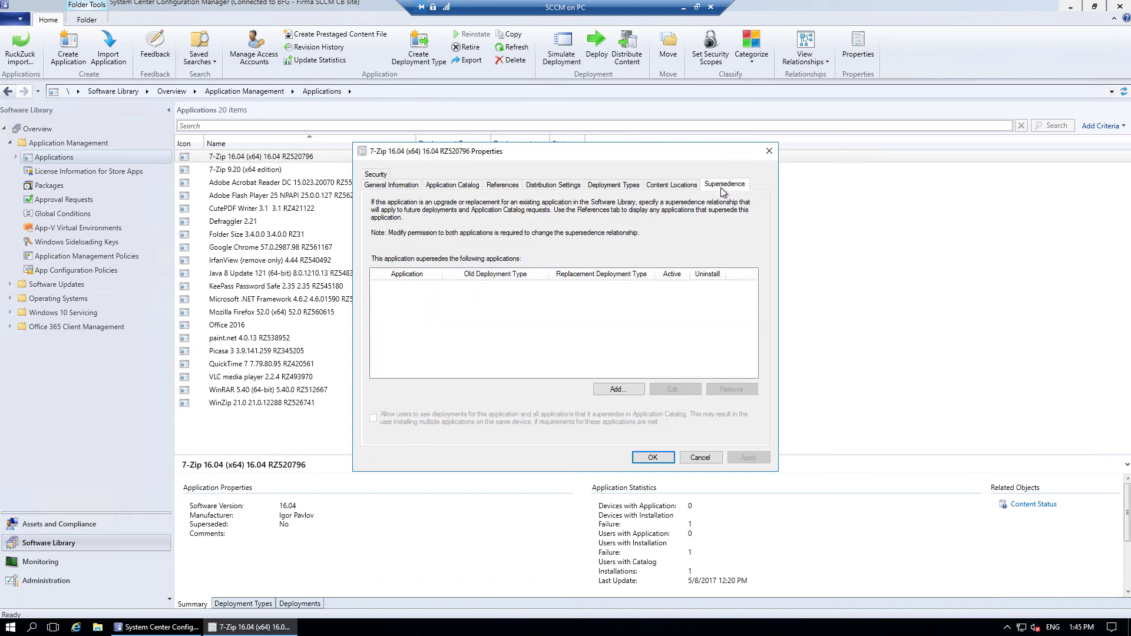
left_click(617, 388)
left_click(712, 217)
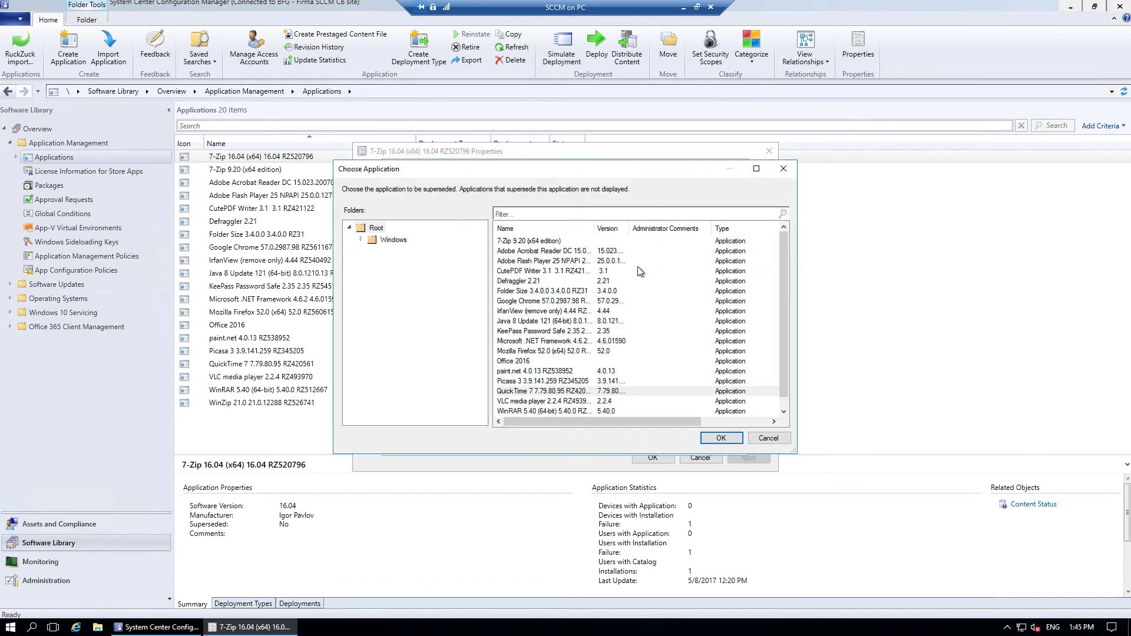
double_click(517, 242)
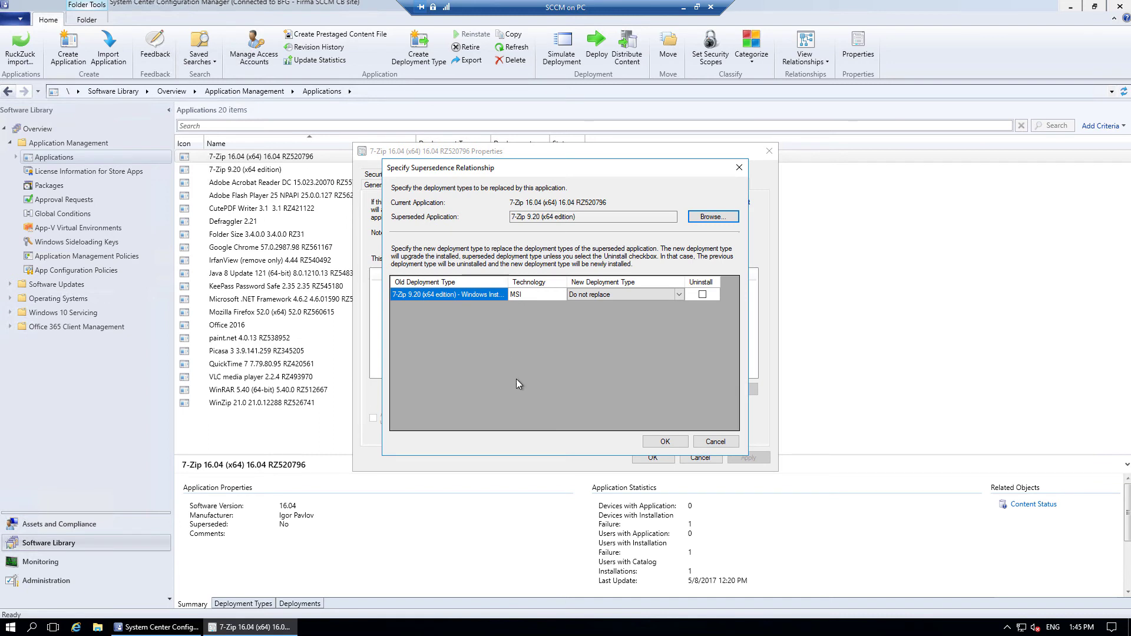
Set Install_X64 as the new deployment type replacing the 7-Zip 9.20 Windows Installer deployment type.
left_click(627, 293)
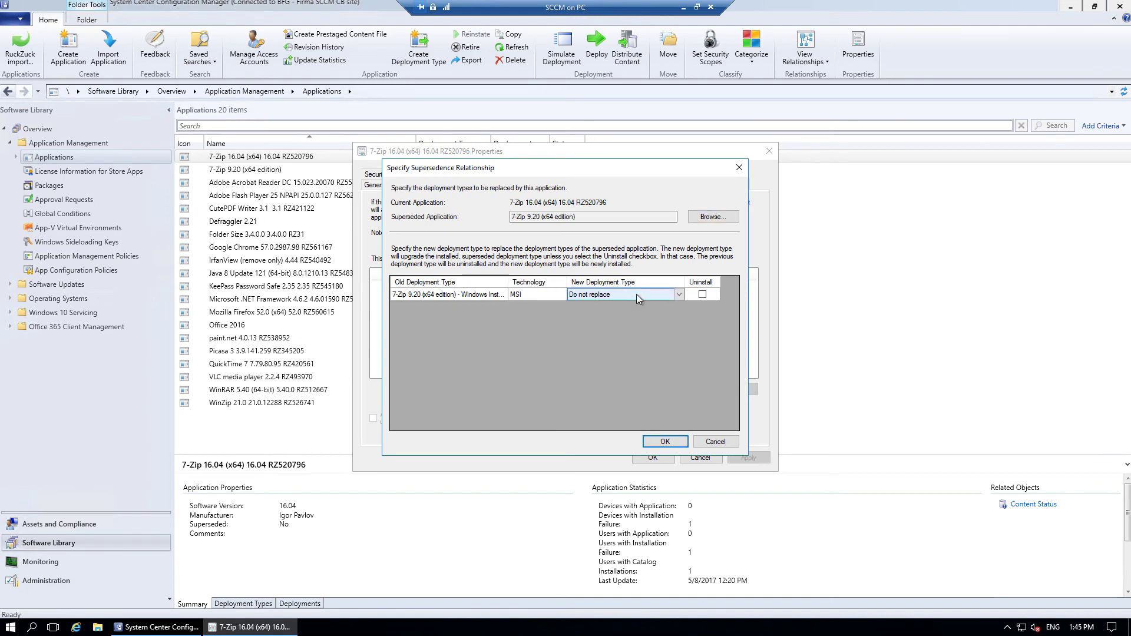
left_click(676, 297)
left_click(642, 312)
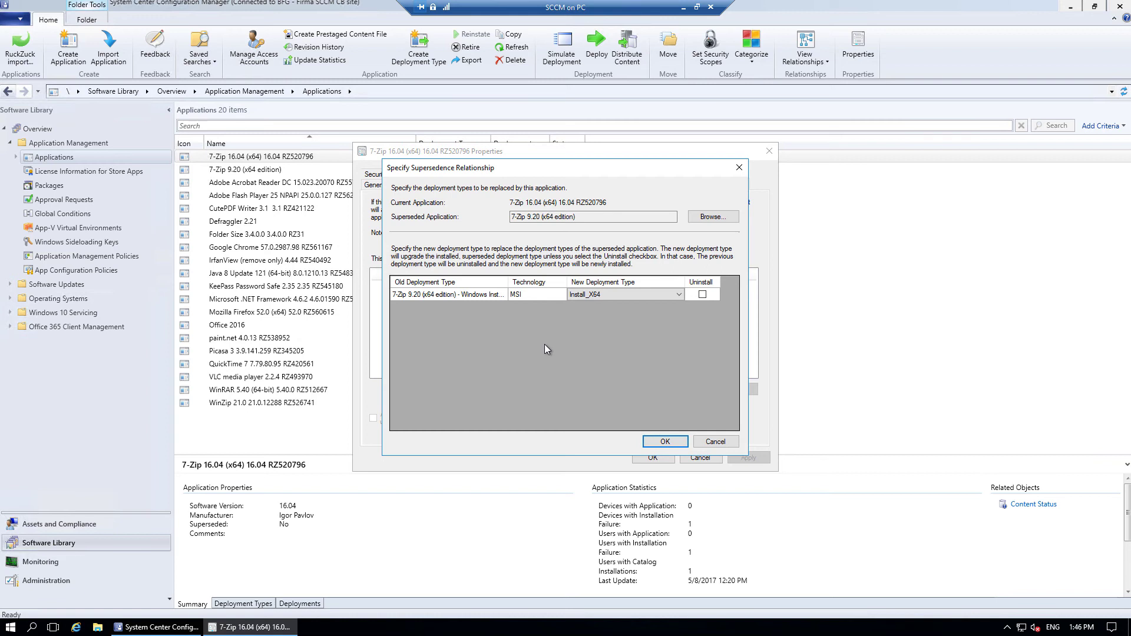
Confirm the supersedence relationship and save the 7-Zip 16.04 (x64) application's properties.
left_click(669, 442)
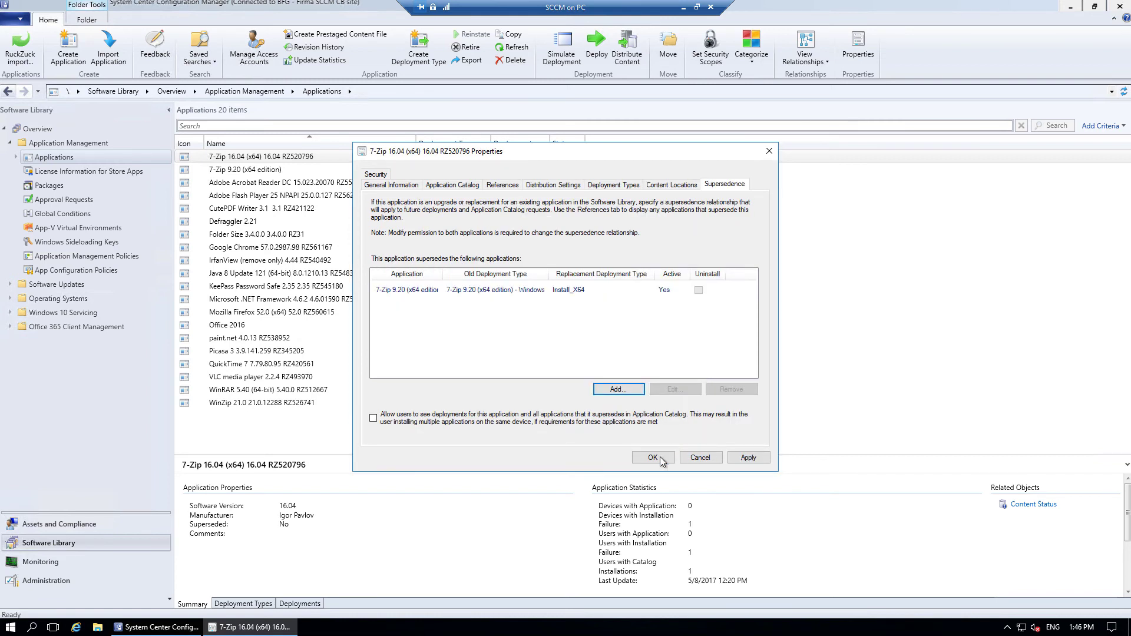
left_click(659, 462)
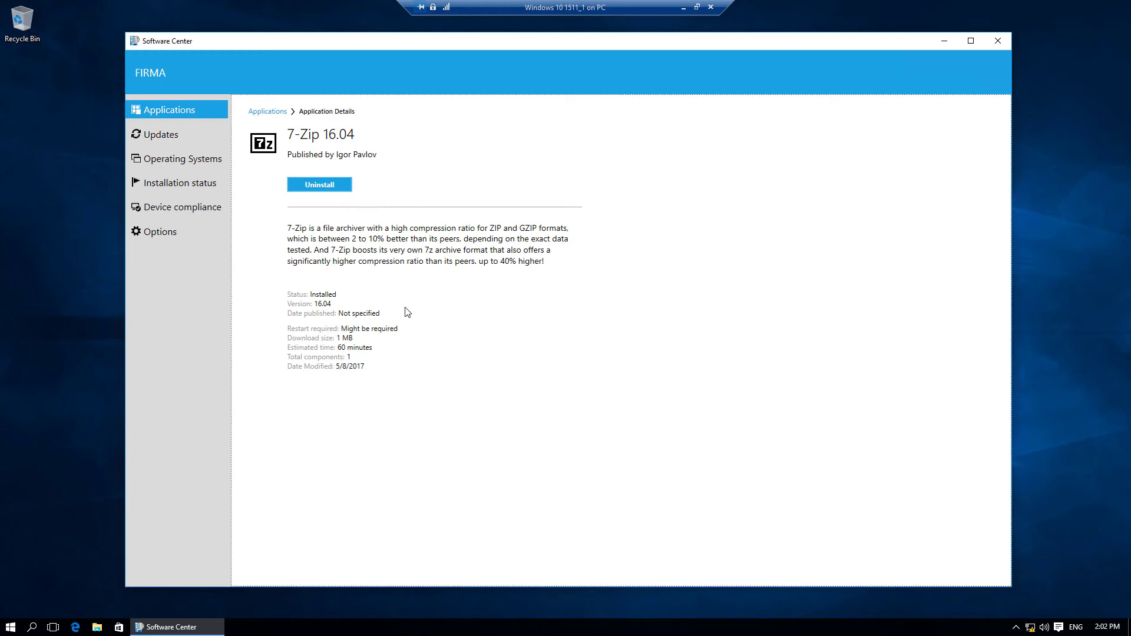
On the Windows 10 client, launch 7-Zip File Manager, check the upgraded version in its About information, and close it.
left_click(10, 627)
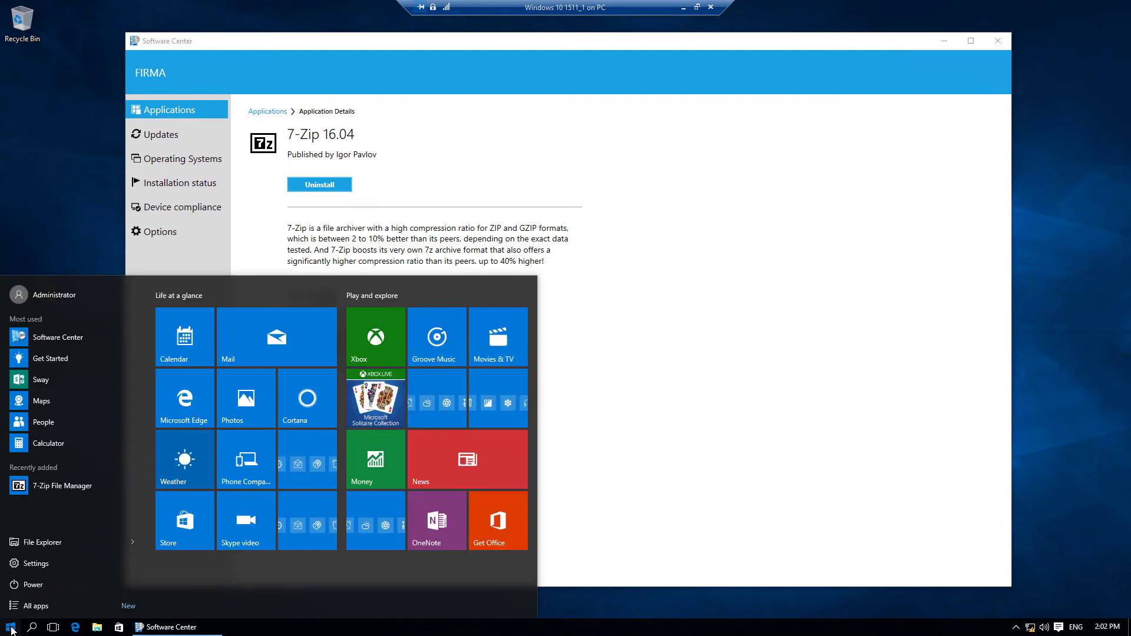
left_click(57, 489)
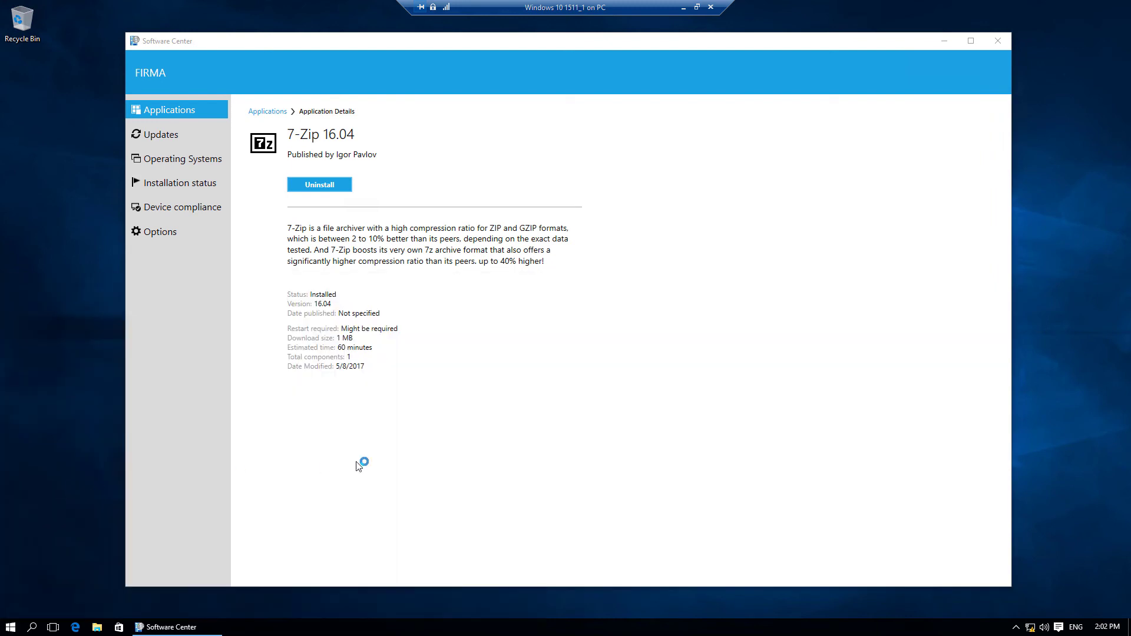
left_click(274, 150)
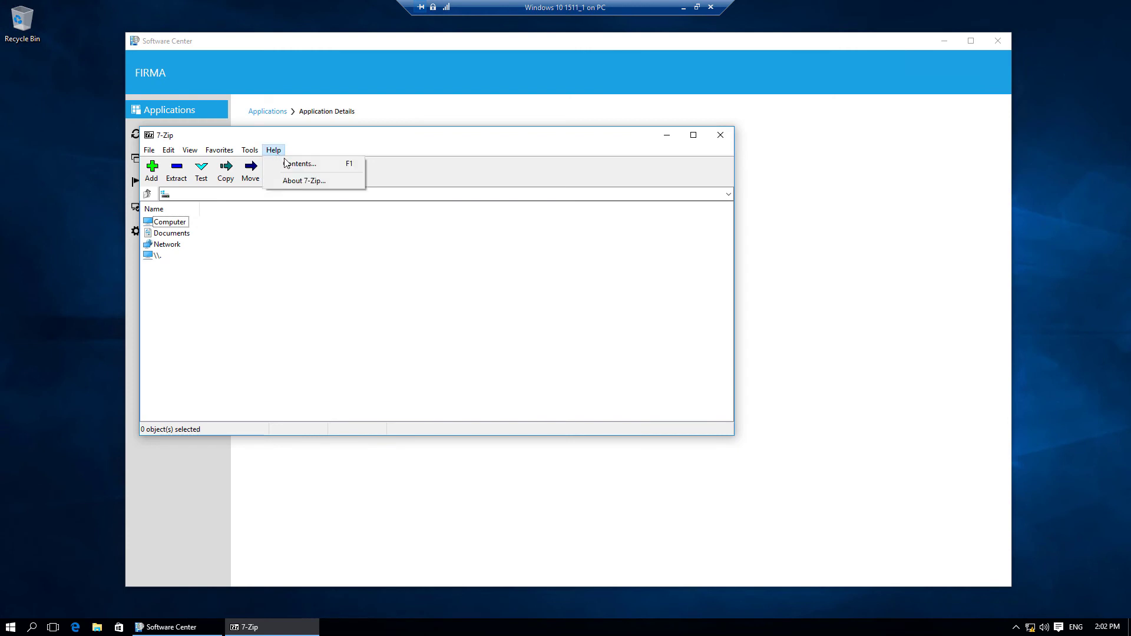
left_click(327, 176)
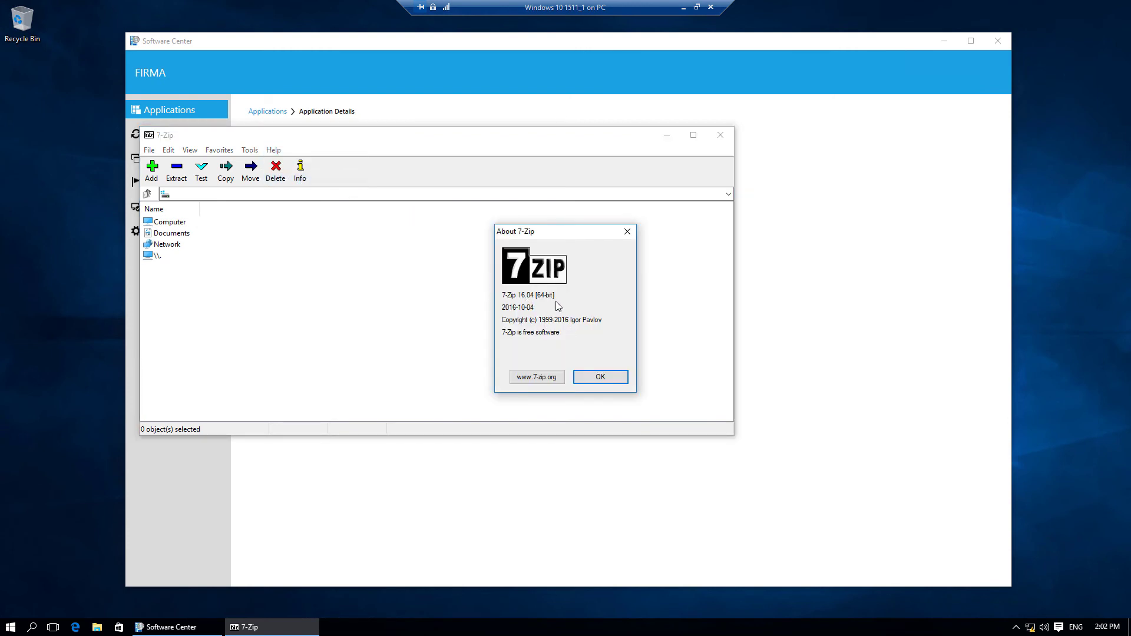
left_click(600, 377)
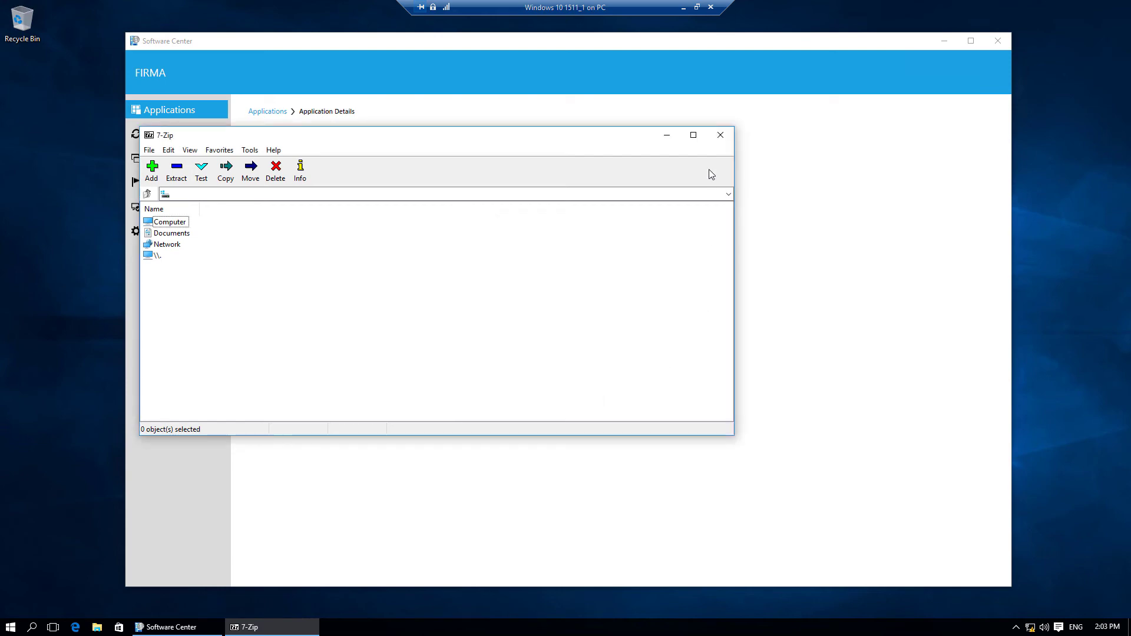
left_click(720, 135)
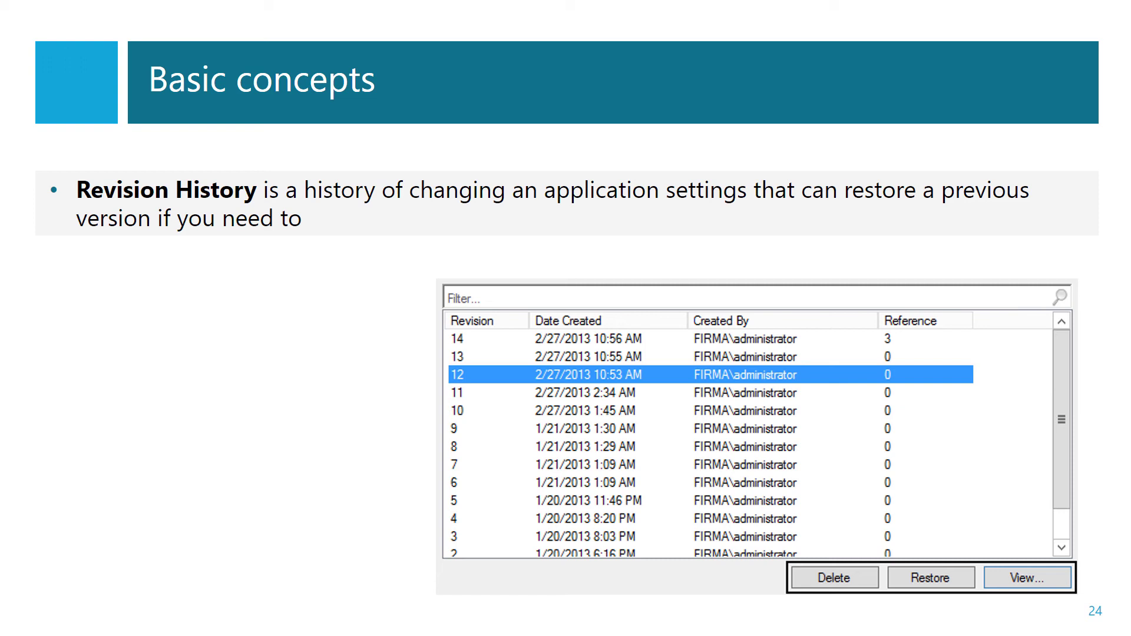
key("Right")
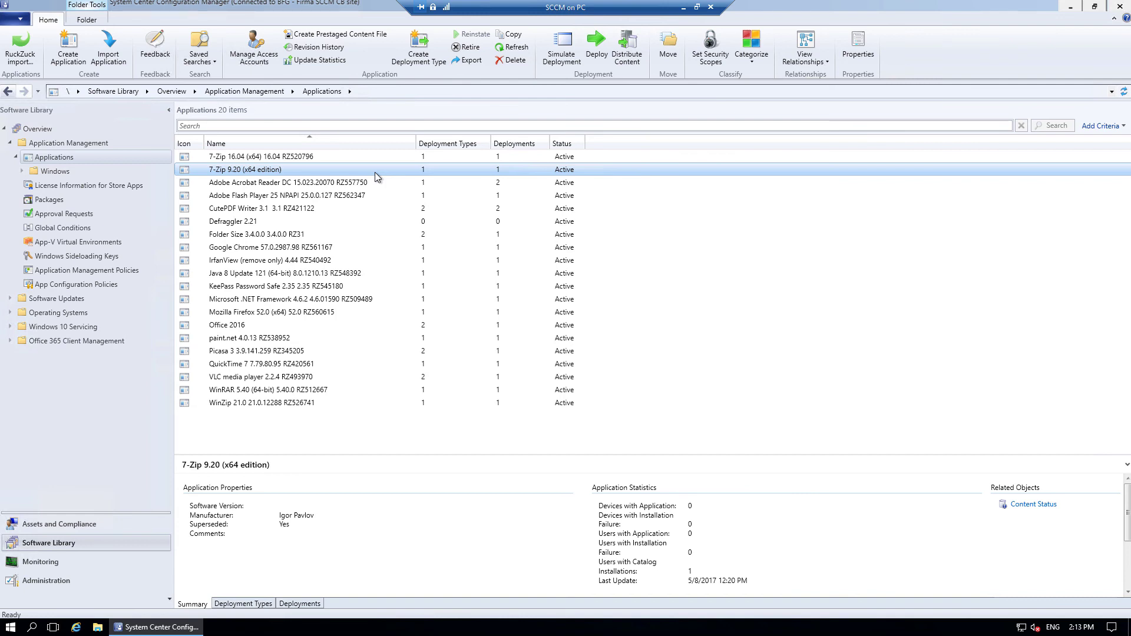
In Configuration Manager, open the revision history of 7-Zip 9.20 (x64 edition) and examine the requirements of revision 4's Windows Installer deployment type.
left_click(319, 47)
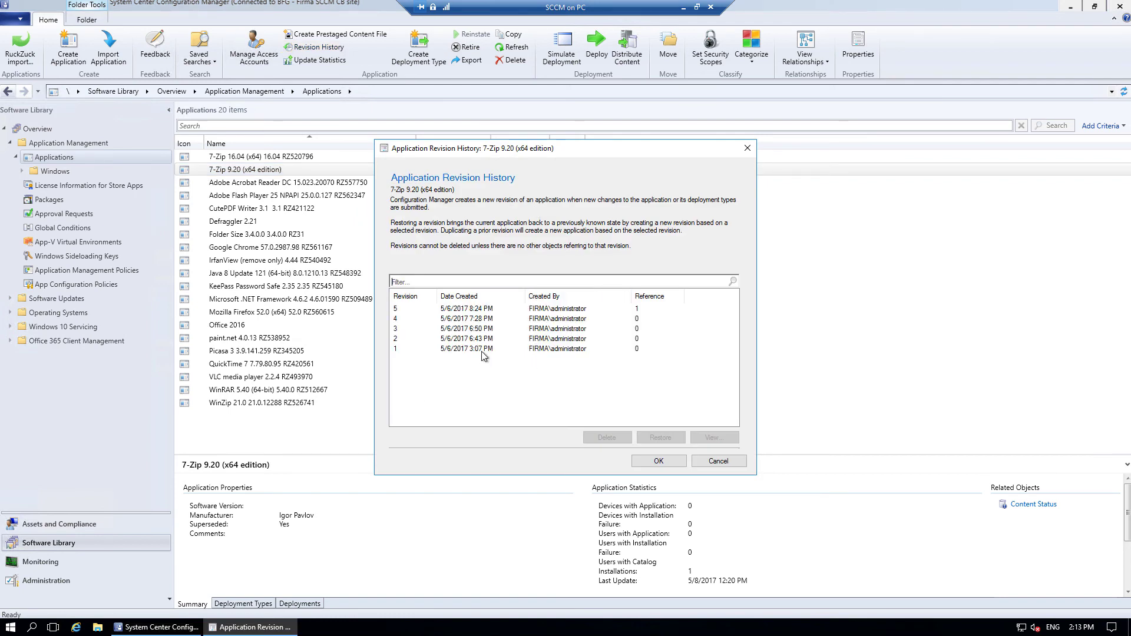
left_click(473, 321)
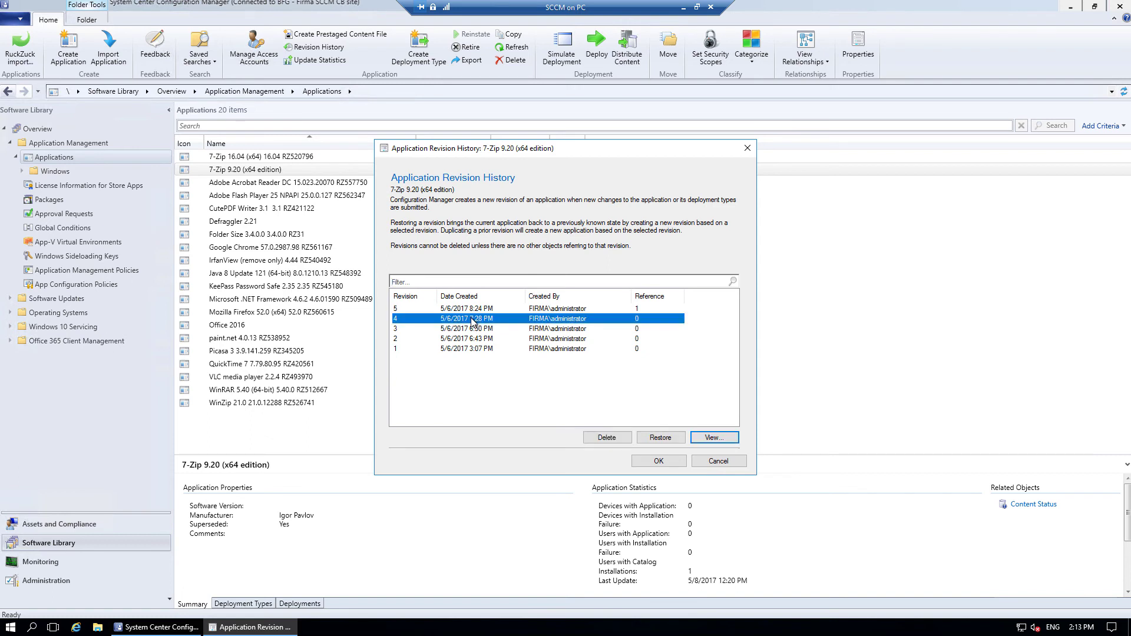
left_click(712, 439)
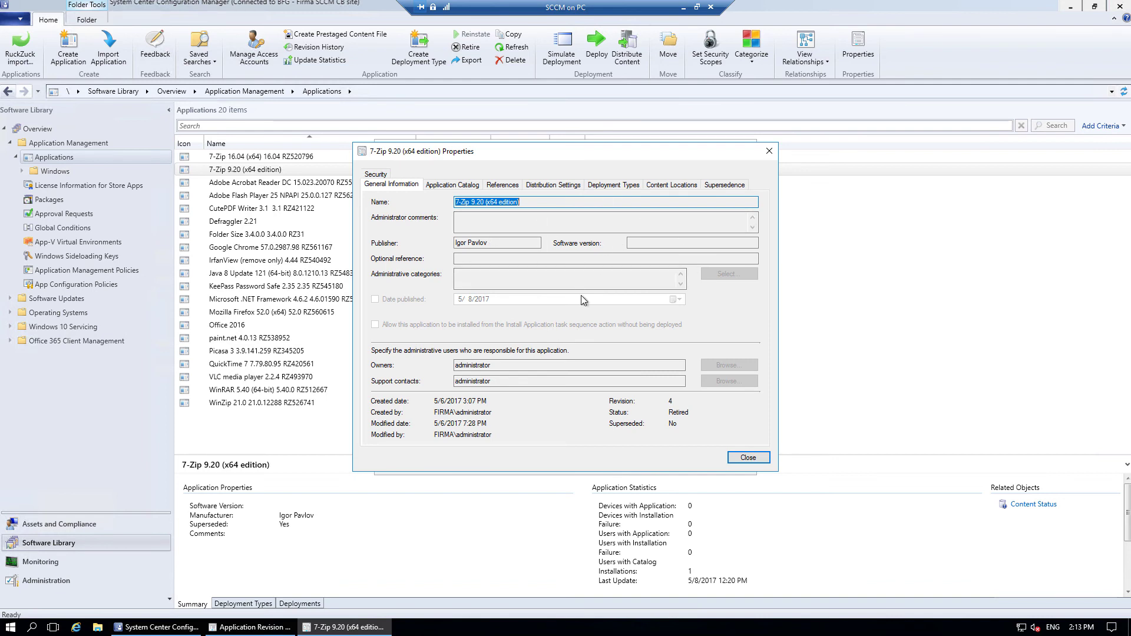
left_click(597, 189)
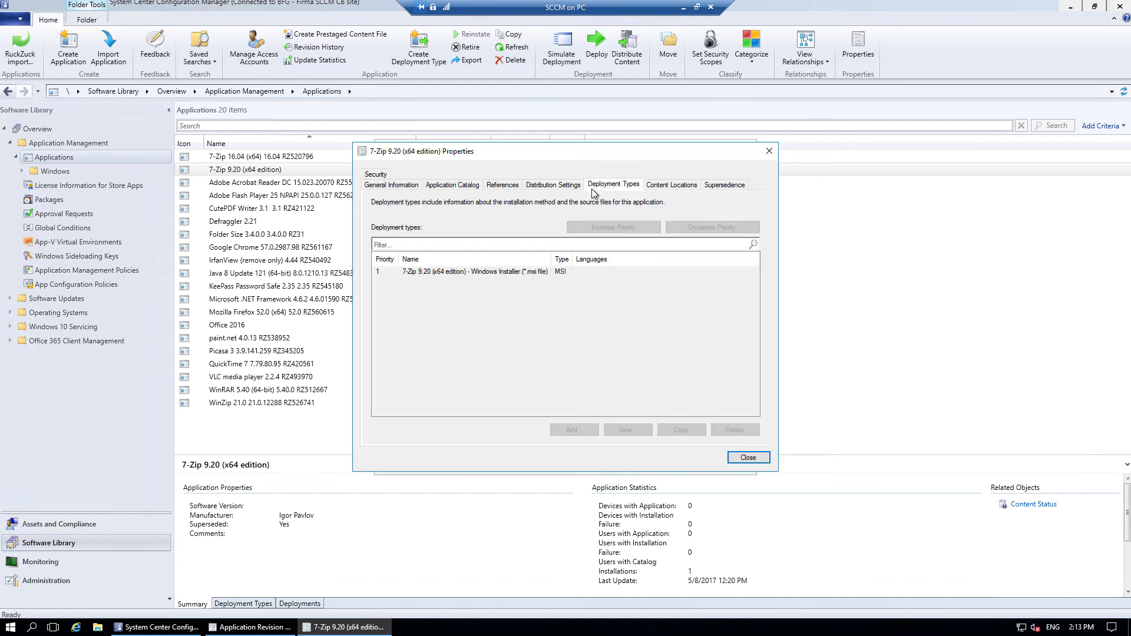
left_click(510, 273)
left_click(621, 430)
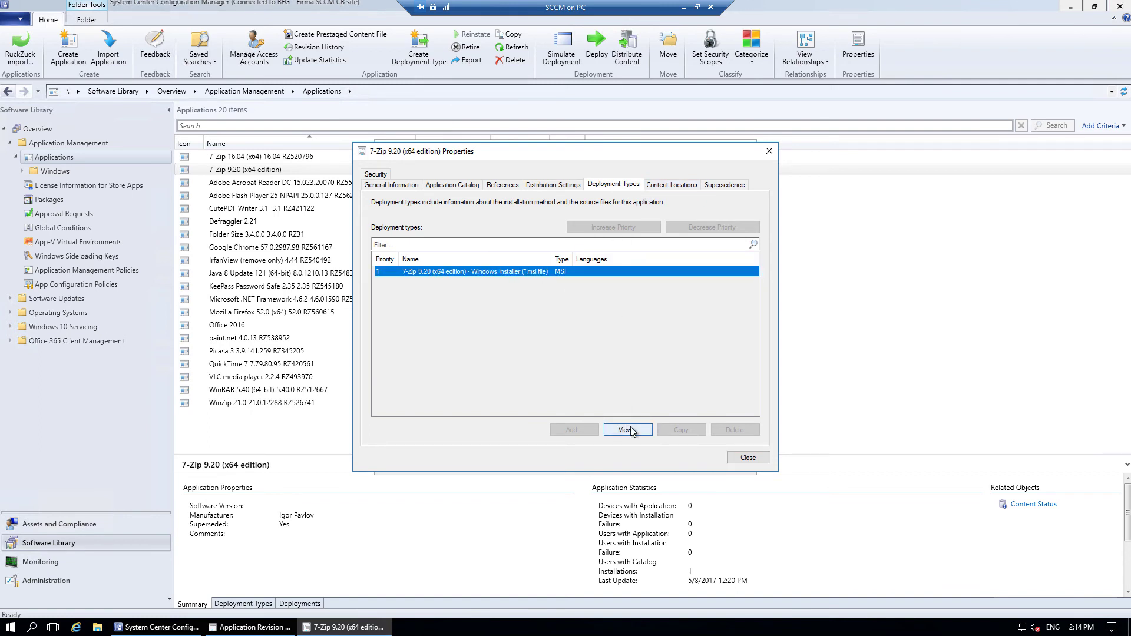
double_click(681, 271)
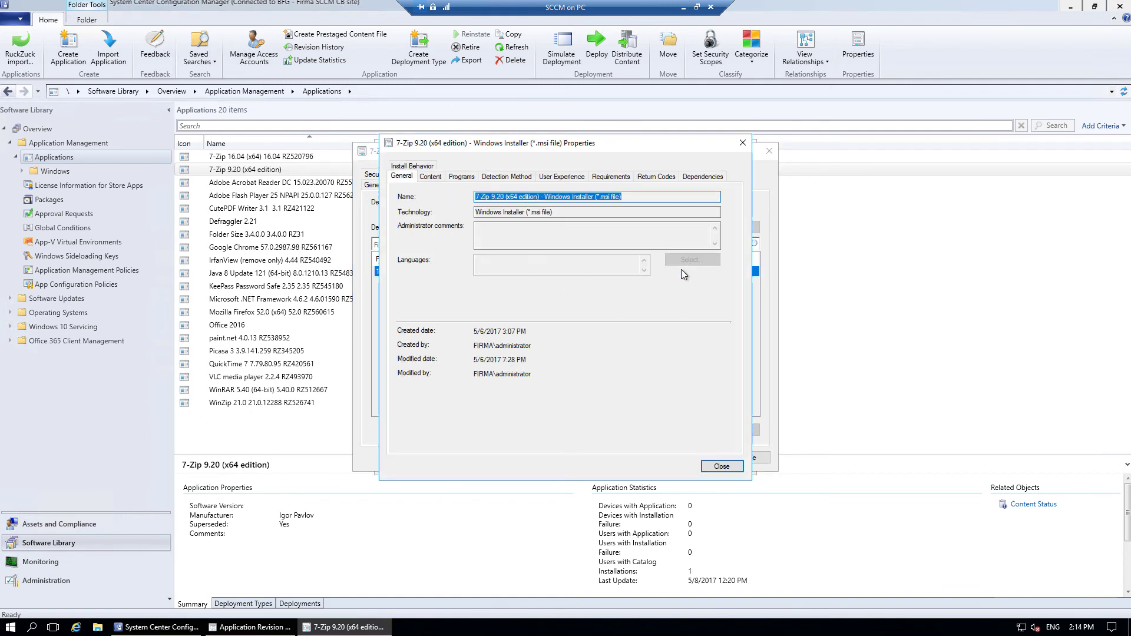
left_click(609, 176)
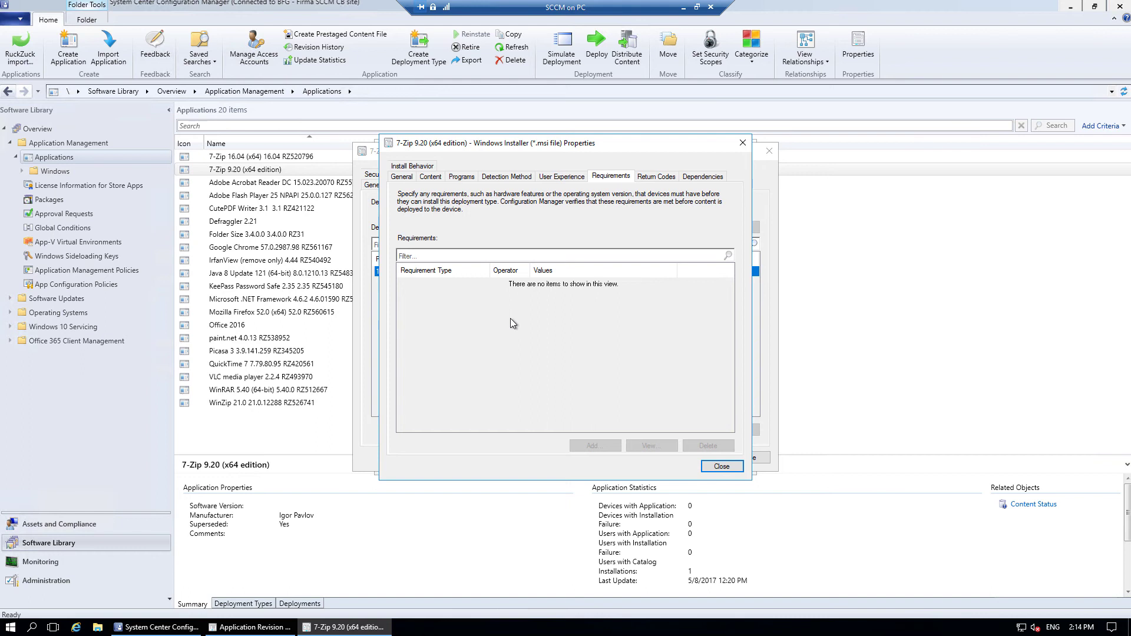
left_click(727, 466)
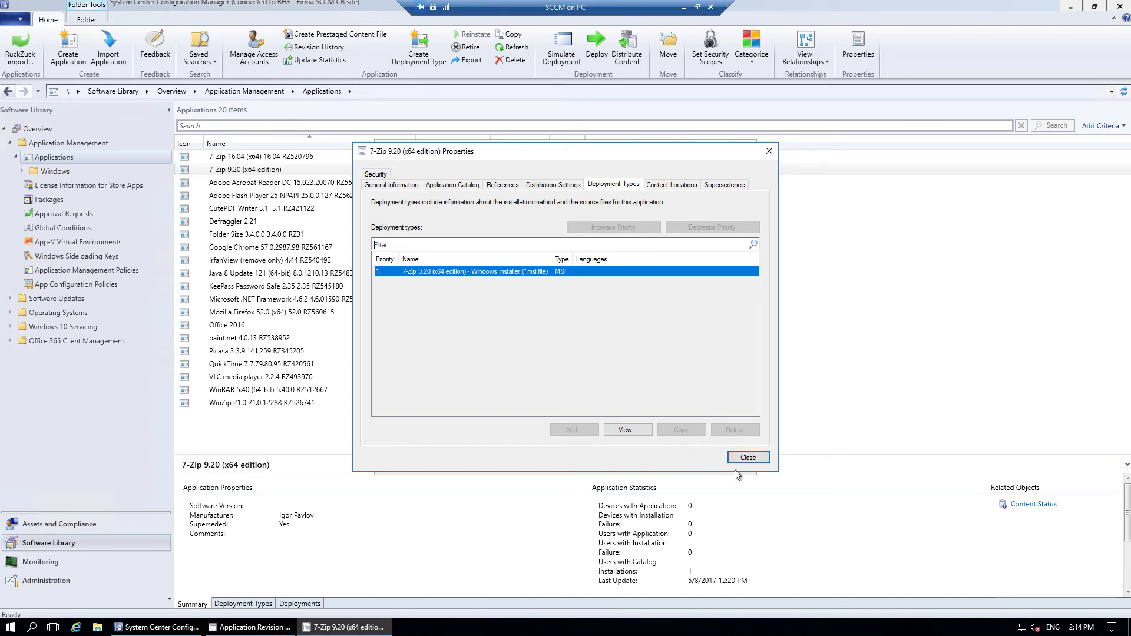
left_click(748, 458)
View revision 5 of 7-Zip 9.20 and open the requirements of its Windows Installer deployment type.
left_click(469, 319)
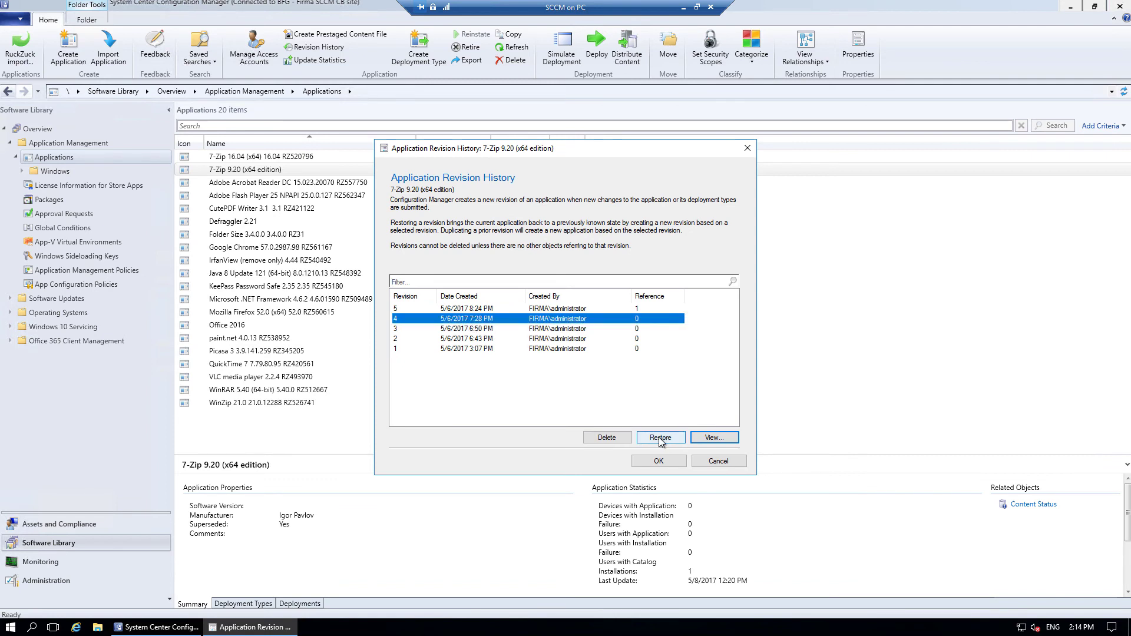
left_click(480, 309)
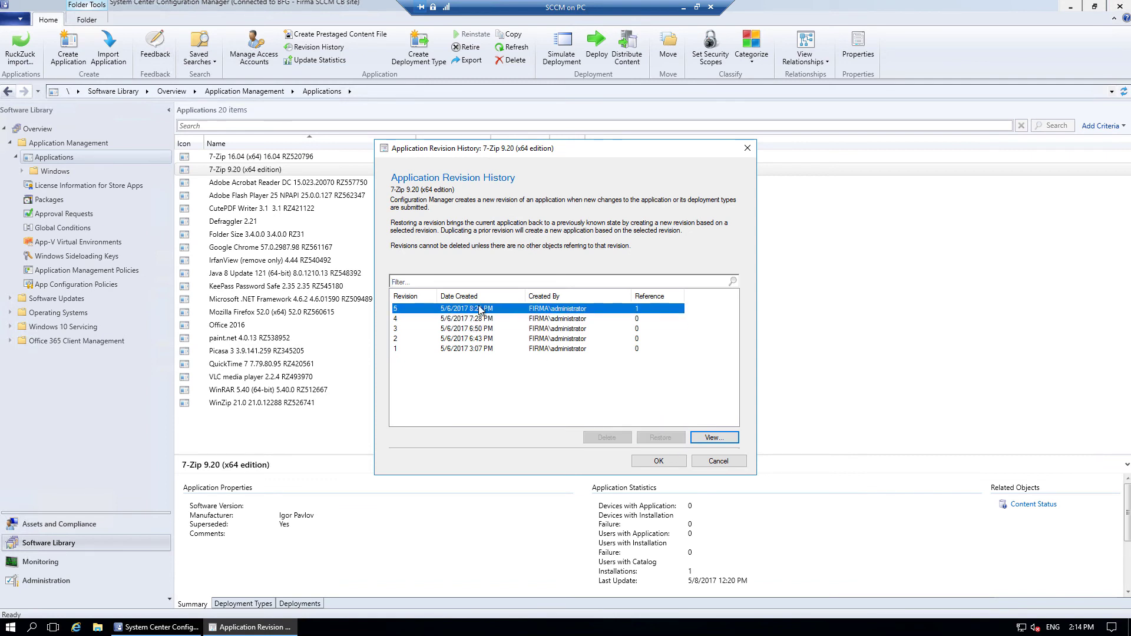
left_click(712, 436)
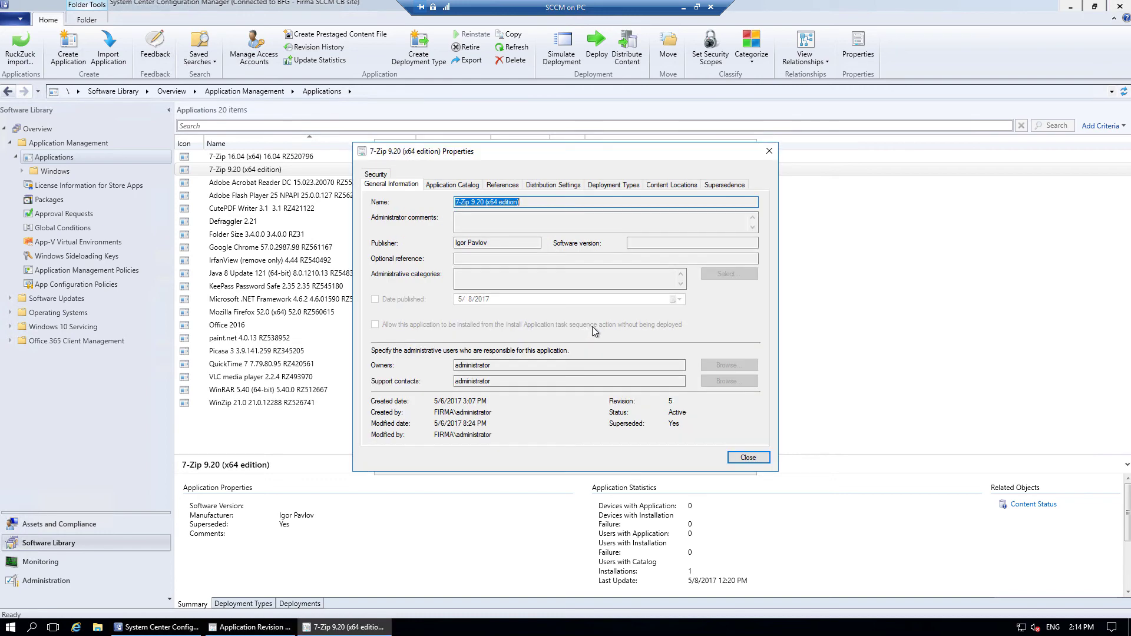
left_click(625, 186)
left_click(525, 272)
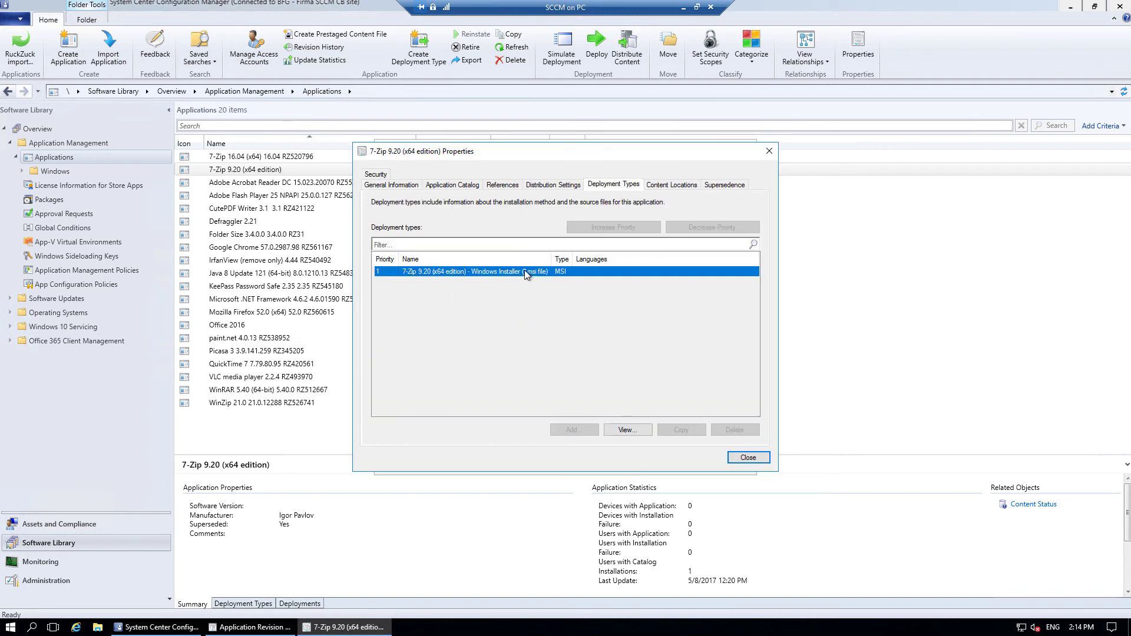
double_click(524, 272)
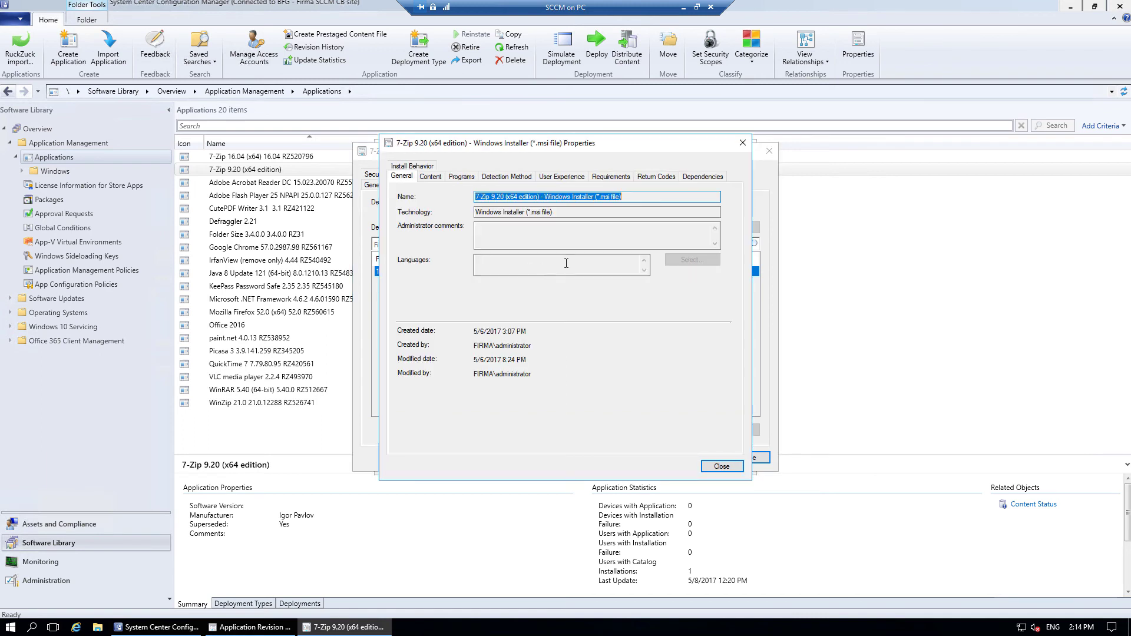
left_click(616, 177)
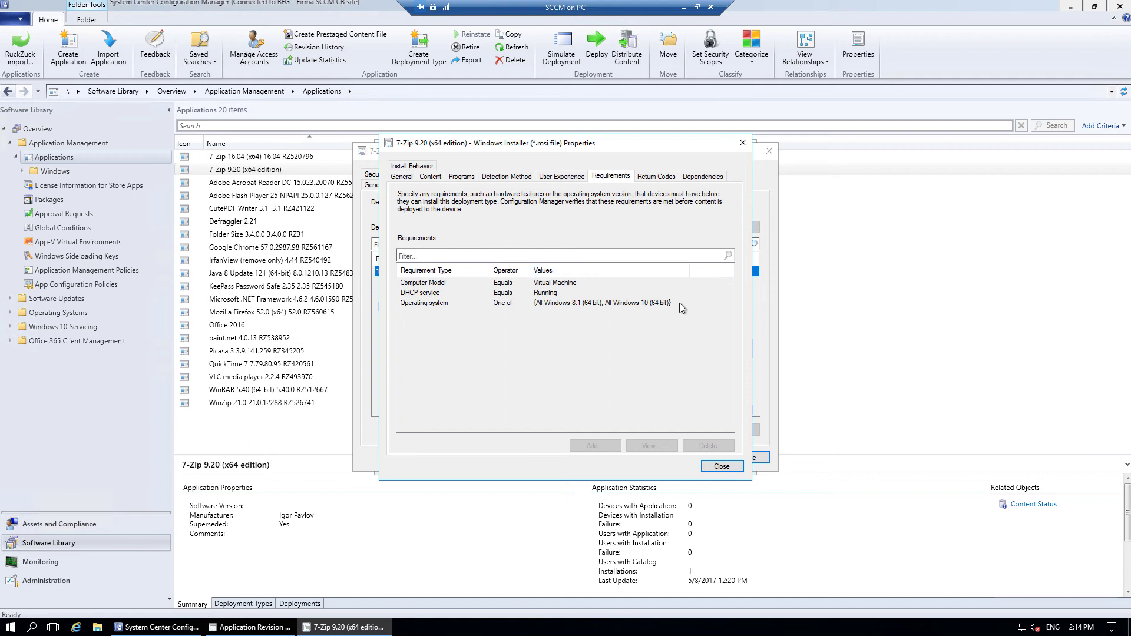
Review revision 5's Computer Model, DHCP service and Operating system requirements, and close the revision history.
left_click(425, 284)
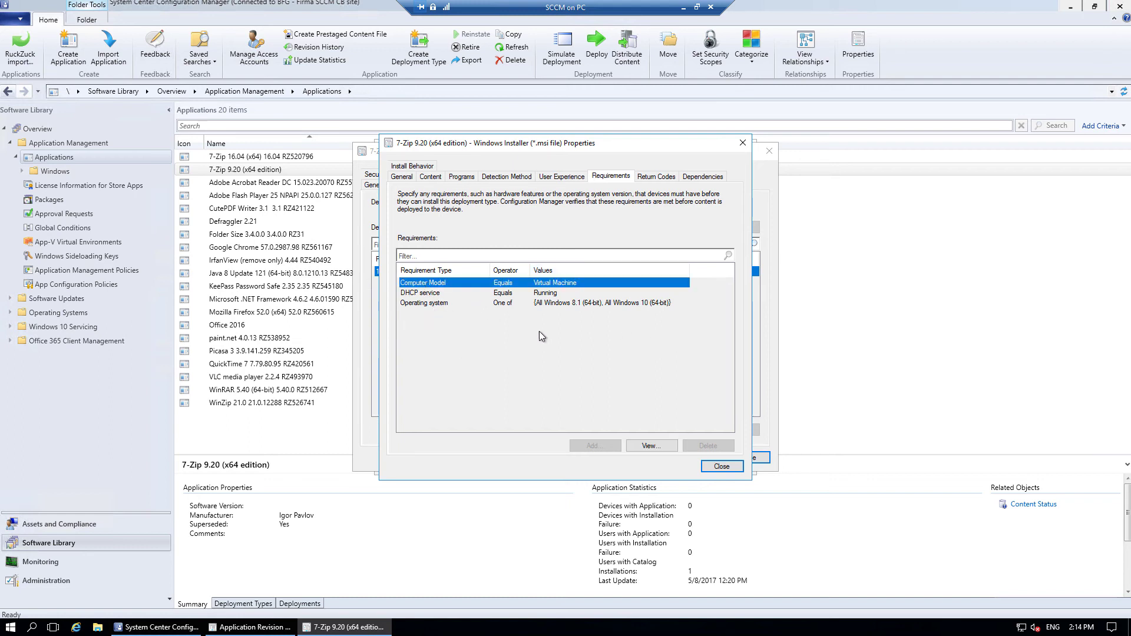
left_click(554, 293)
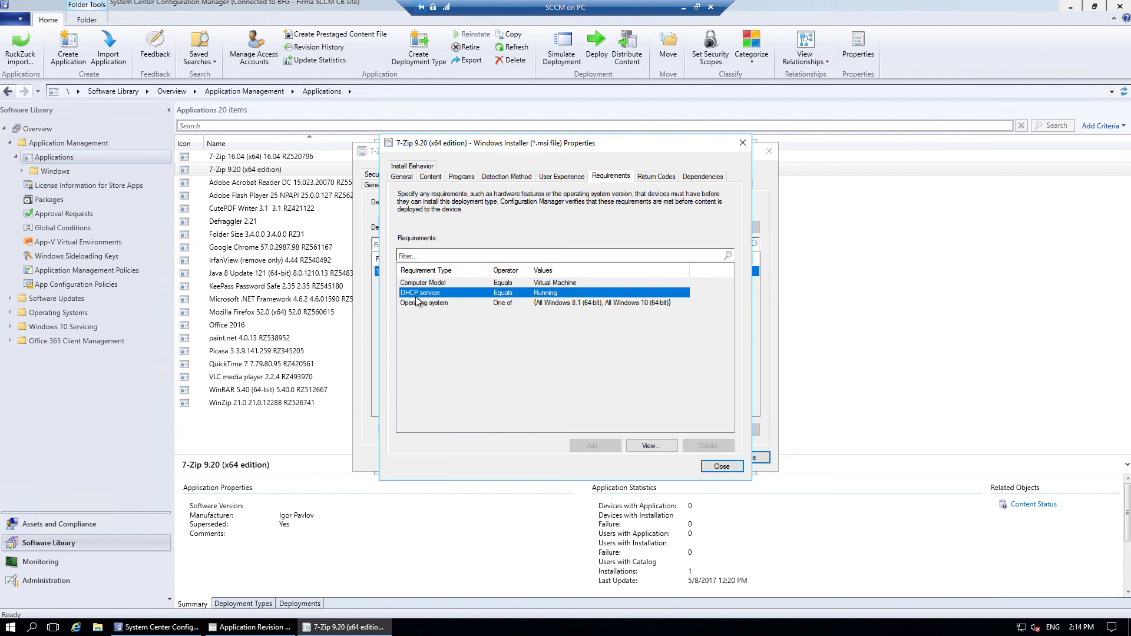
left_click(576, 304)
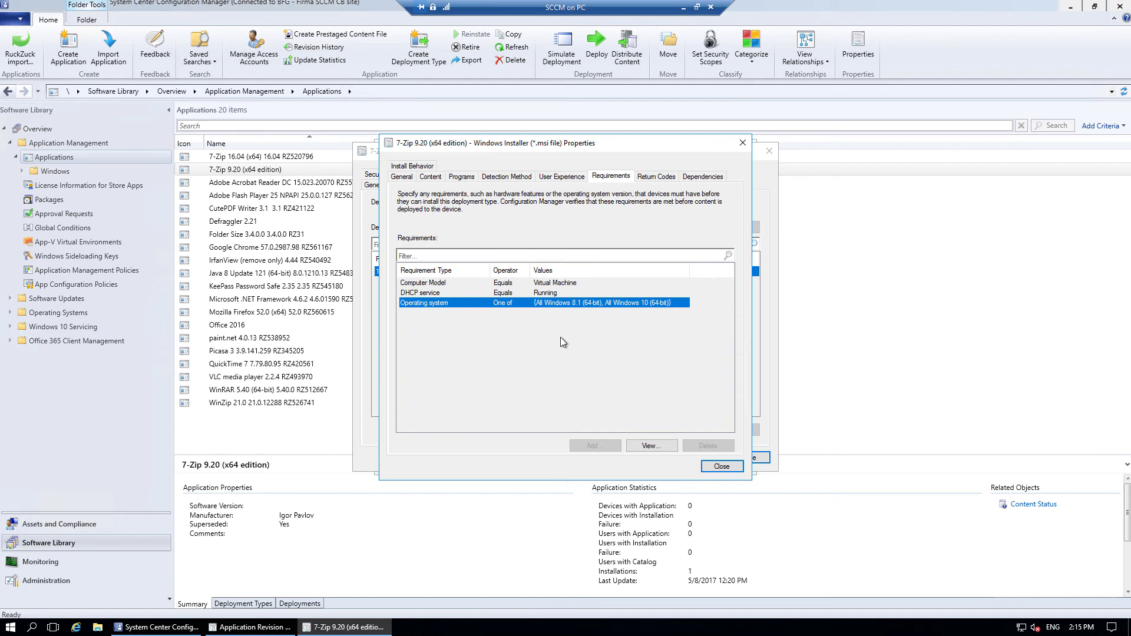
left_click(722, 467)
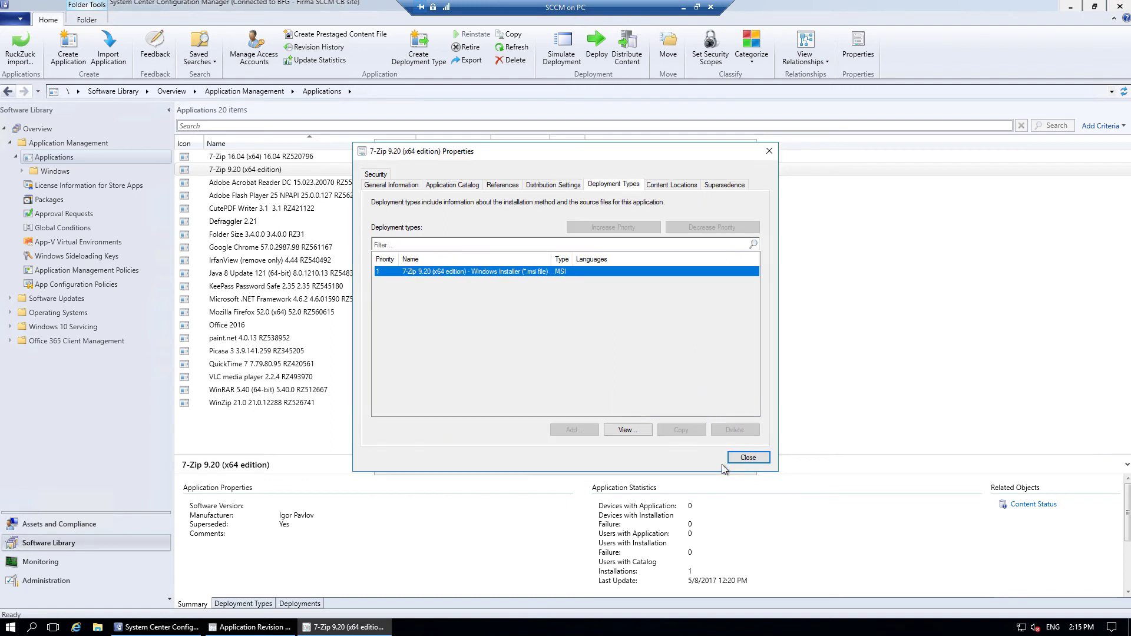
left_click(746, 458)
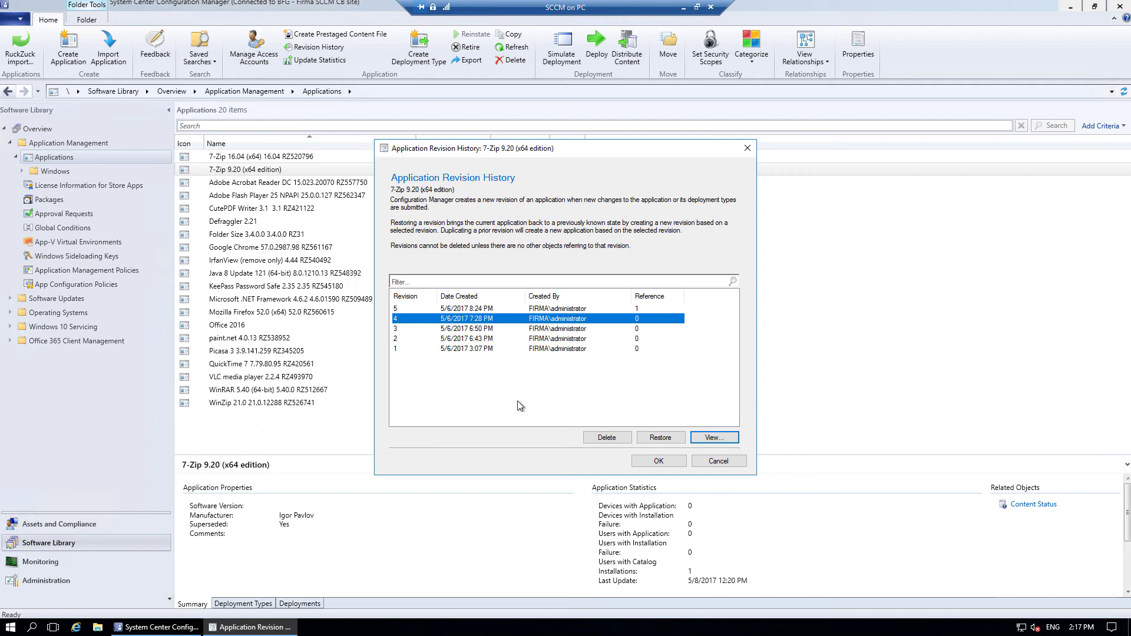
left_click(666, 460)
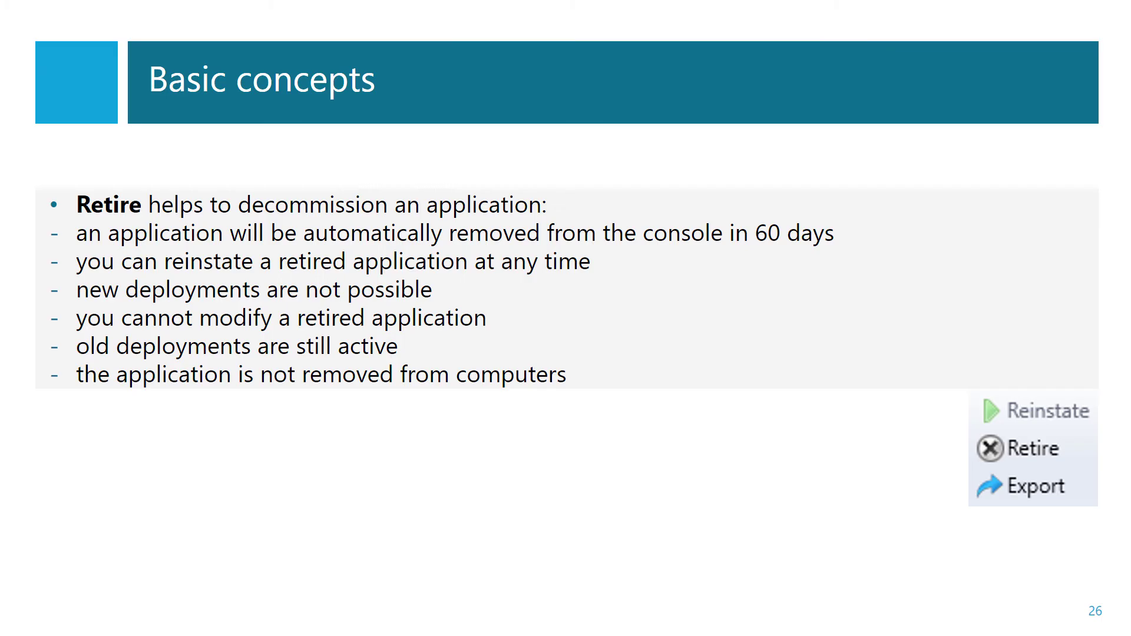
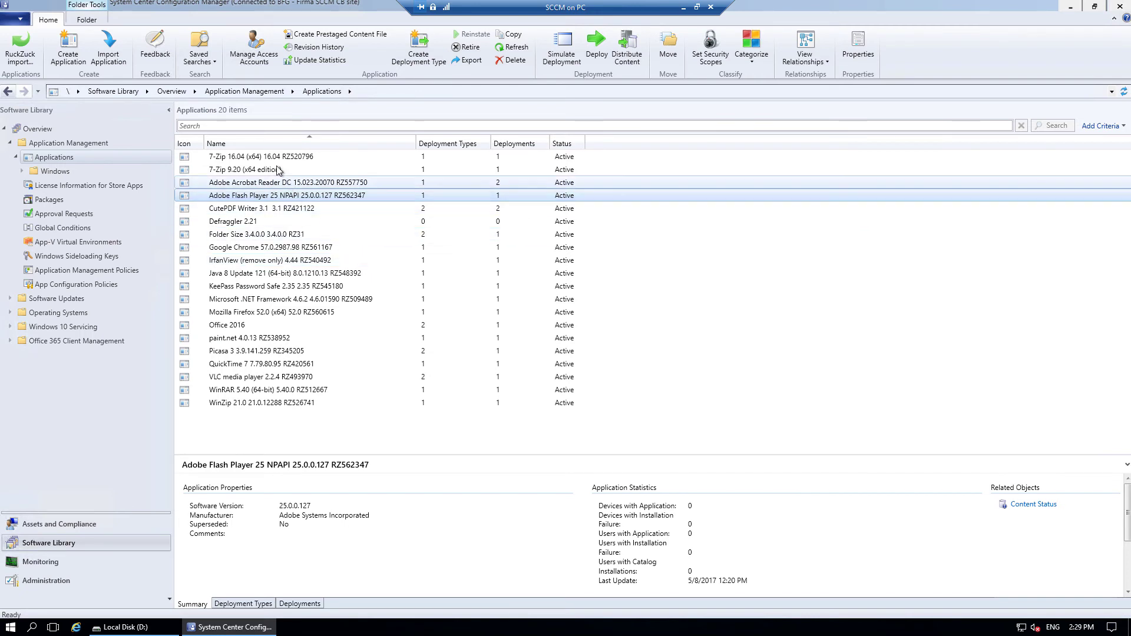
Start exporting both the 7-Zip 16.04 and 7-Zip 9.20 applications, with D:\7zip.zip as the export file.
left_click(271, 156)
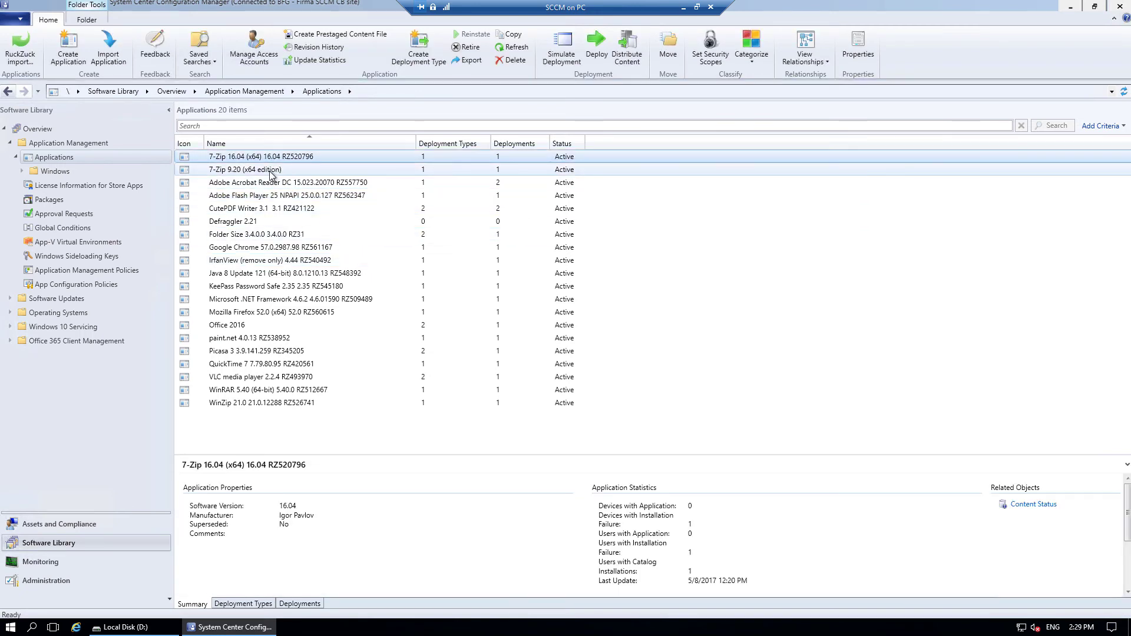
left_click(271, 170, "ctrl")
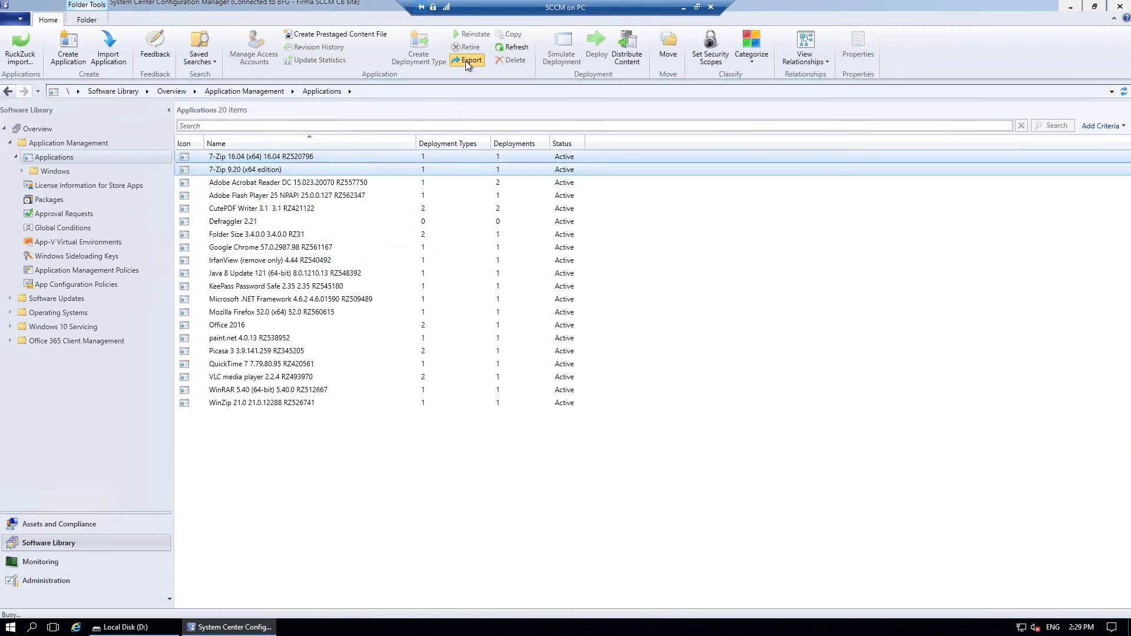
left_click(465, 61)
left_click(725, 247)
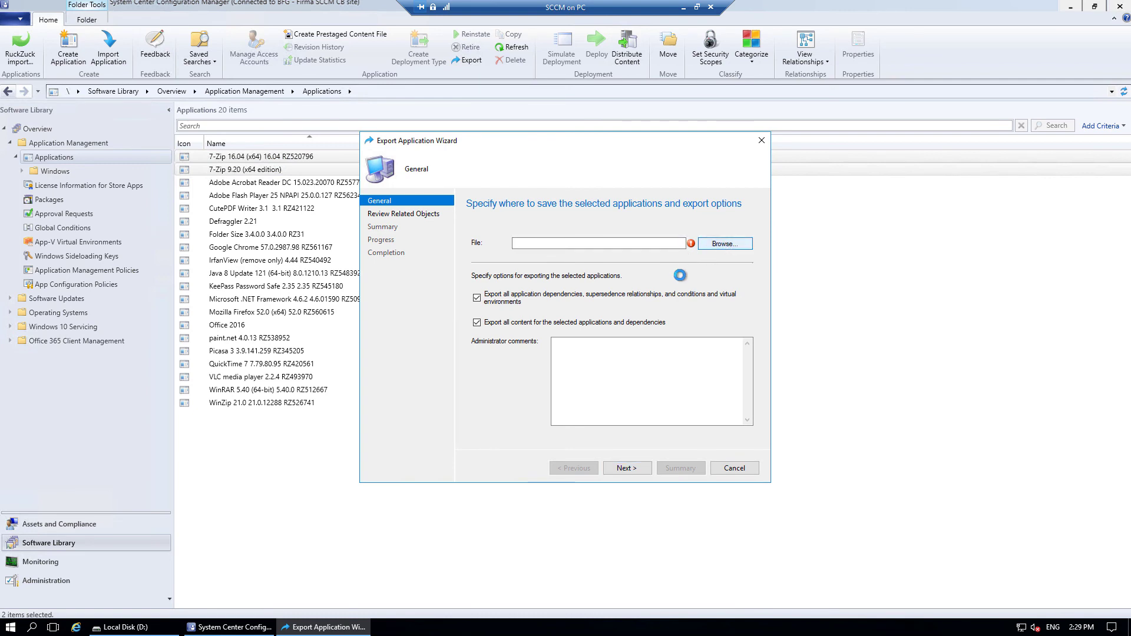
left_click(431, 346)
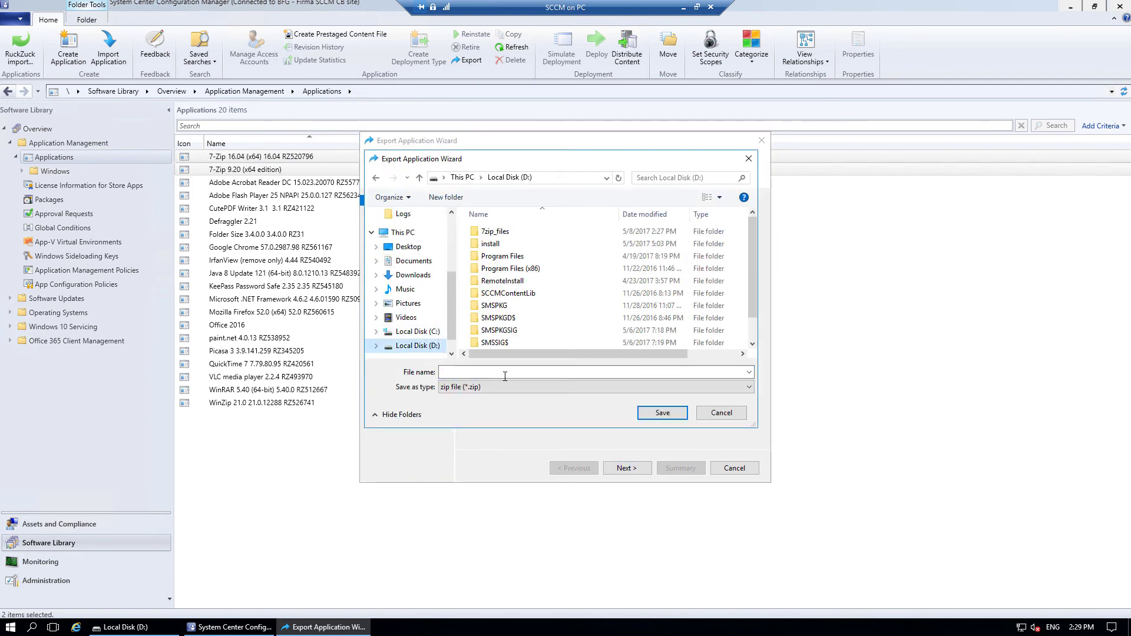
left_click(504, 373)
type("7z")
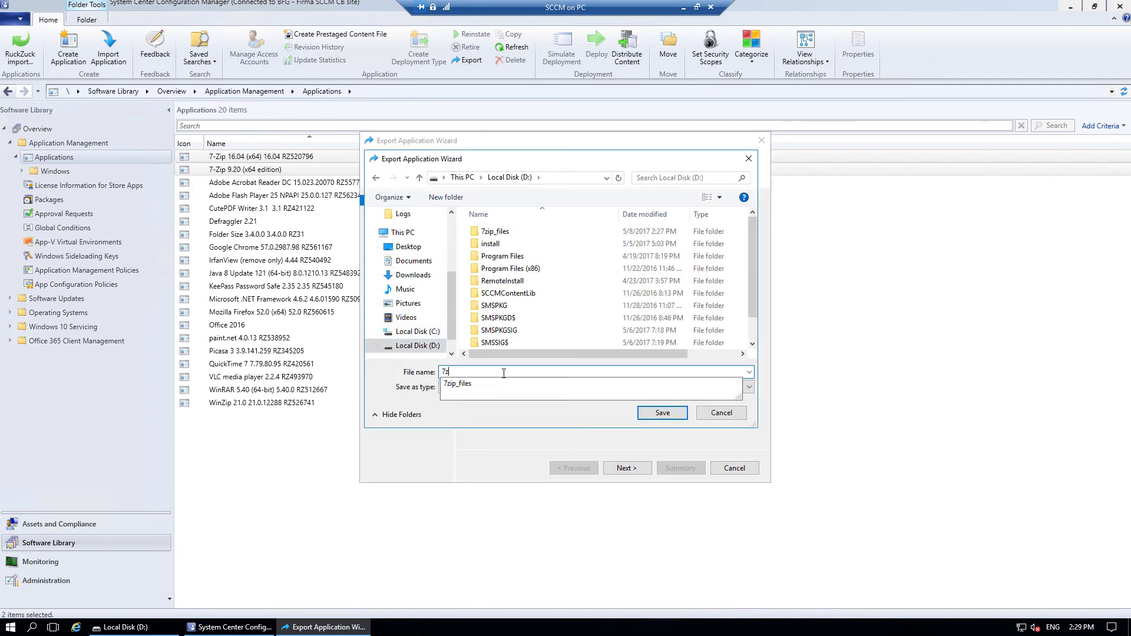
type("ip")
left_click(653, 418)
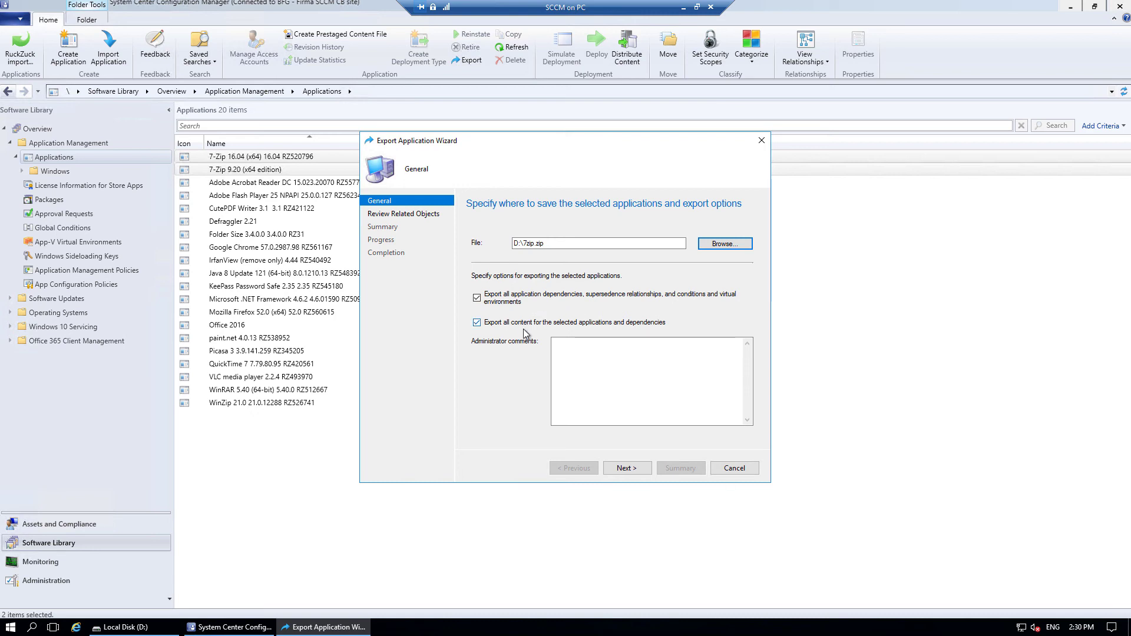
Keep the dependency and content export options, review the related objects, run the export and close the wizard.
left_click(624, 469)
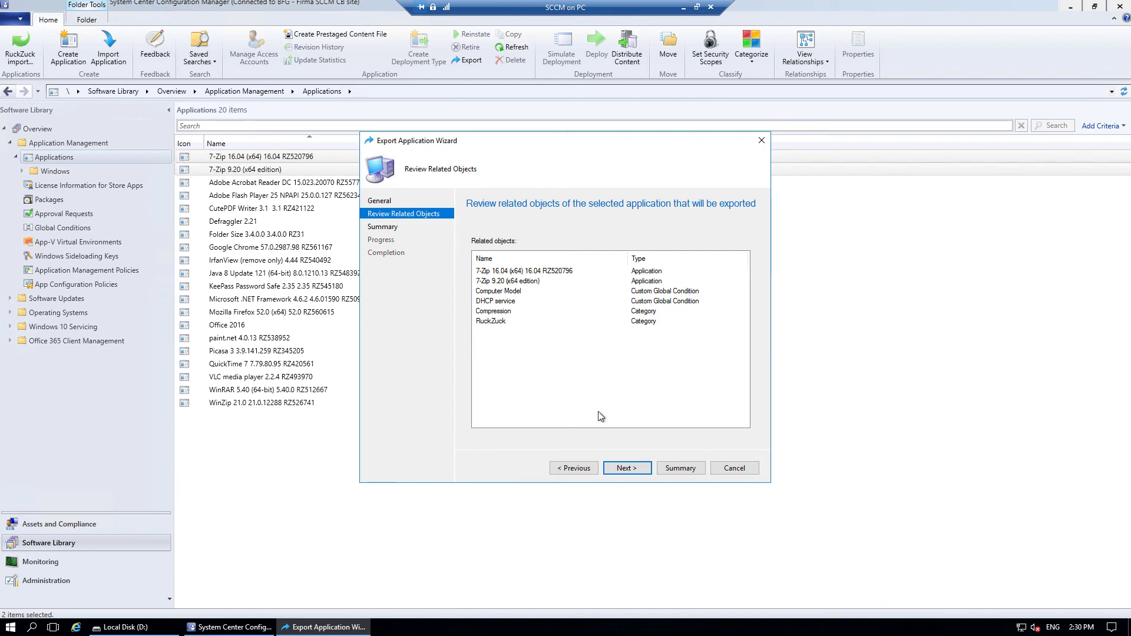
left_click(635, 470)
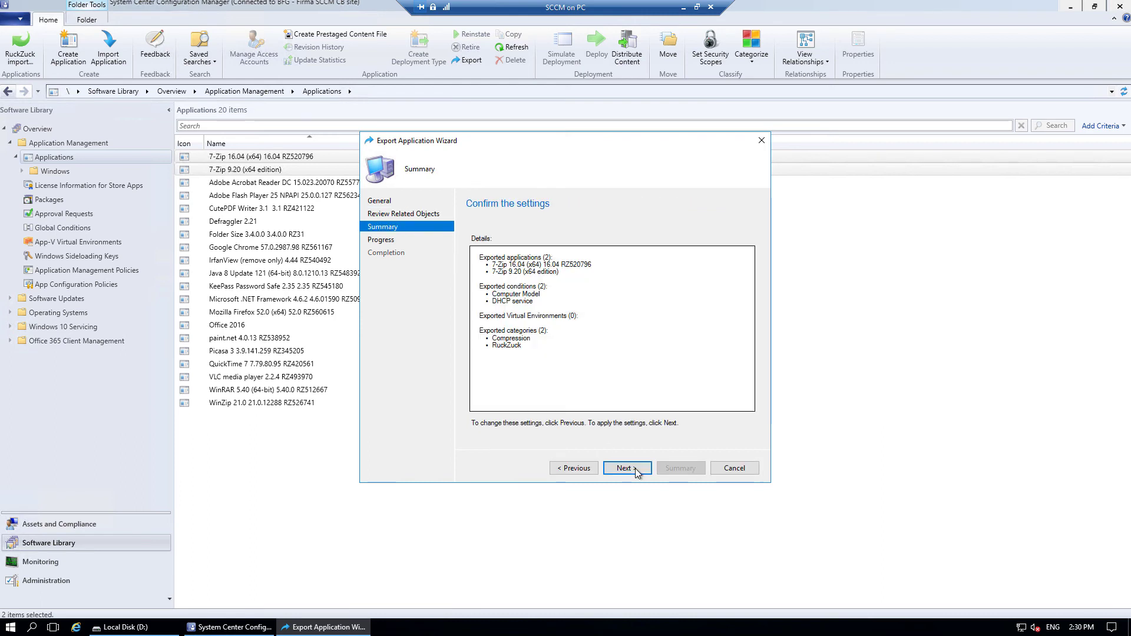
left_click(635, 469)
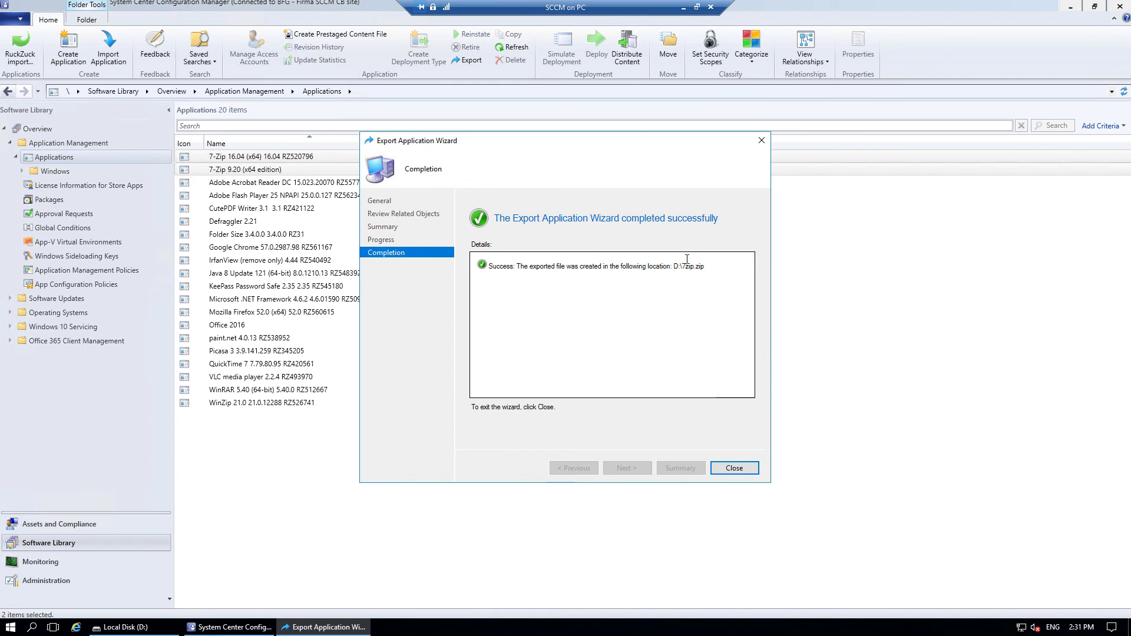
left_click(734, 467)
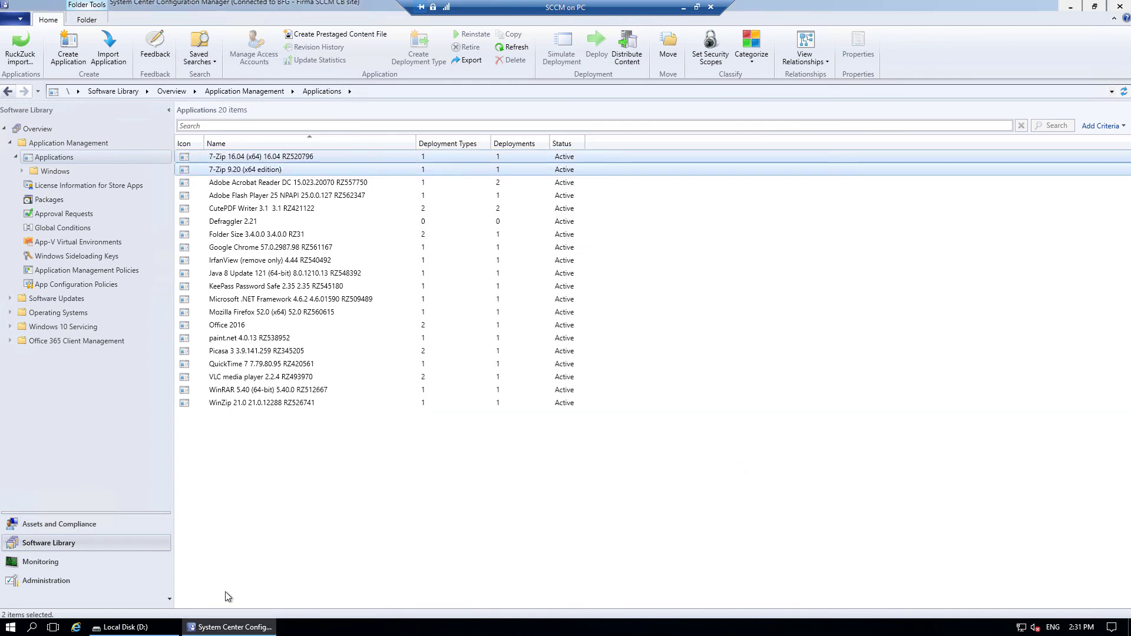
In File Explorer, examine the contents of 7zip.zip, including the XML files of an exported application under SMS_Application, and return to drive D.
left_click(125, 627)
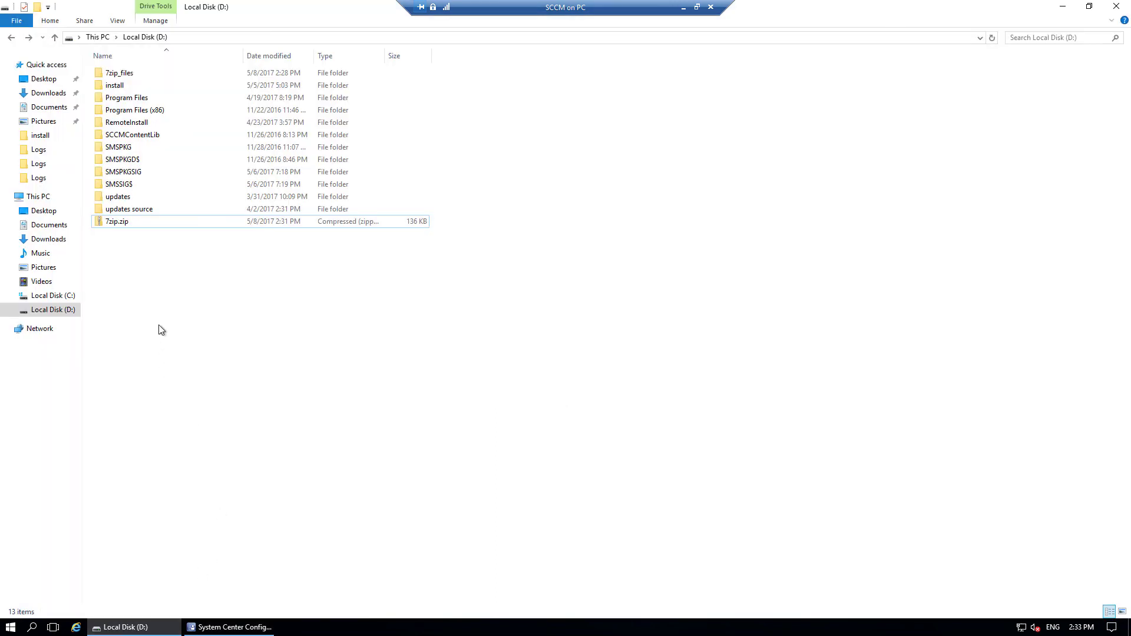
left_click(119, 223)
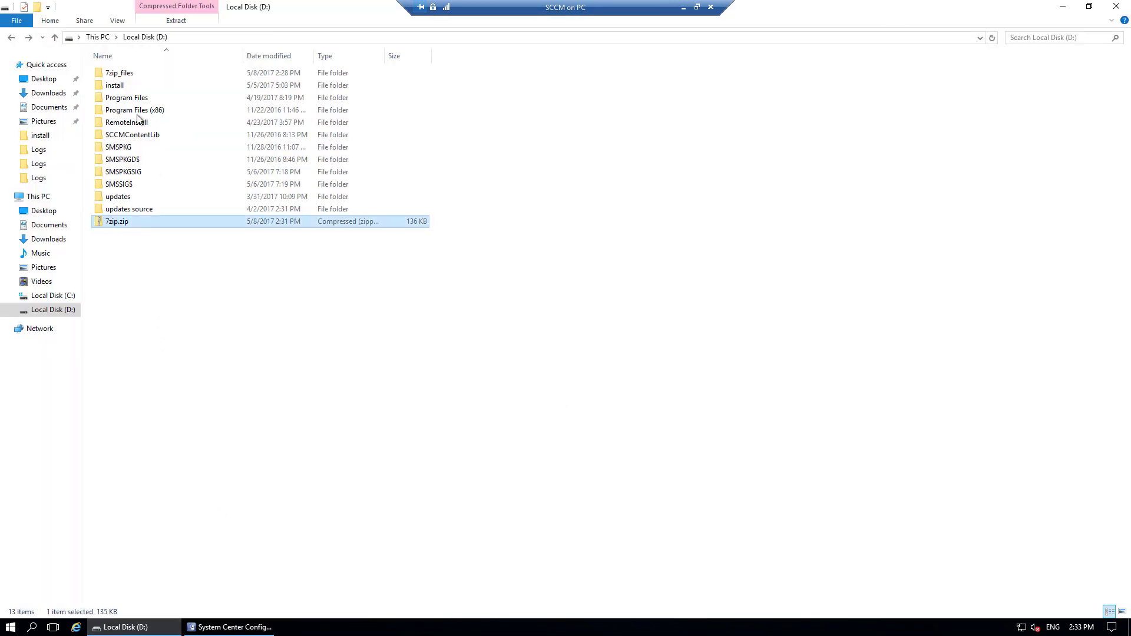
left_click(130, 75)
double_click(118, 224)
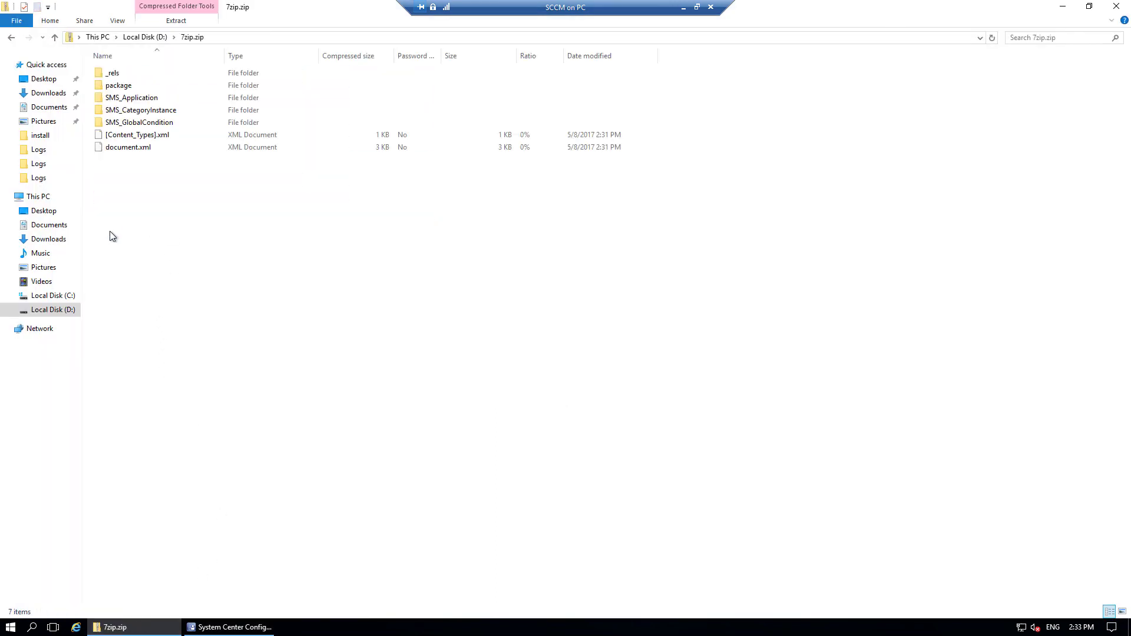
double_click(143, 98)
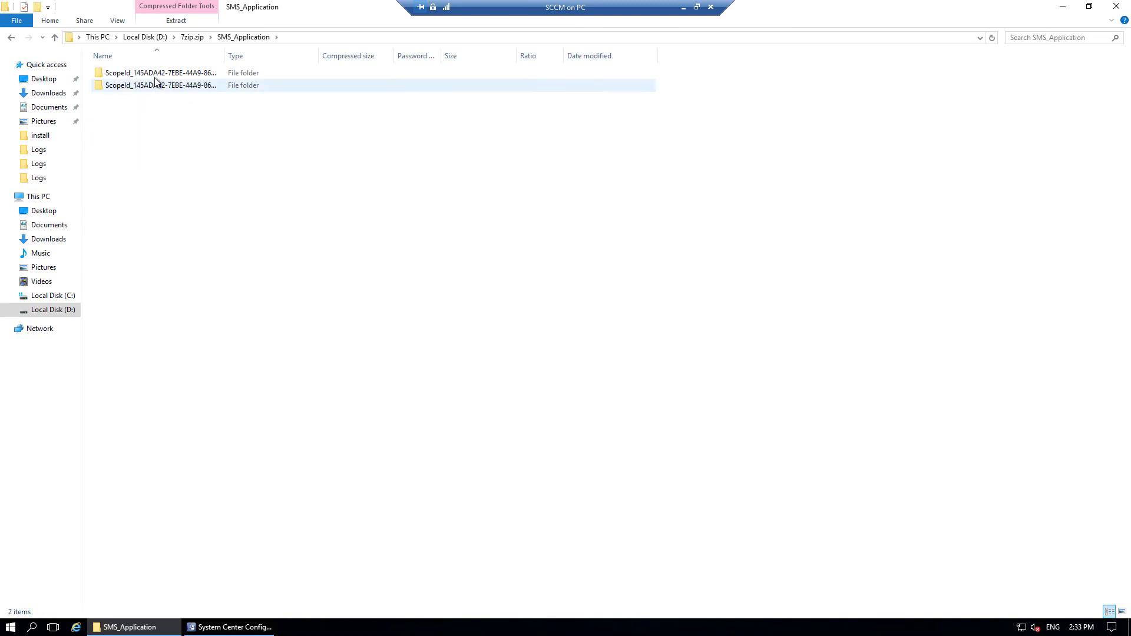
double_click(146, 85)
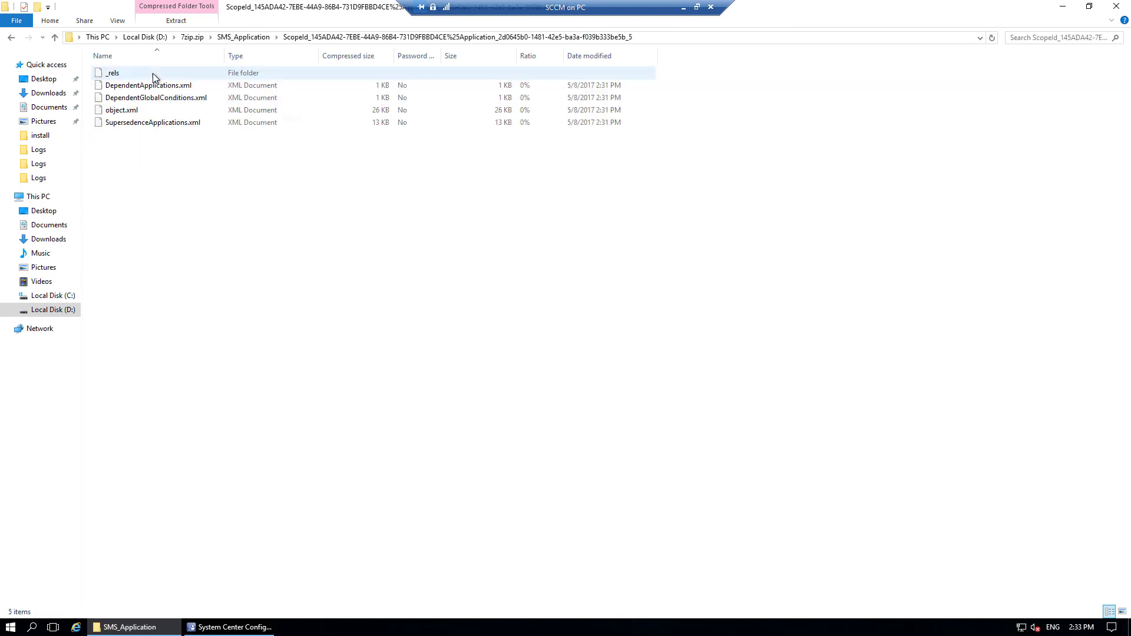
left_click(194, 37)
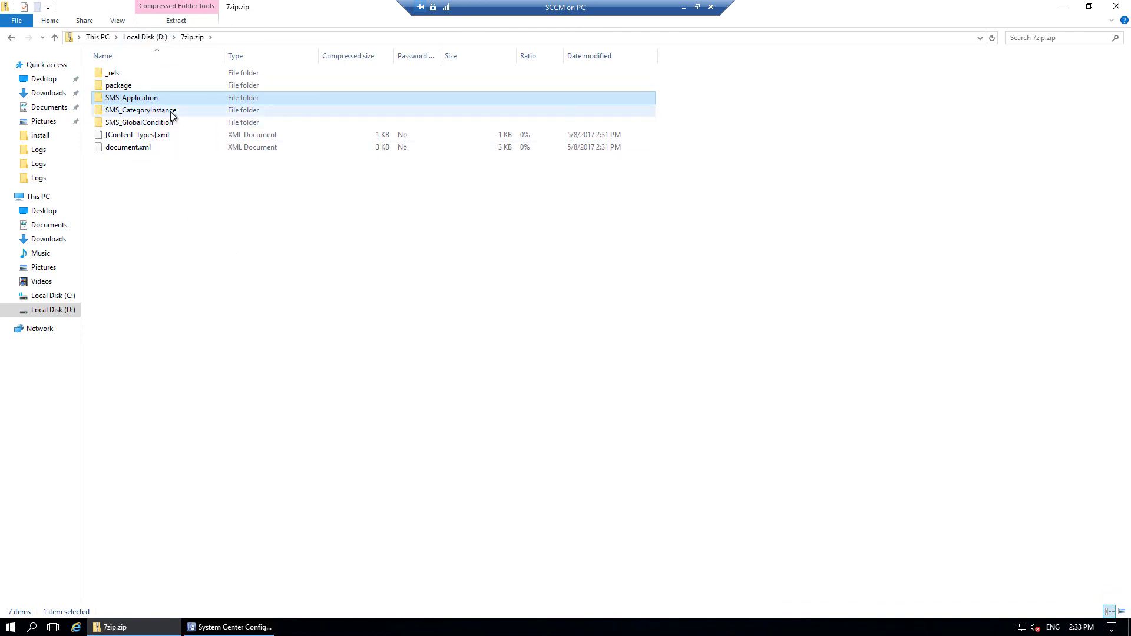
left_click(145, 112)
left_click(140, 123)
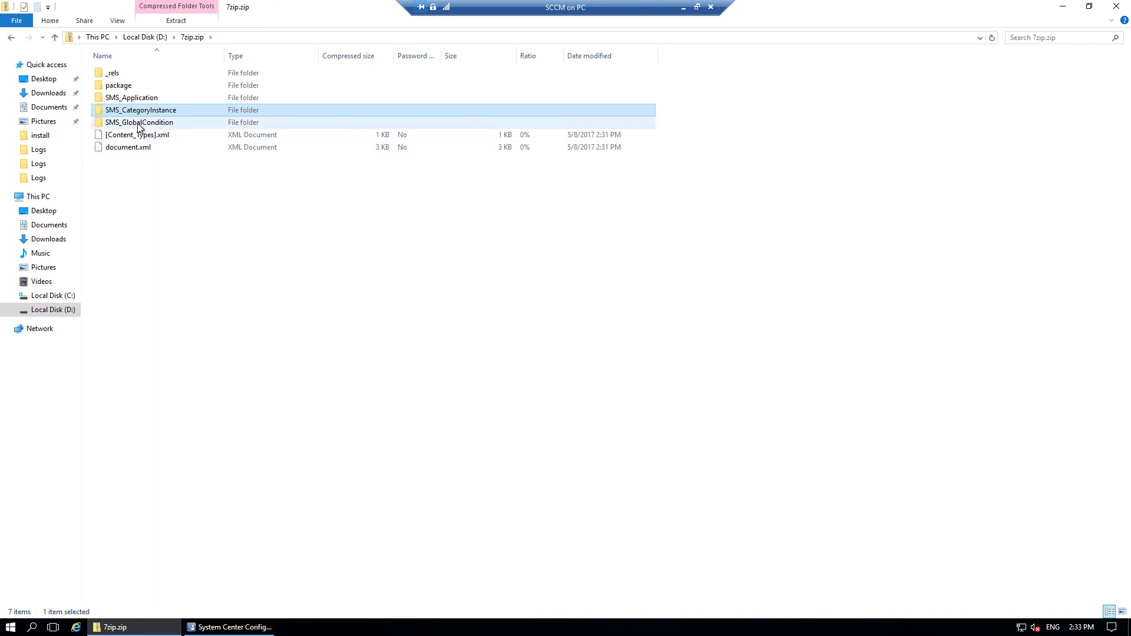
left_click(150, 37)
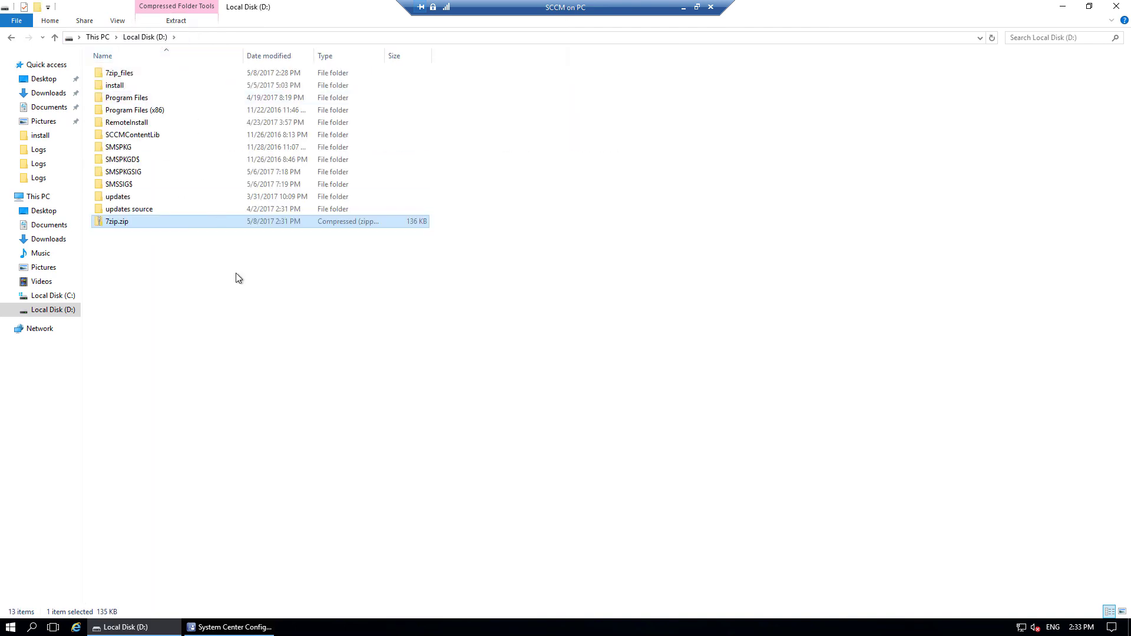
Inspect the installer files in both content folders of 7zip_files, and select that folder together with 7zip.zip on drive D.
double_click(123, 74)
double_click(182, 88)
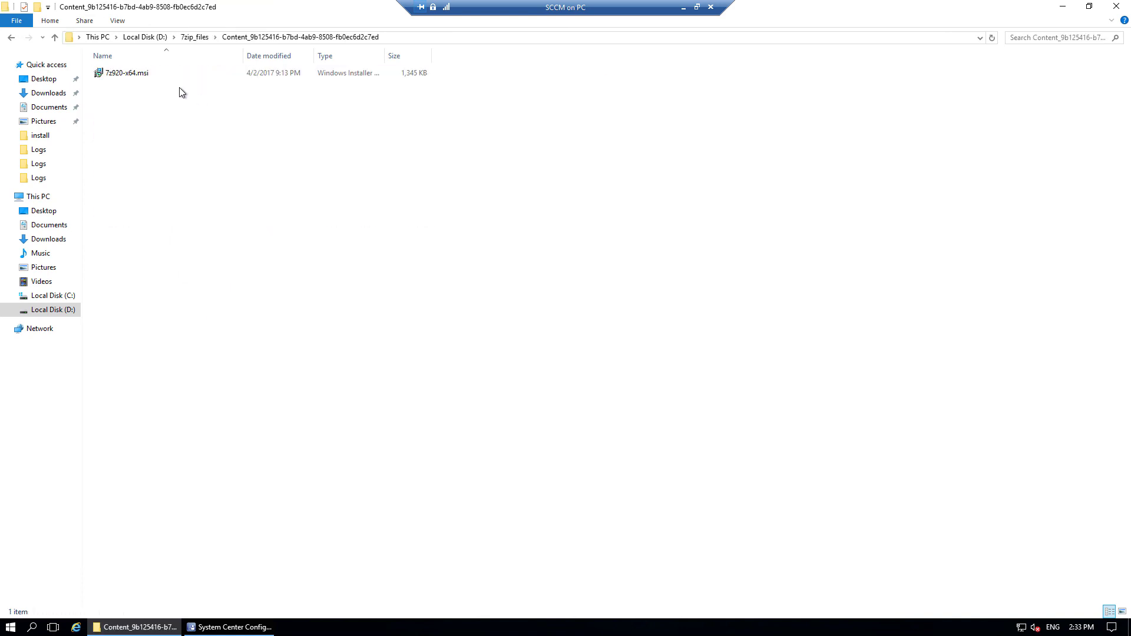
left_click(194, 39)
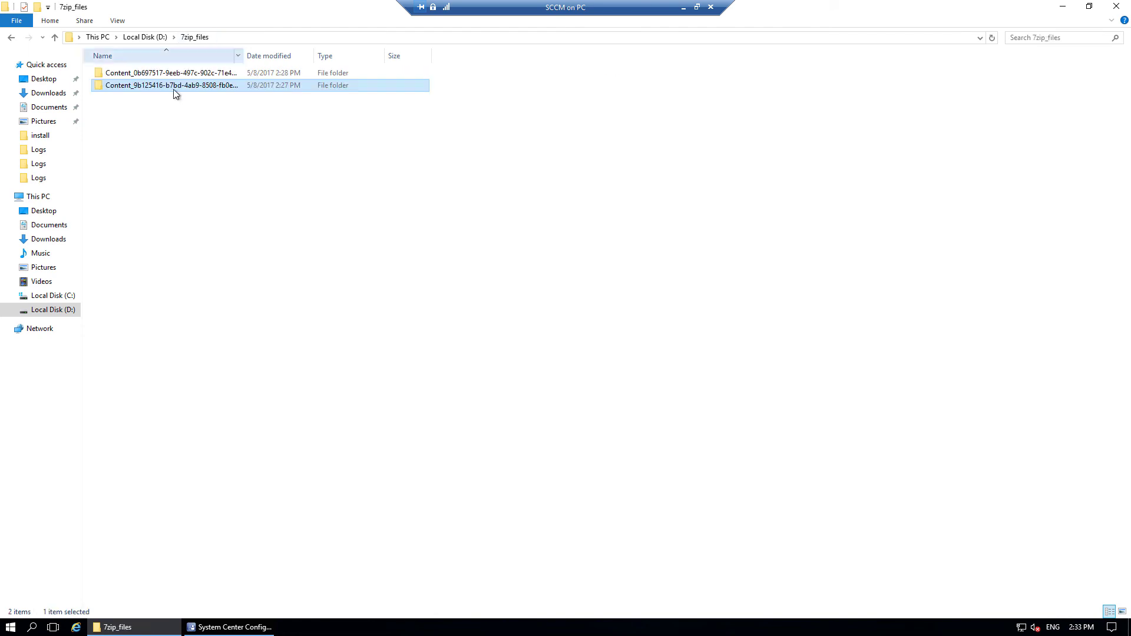
double_click(167, 75)
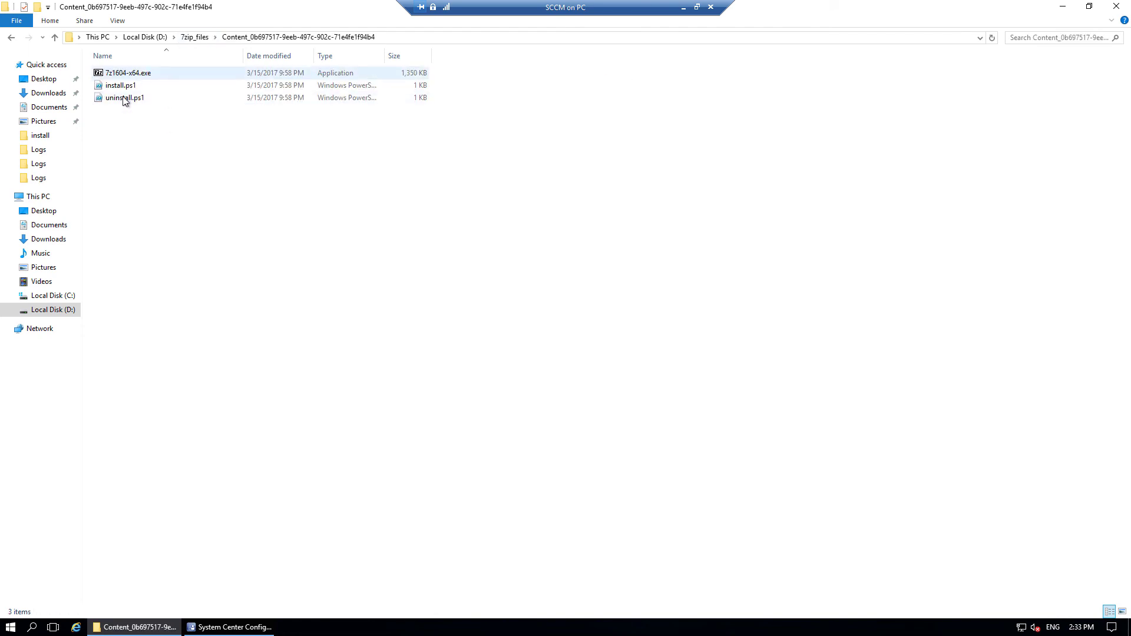
left_click(145, 37)
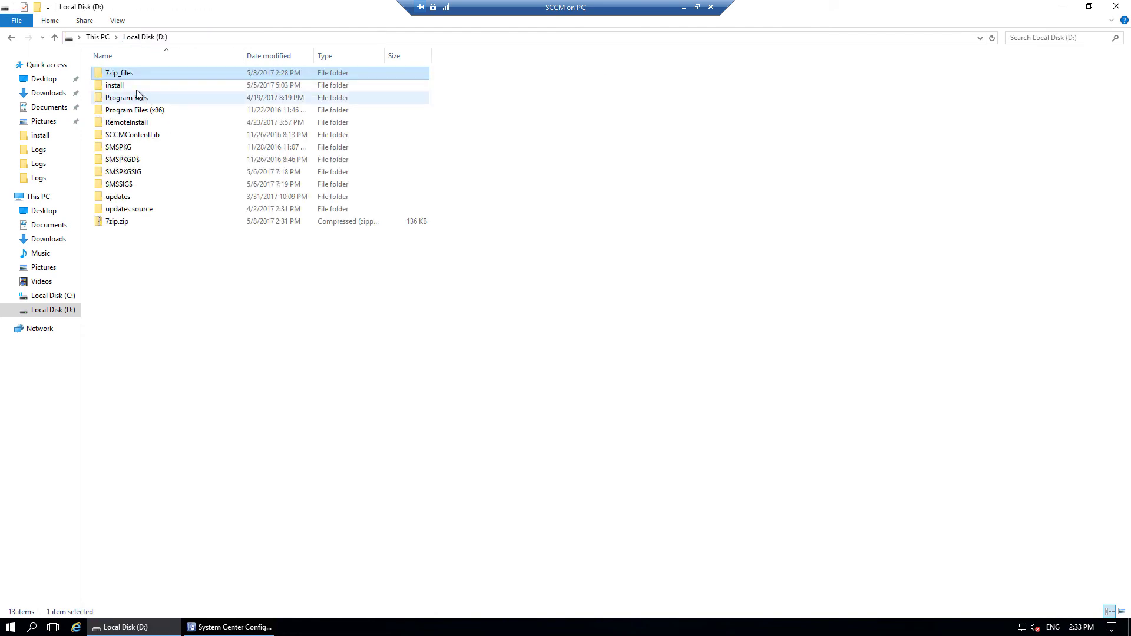
left_click(130, 221, "ctrl")
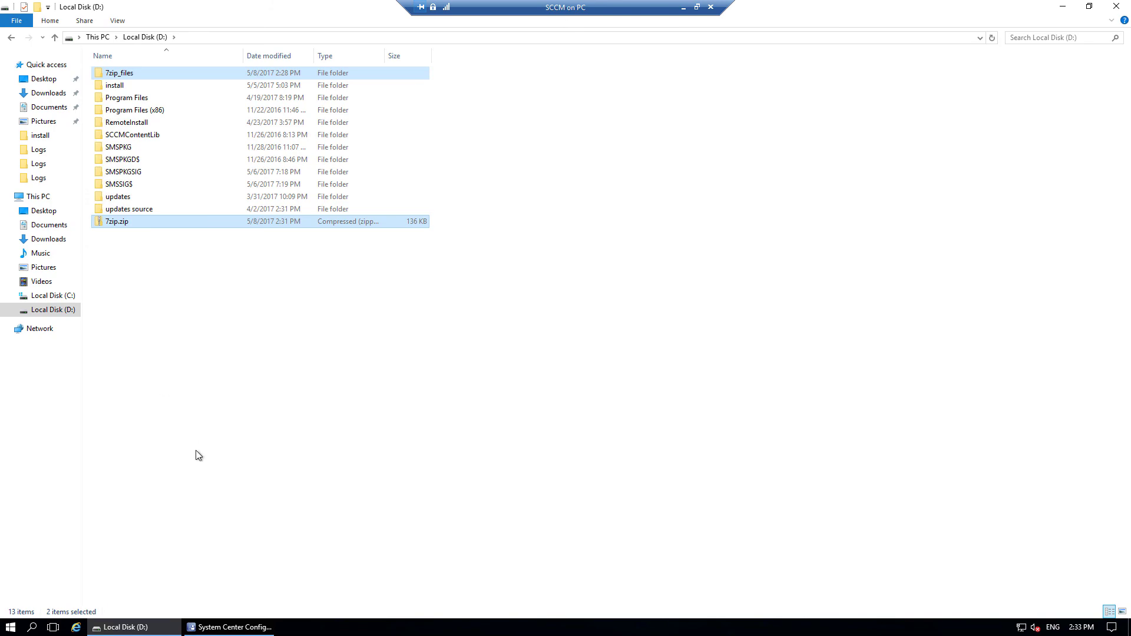
In Configuration Manager, load \\sccm\d$\7zip.zip for application import, review the action for each item, and cancel the import.
left_click(234, 629)
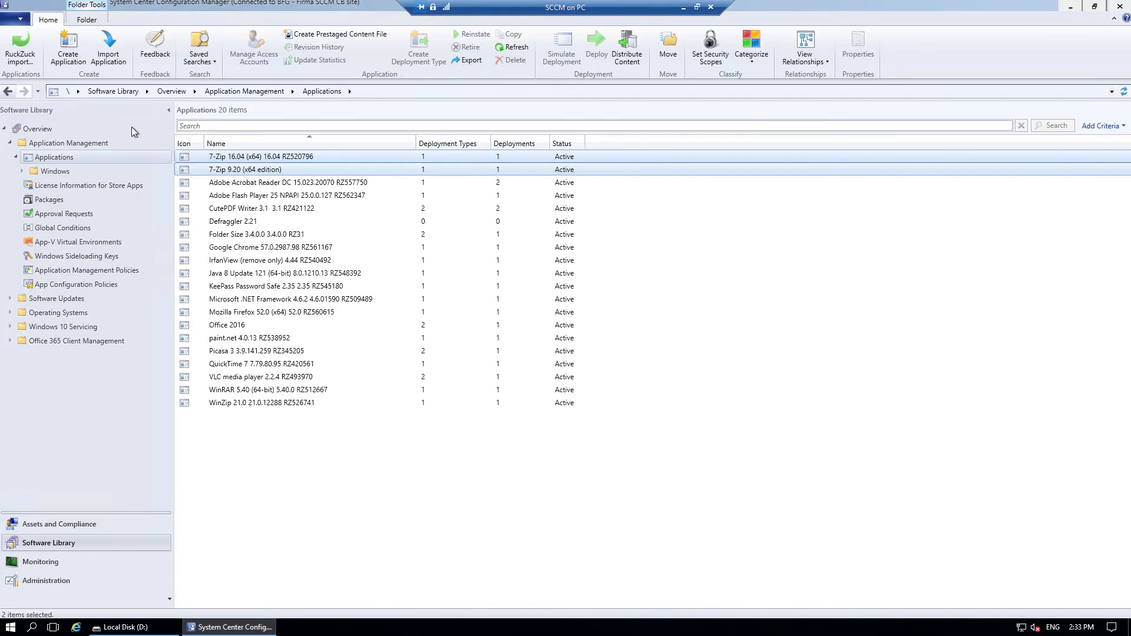
left_click(115, 61)
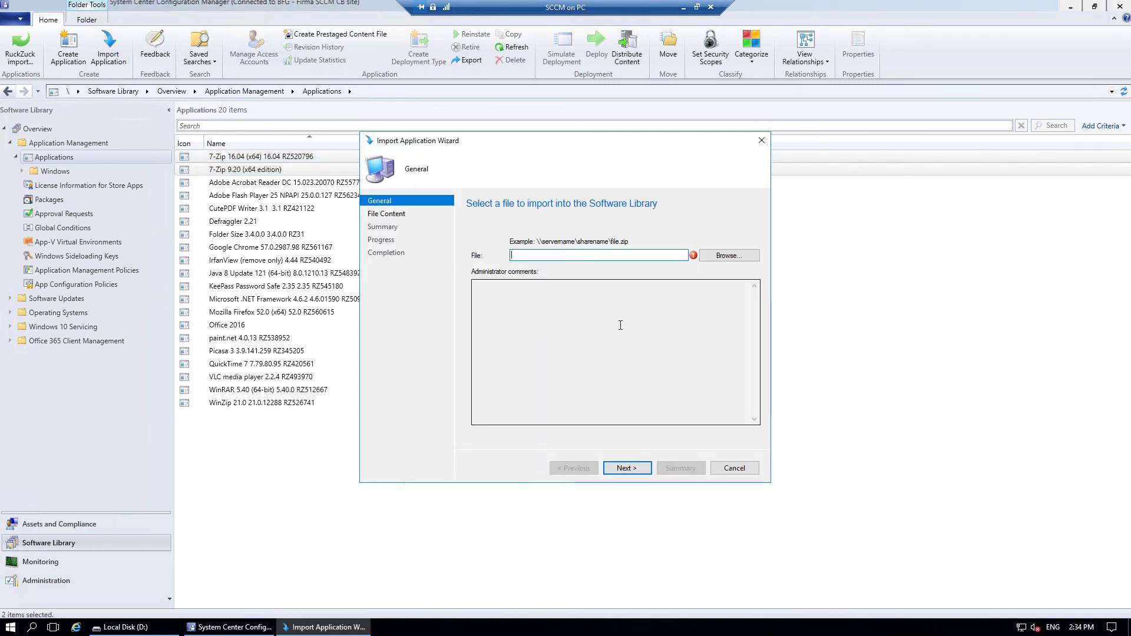
type("\\\\sccm")
type("\\")
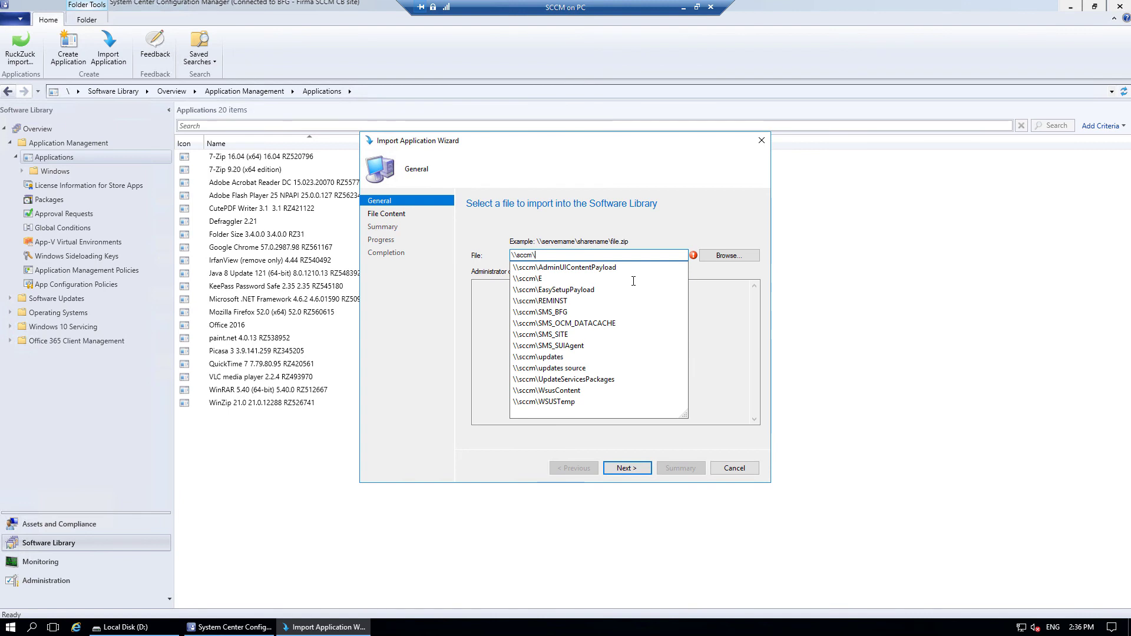
type("d$\\")
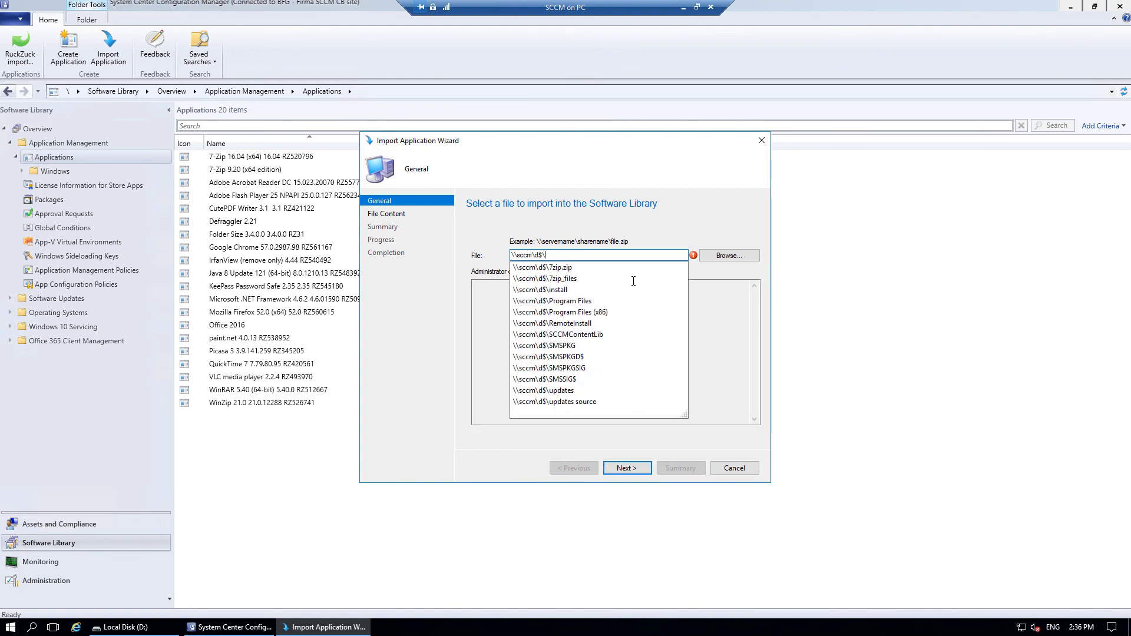
type("7")
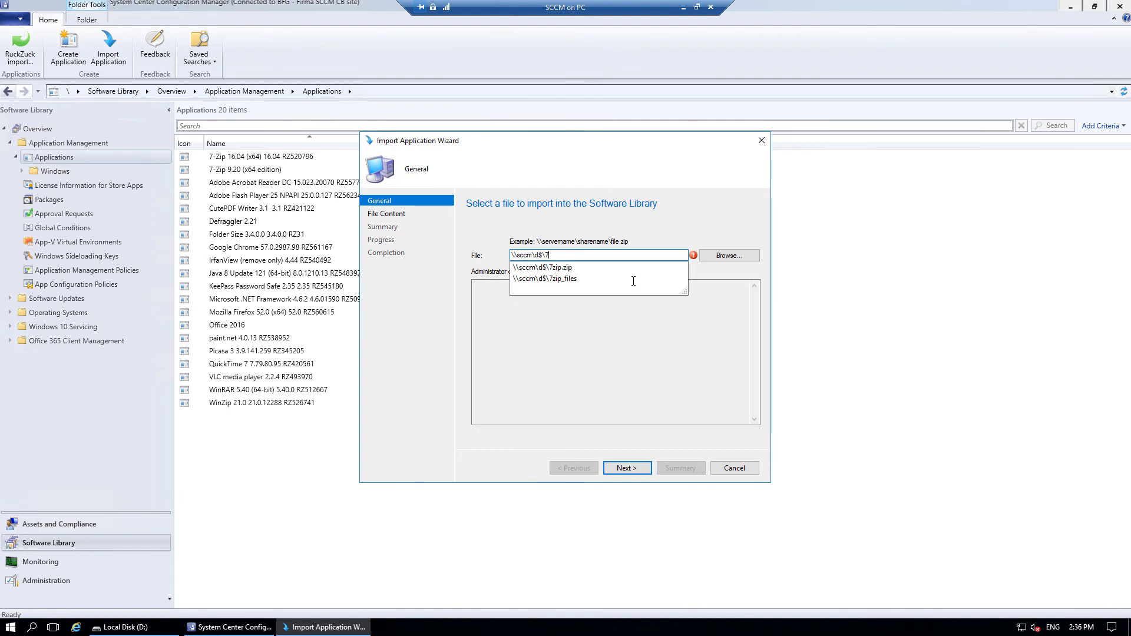
key("Down")
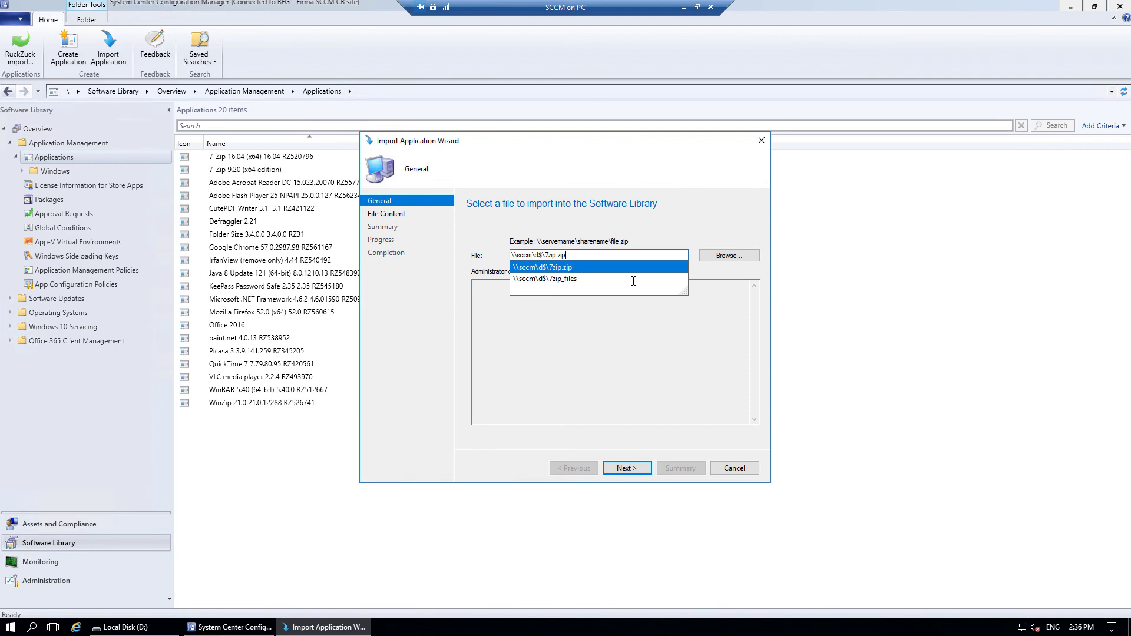
key("Return")
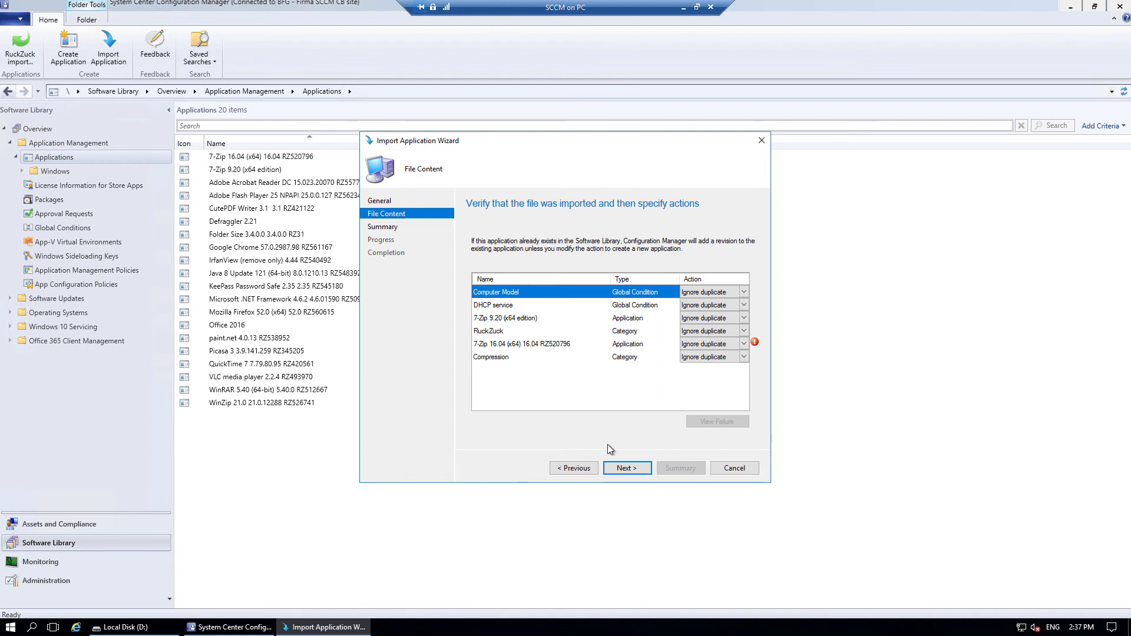
left_click(736, 469)
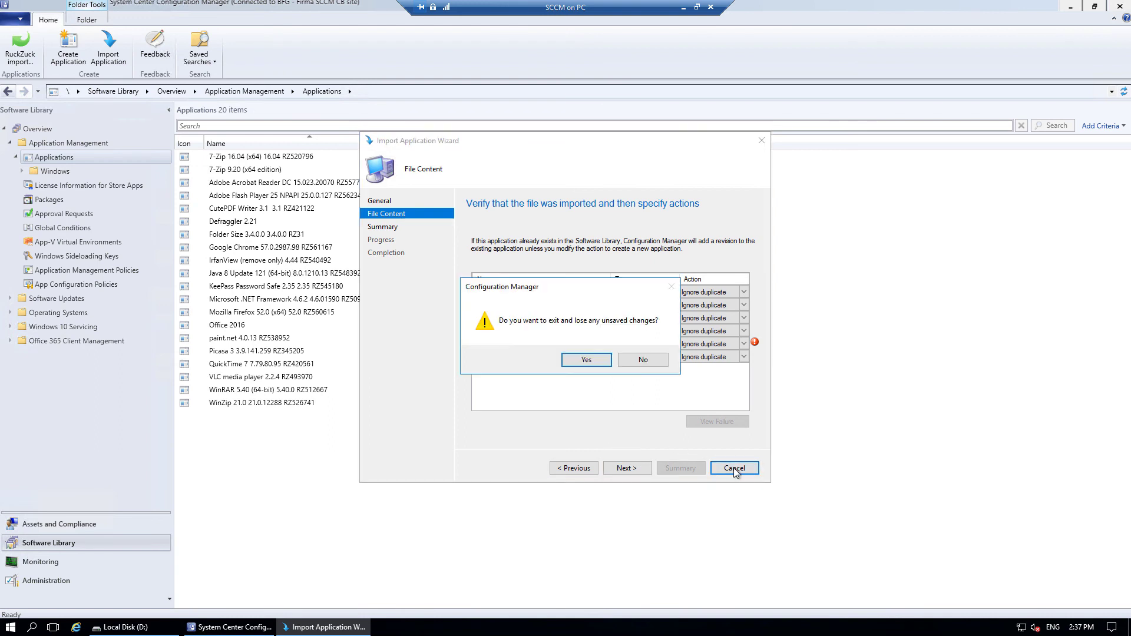
left_click(587, 362)
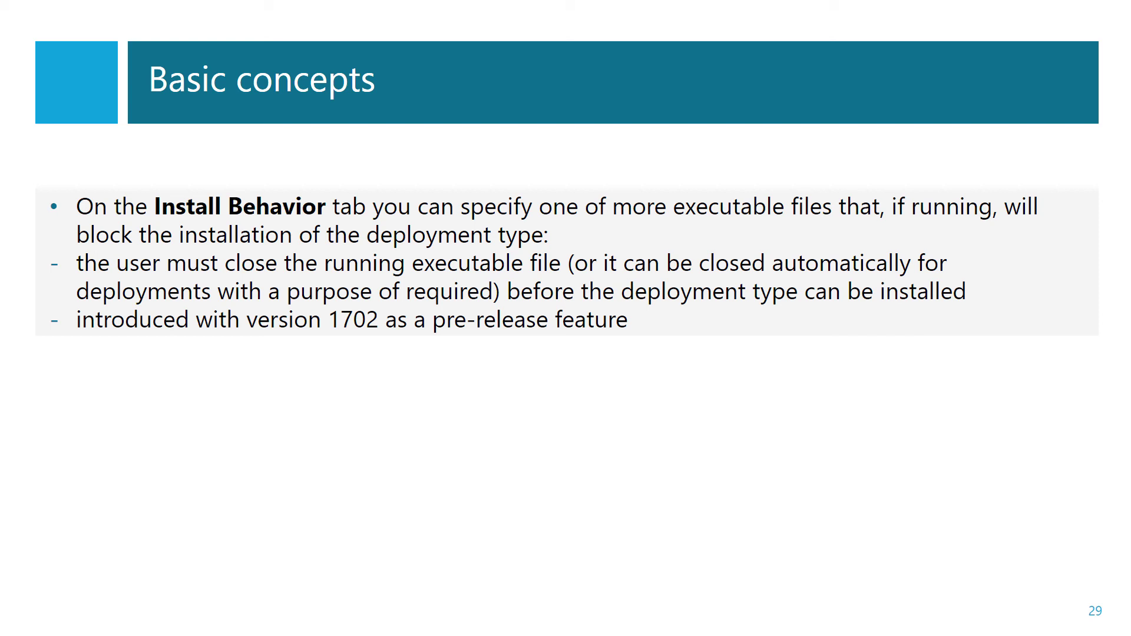
key("Right")
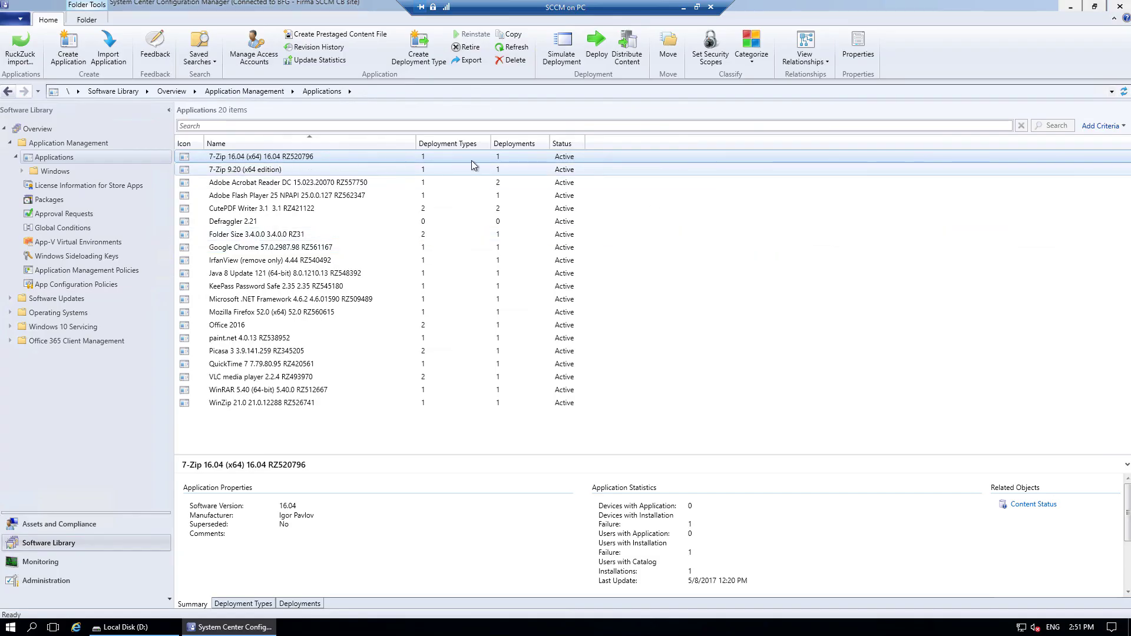
Open the Install_X64 deployment type of 7-Zip 16.04 and review the executables listed in its install behavior.
left_click(856, 59)
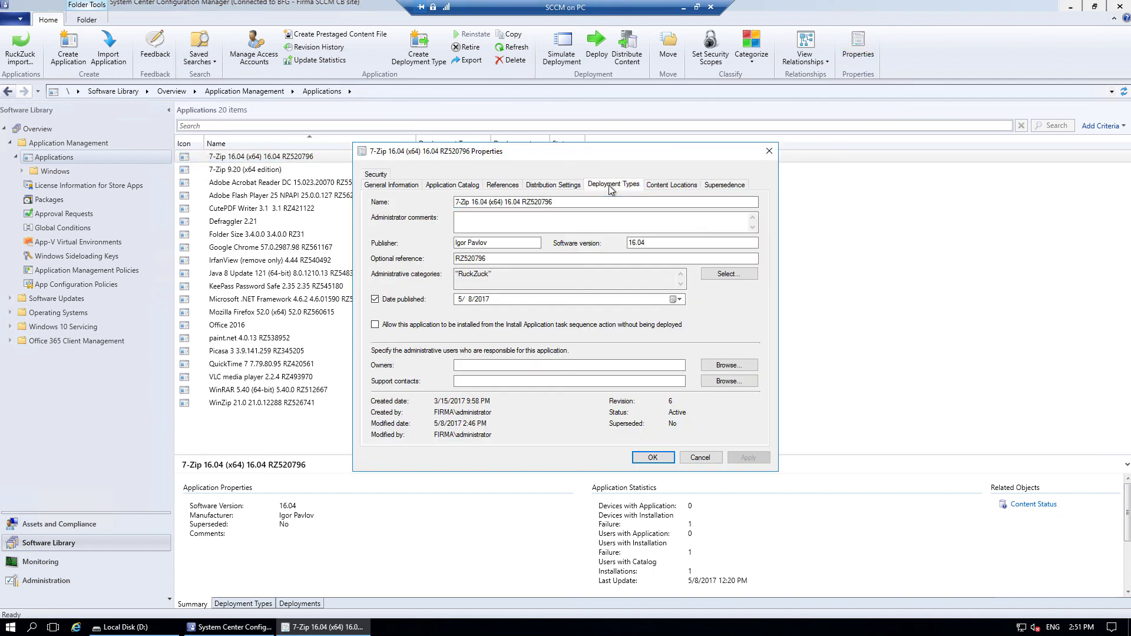
left_click(613, 184)
left_click(447, 272)
left_click(627, 433)
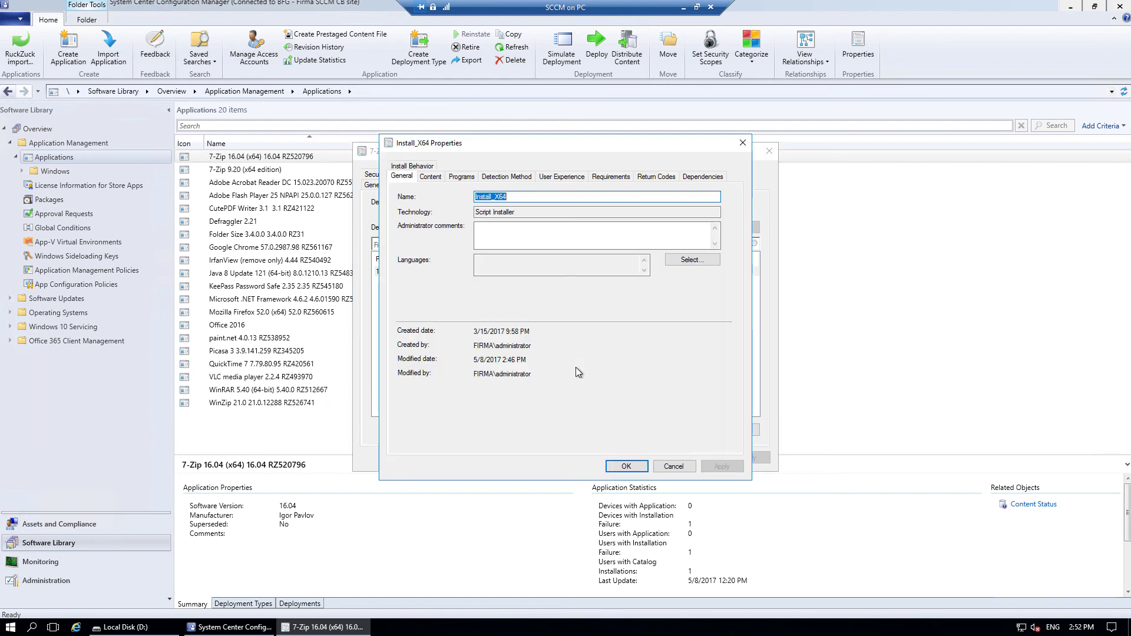
left_click(413, 175)
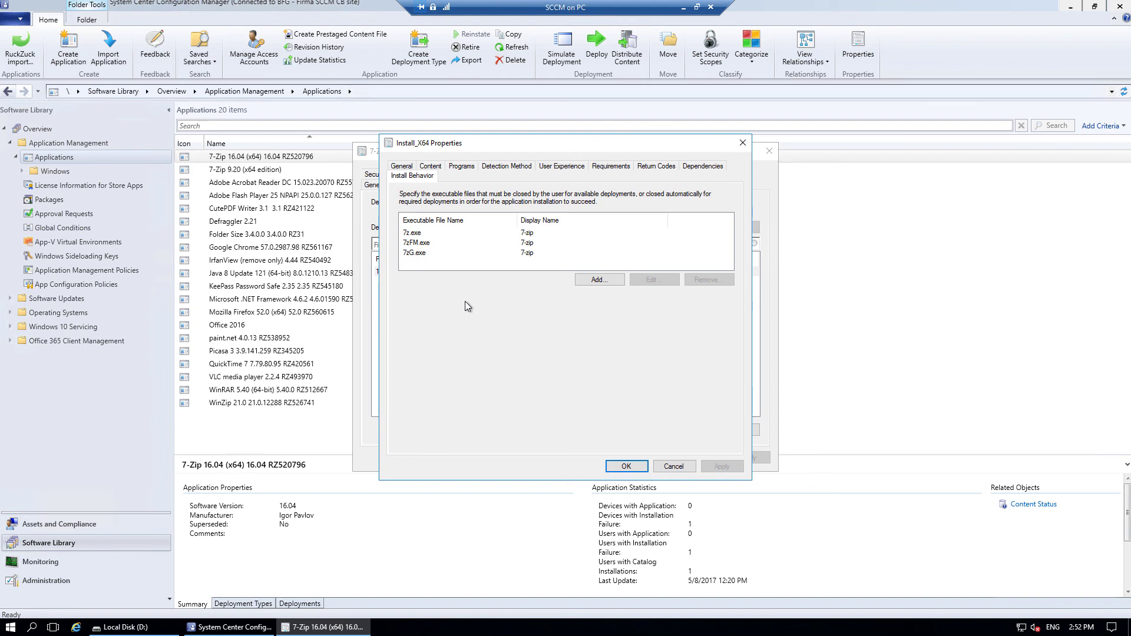
Examine the form for adding an executable file, cancel it, and close the deployment type and application properties.
left_click(604, 282)
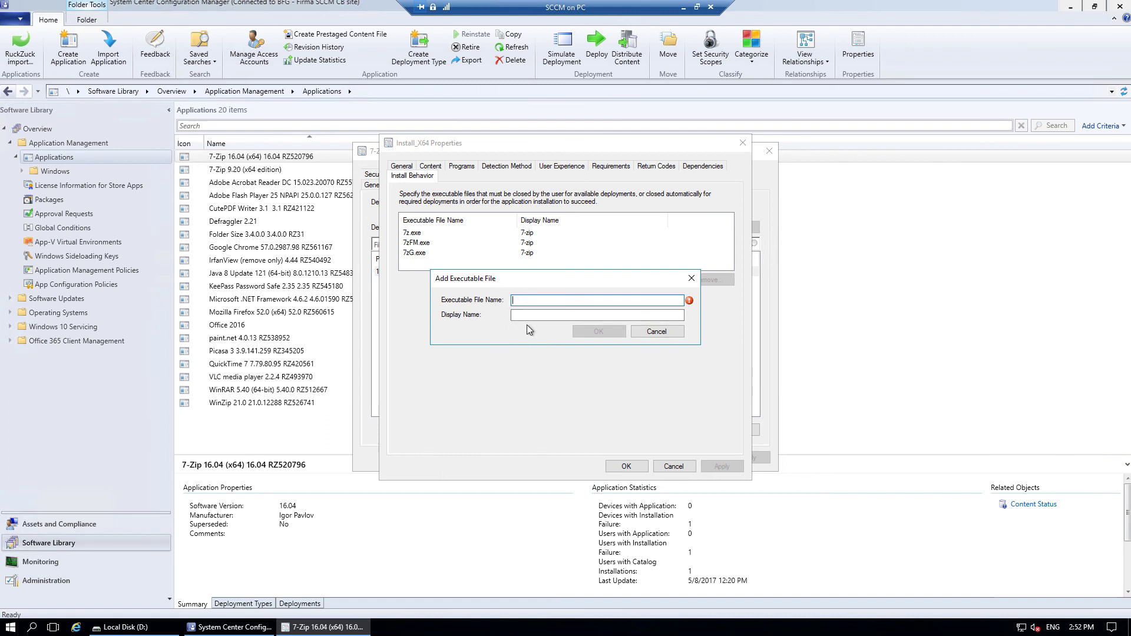
left_click(655, 328)
left_click(626, 465)
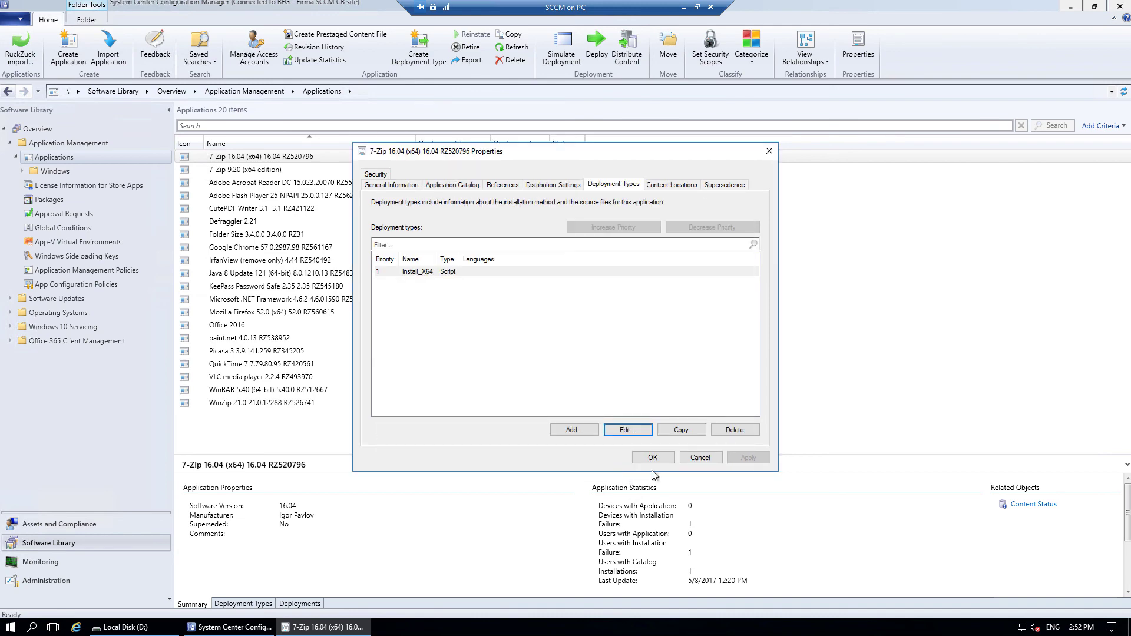
left_click(649, 466)
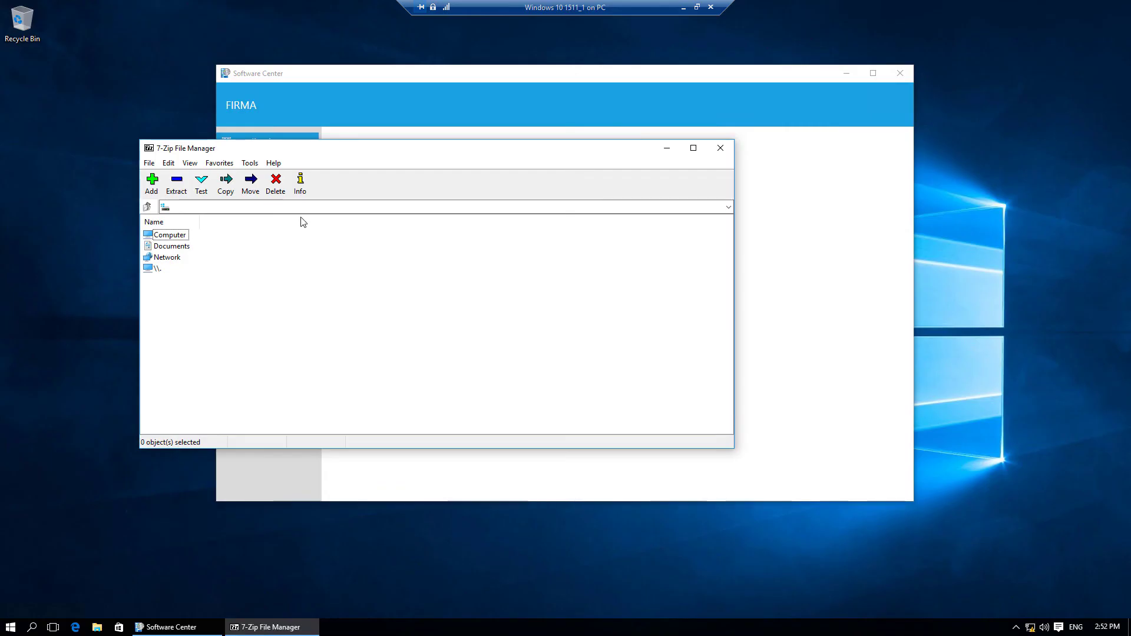
On the Windows 10 client, check the installed version of 7-Zip in 7-Zip File Manager's About information.
left_click(274, 164)
left_click(295, 194)
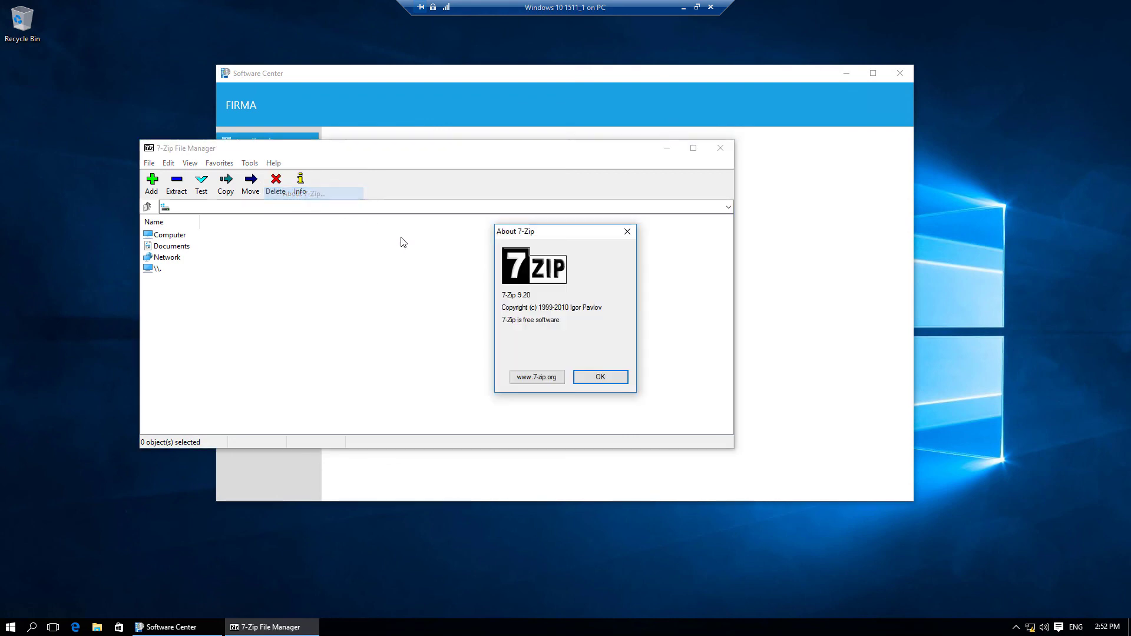
left_click(613, 379)
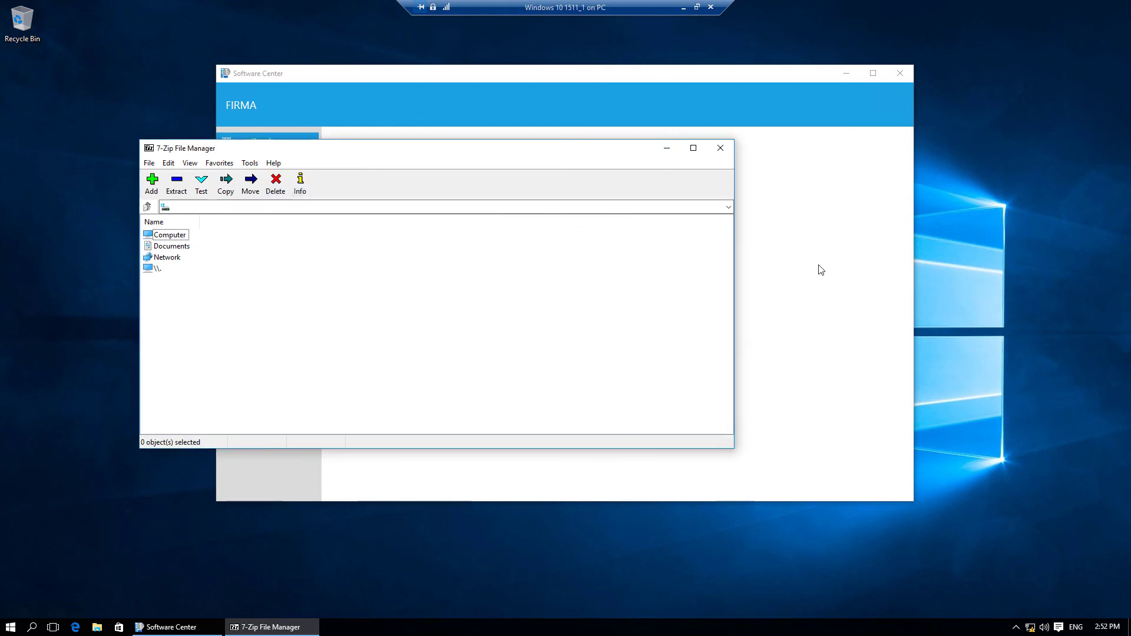
In Software Center, try to install 7-Zip 16.04 with 7-Zip File Manager still running and view the installation notification.
left_click(821, 268)
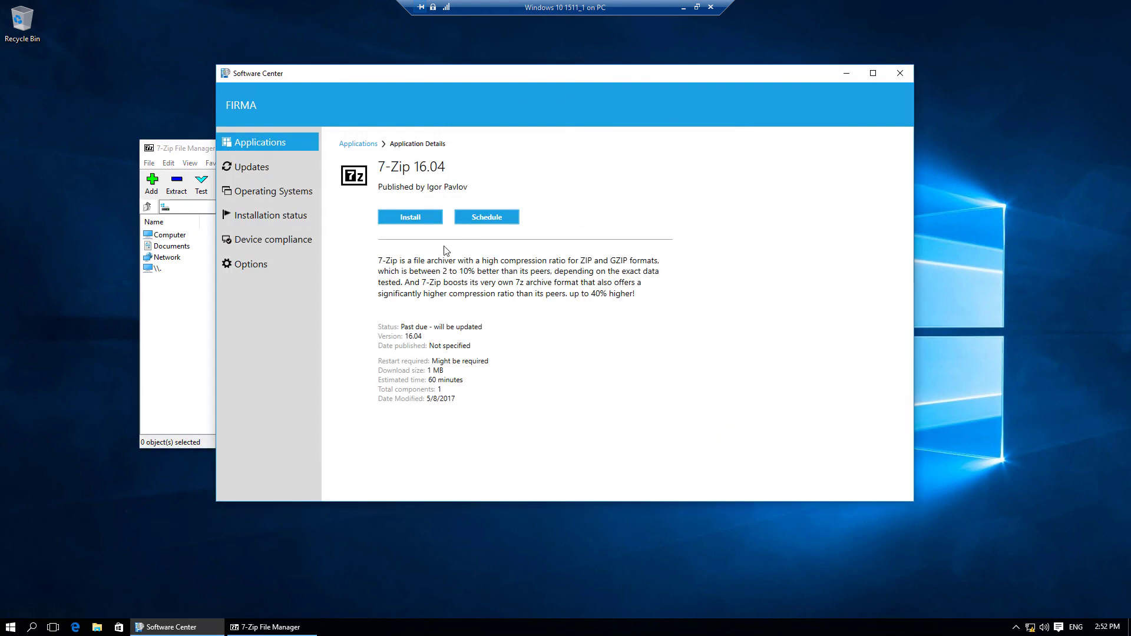
left_click(411, 218)
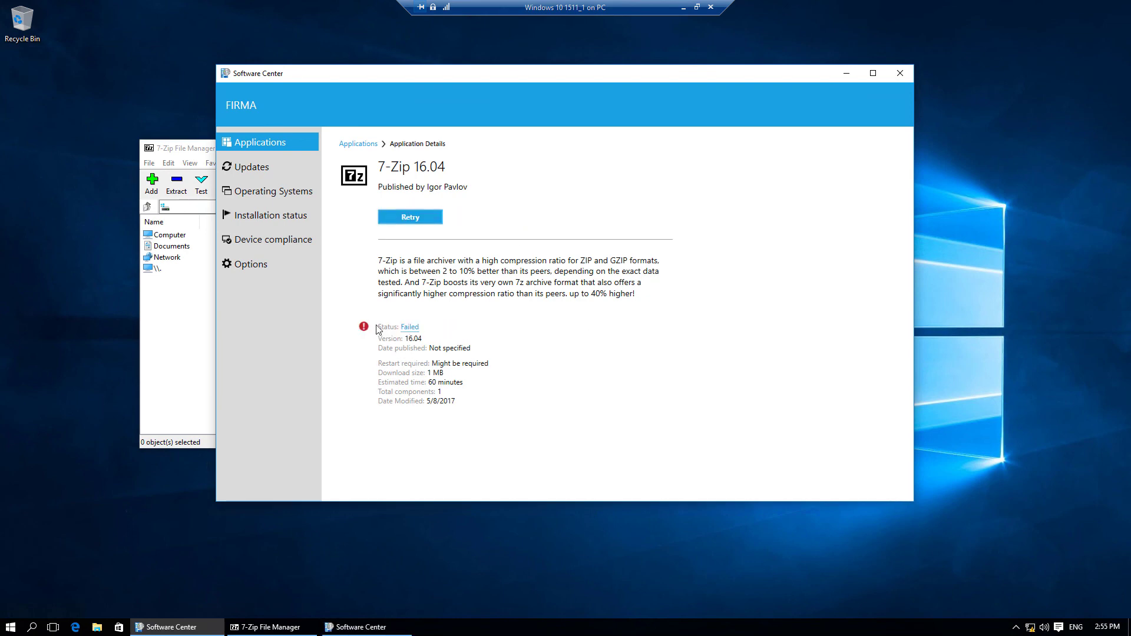
left_click(351, 628)
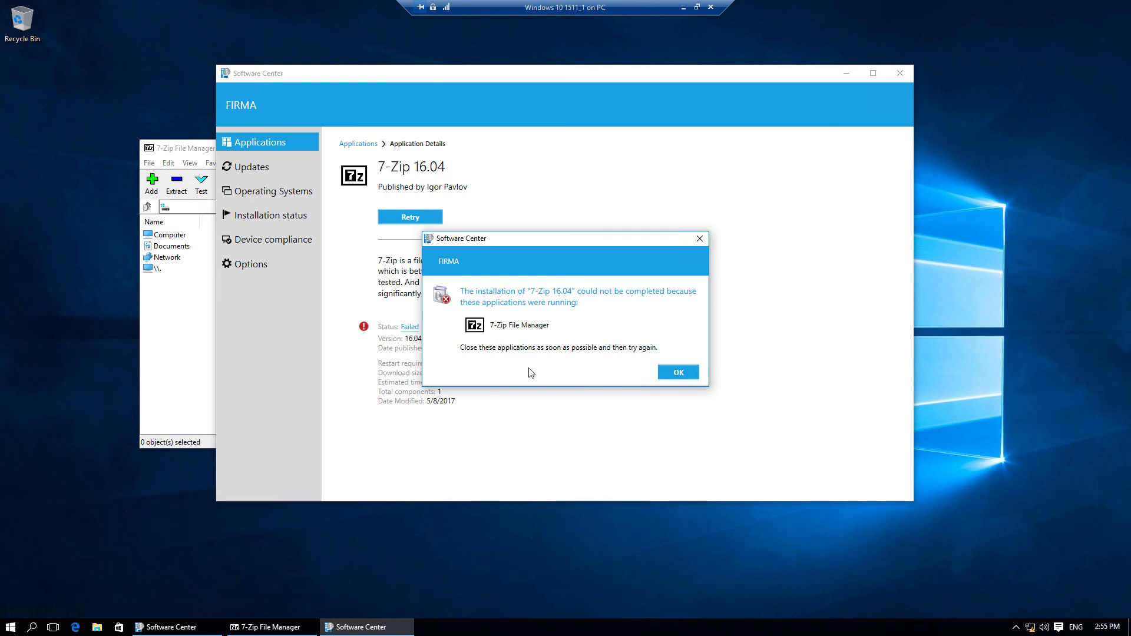
Close 7-Zip File Manager, dismiss the Software Center notification and retry the 7-Zip 16.04 installation.
left_click(164, 151)
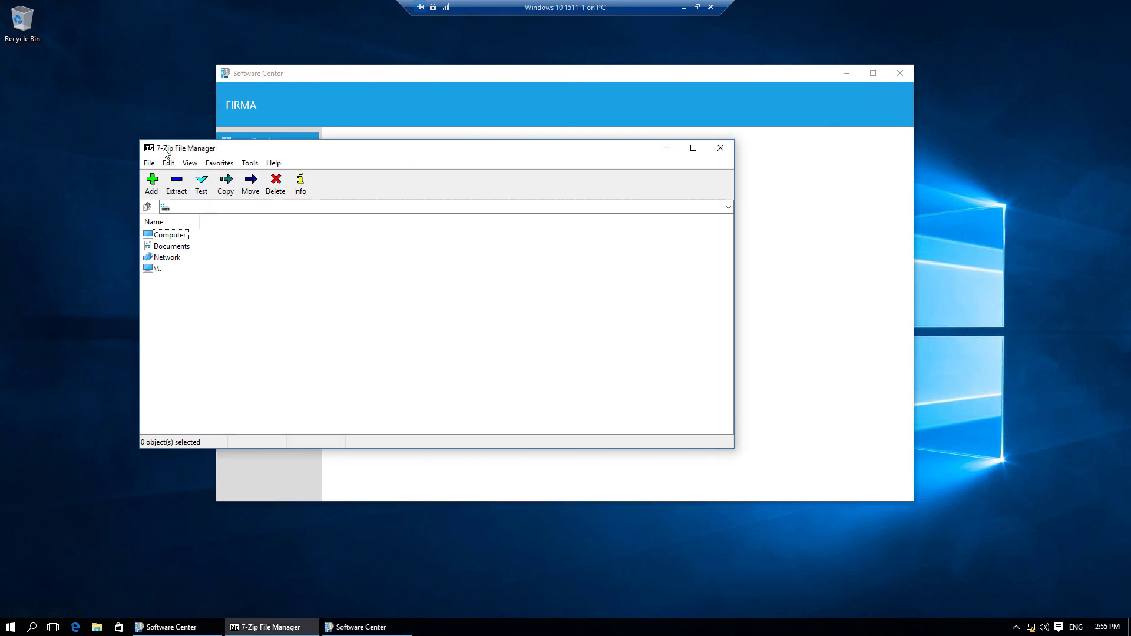
left_click(727, 154)
left_click(686, 376)
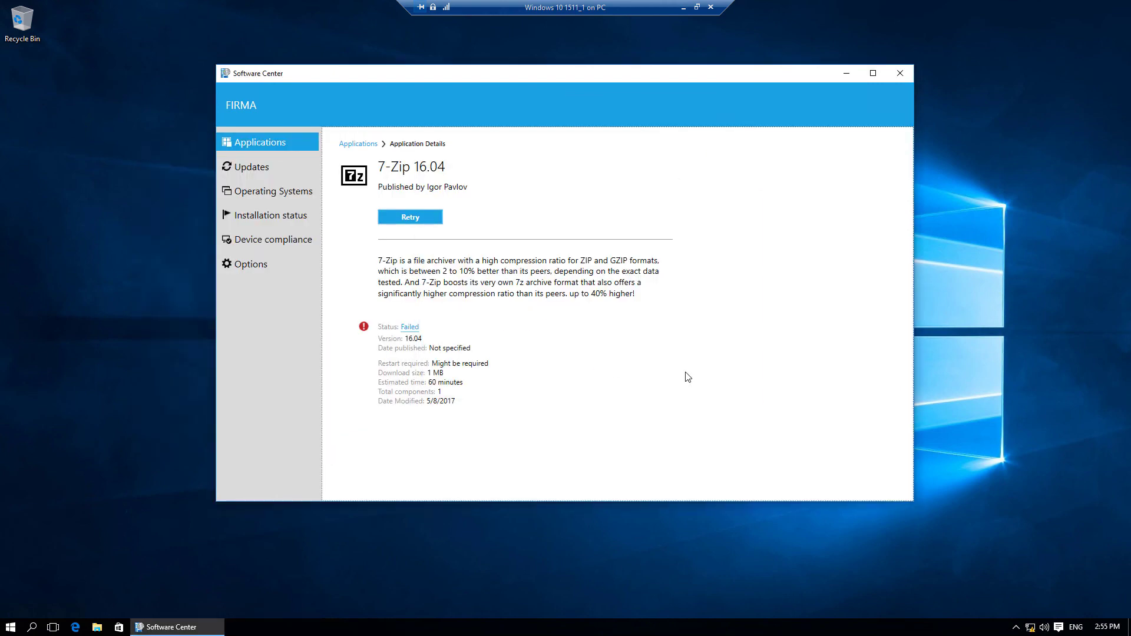
left_click(425, 219)
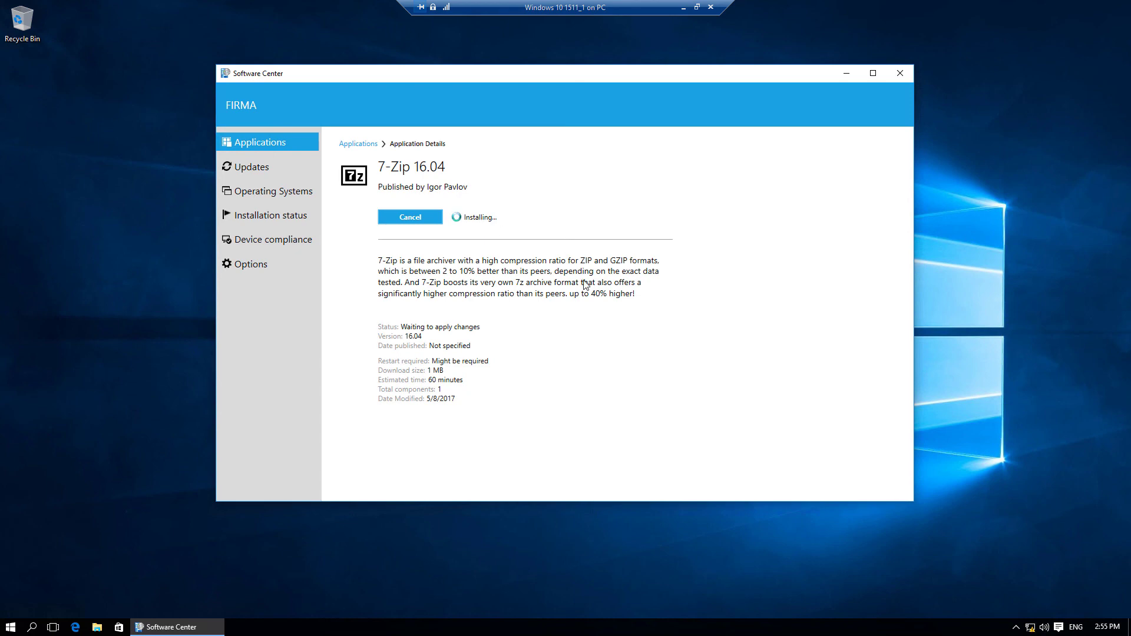